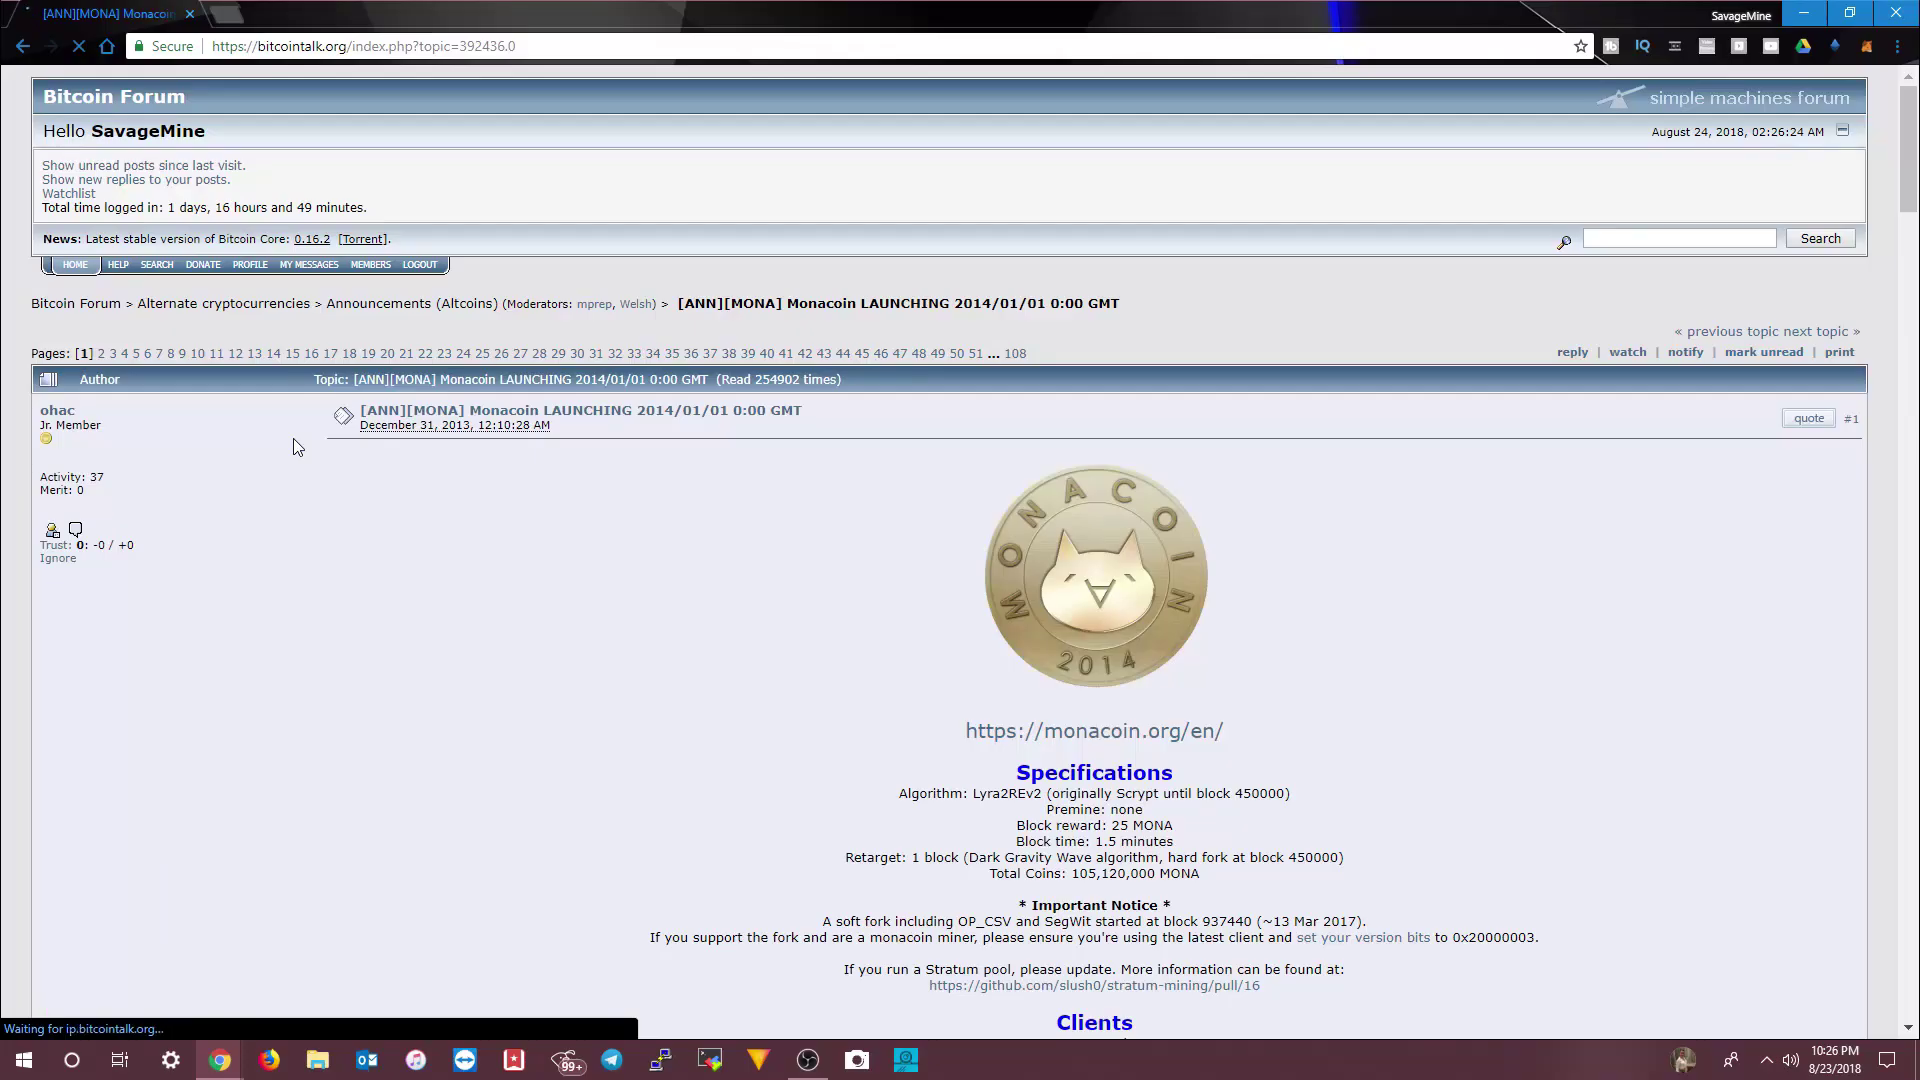
scroll(488, 580, down, 1)
scroll(488, 580, down, 2)
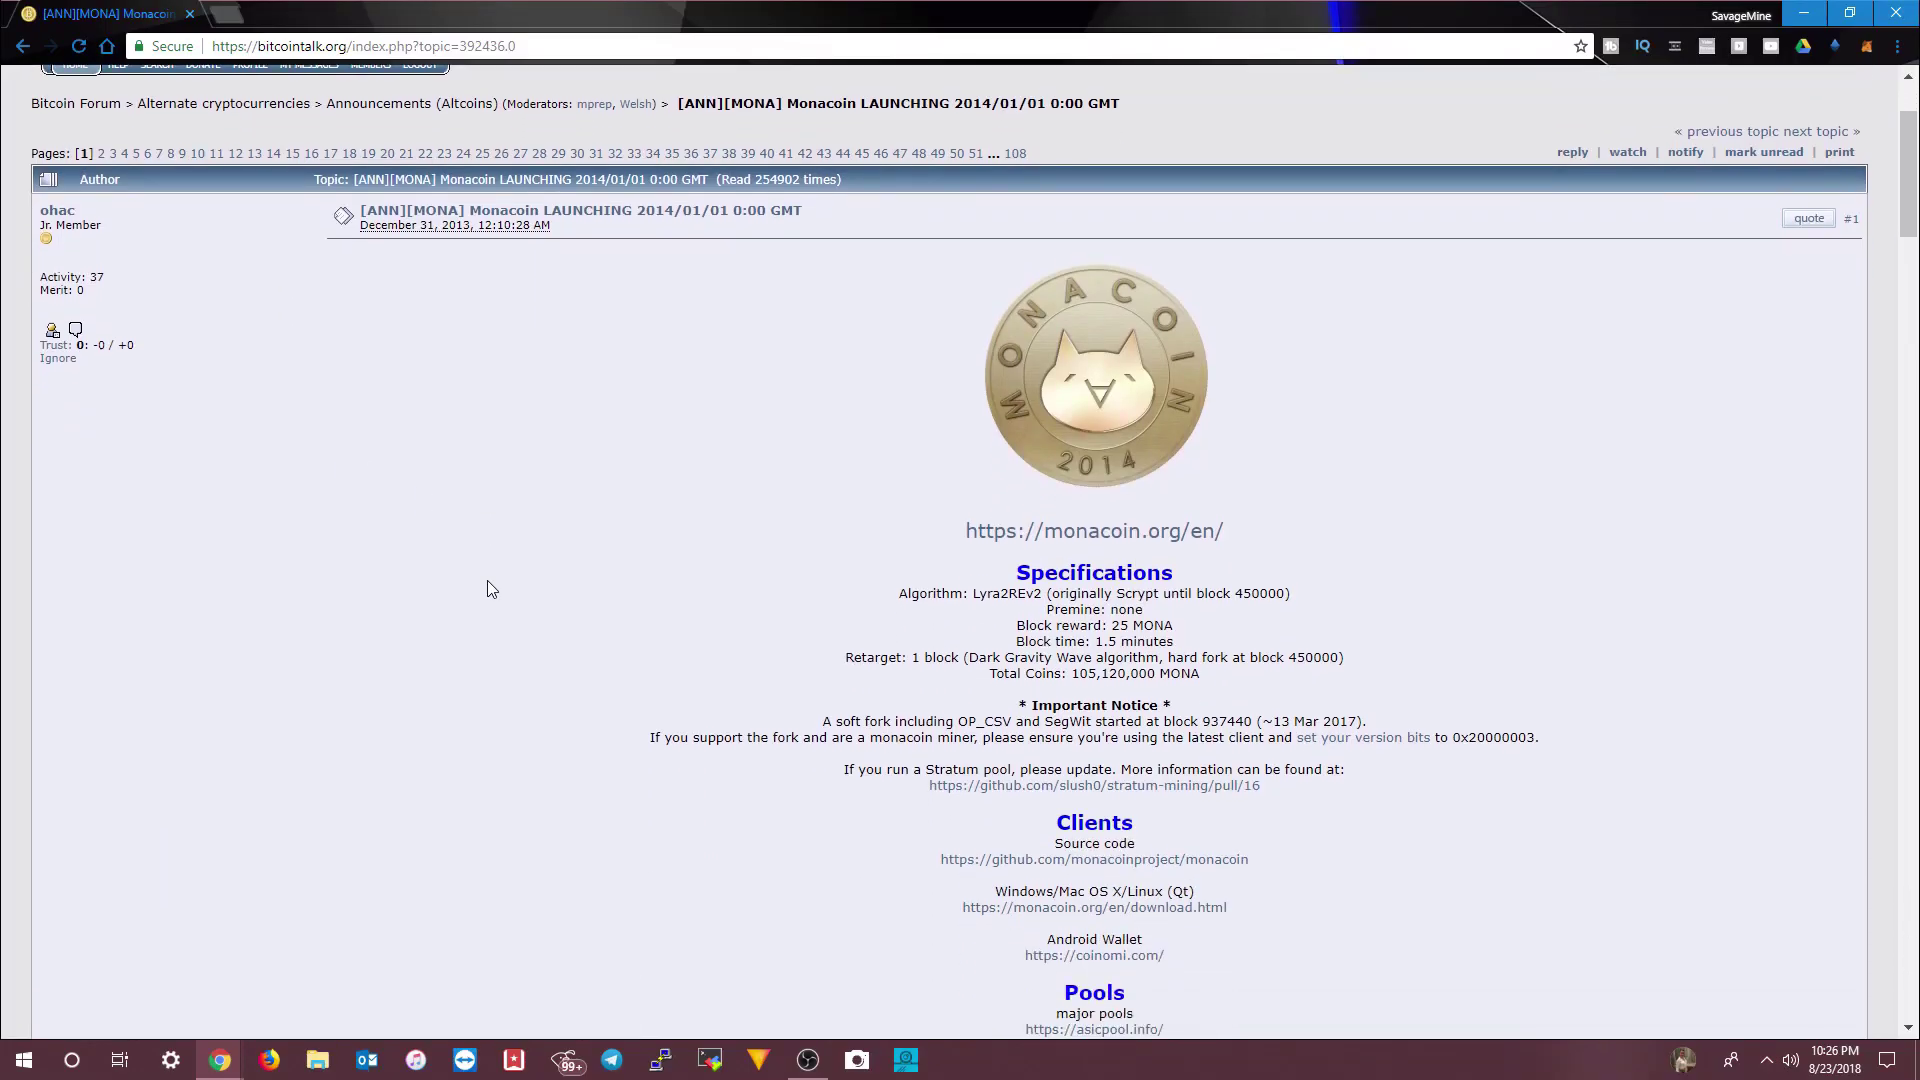
scroll(487, 588, down, 1)
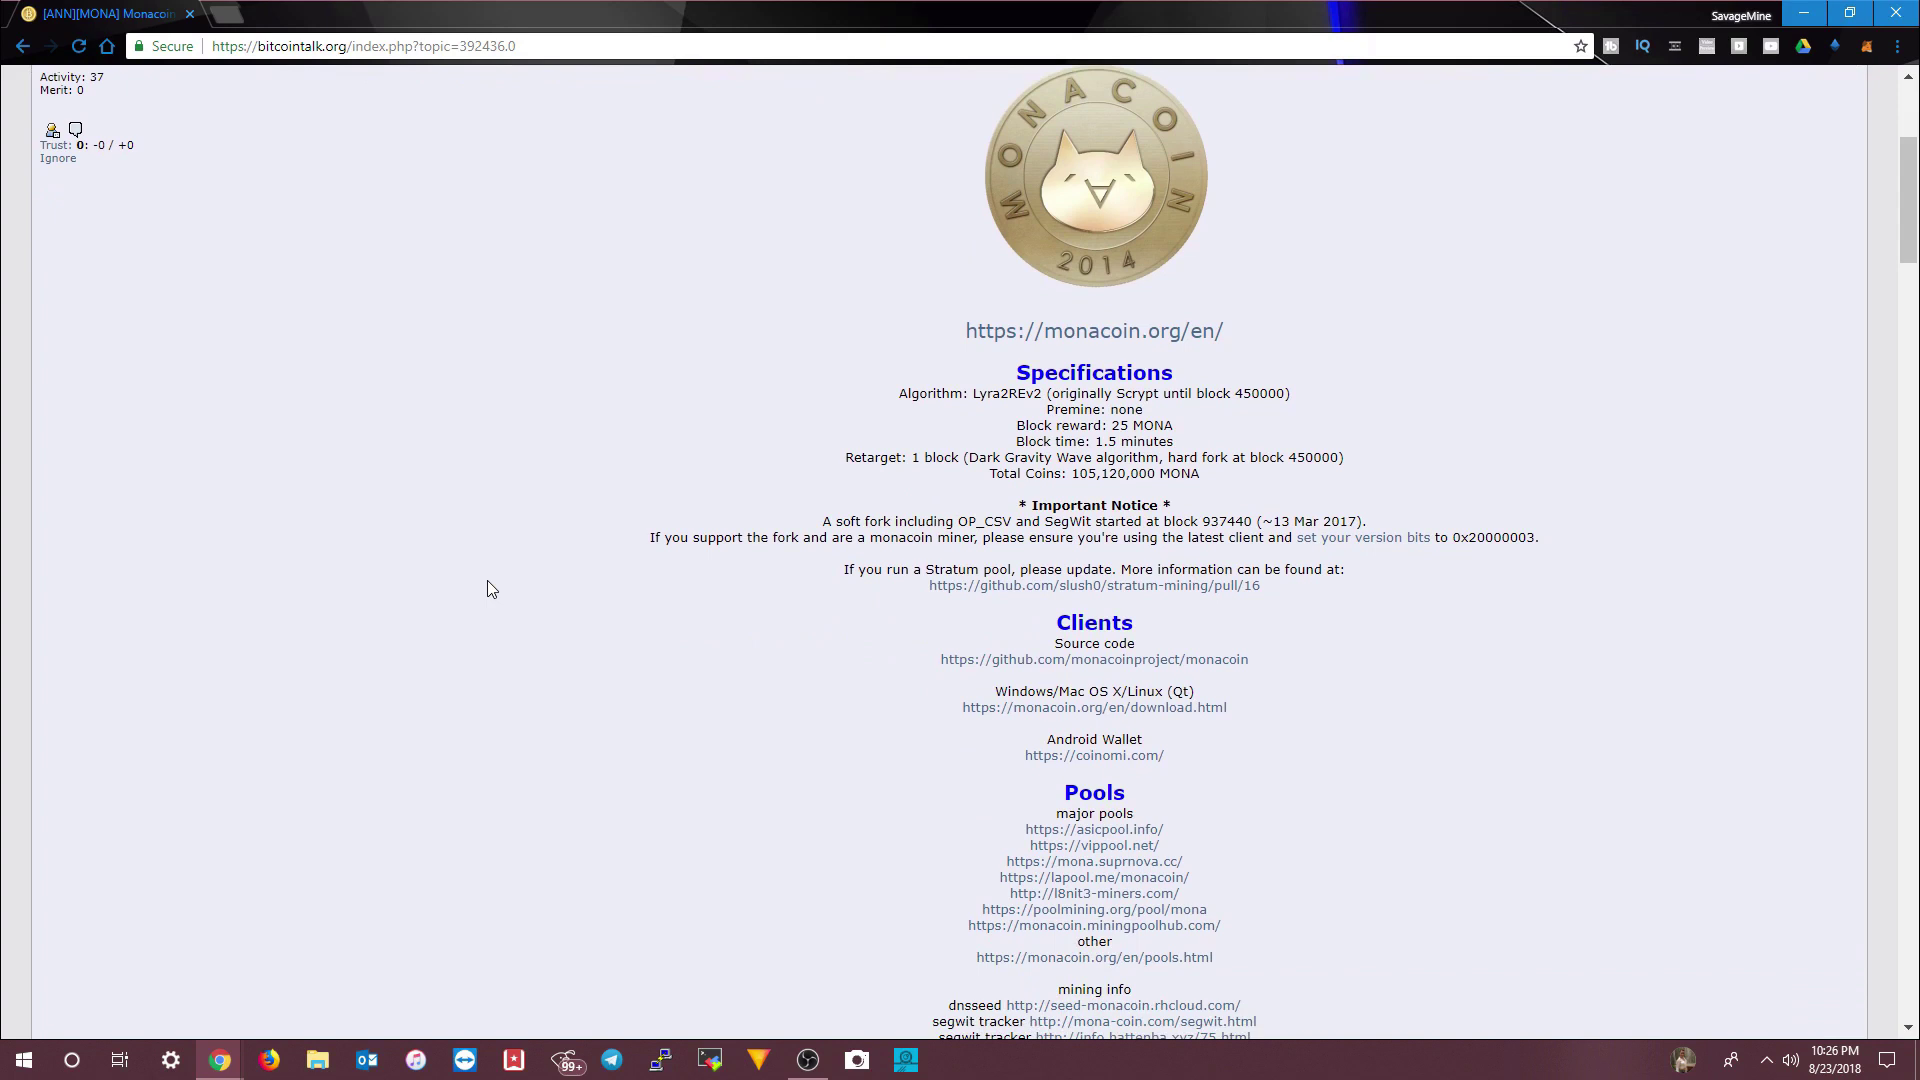
scroll(546, 598, down, 6)
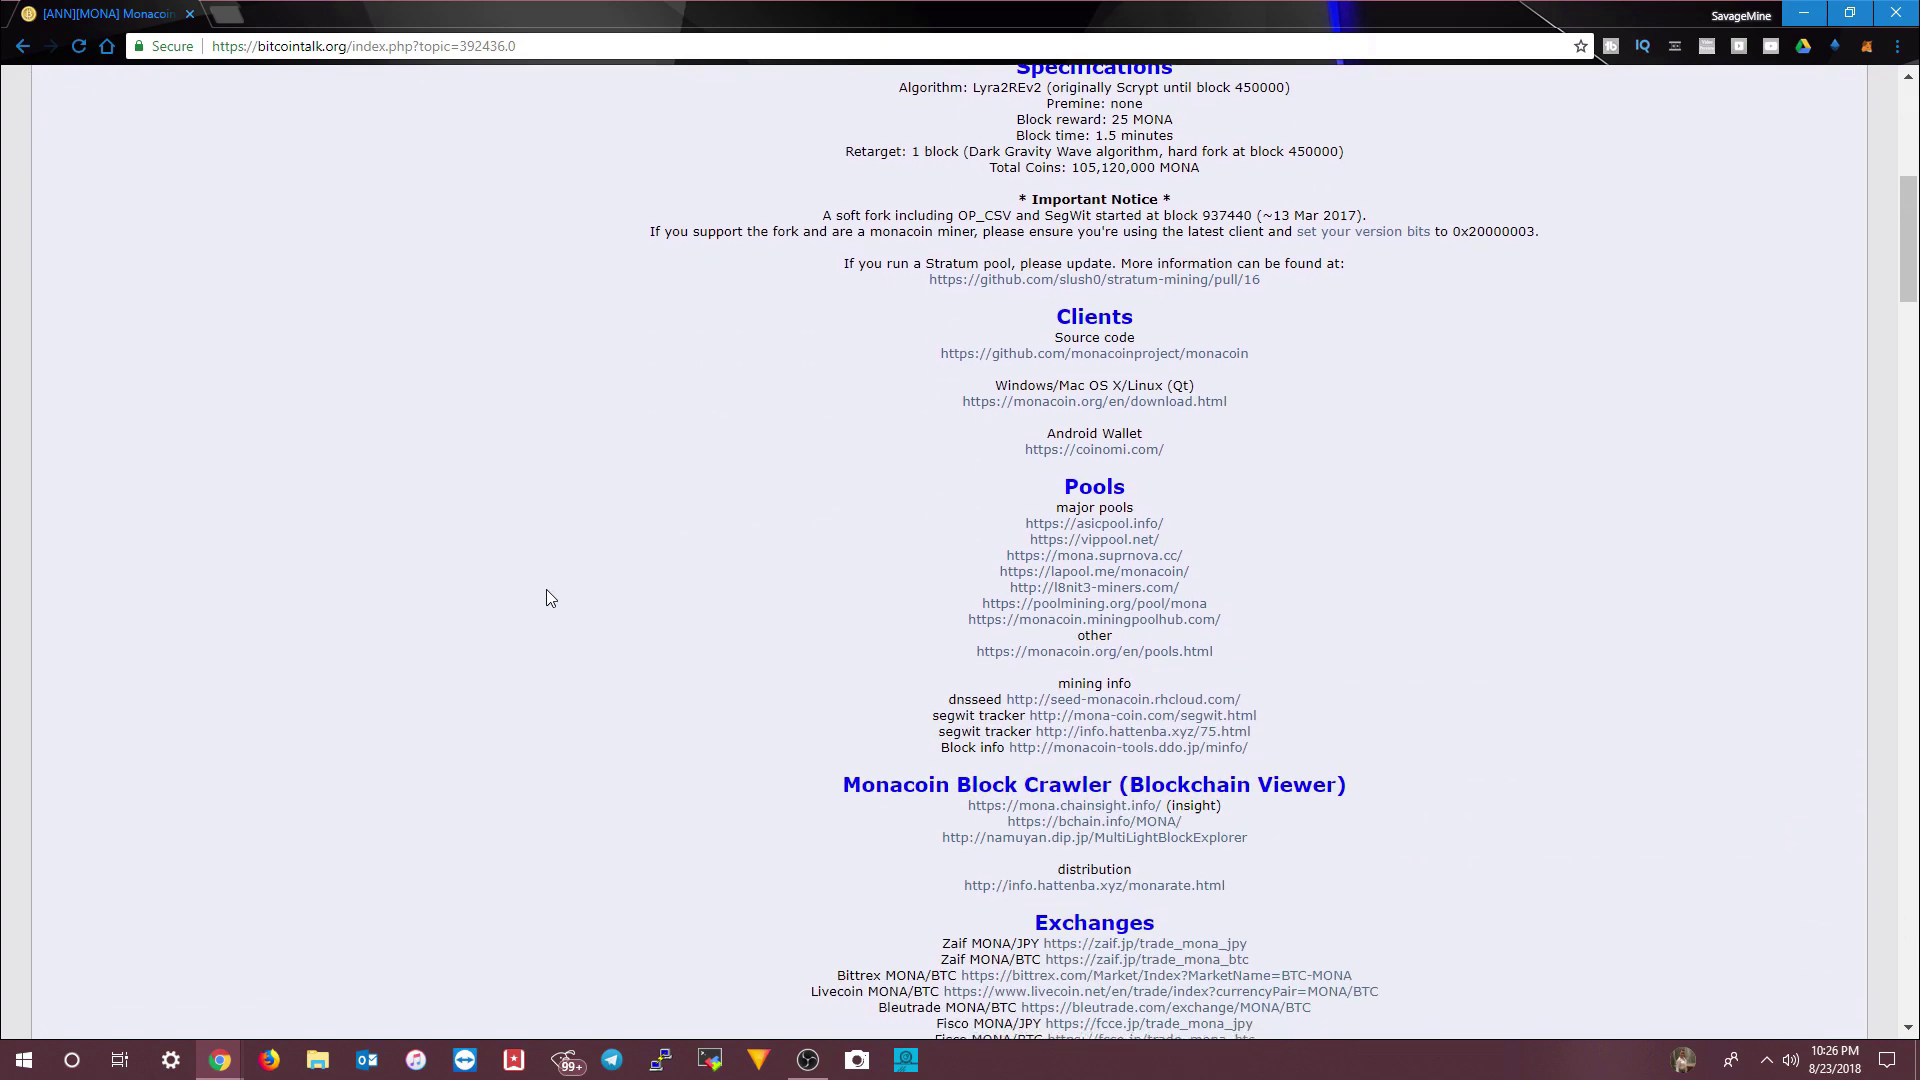
scroll(546, 598, down, 4)
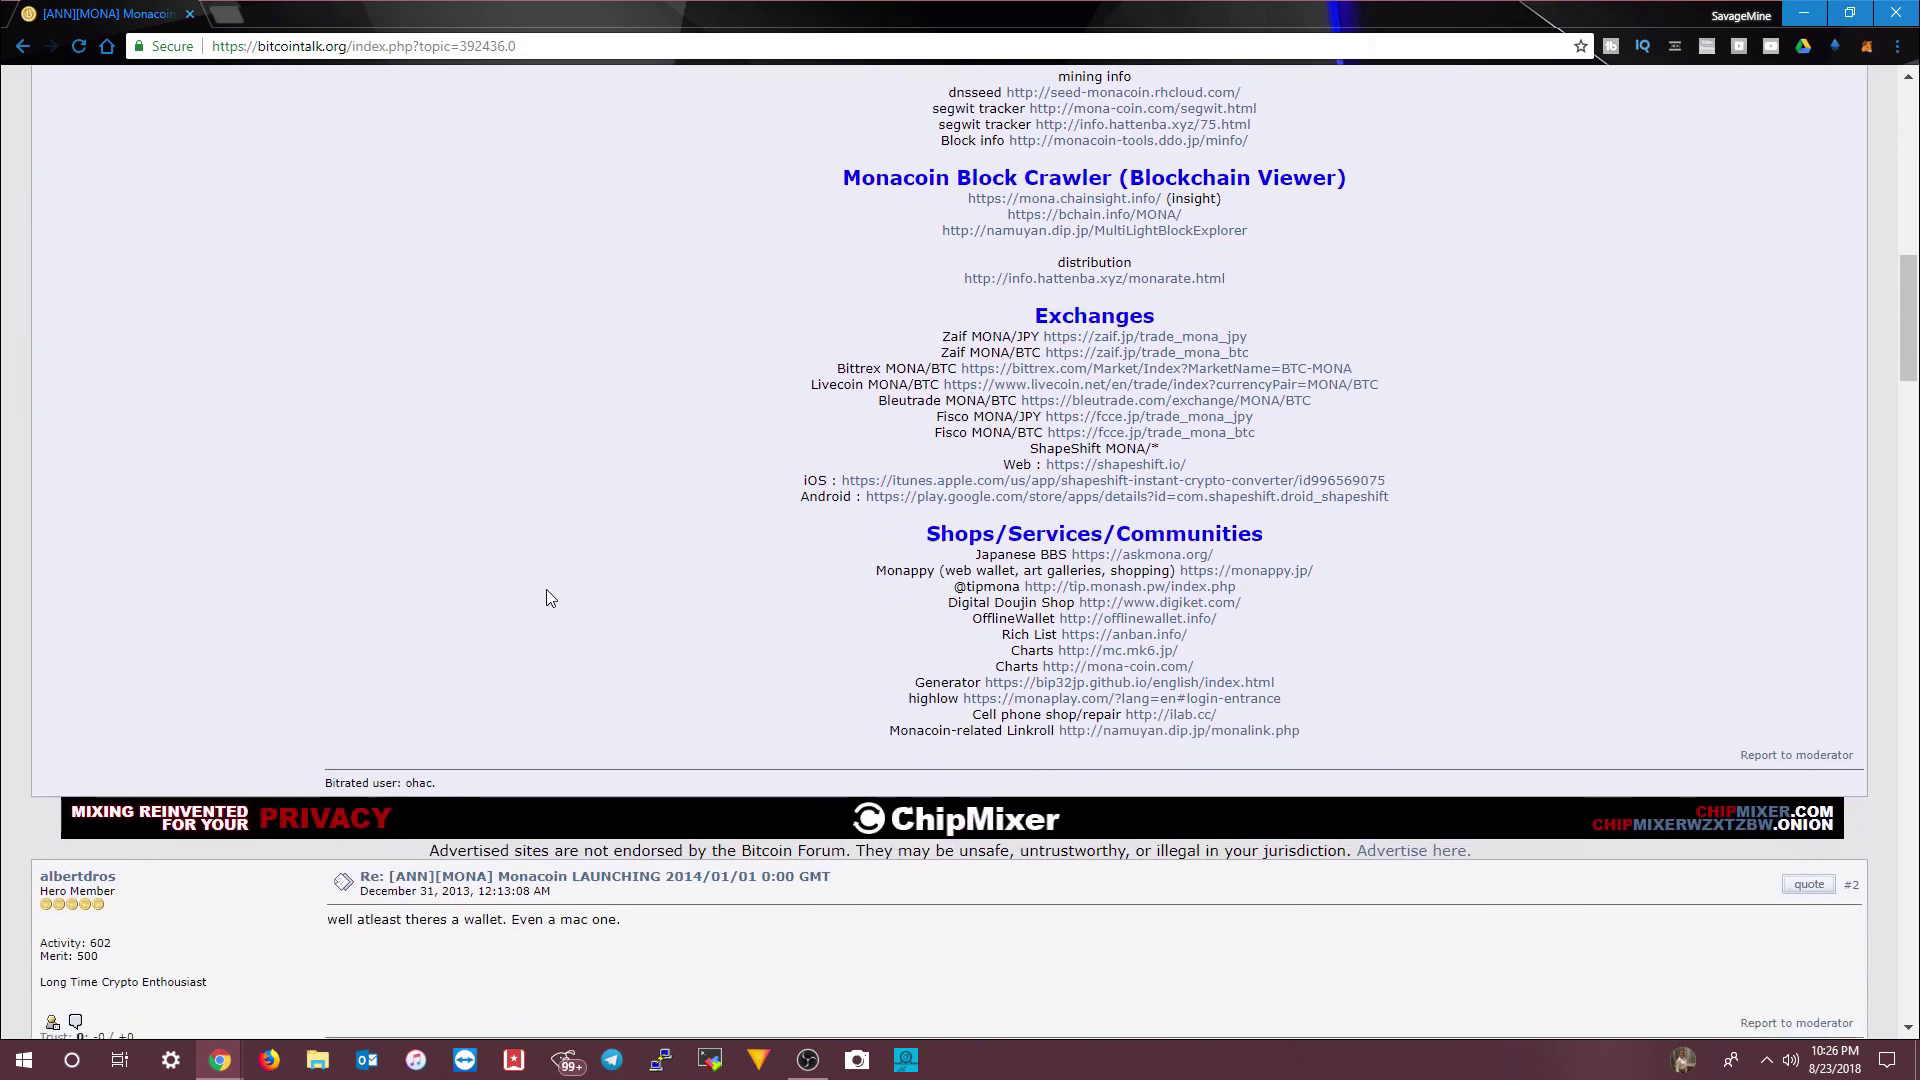
scroll(546, 598, up, 9)
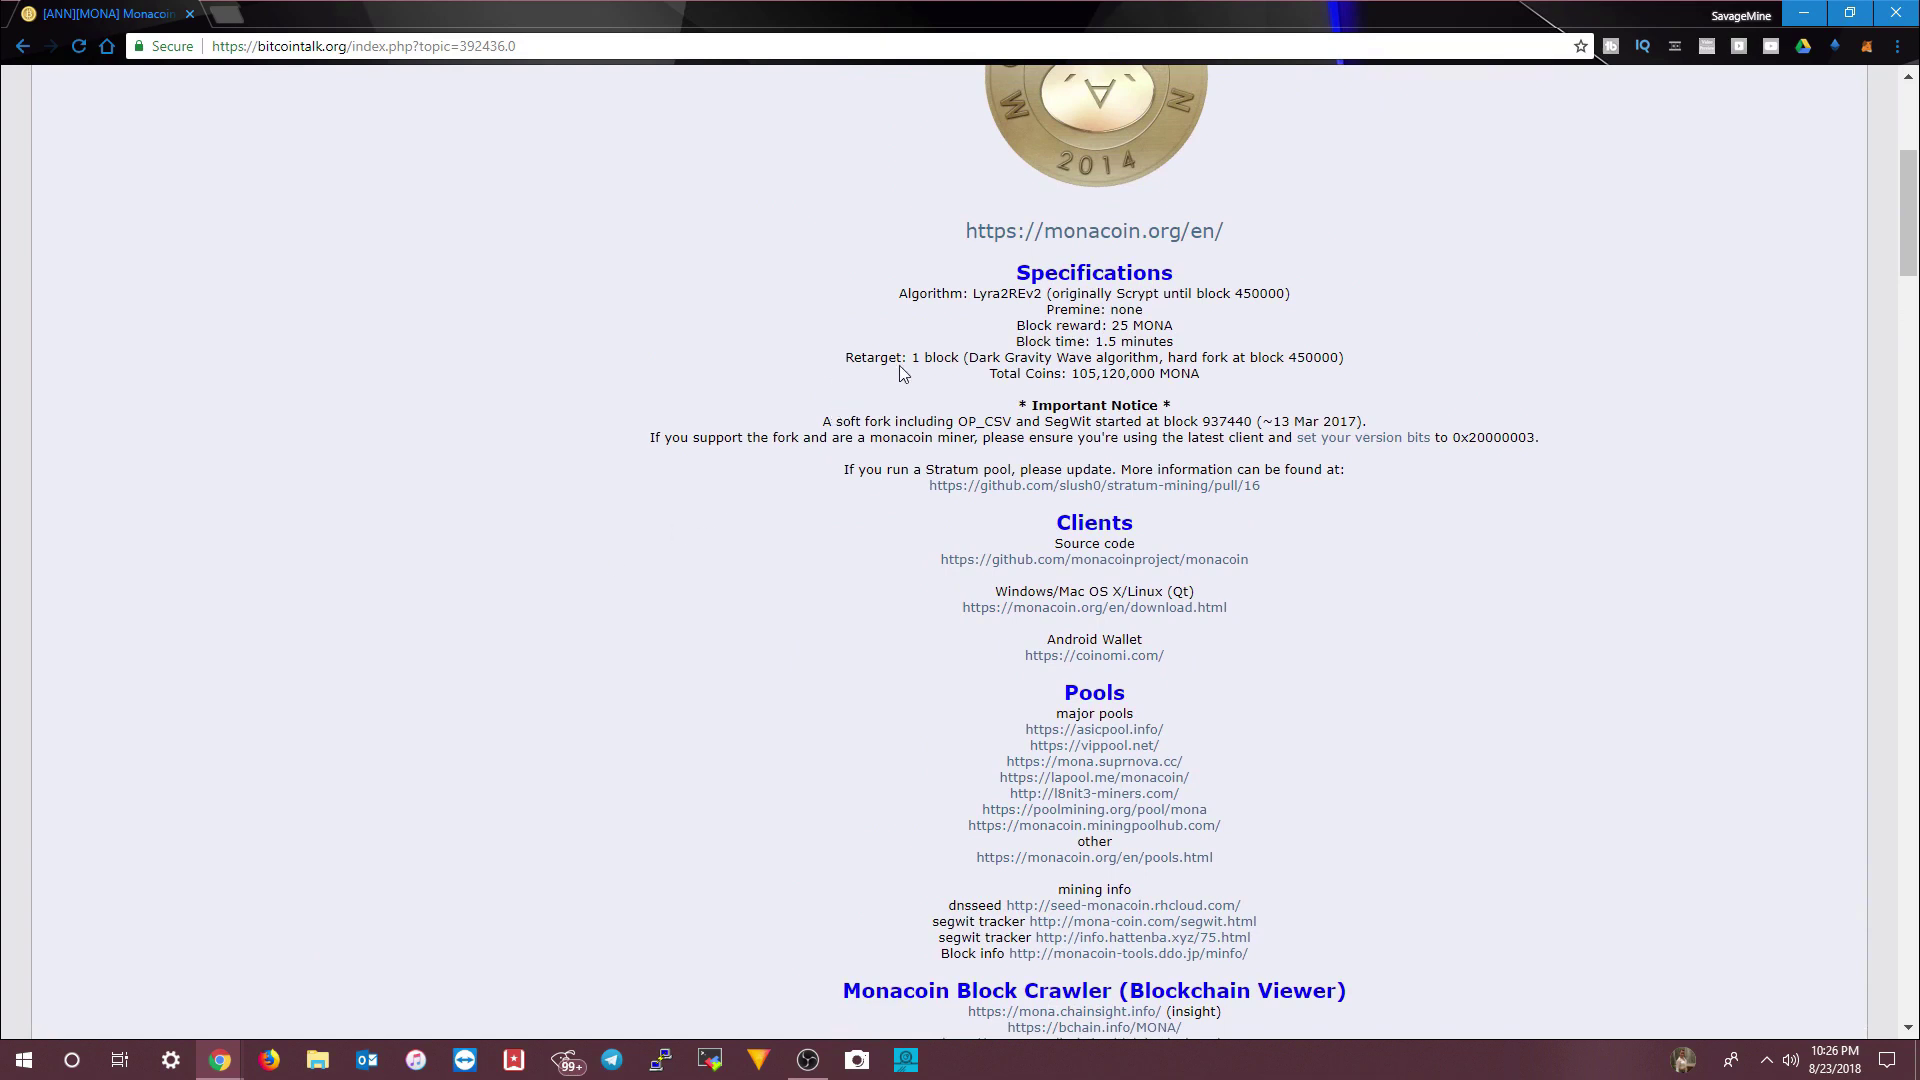
scroll(903, 364, up, 1)
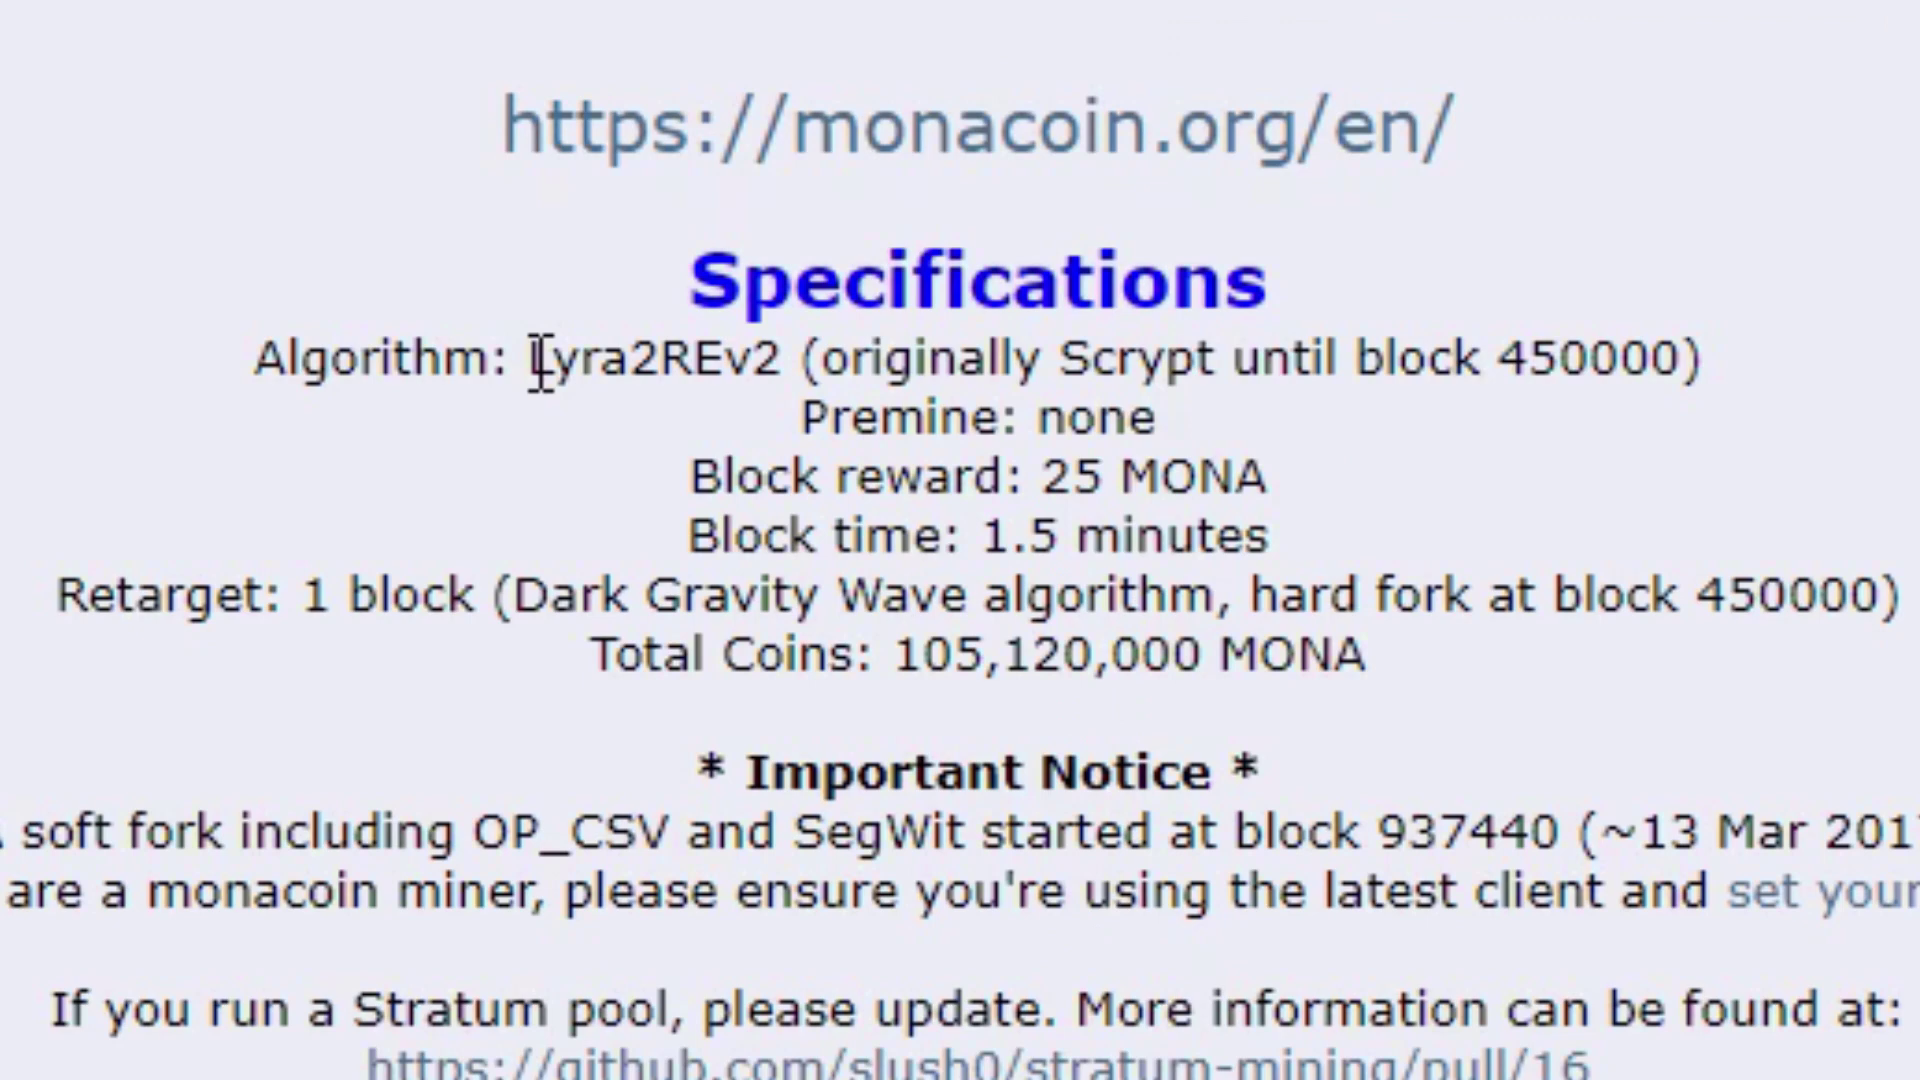
drag(976, 396, 1010, 396)
drag(660, 368, 793, 365)
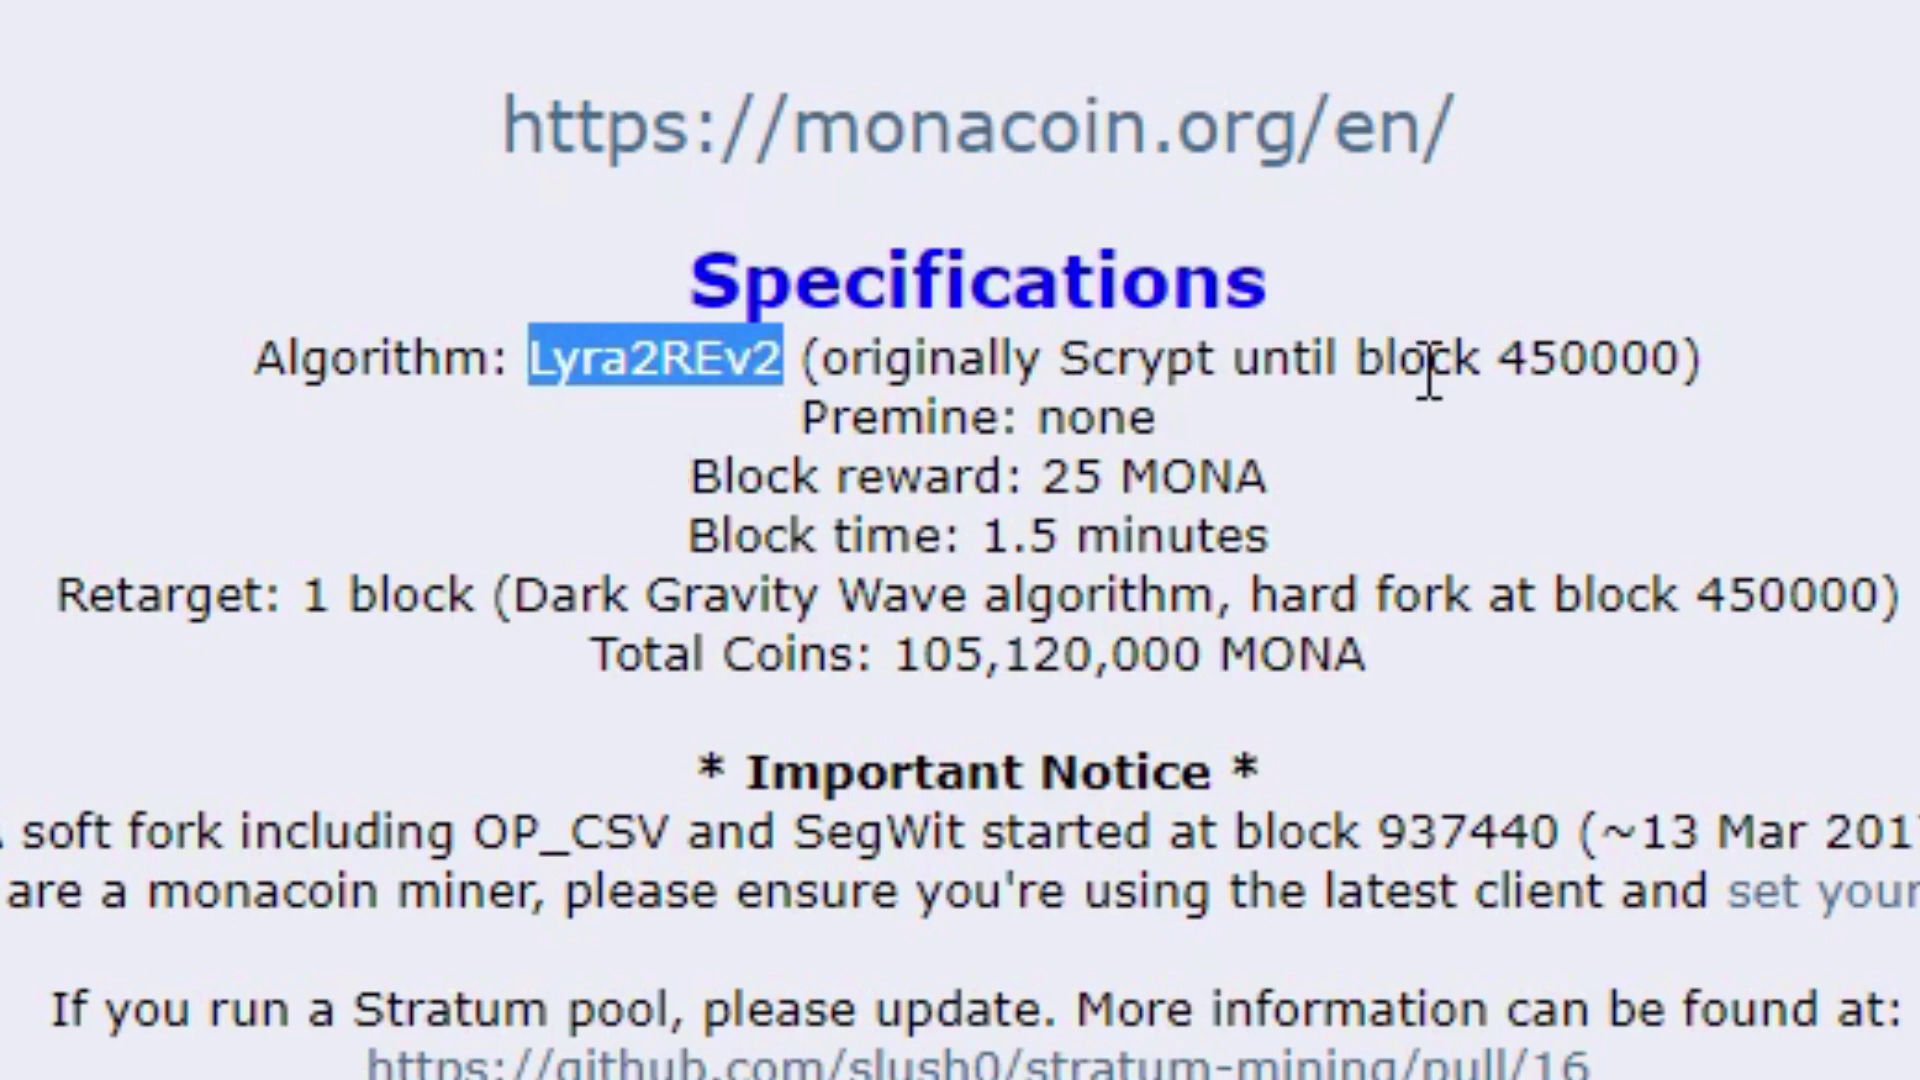
click(572, 370)
drag(532, 360, 744, 362)
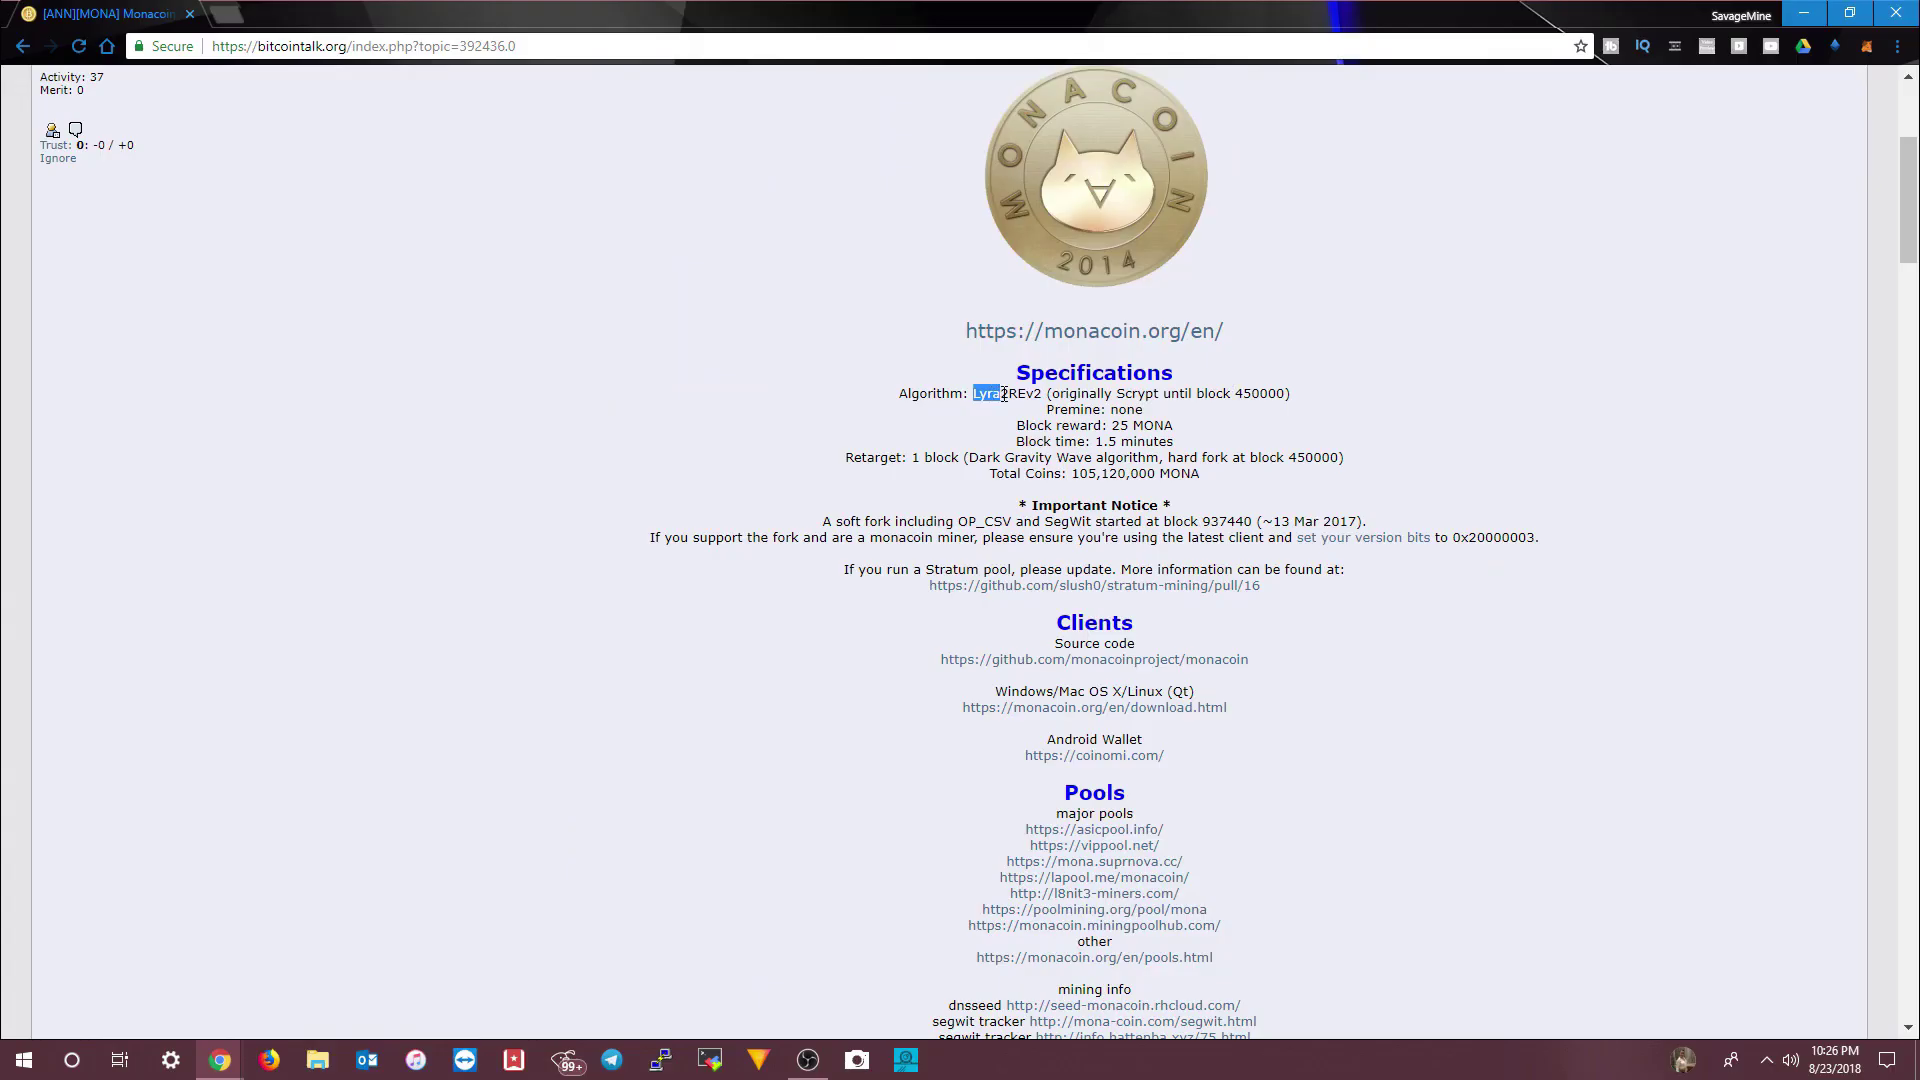
drag(1030, 395, 1041, 395)
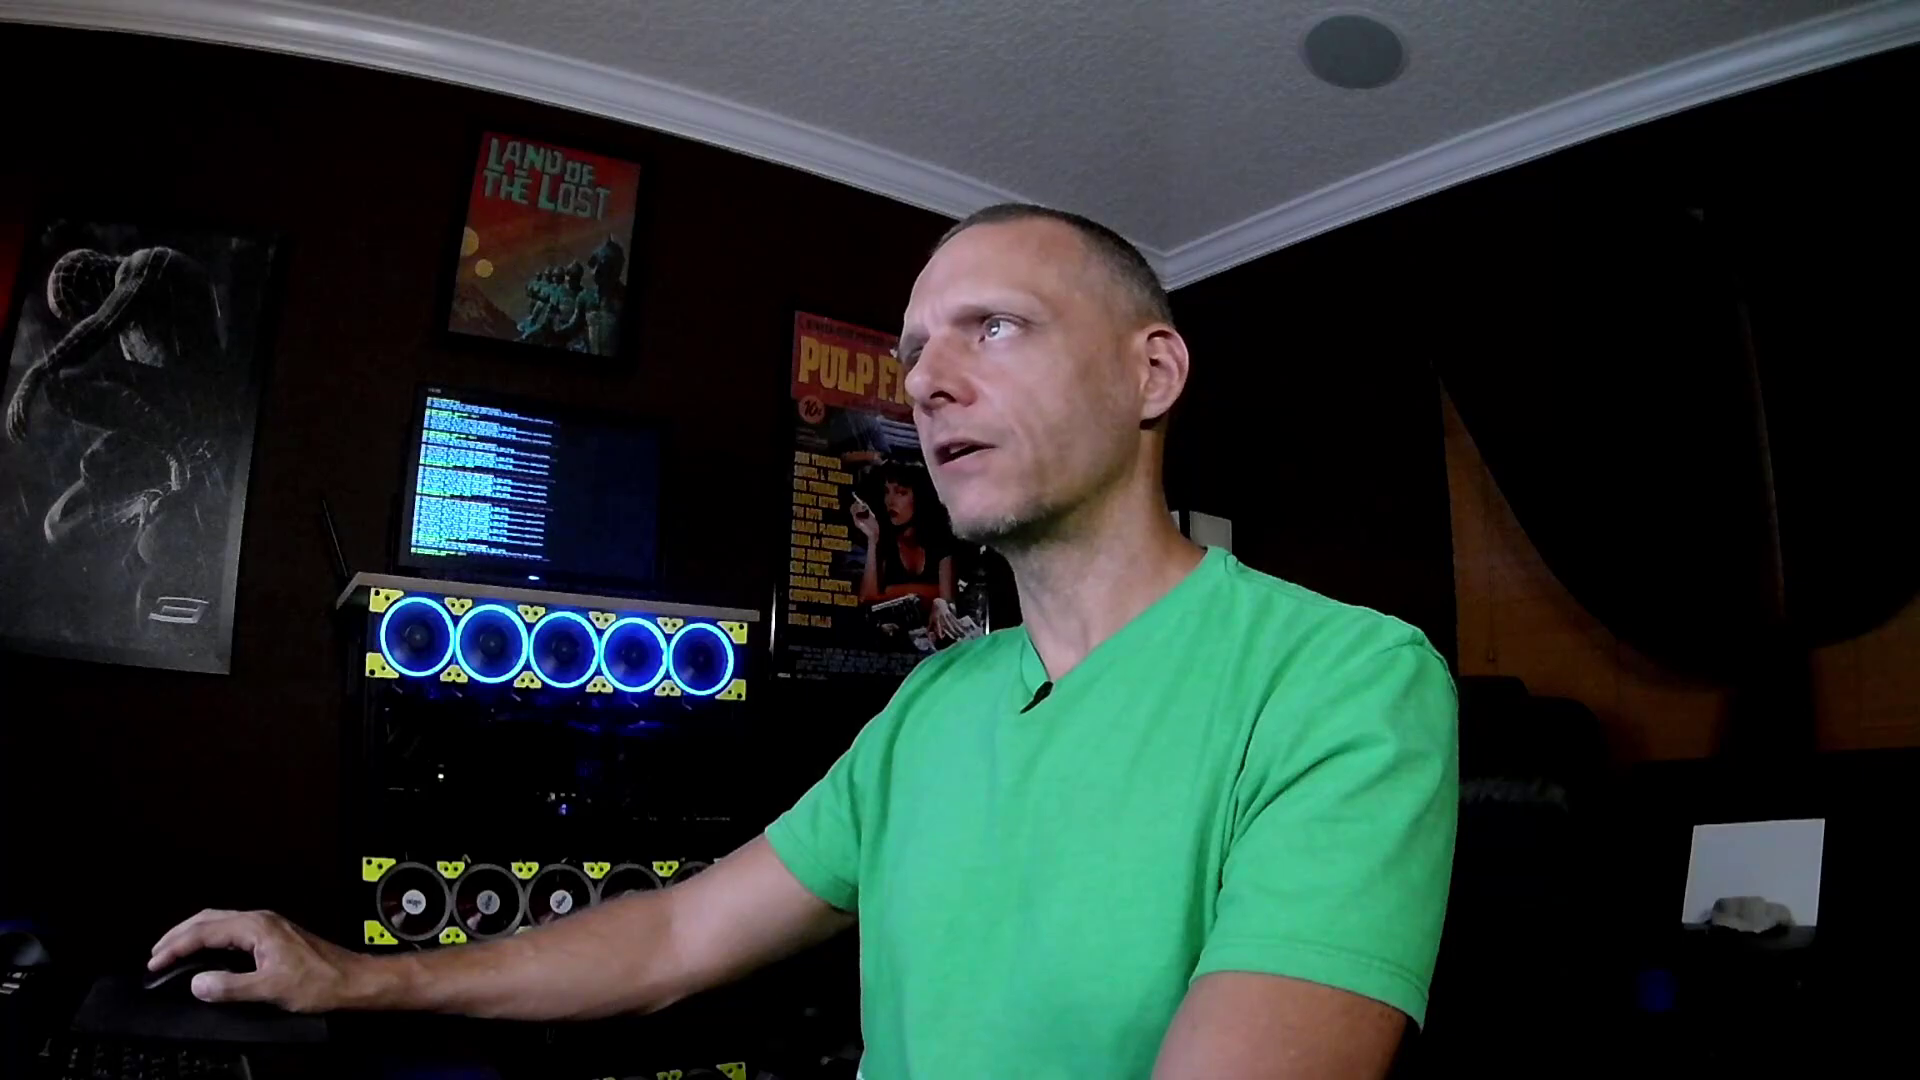
double_click(1007, 394)
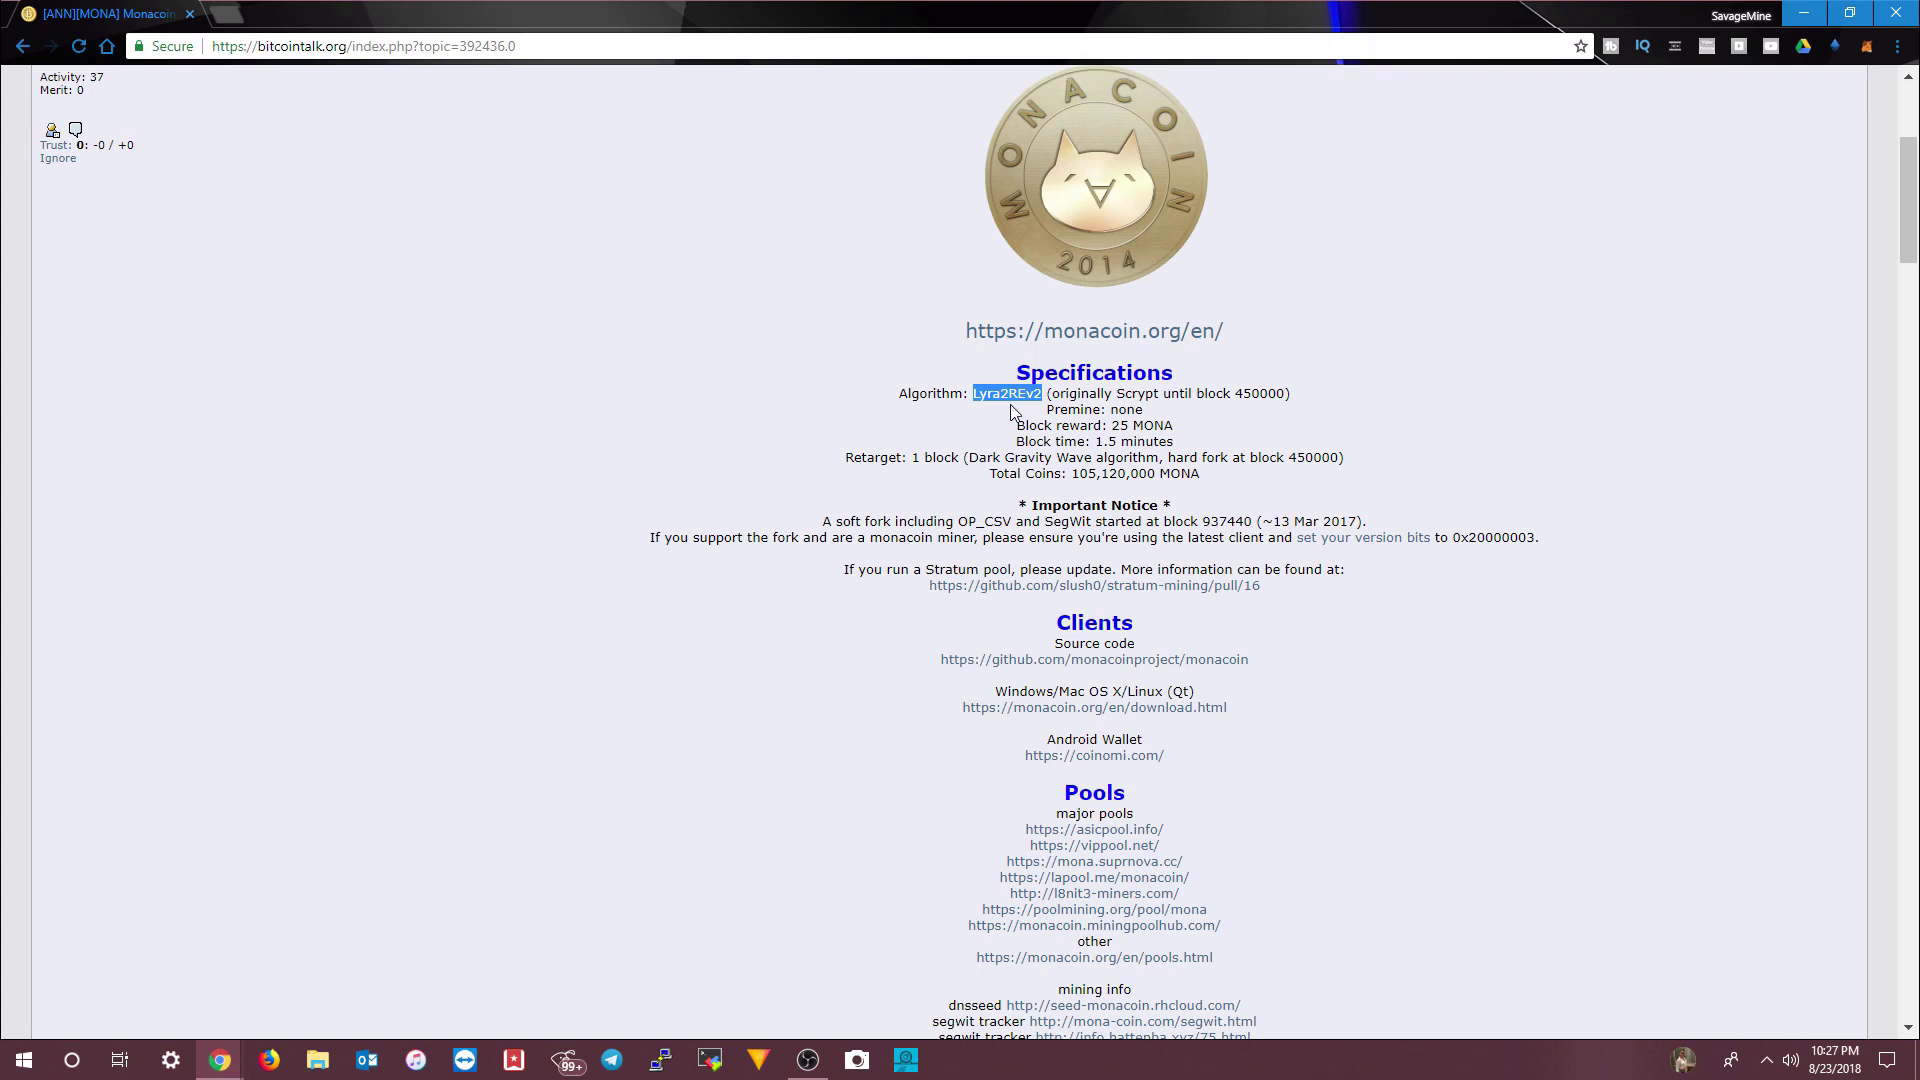
scroll(982, 392, up, 2)
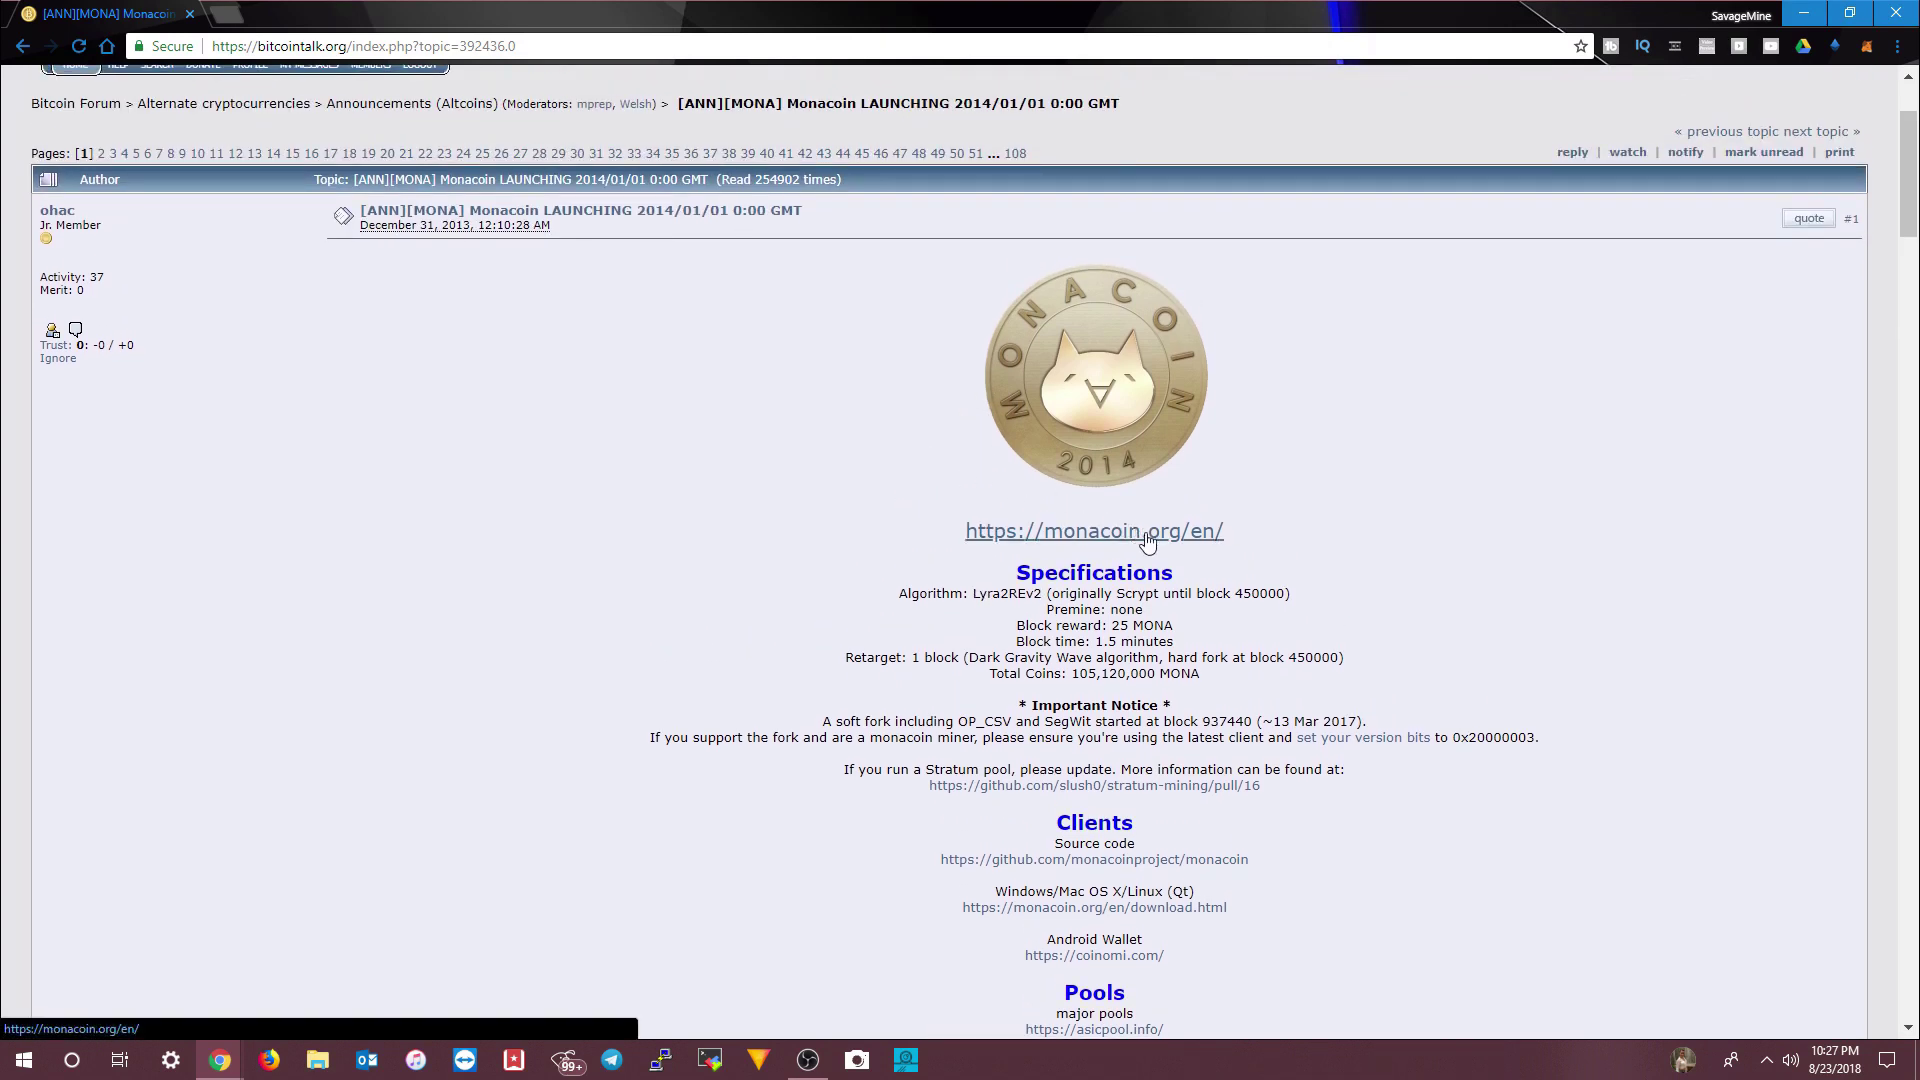
- Open monacoin.org/en and go to its Download section listing the Electrum Mona and other clients
click(1196, 538)
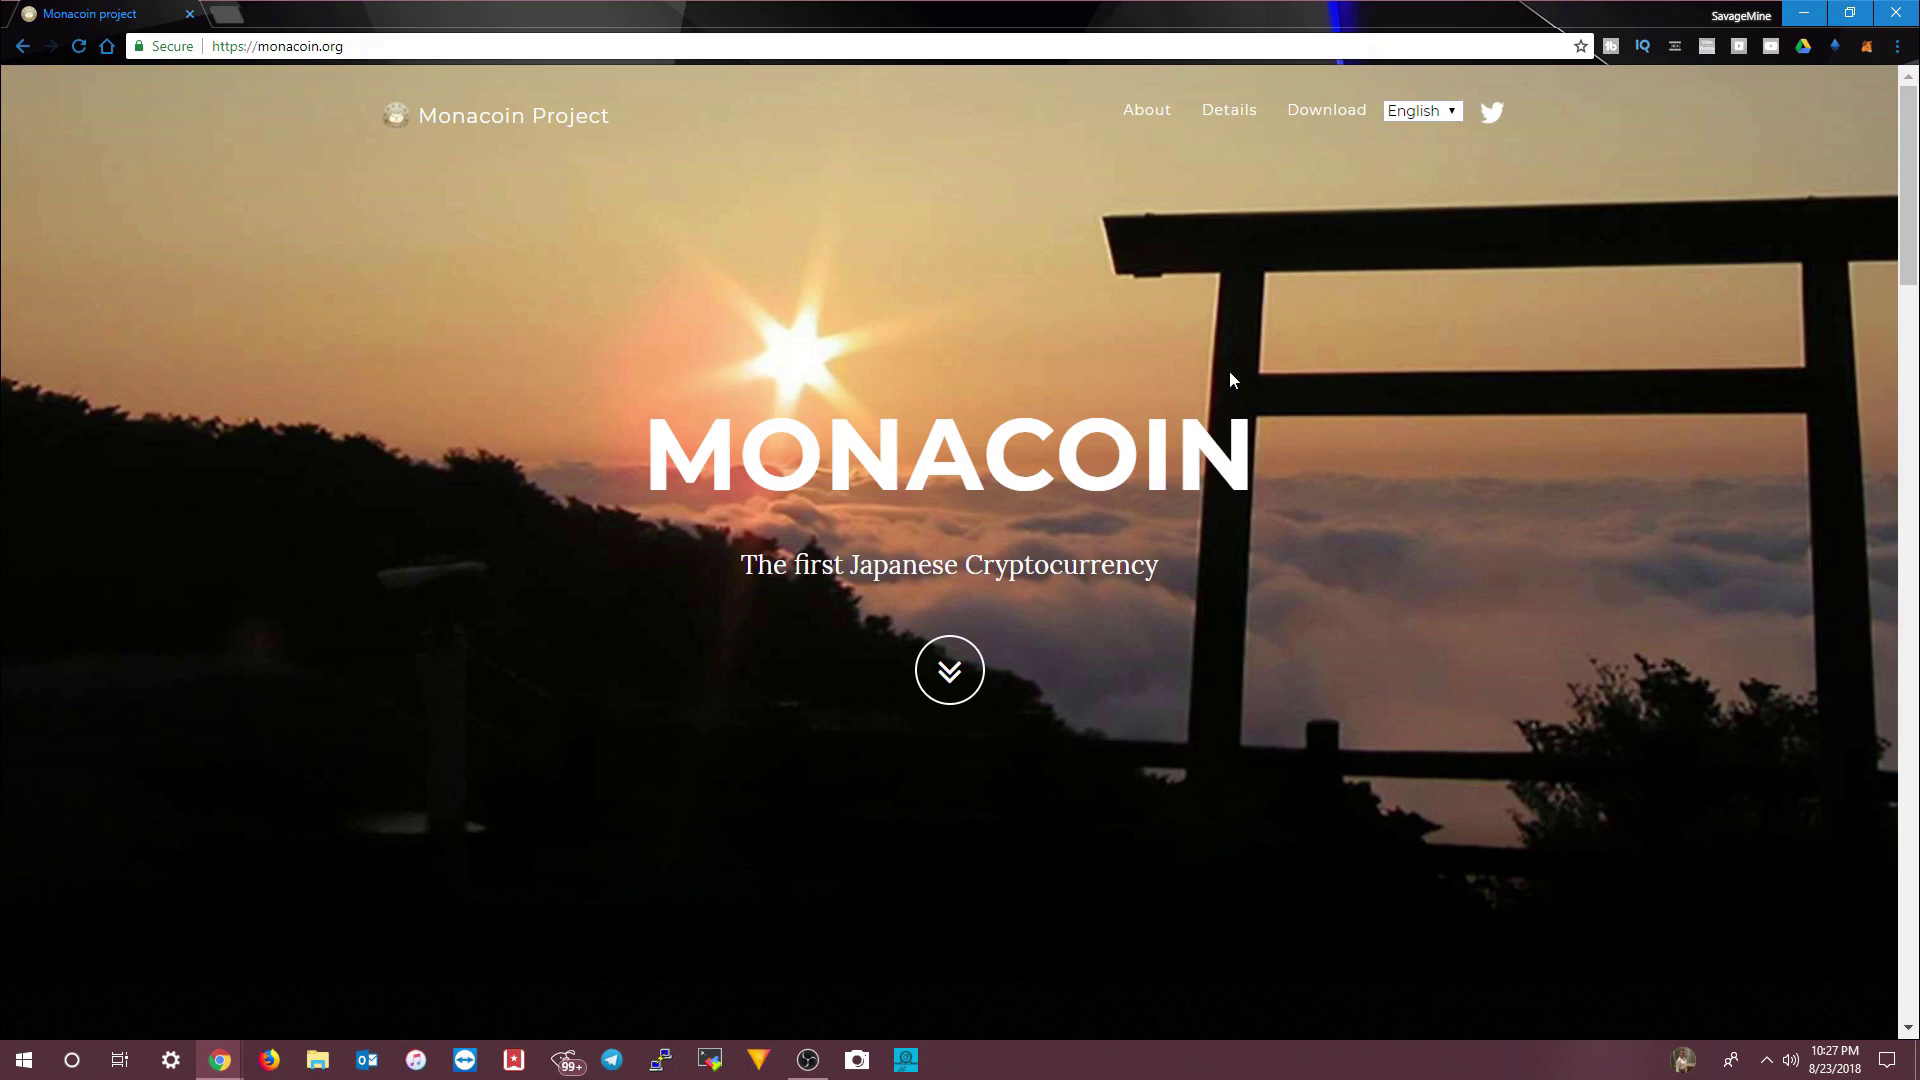
click(1335, 115)
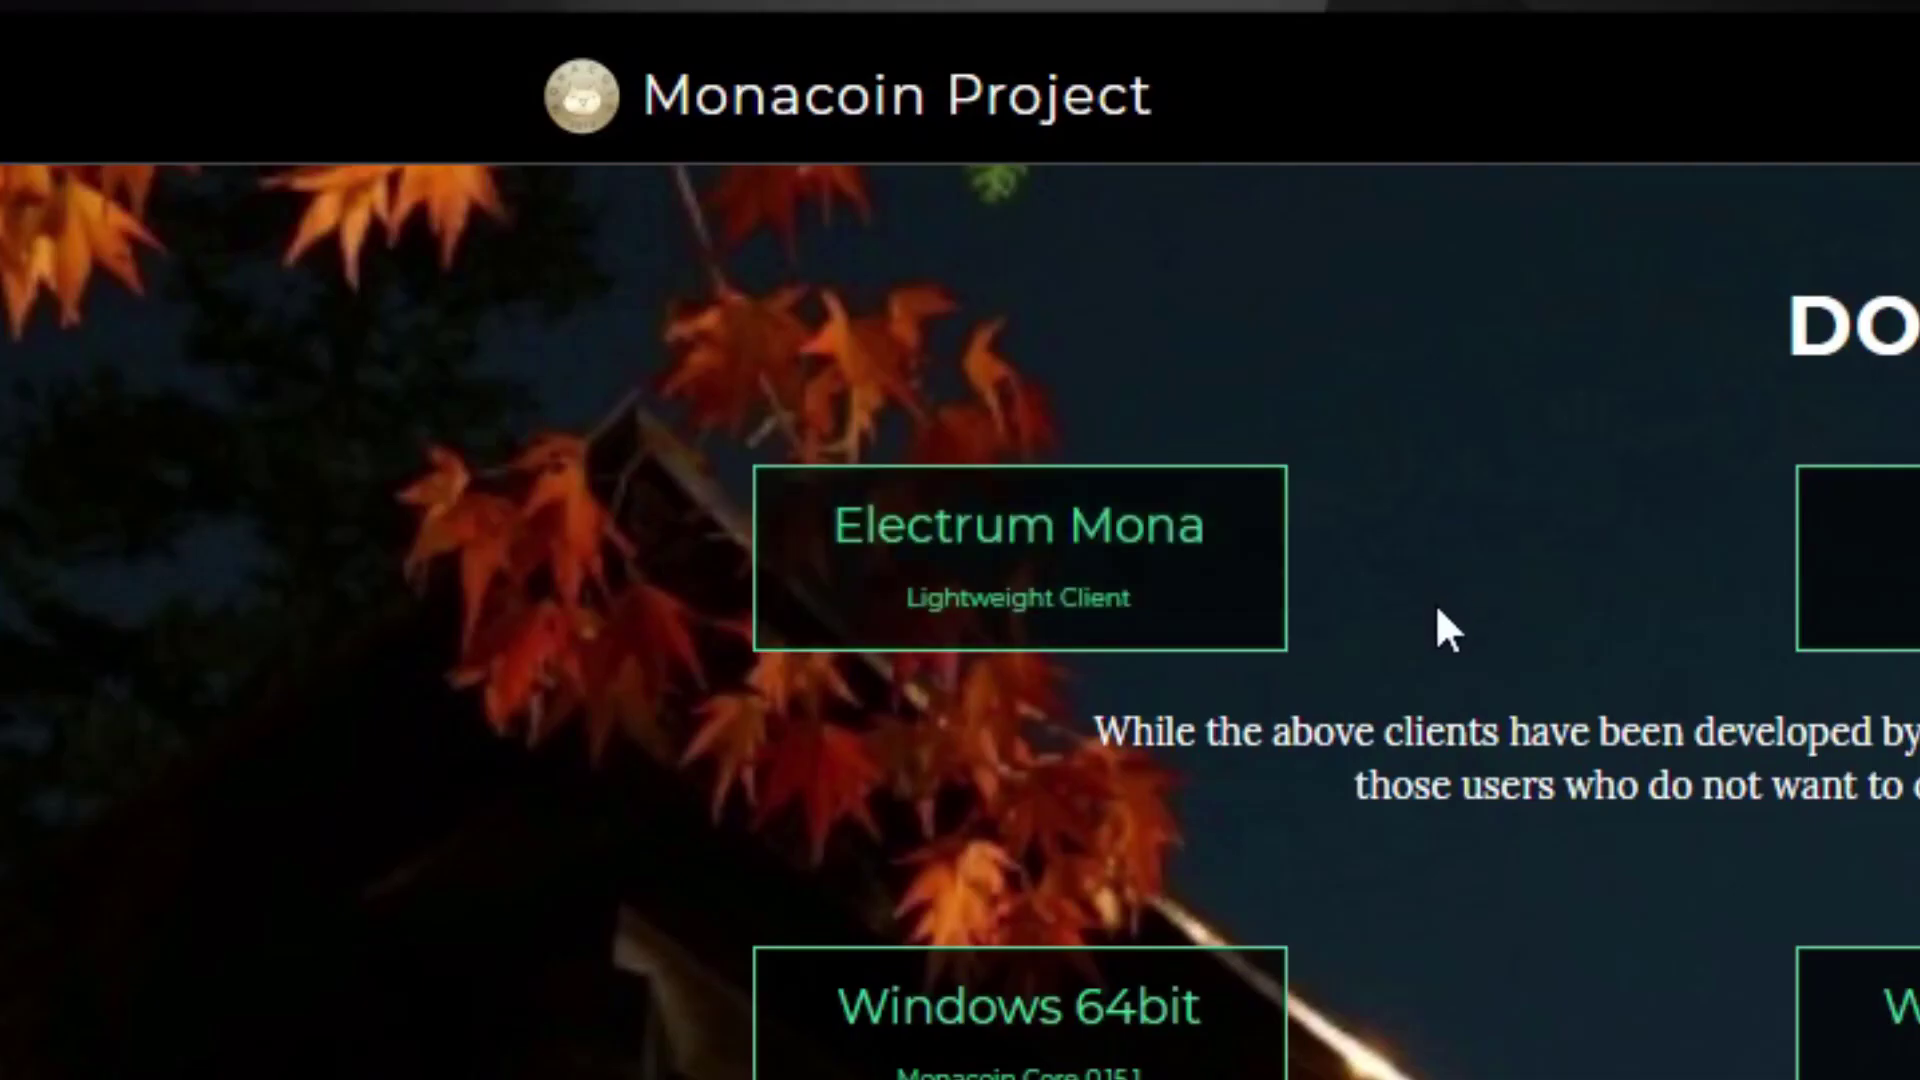
- Download the multi-language portable electrum-mona-3.1.3.1-portable.exe and show it in the Downloads folder
click(1030, 590)
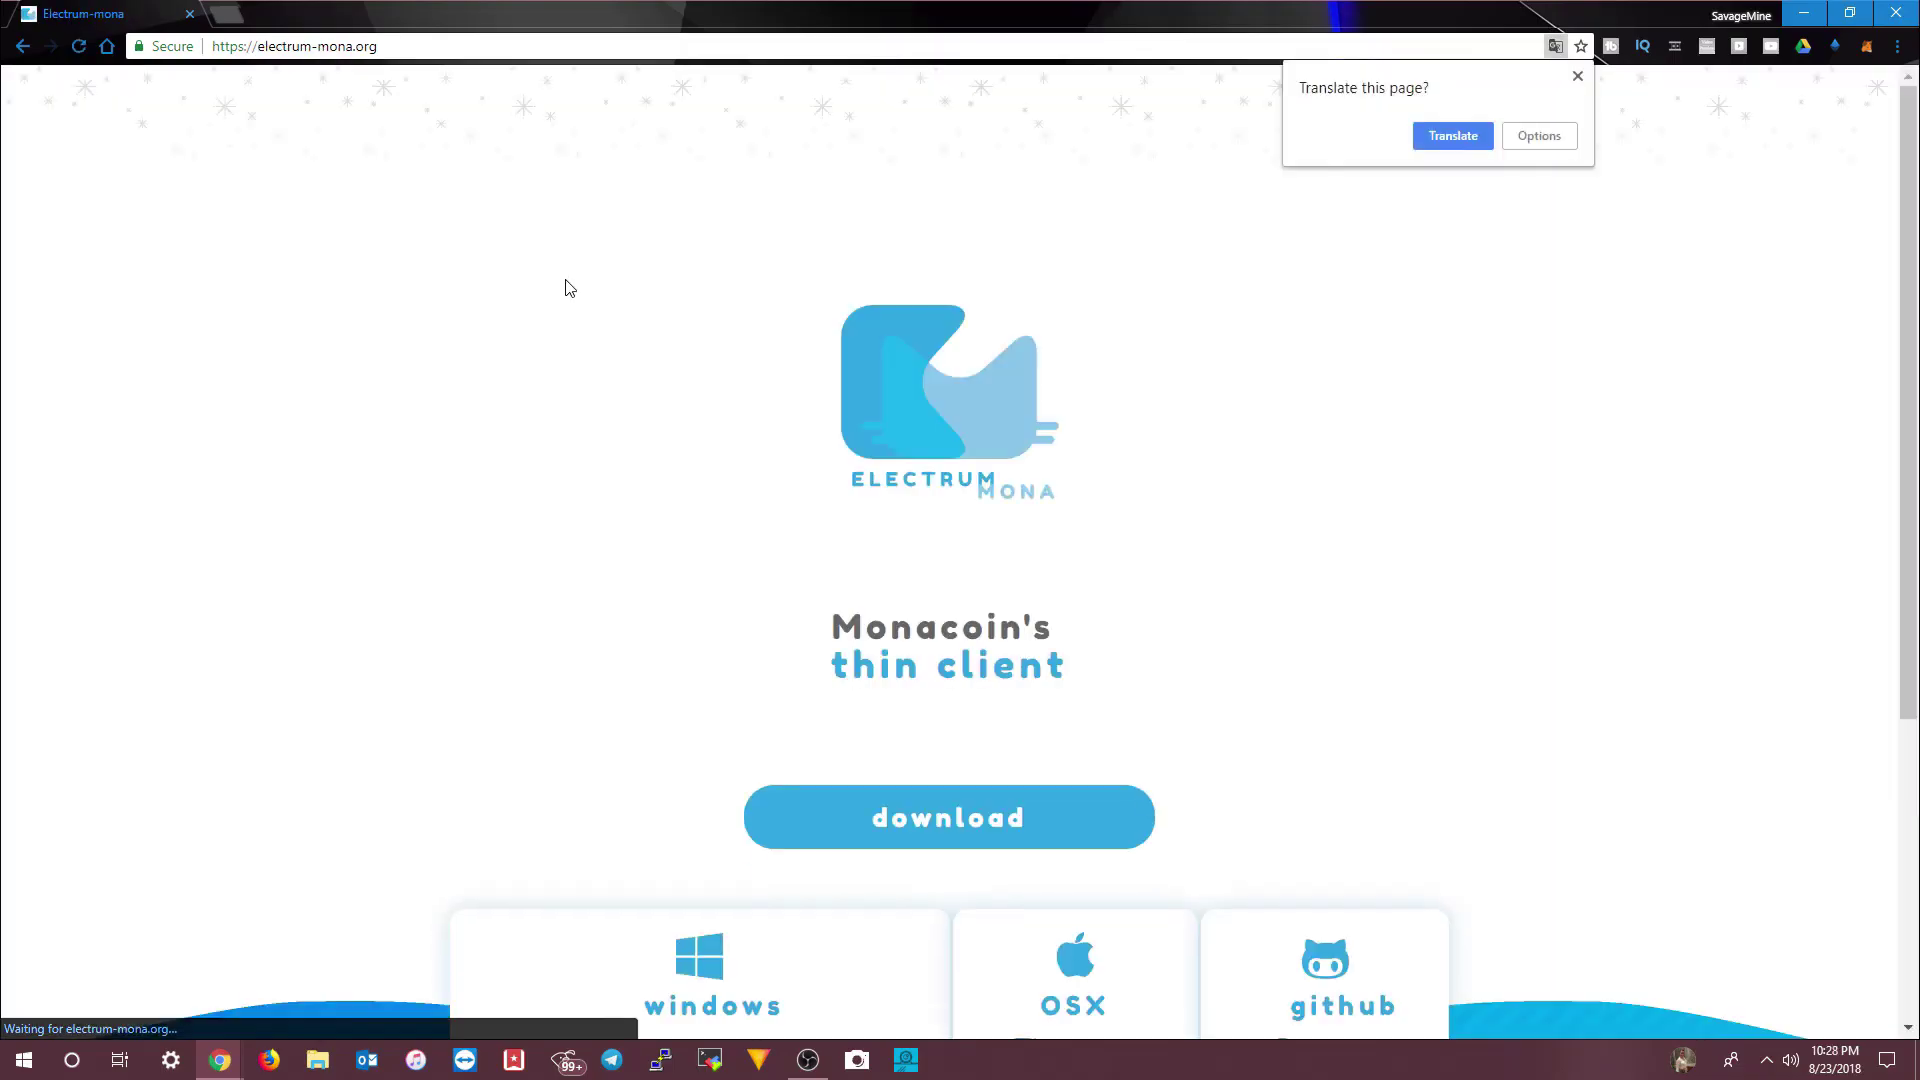
scroll(686, 476, down, 1)
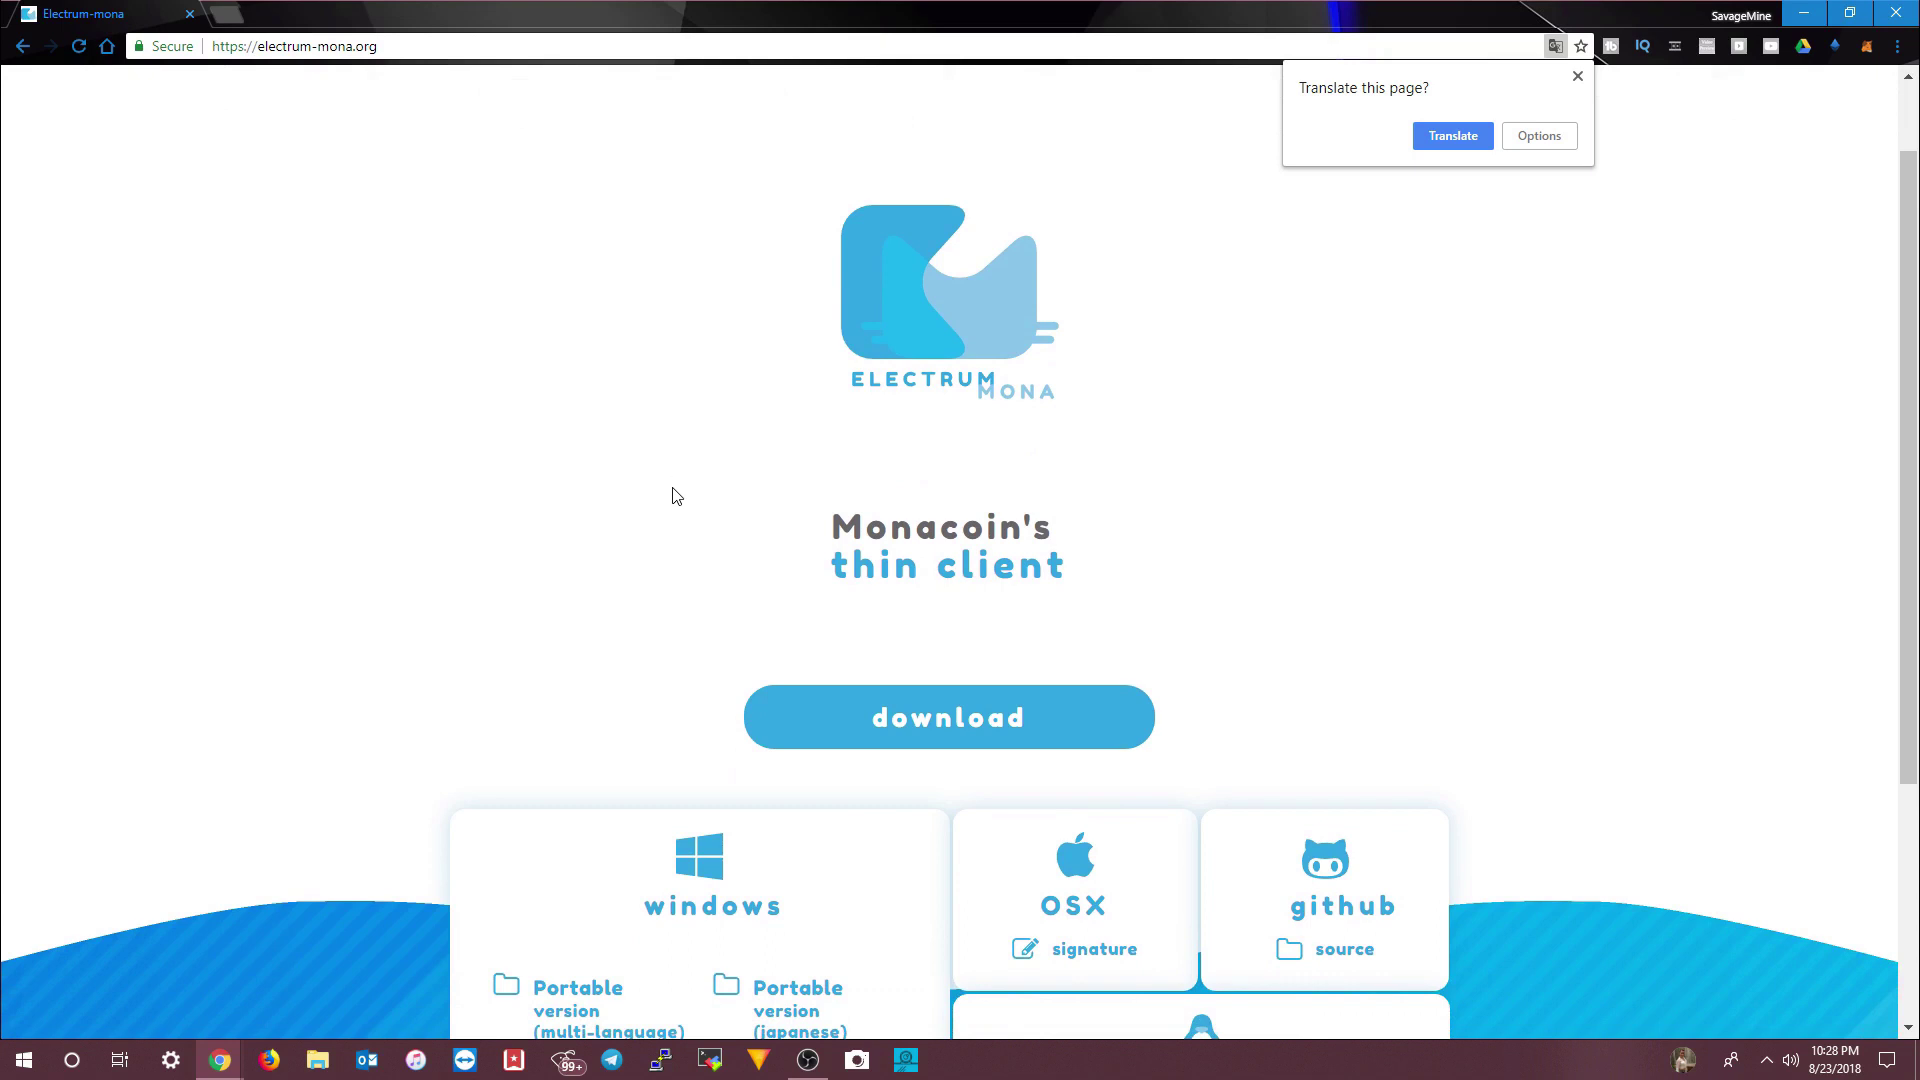
scroll(673, 496, down, 2)
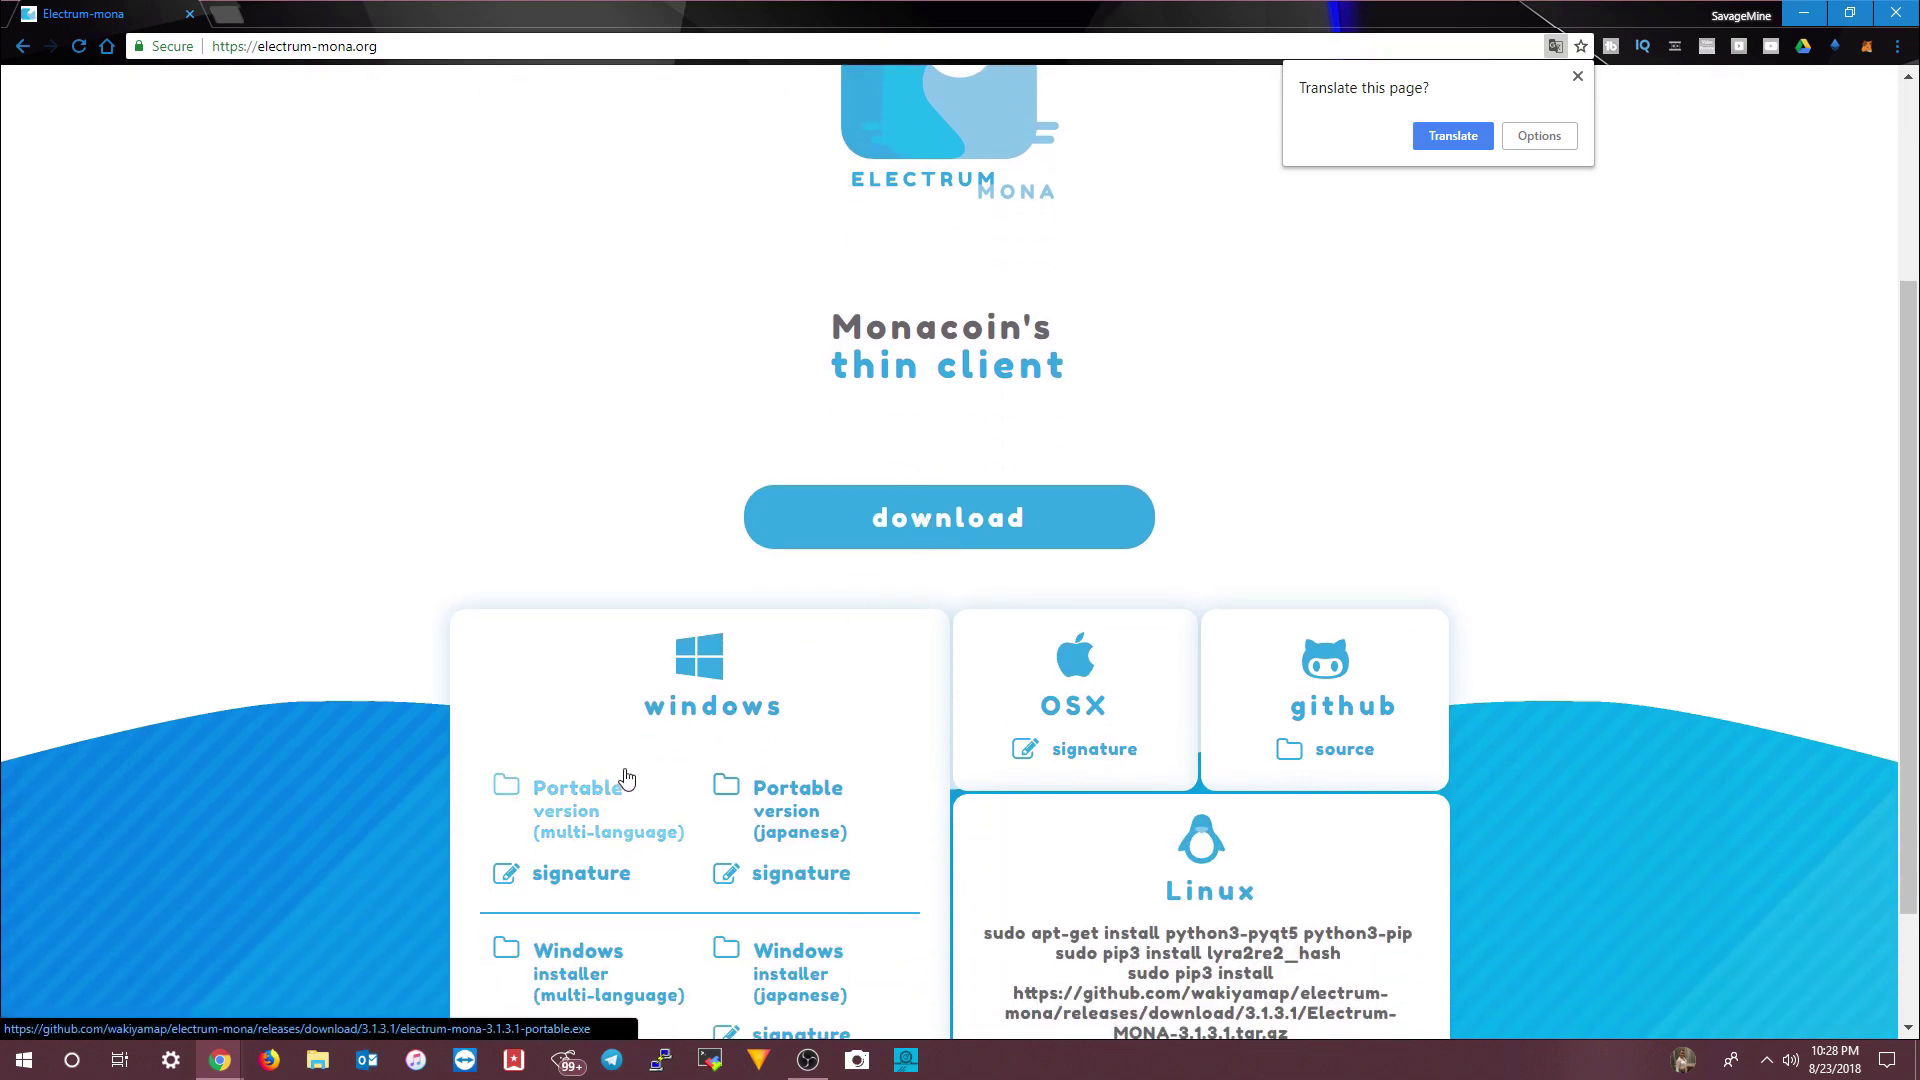
scroll(626, 776, down, 1)
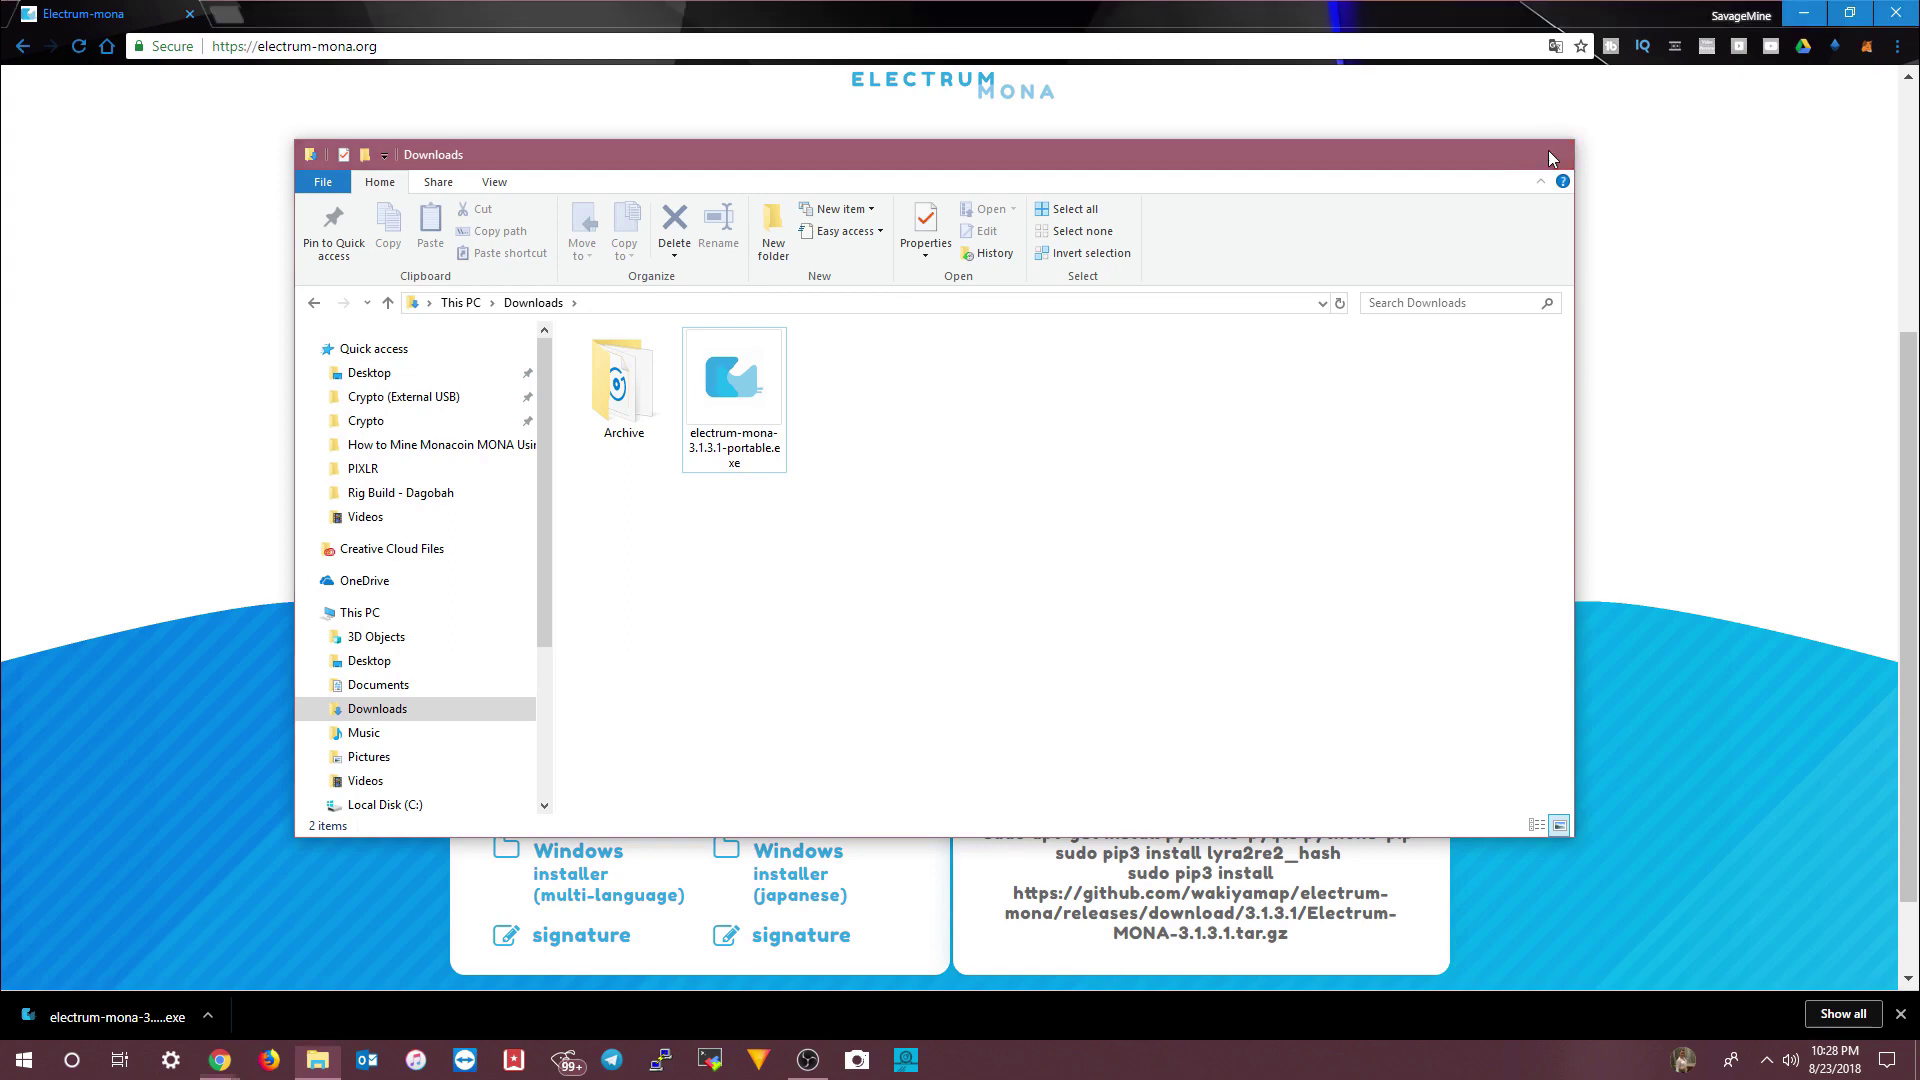
click(1551, 141)
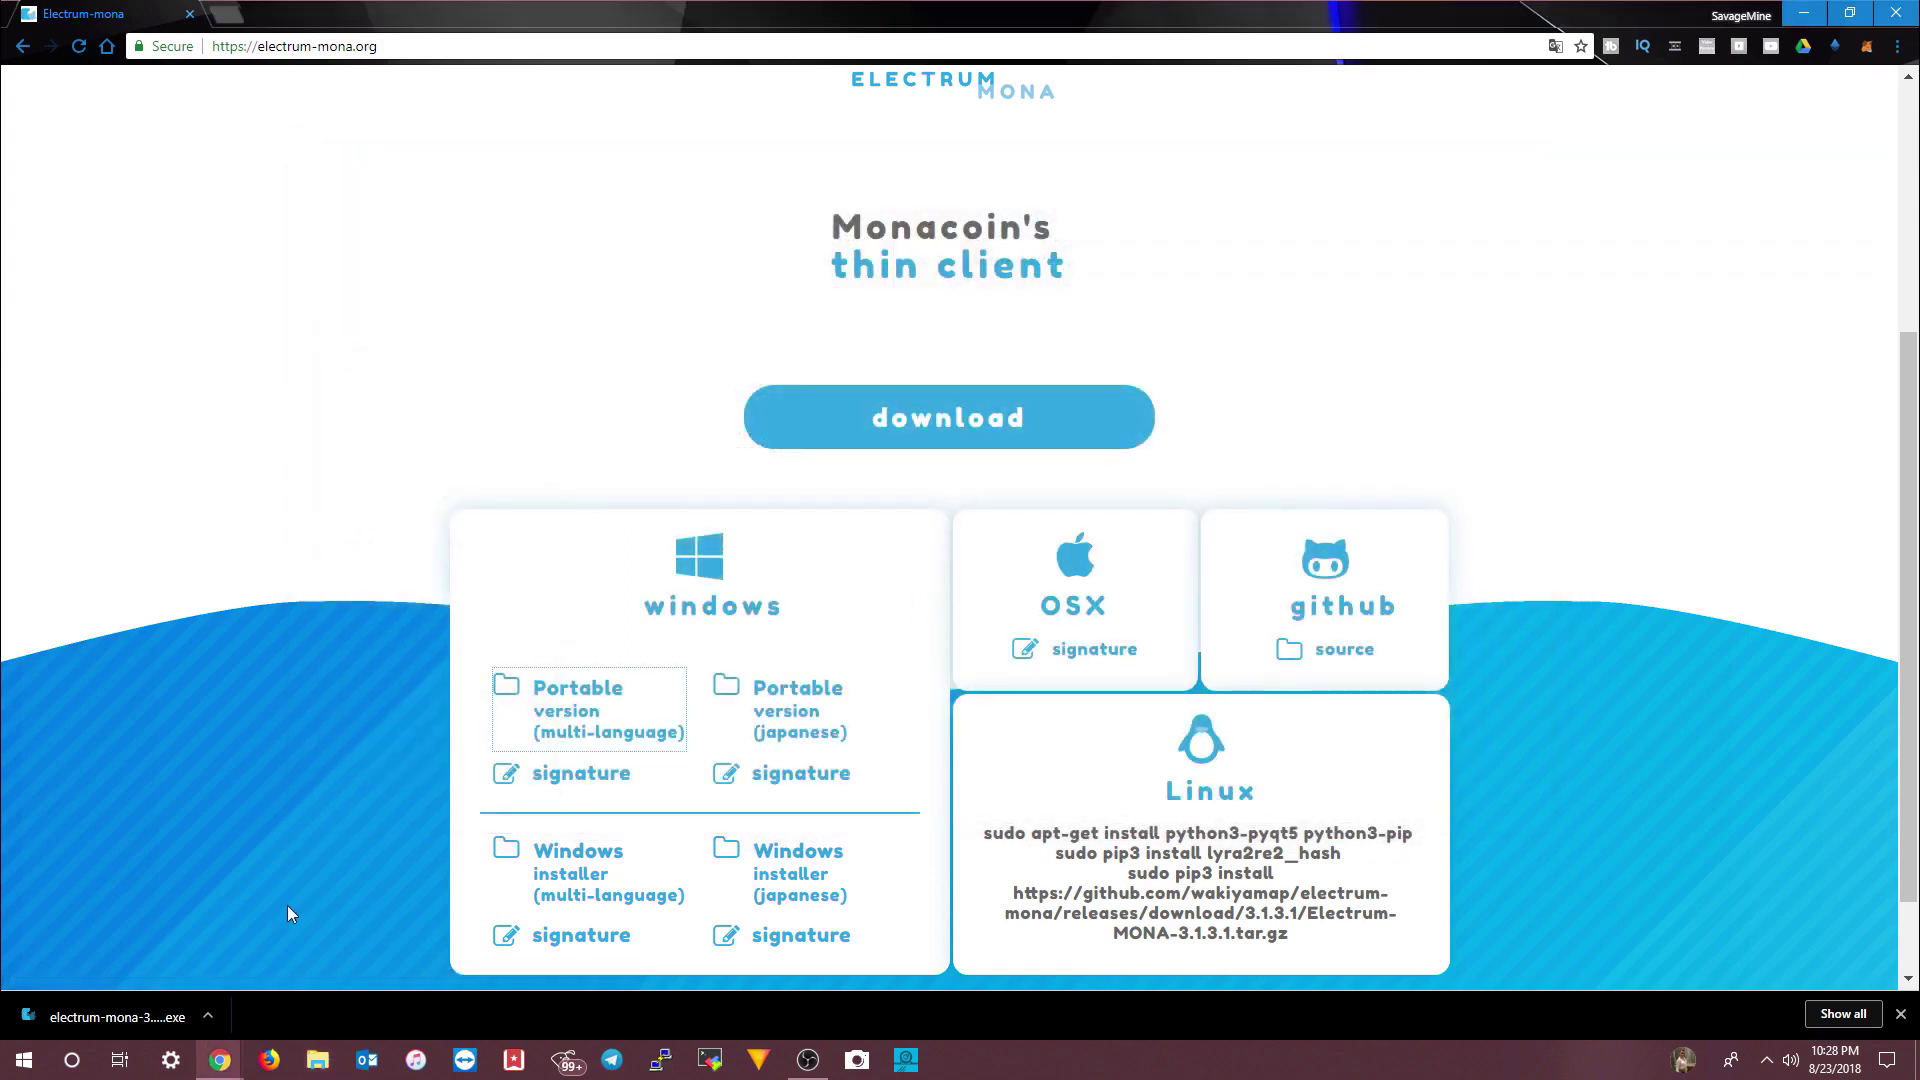
right_click(117, 1021)
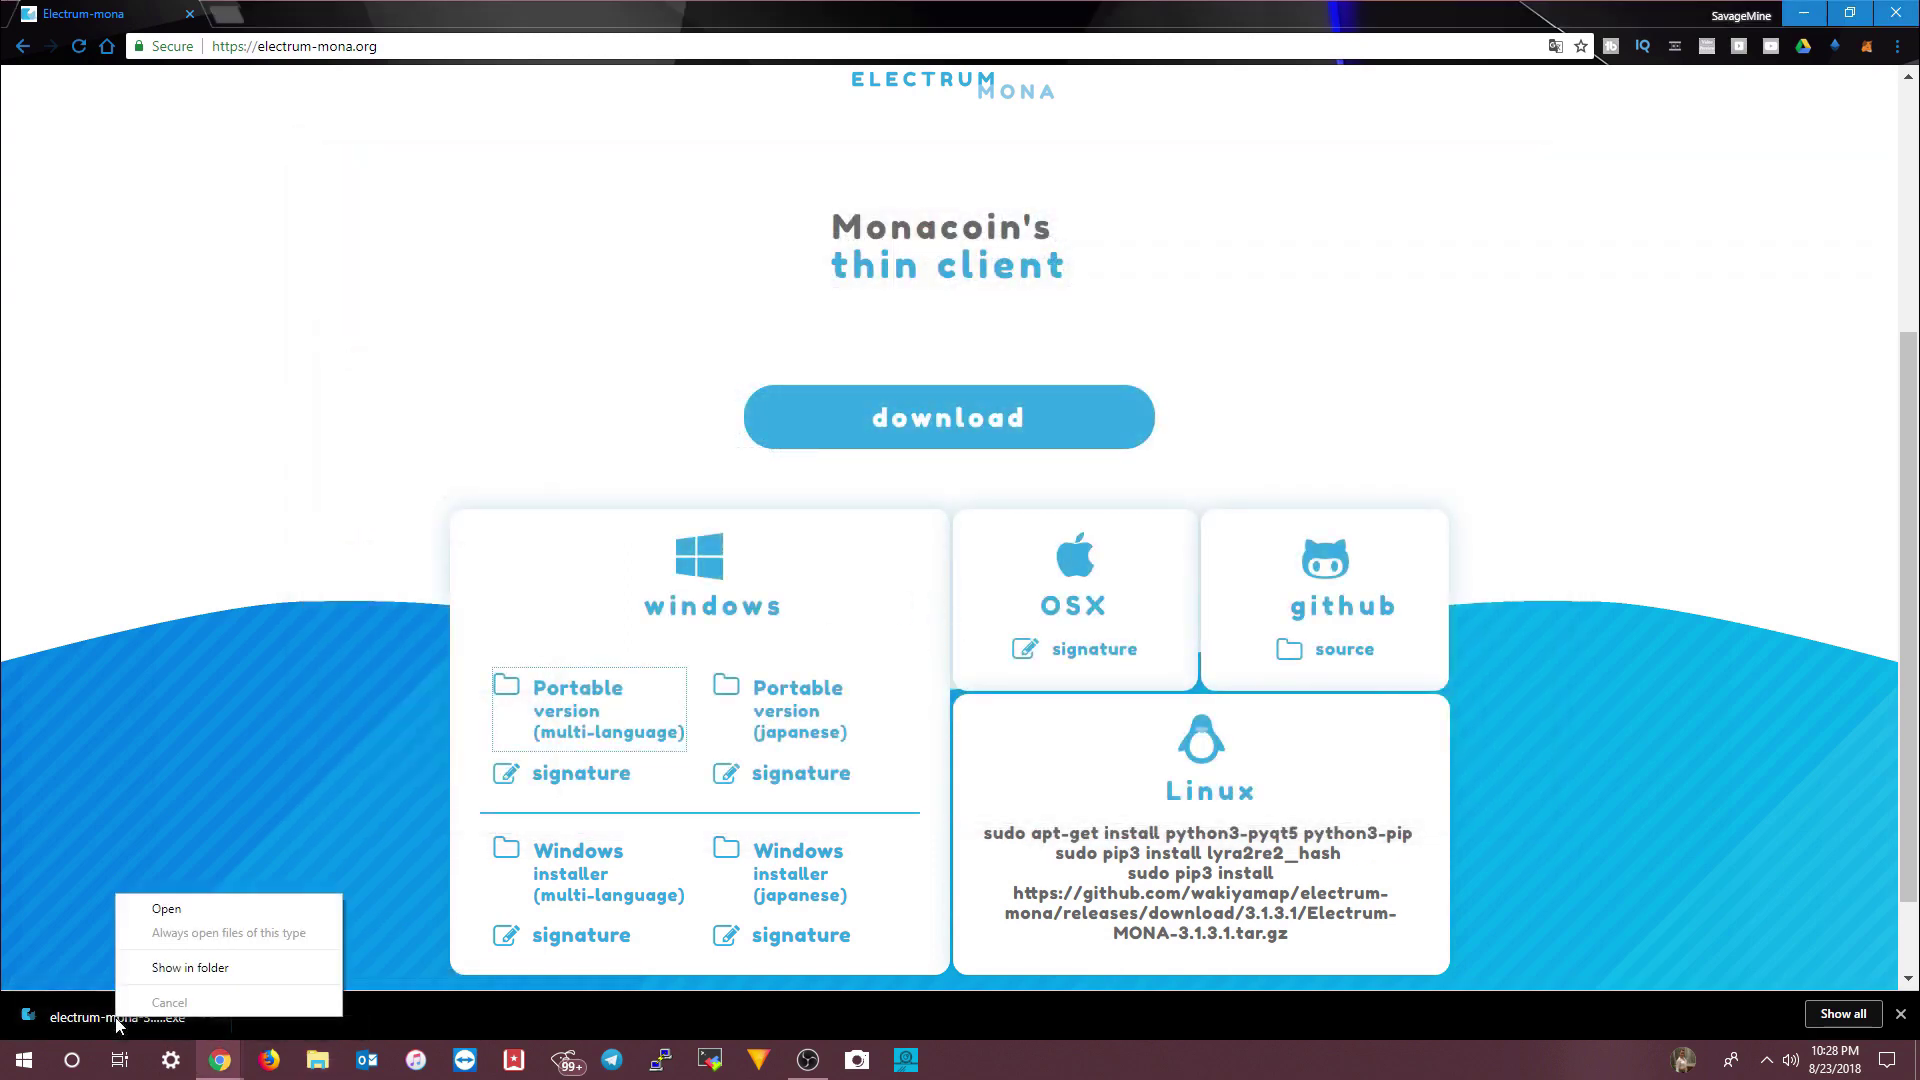
click(164, 968)
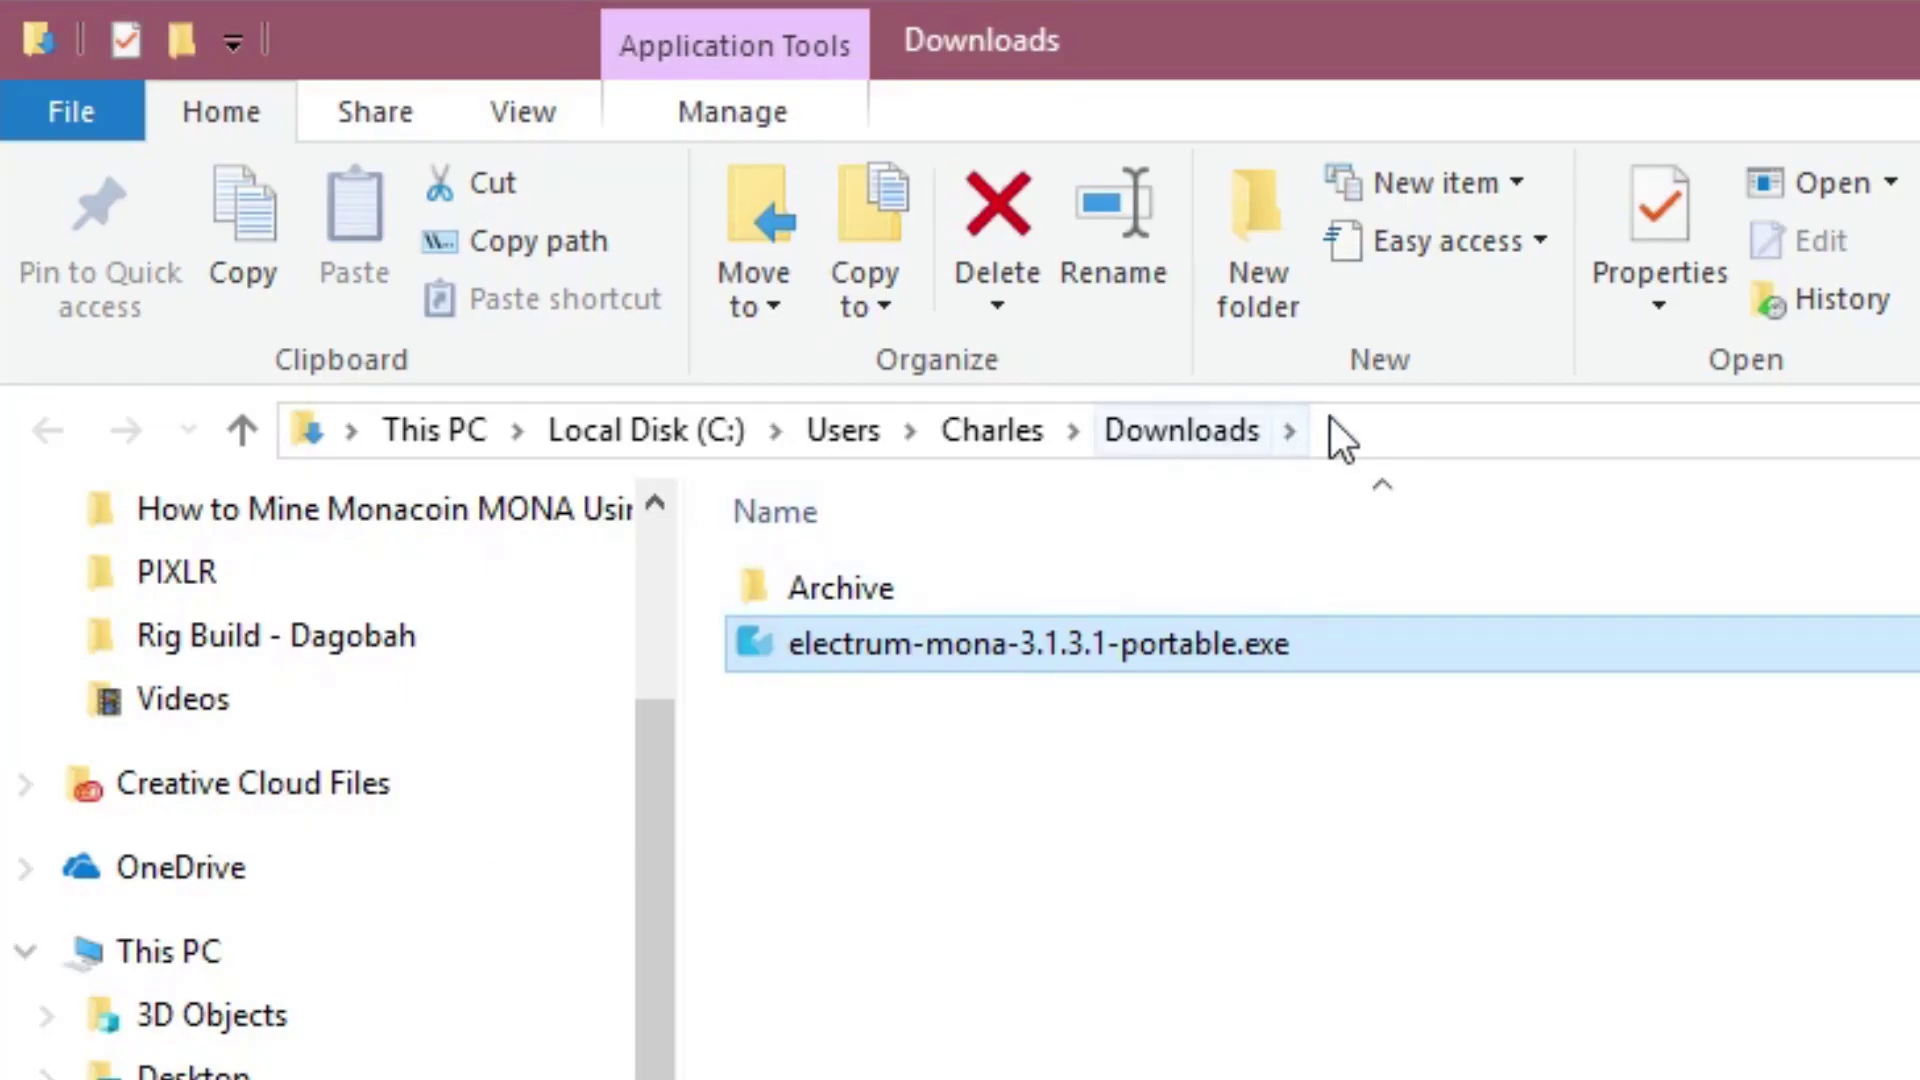
- Run electrum-mona-3.1.3.1-portable.exe from the Downloads folder as administrator
click(1333, 433)
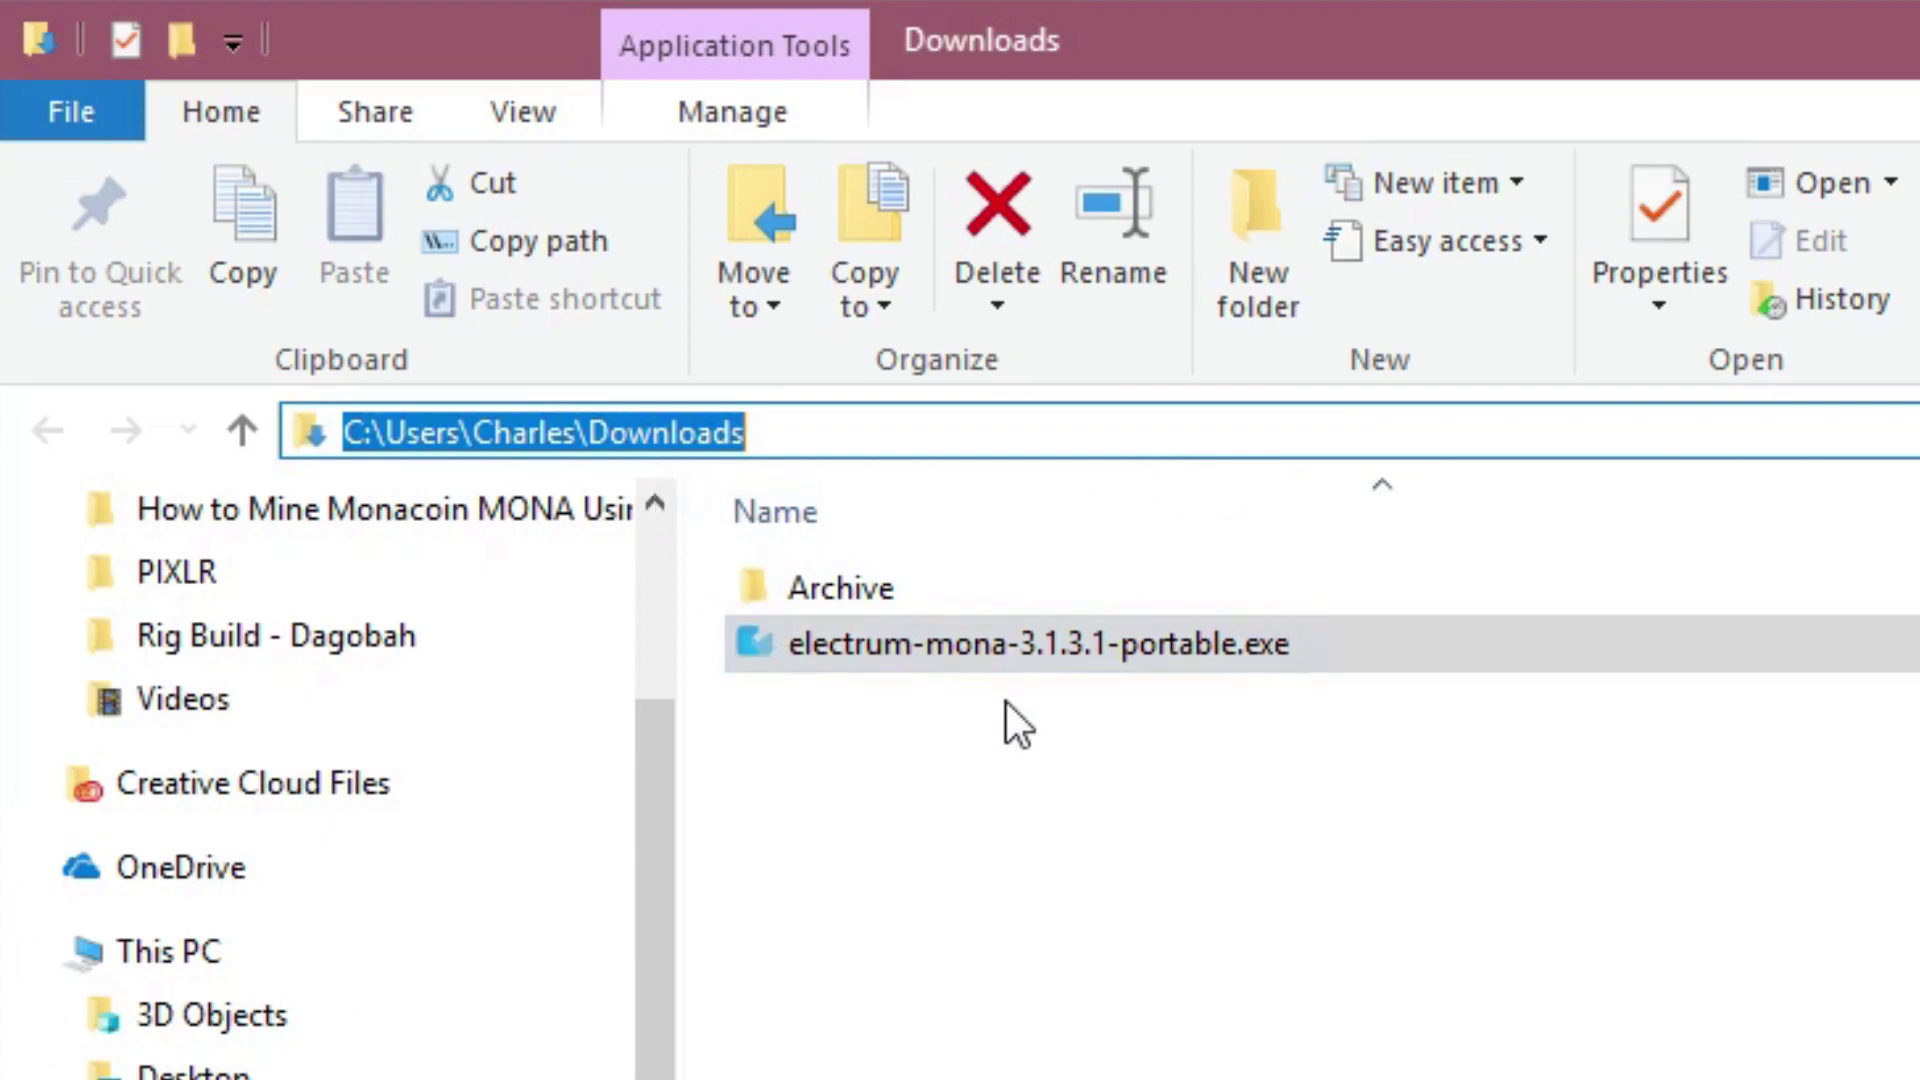
right_click(1062, 650)
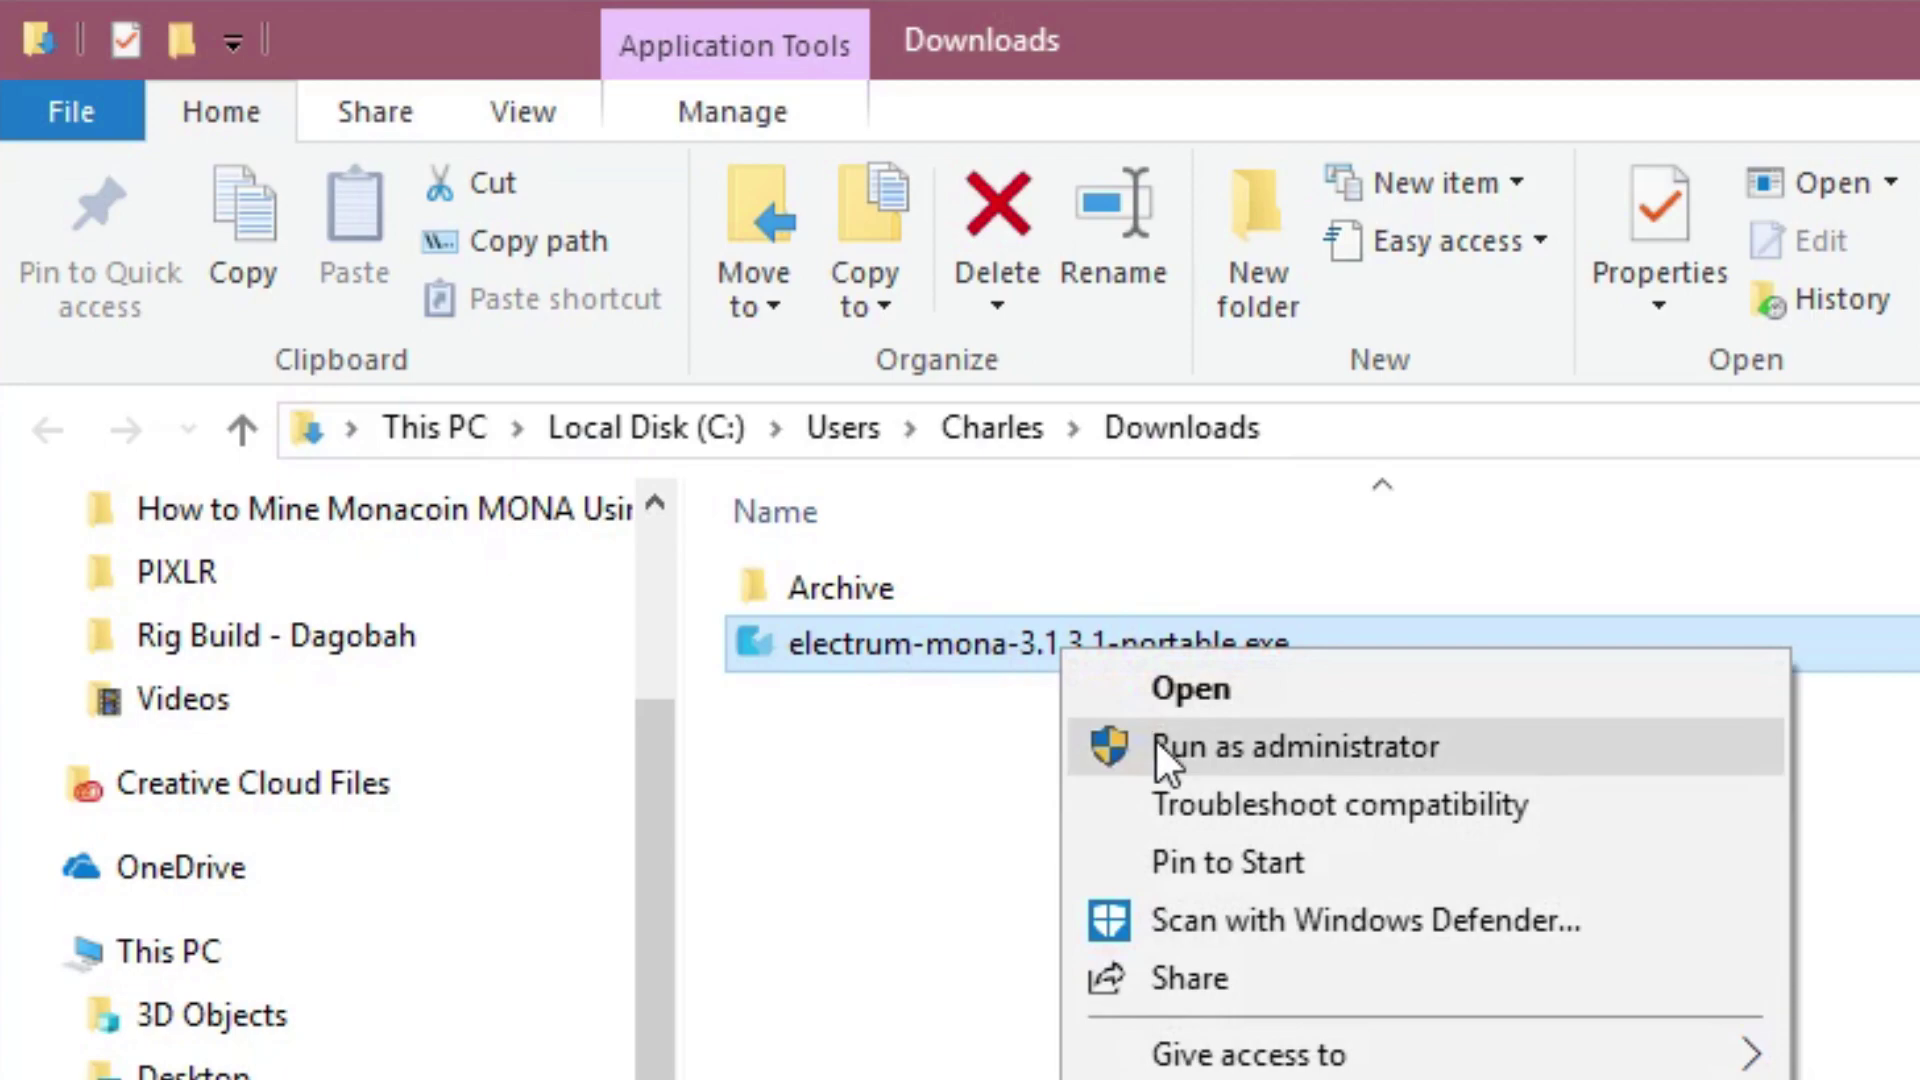
click(1156, 743)
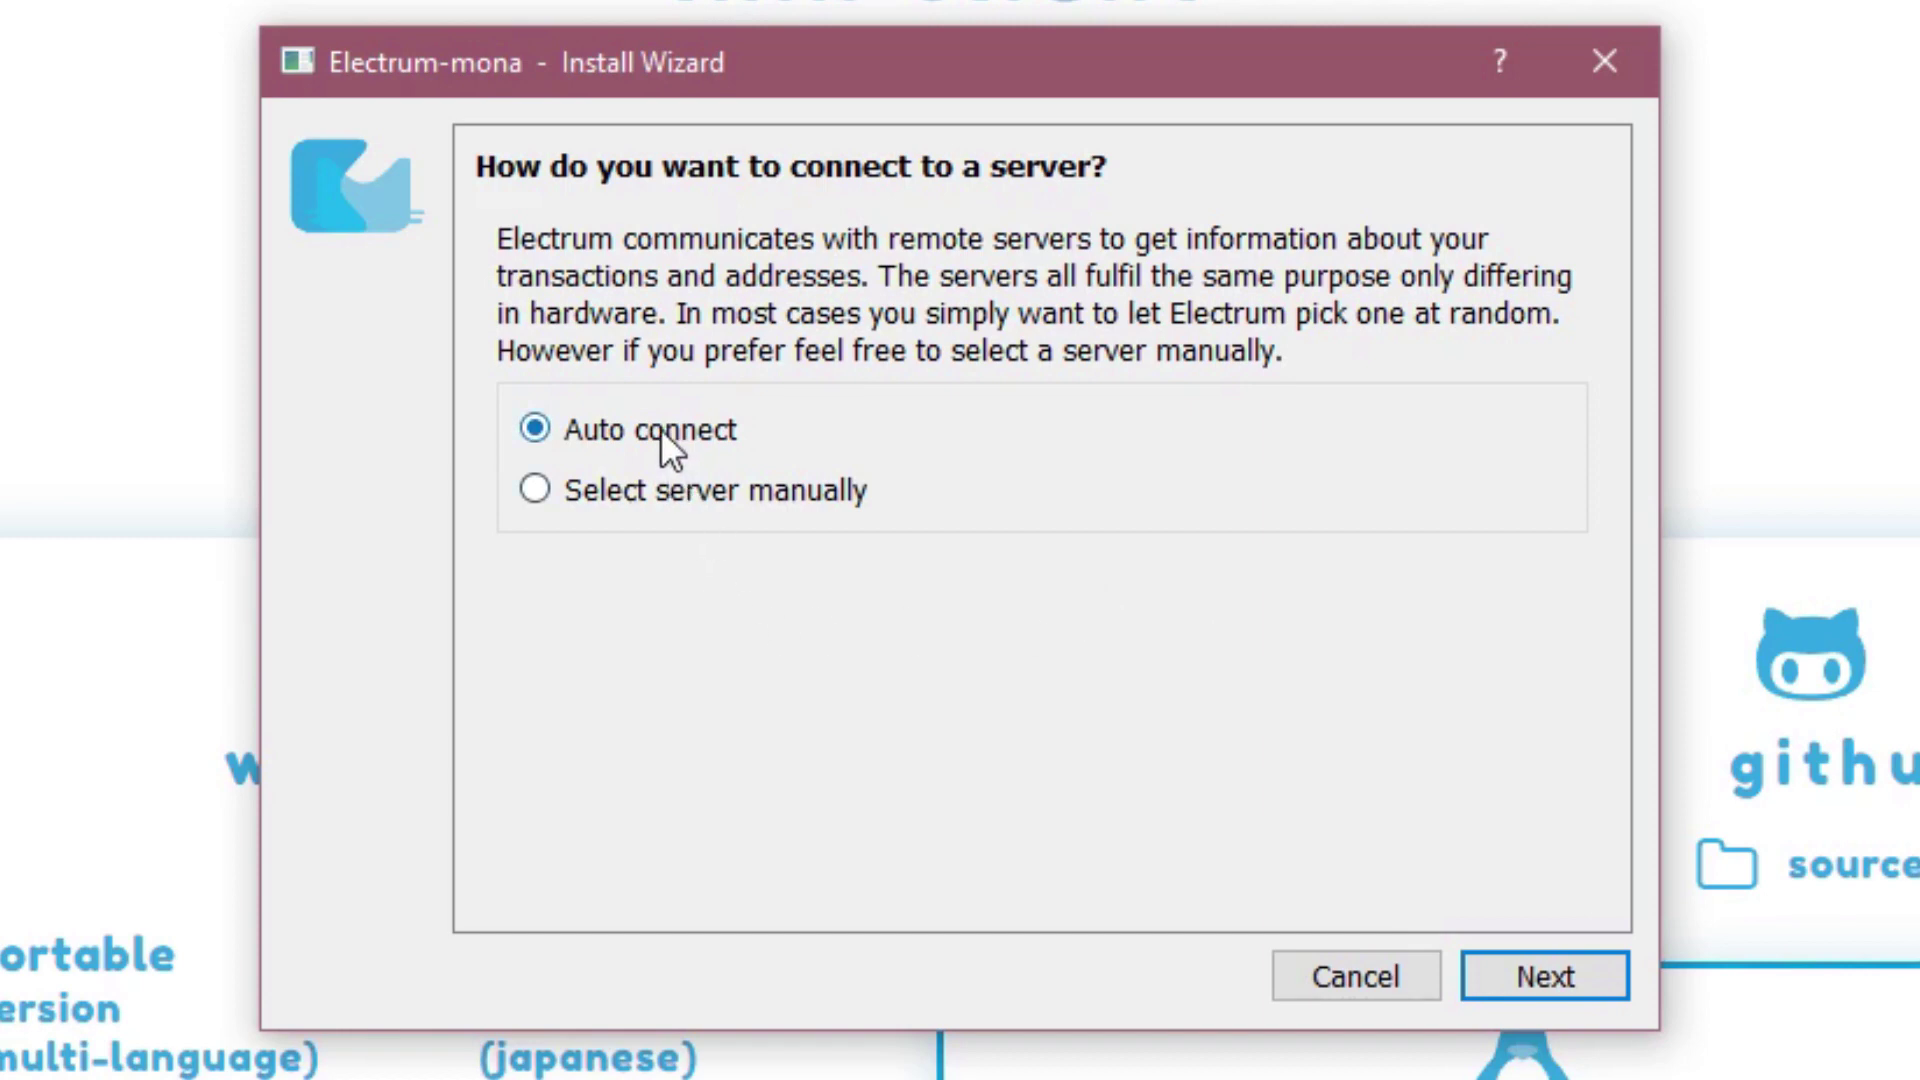
- Keep auto connect, name the wallet Mining, and choose a standard wallet with a new seed
click(1568, 968)
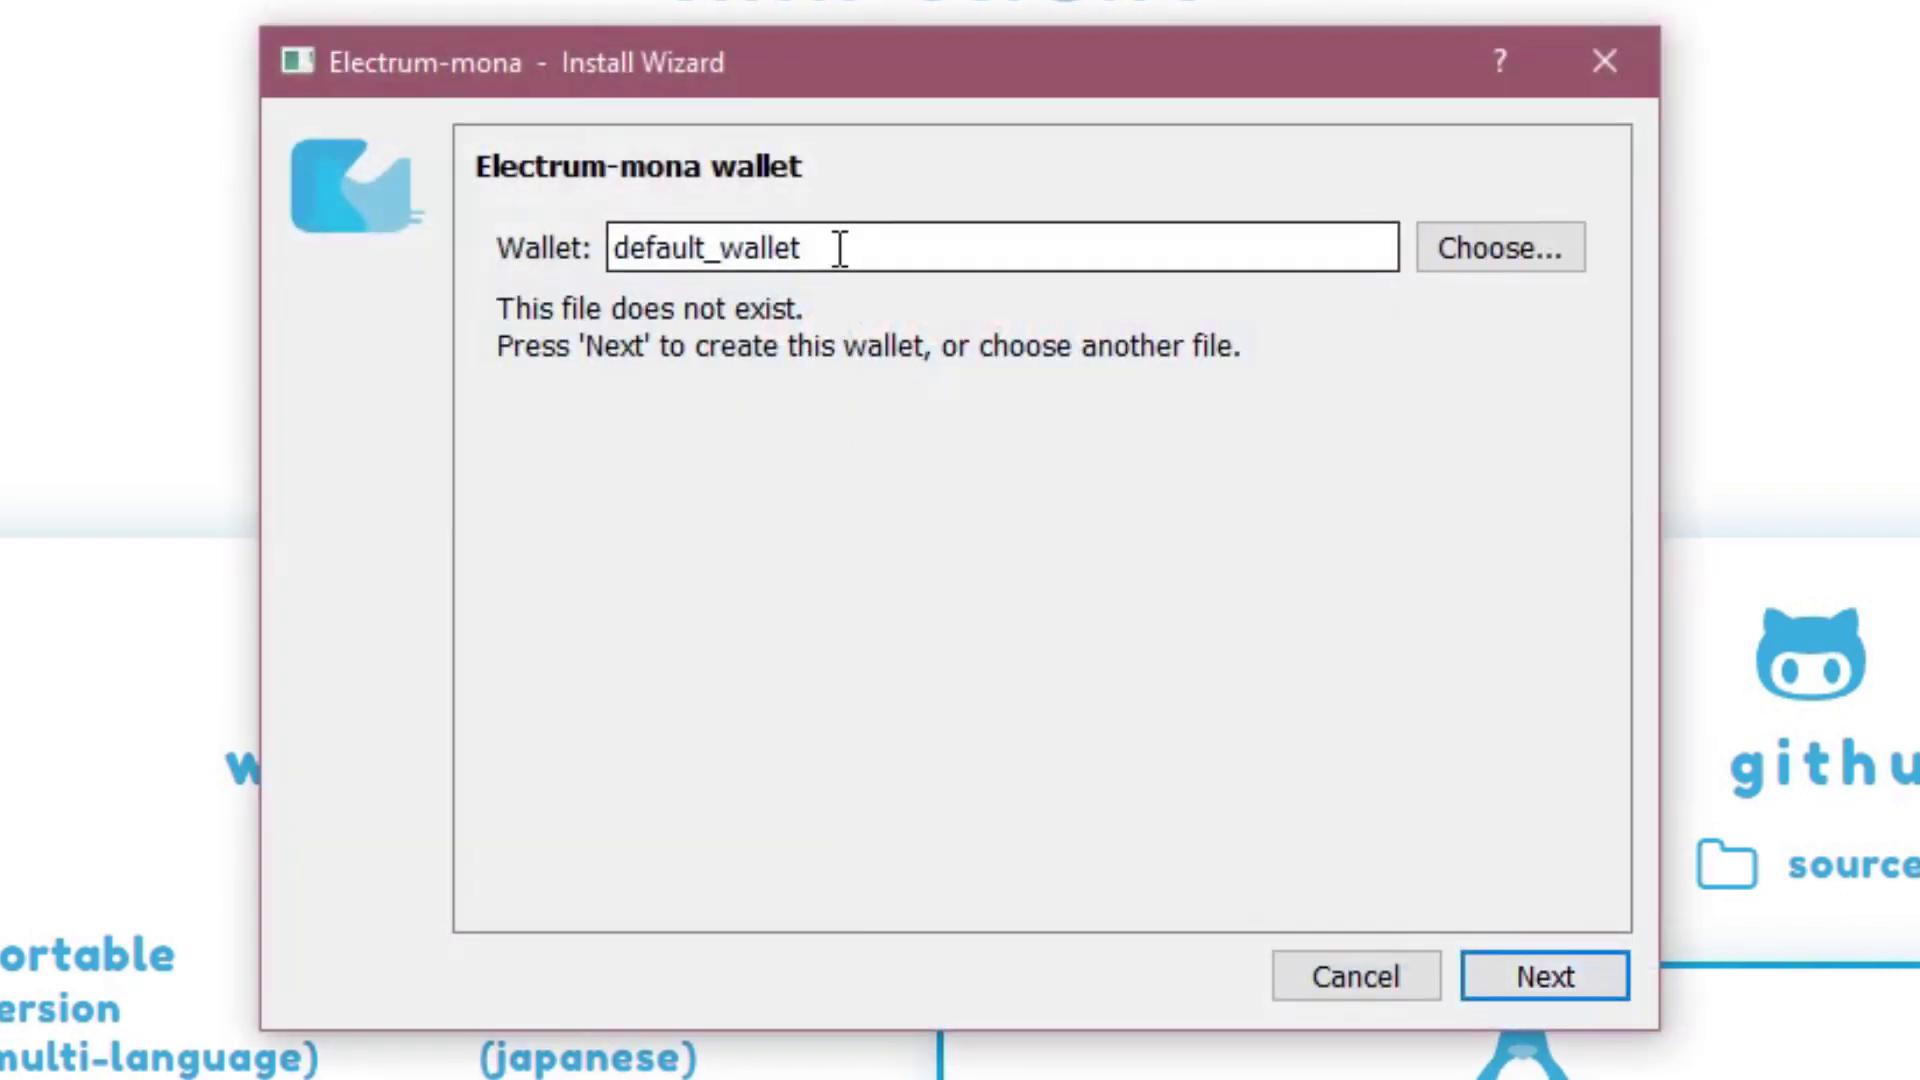
drag(840, 246, 496, 256)
text(Mining)
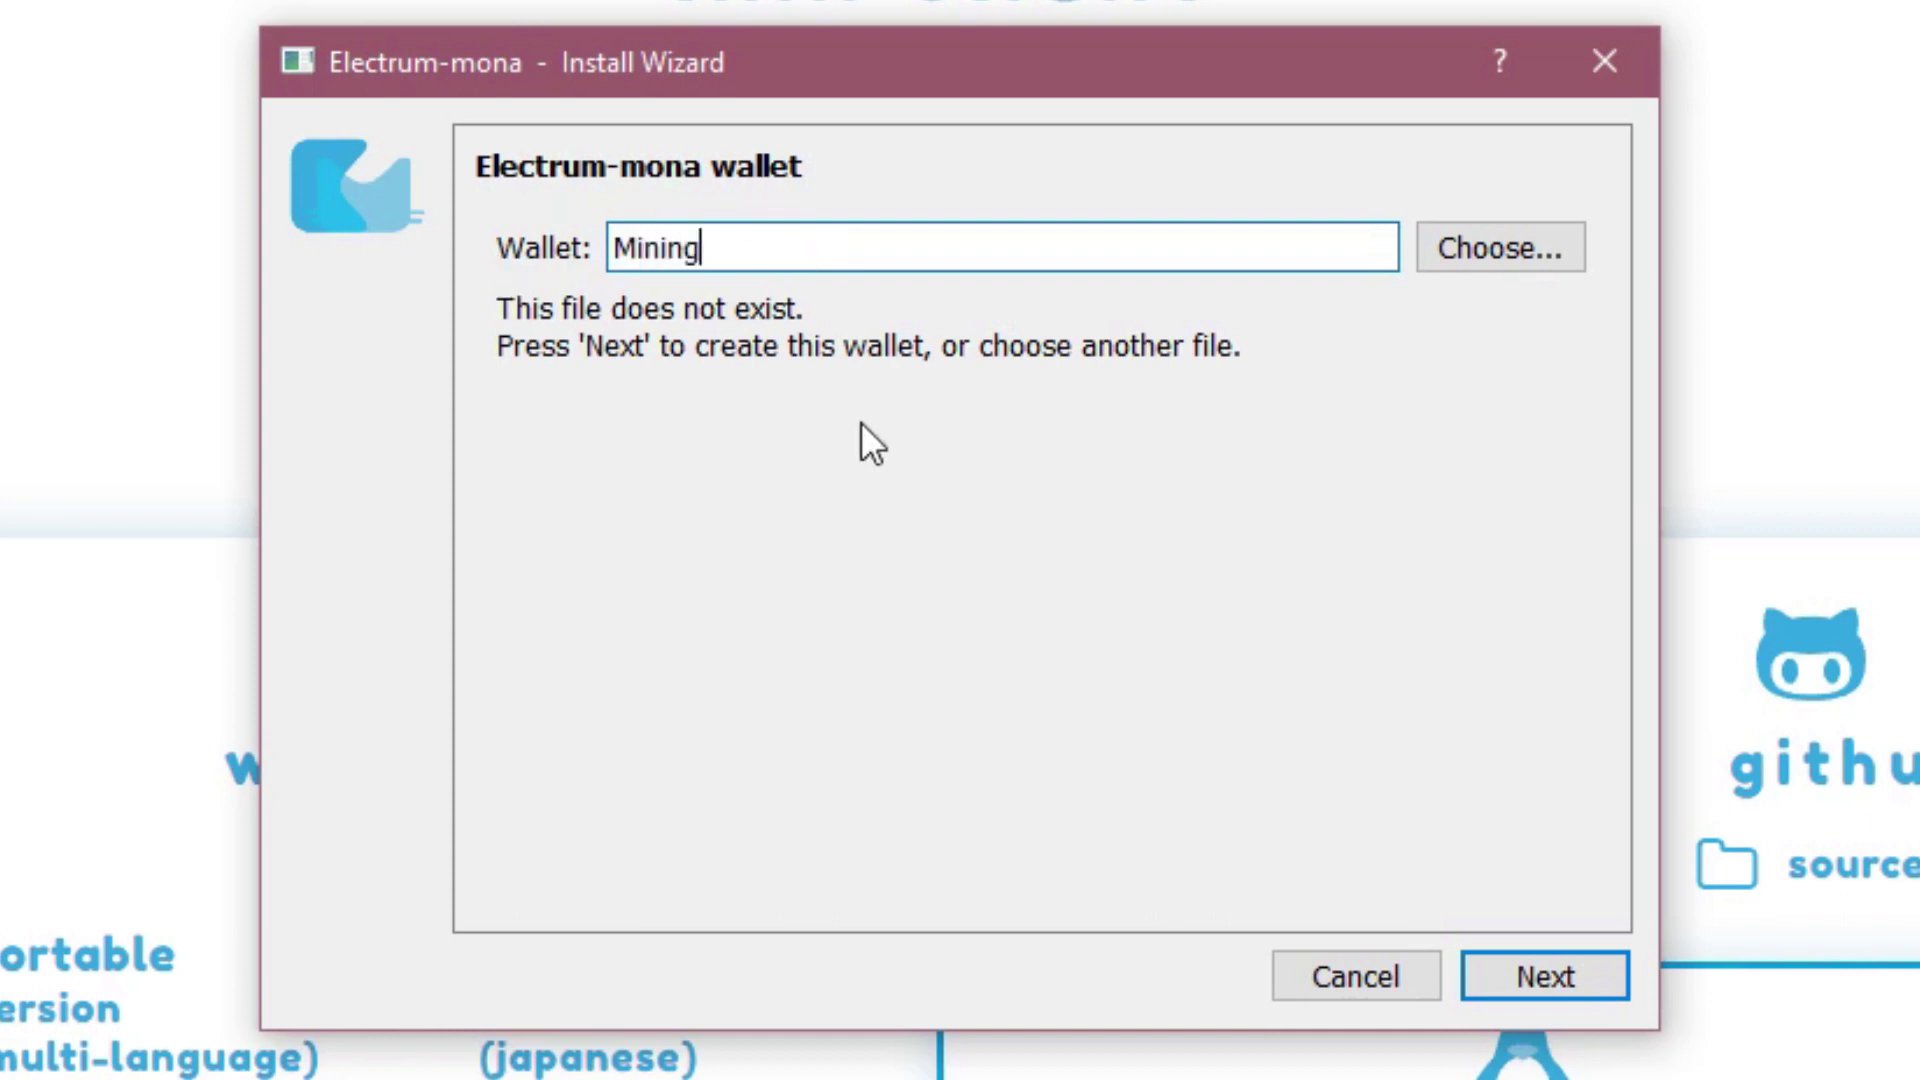
click(1544, 976)
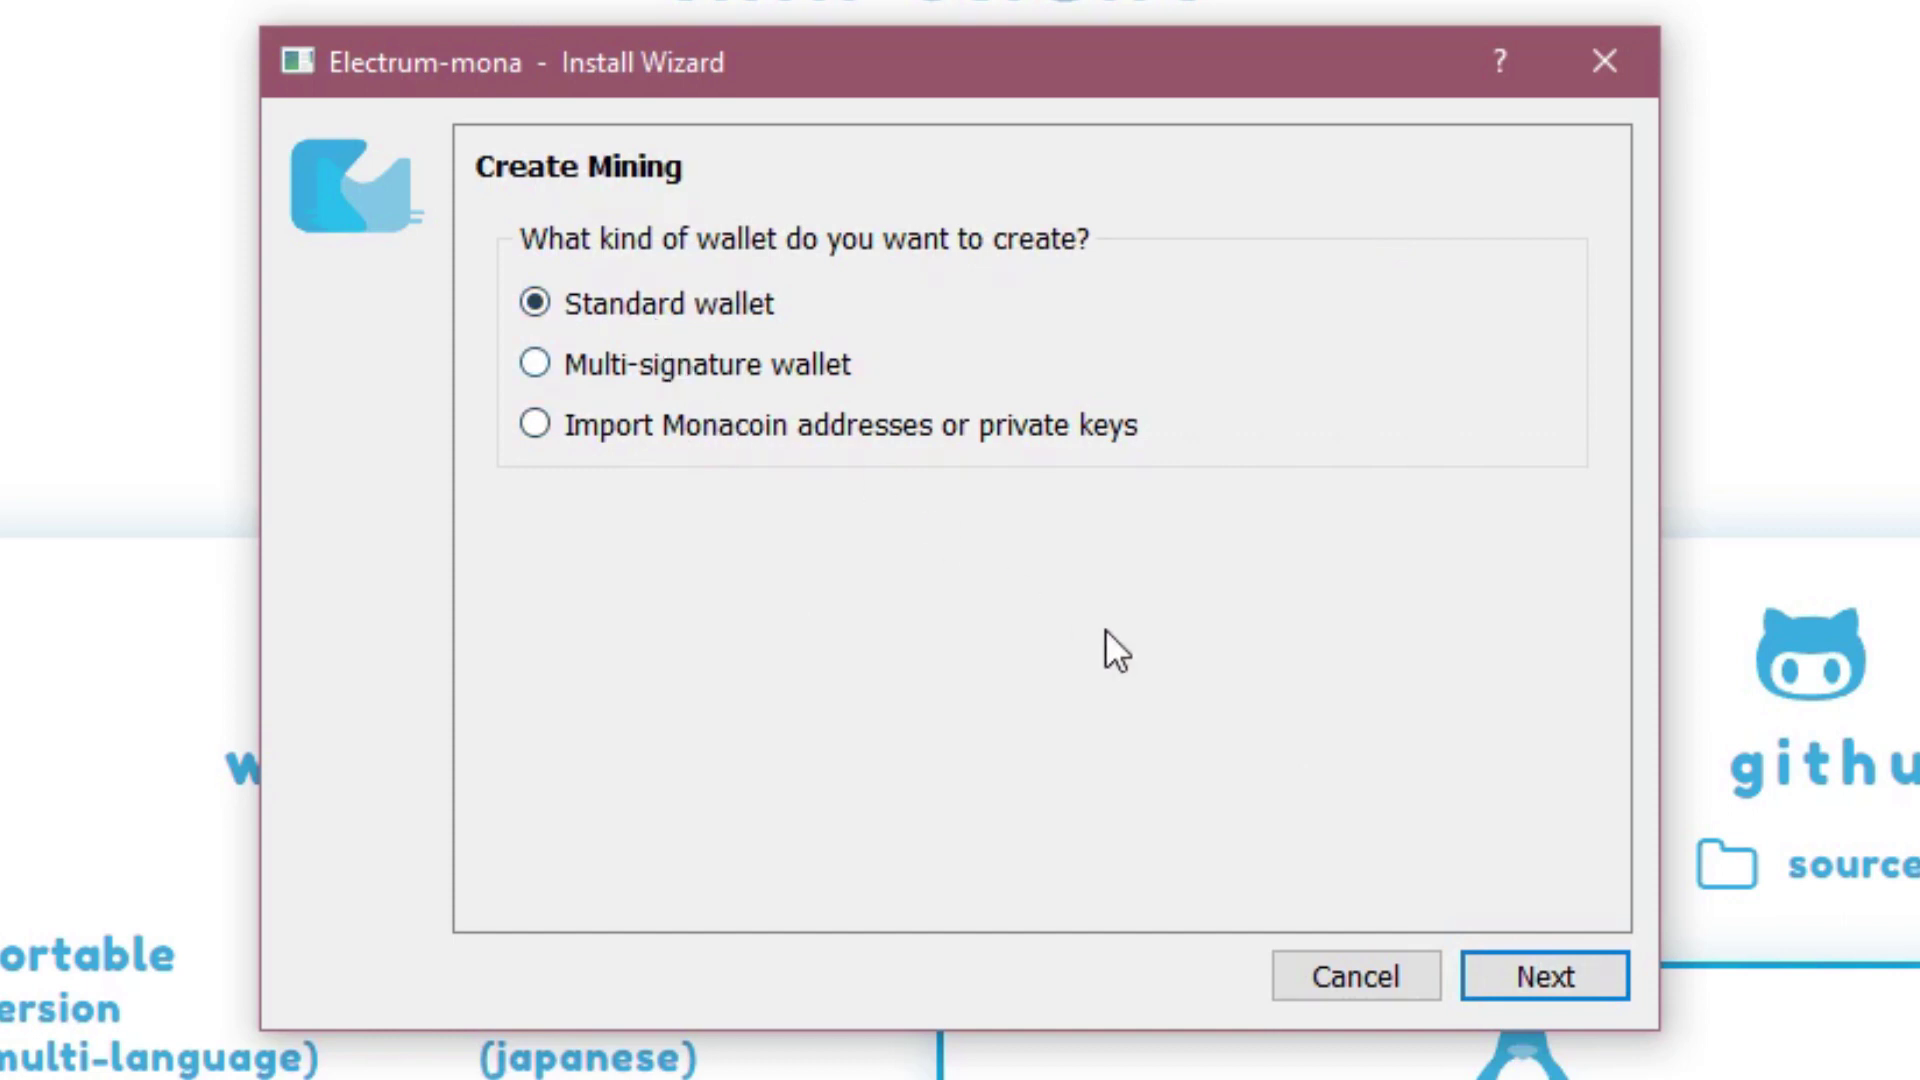
click(1540, 977)
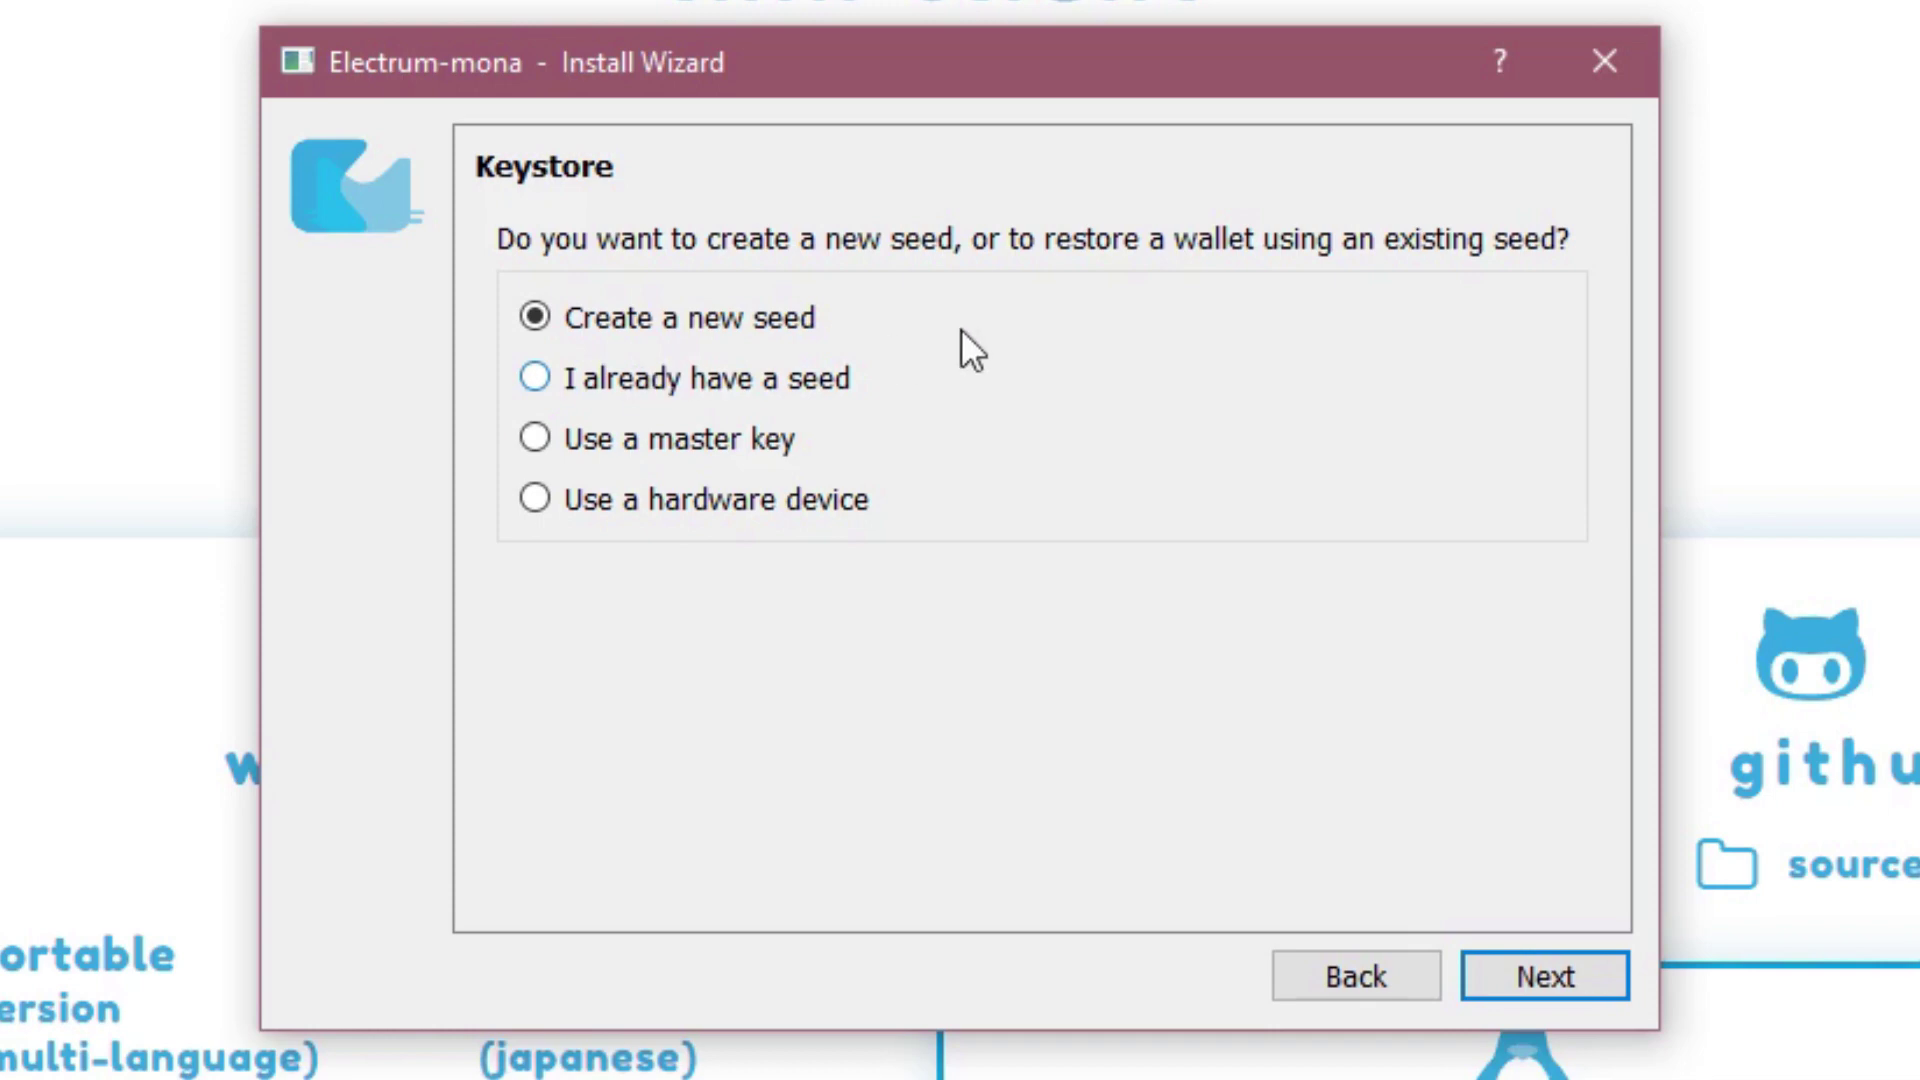
click(1522, 966)
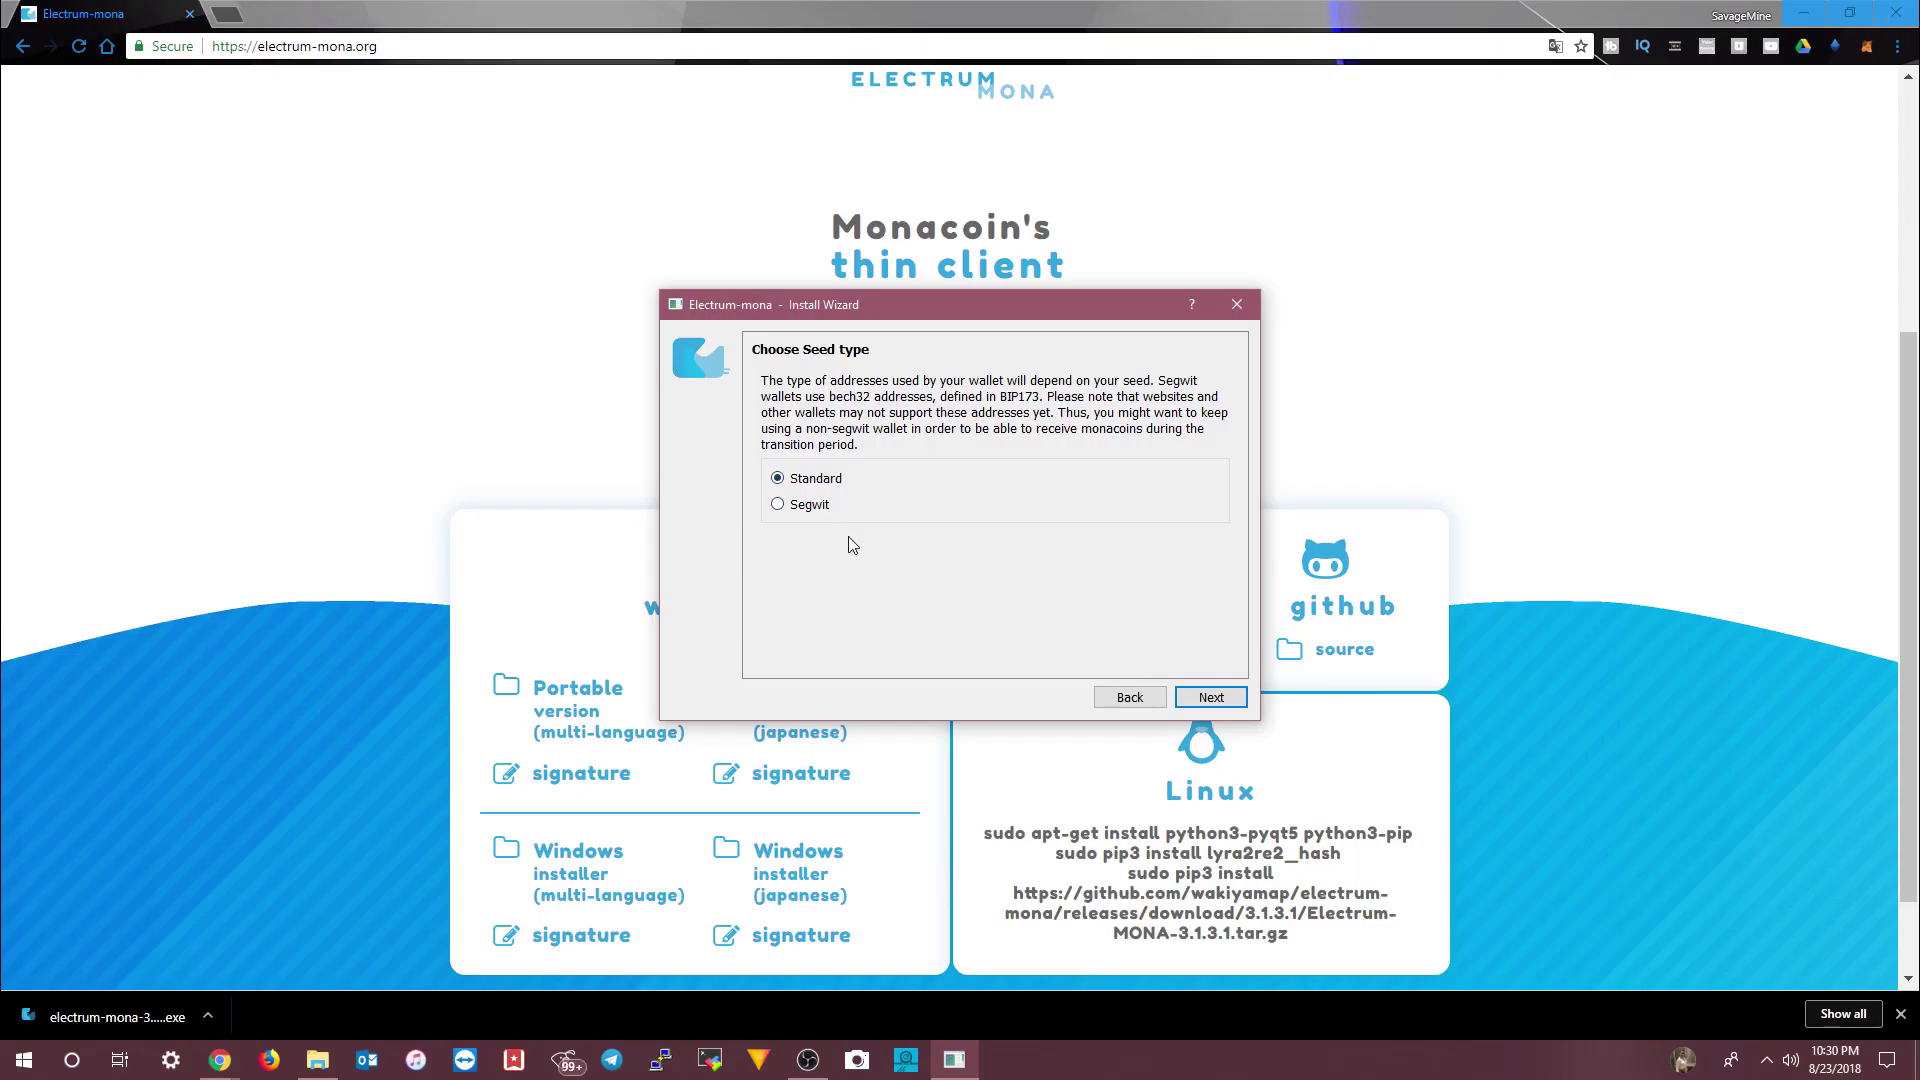
- Keep the Standard seed type, skip seed extension, and continue past the 12-word seed
click(1211, 696)
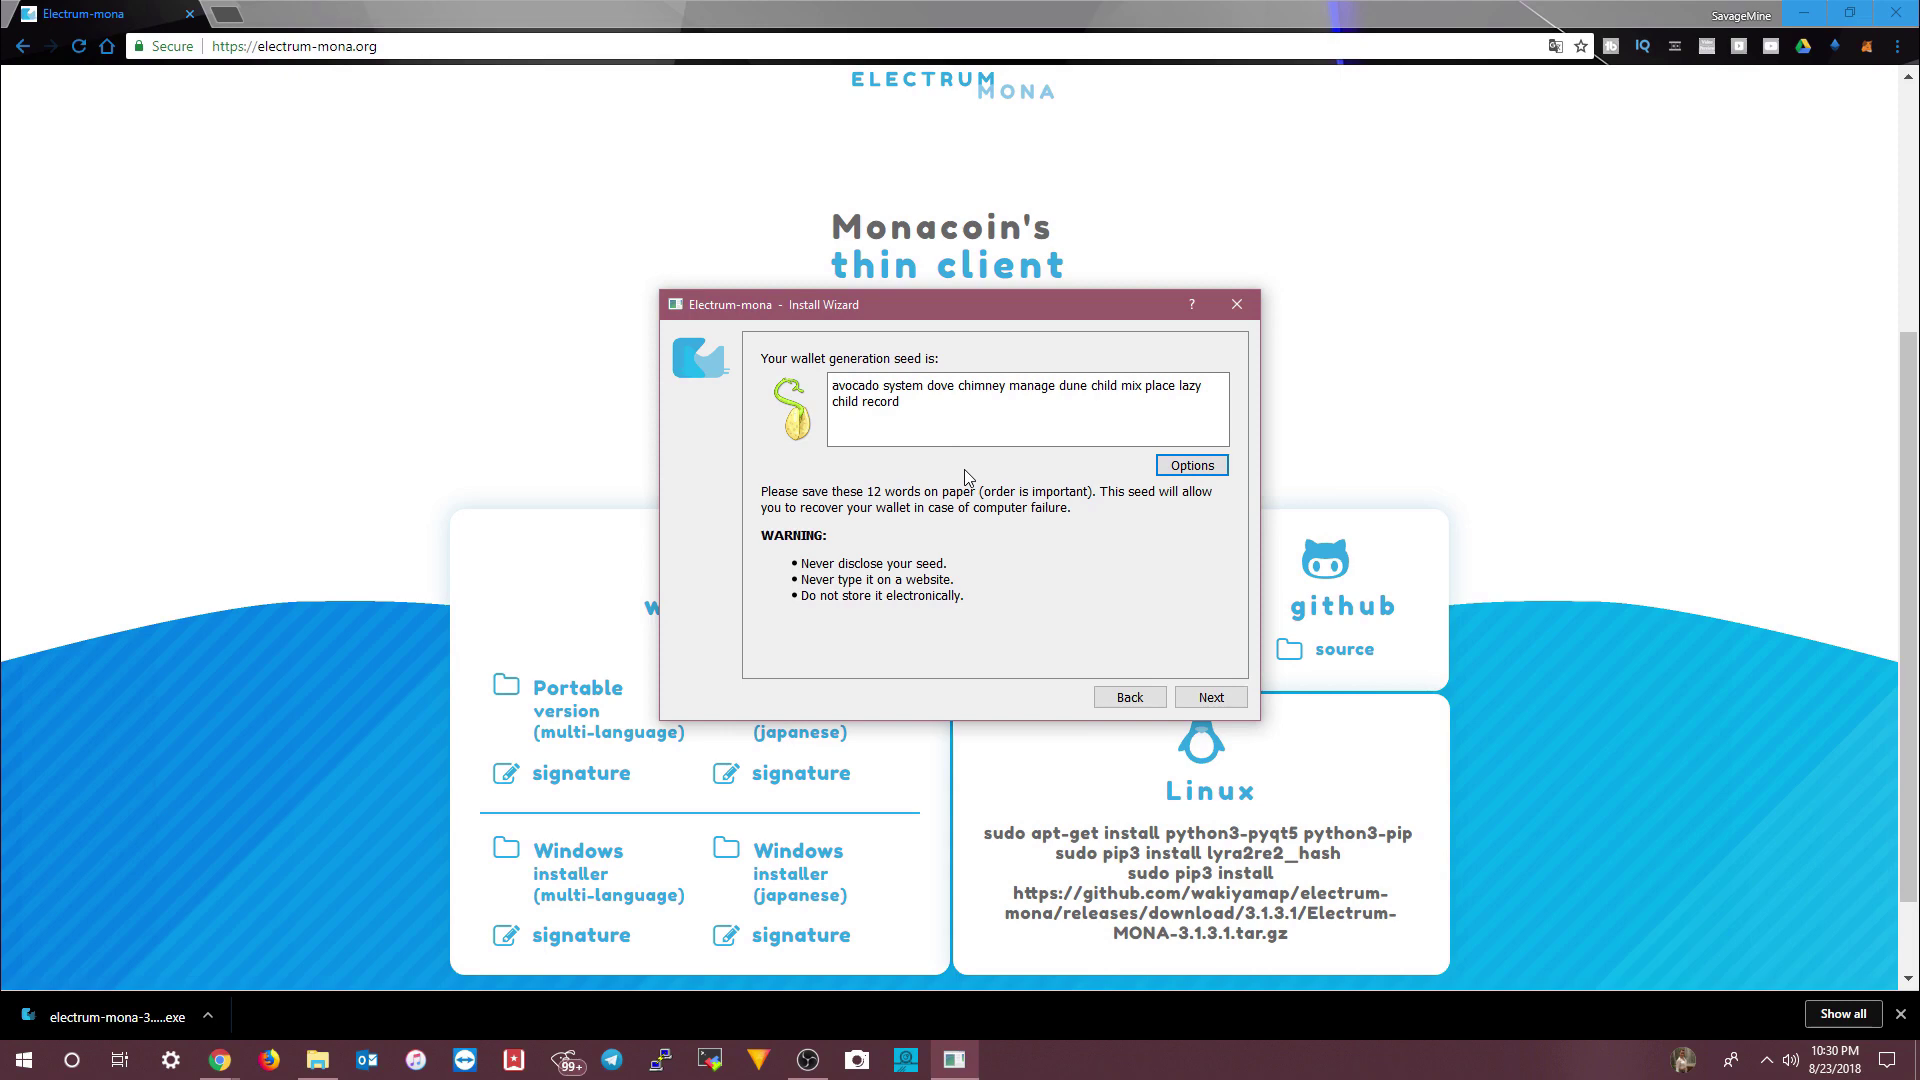
click(937, 400)
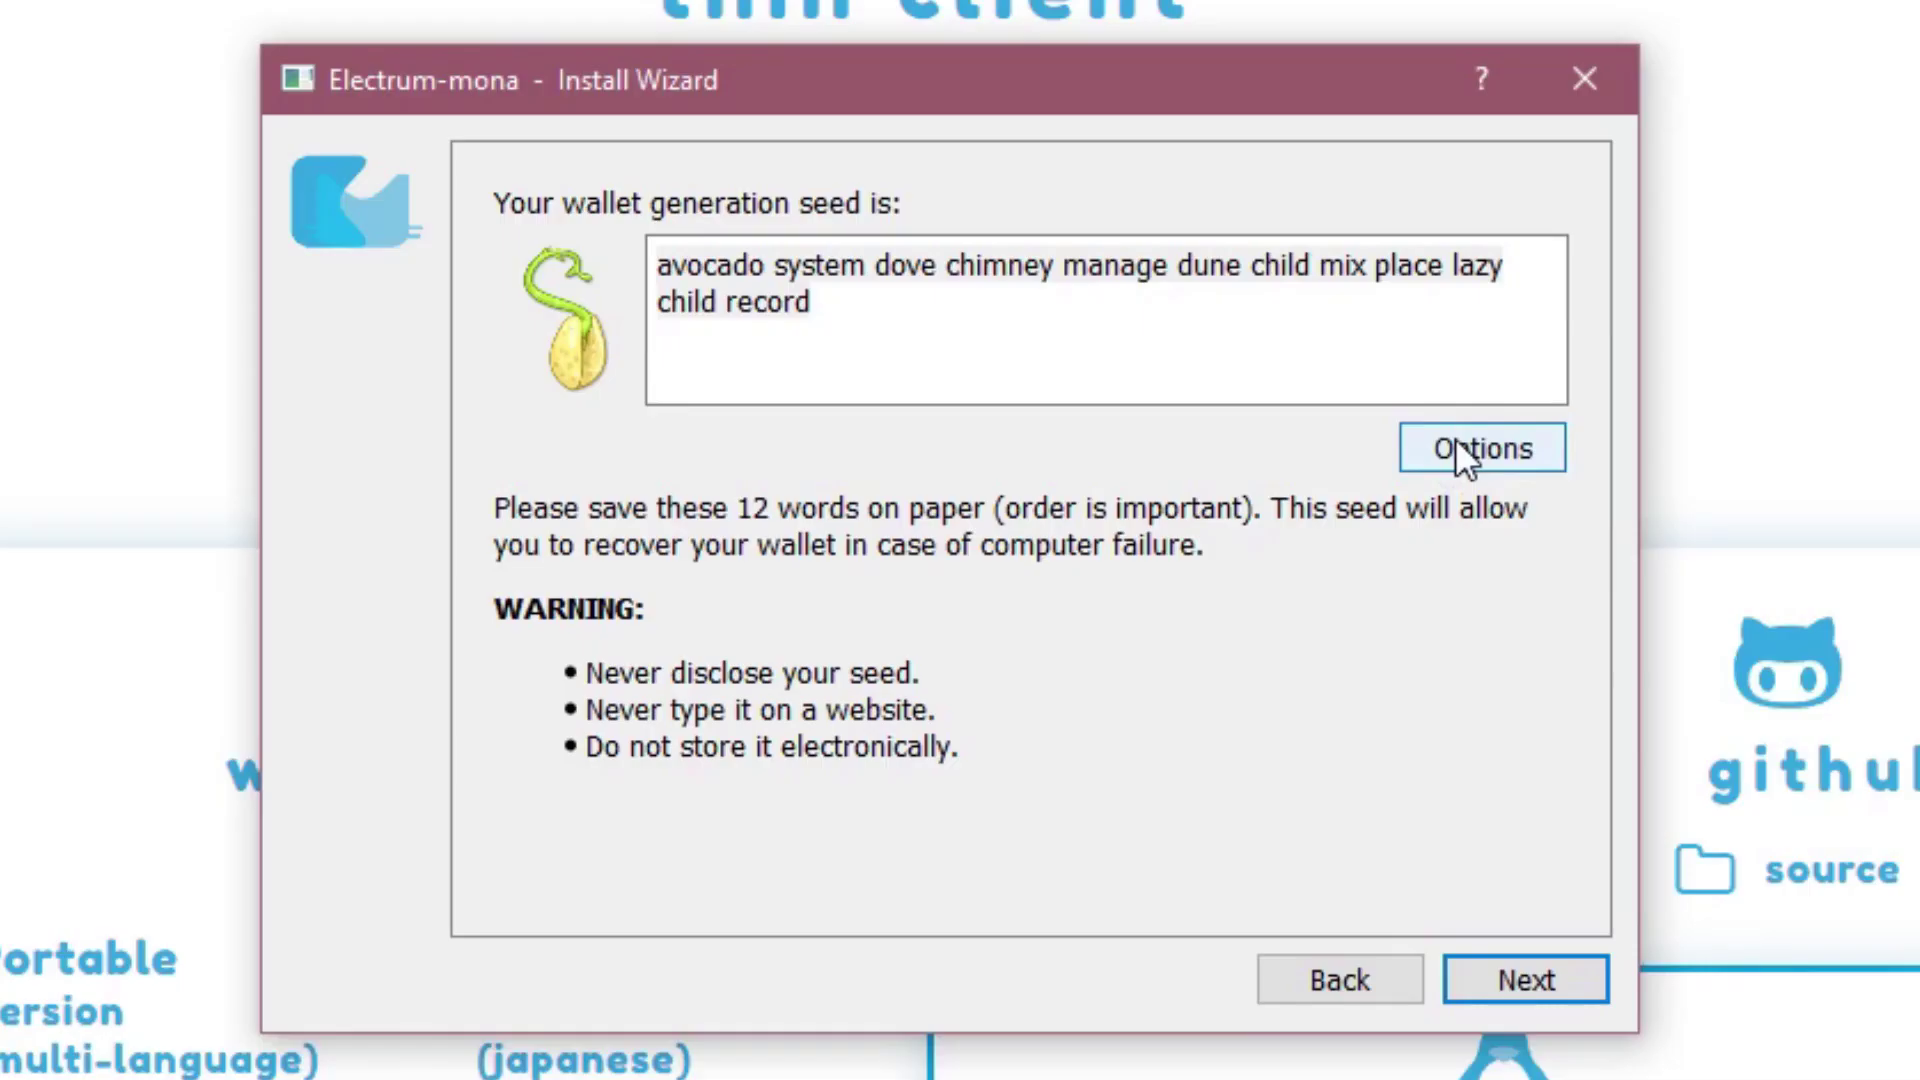
click(1191, 466)
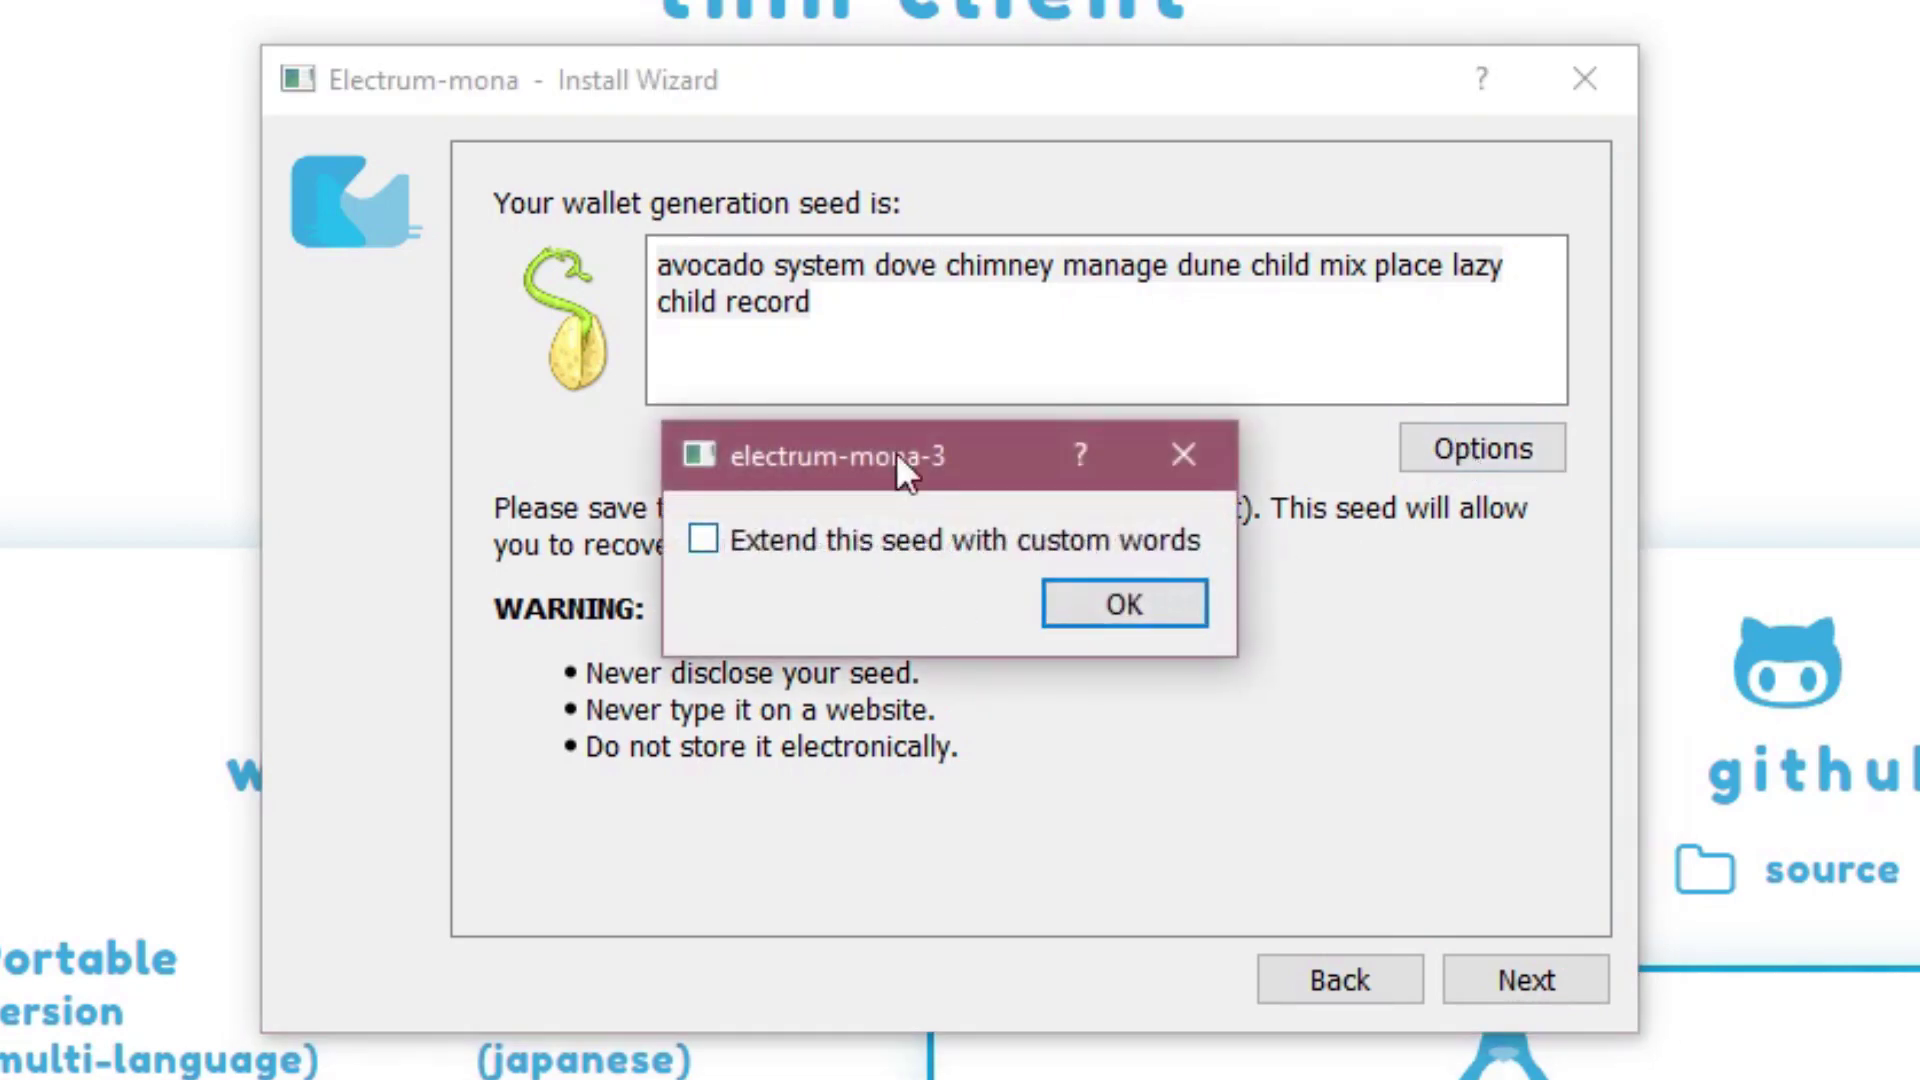
click(1115, 608)
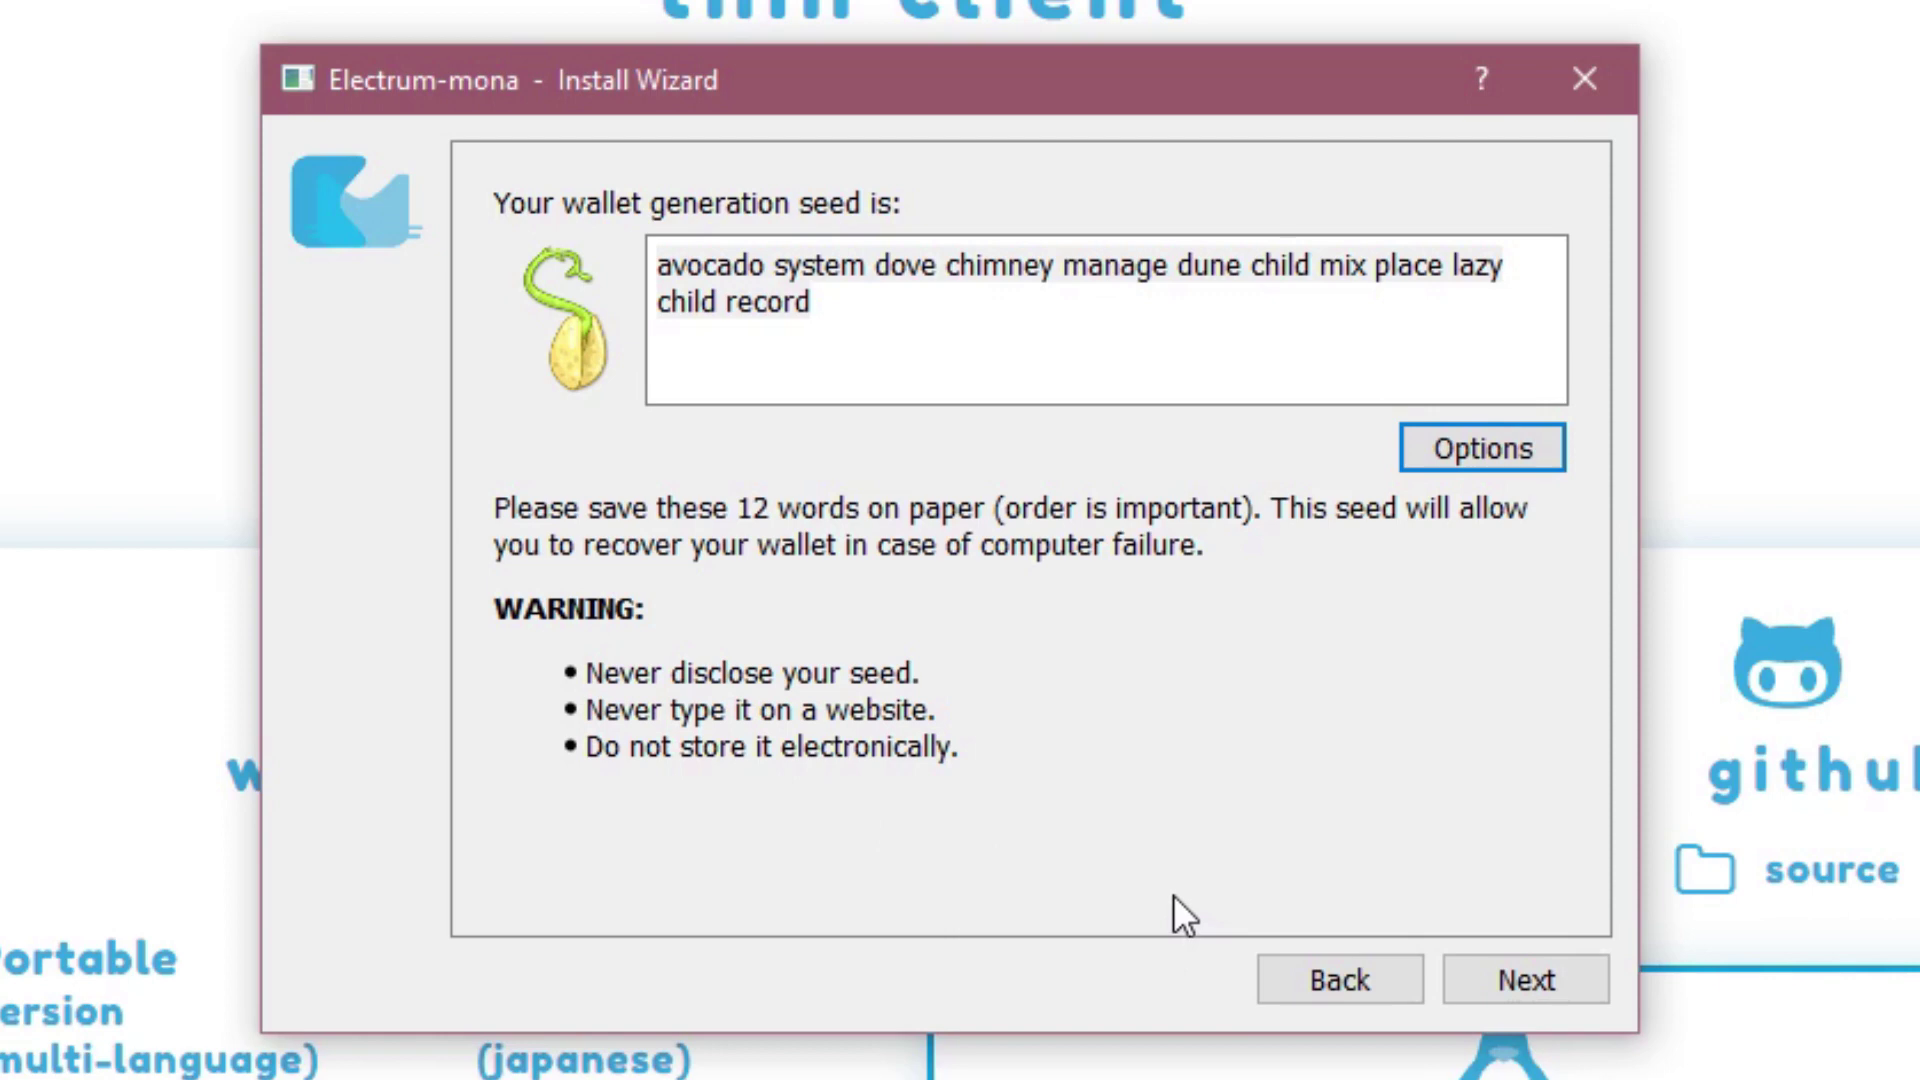
click(1546, 972)
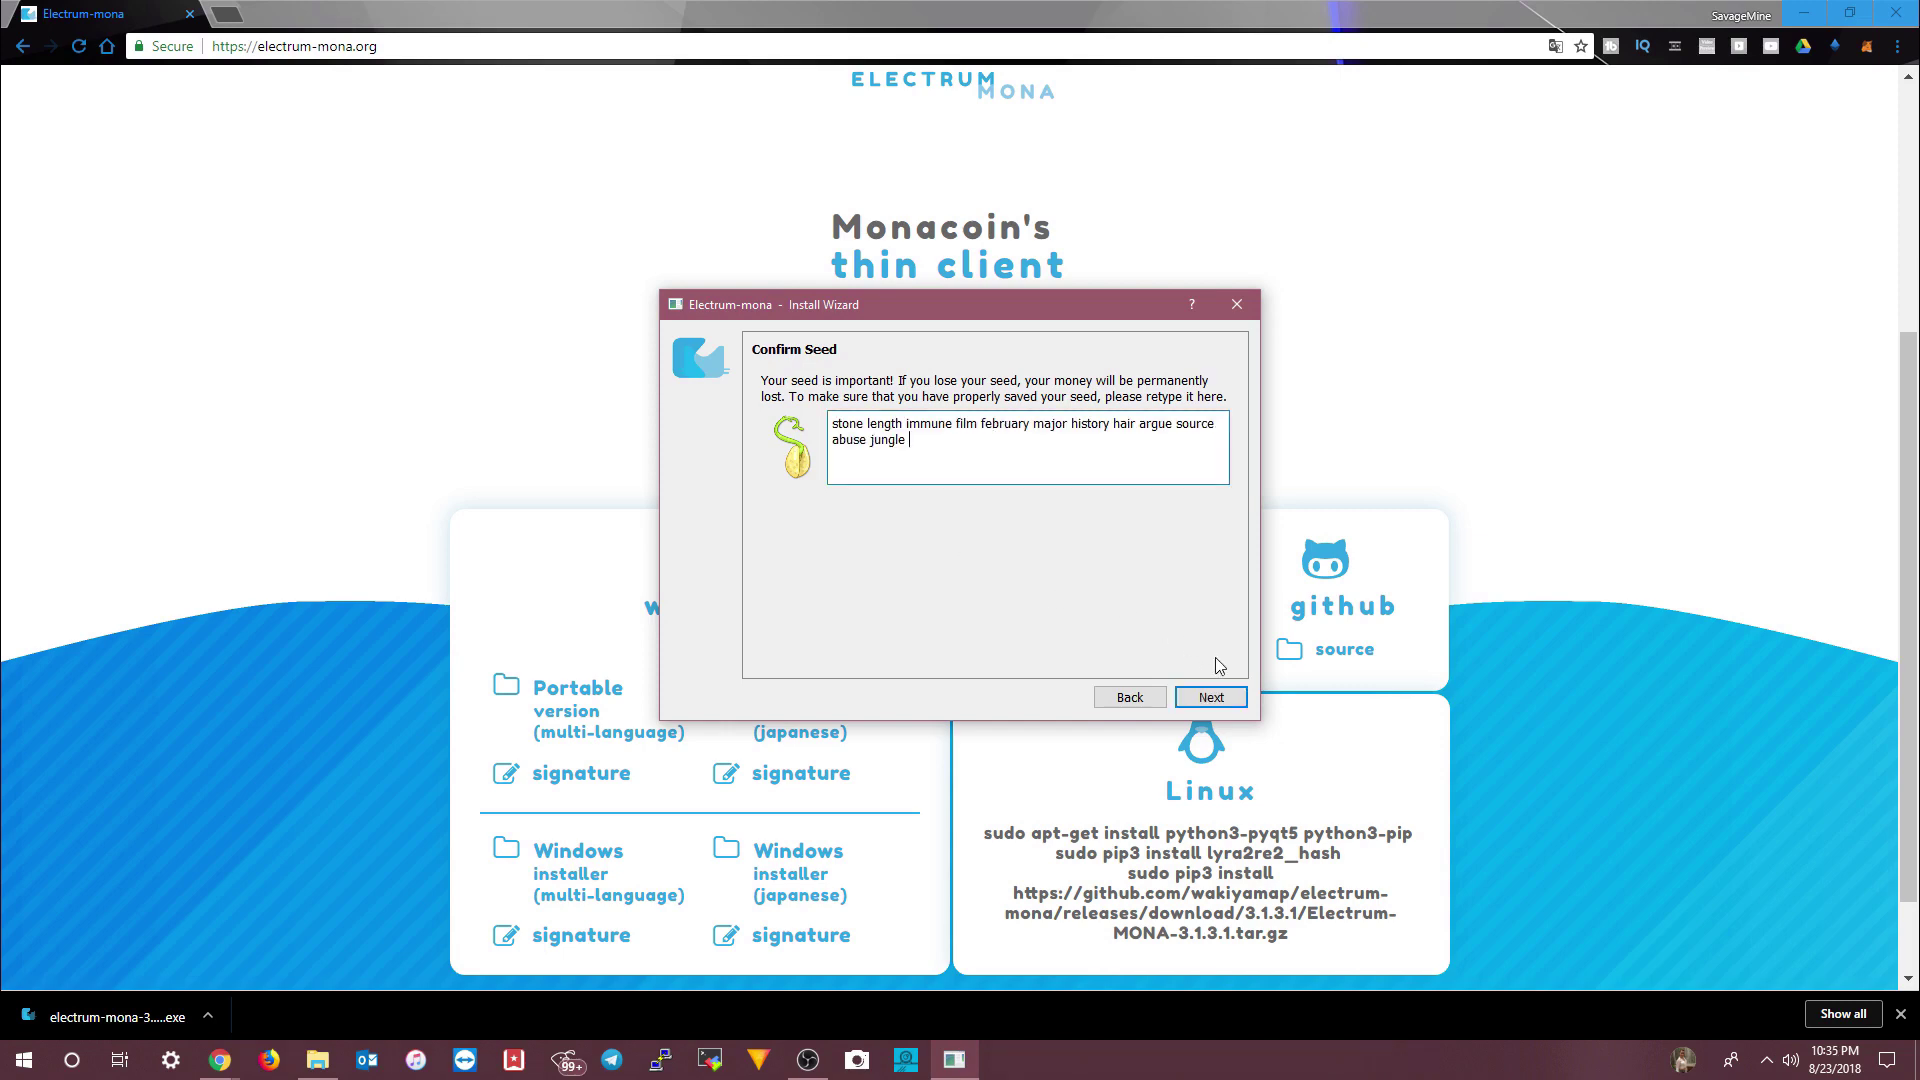
- Submit the confirmed seed and set the wallet encryption password, entered twice
click(1222, 699)
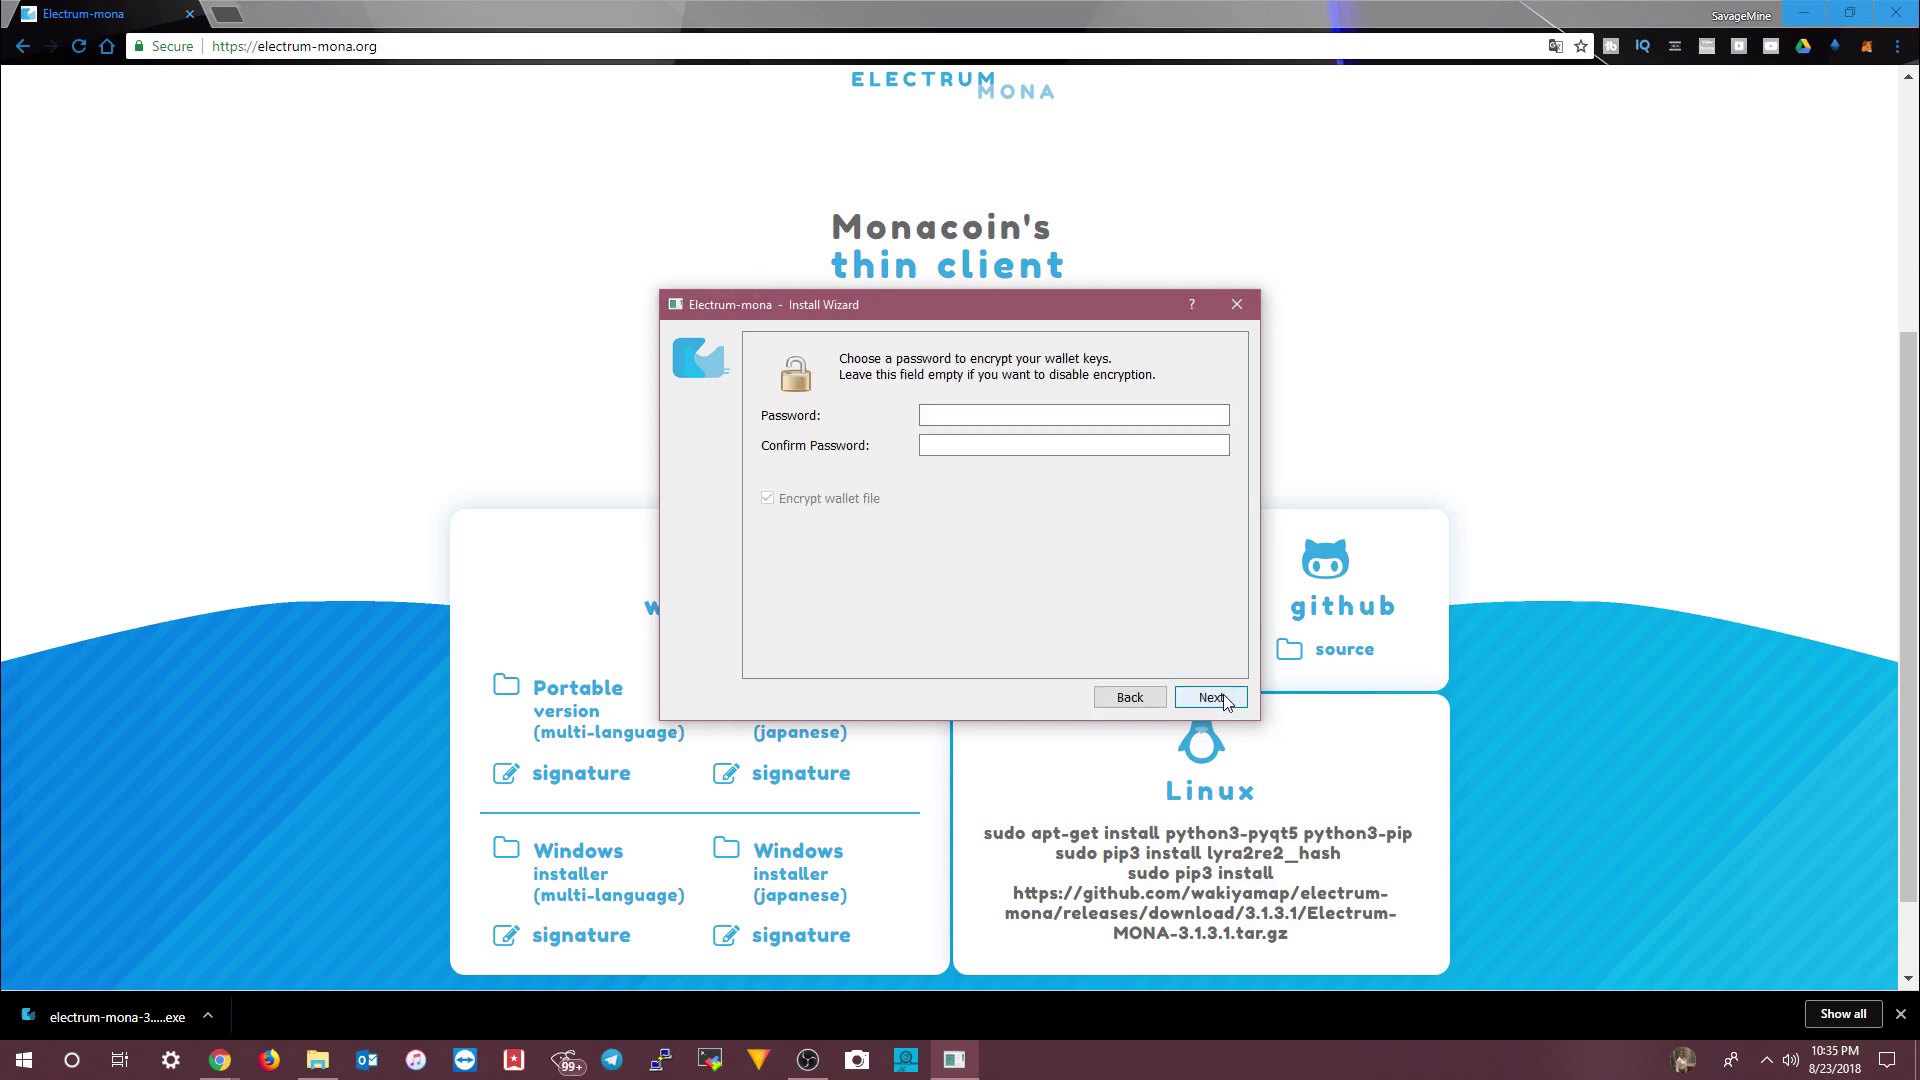
click(976, 416)
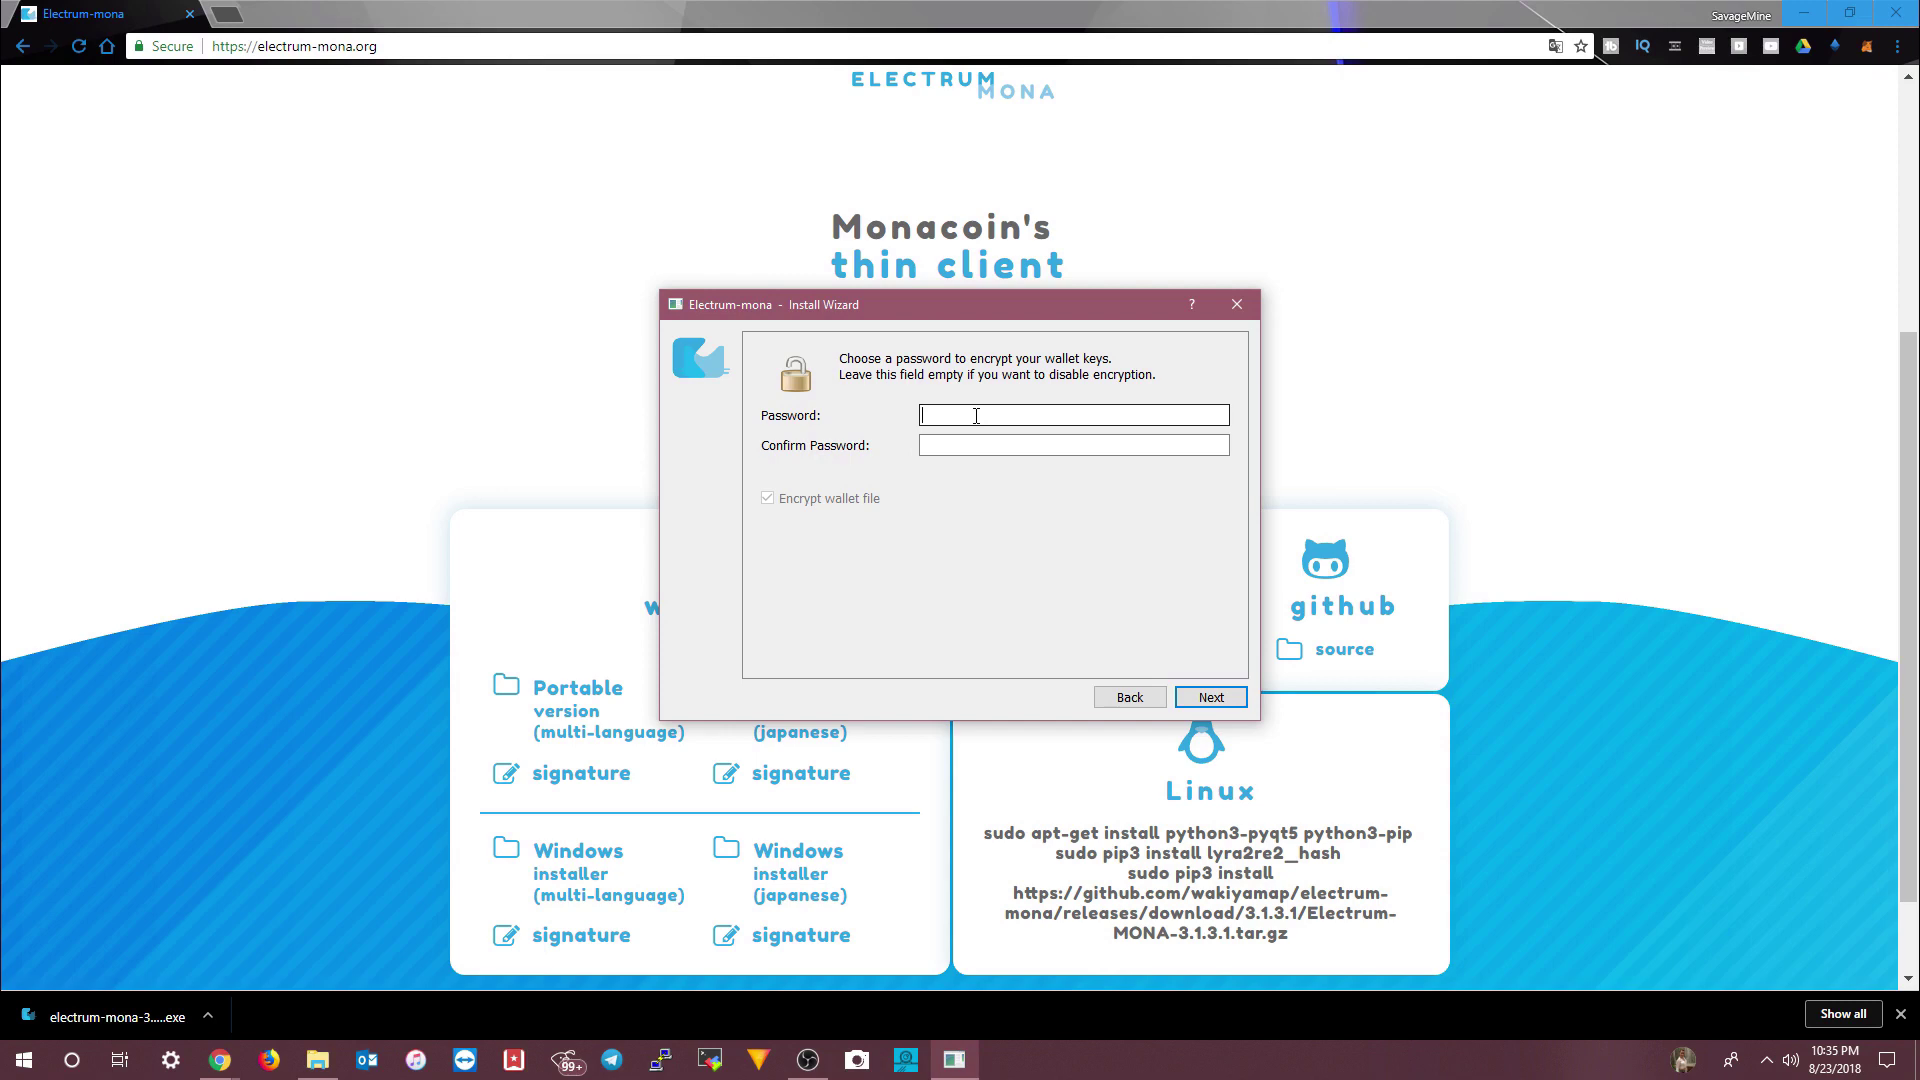
text(•••••••••••)
key(Tab)
text(•••••••••••)
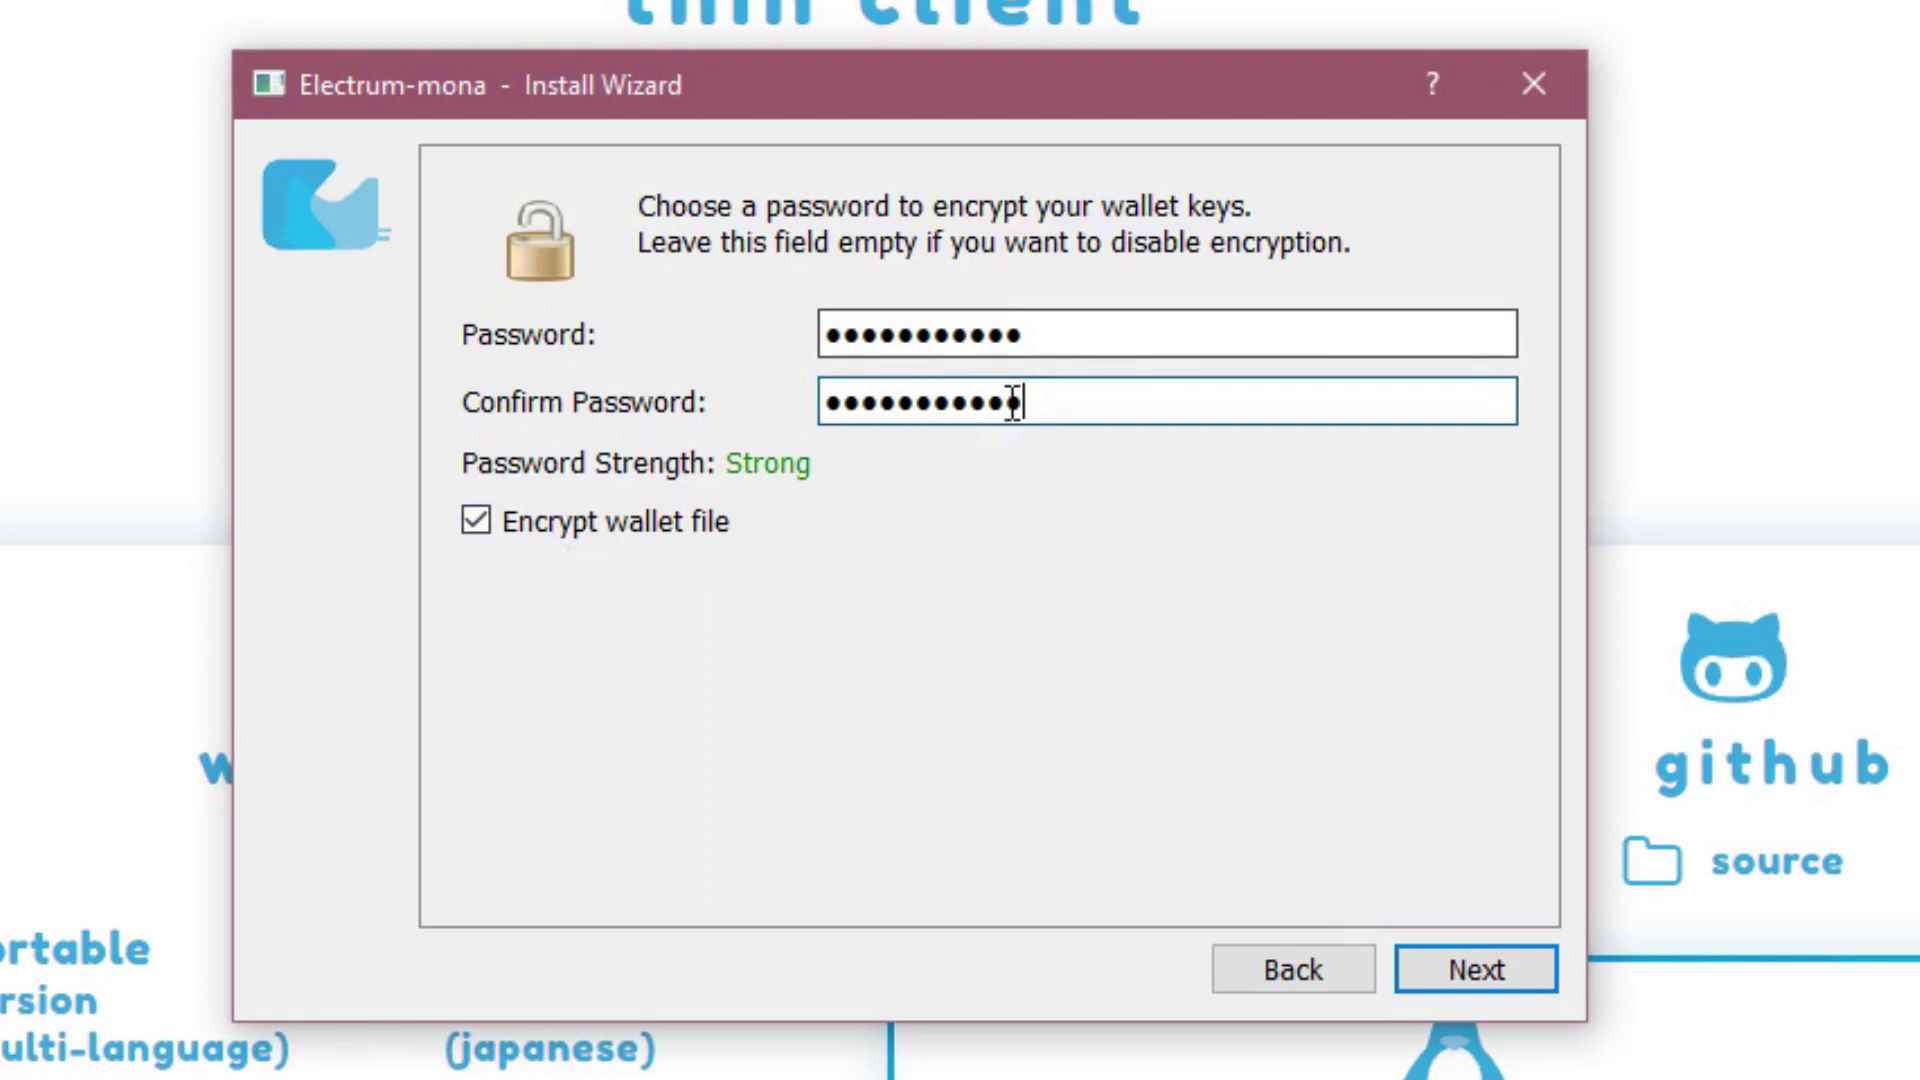
click(1503, 965)
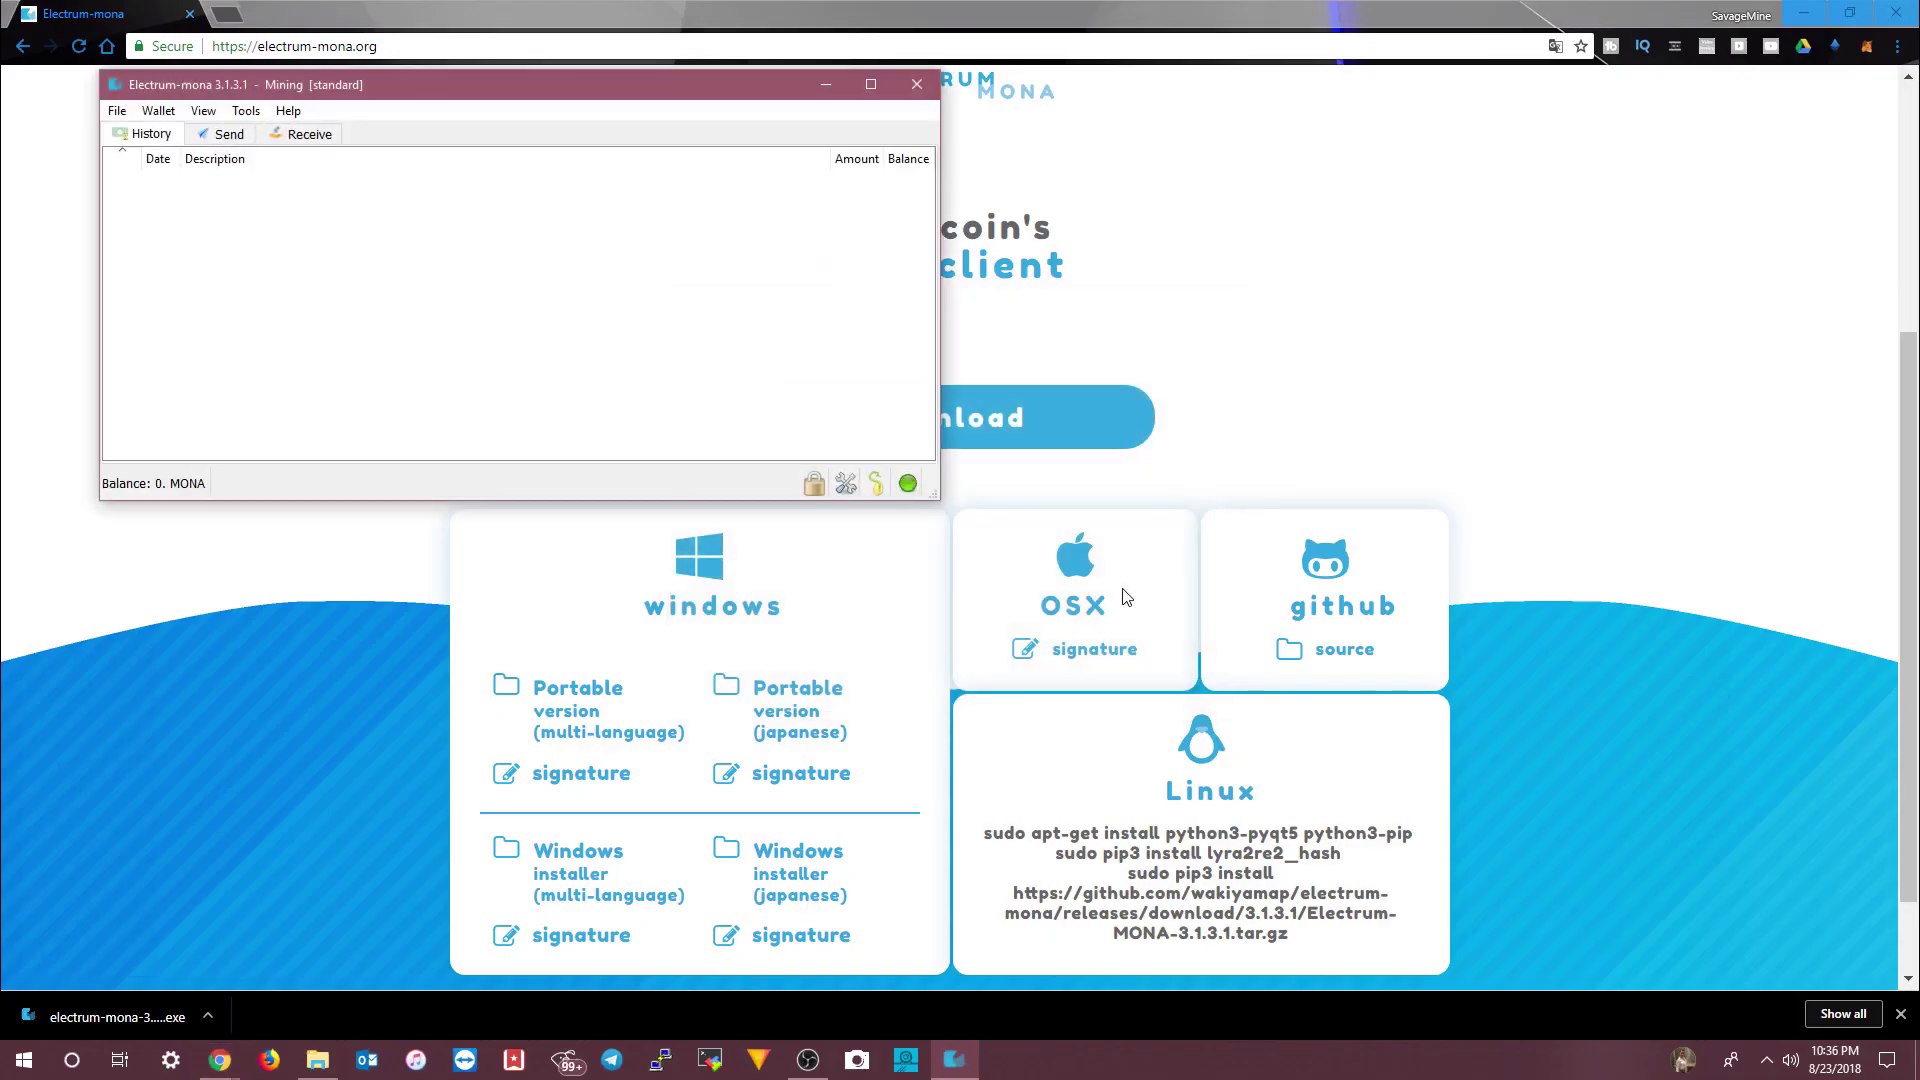
- Drag the Mining wallet window toward the screen centre and look through its menu
drag(430, 87, 806, 298)
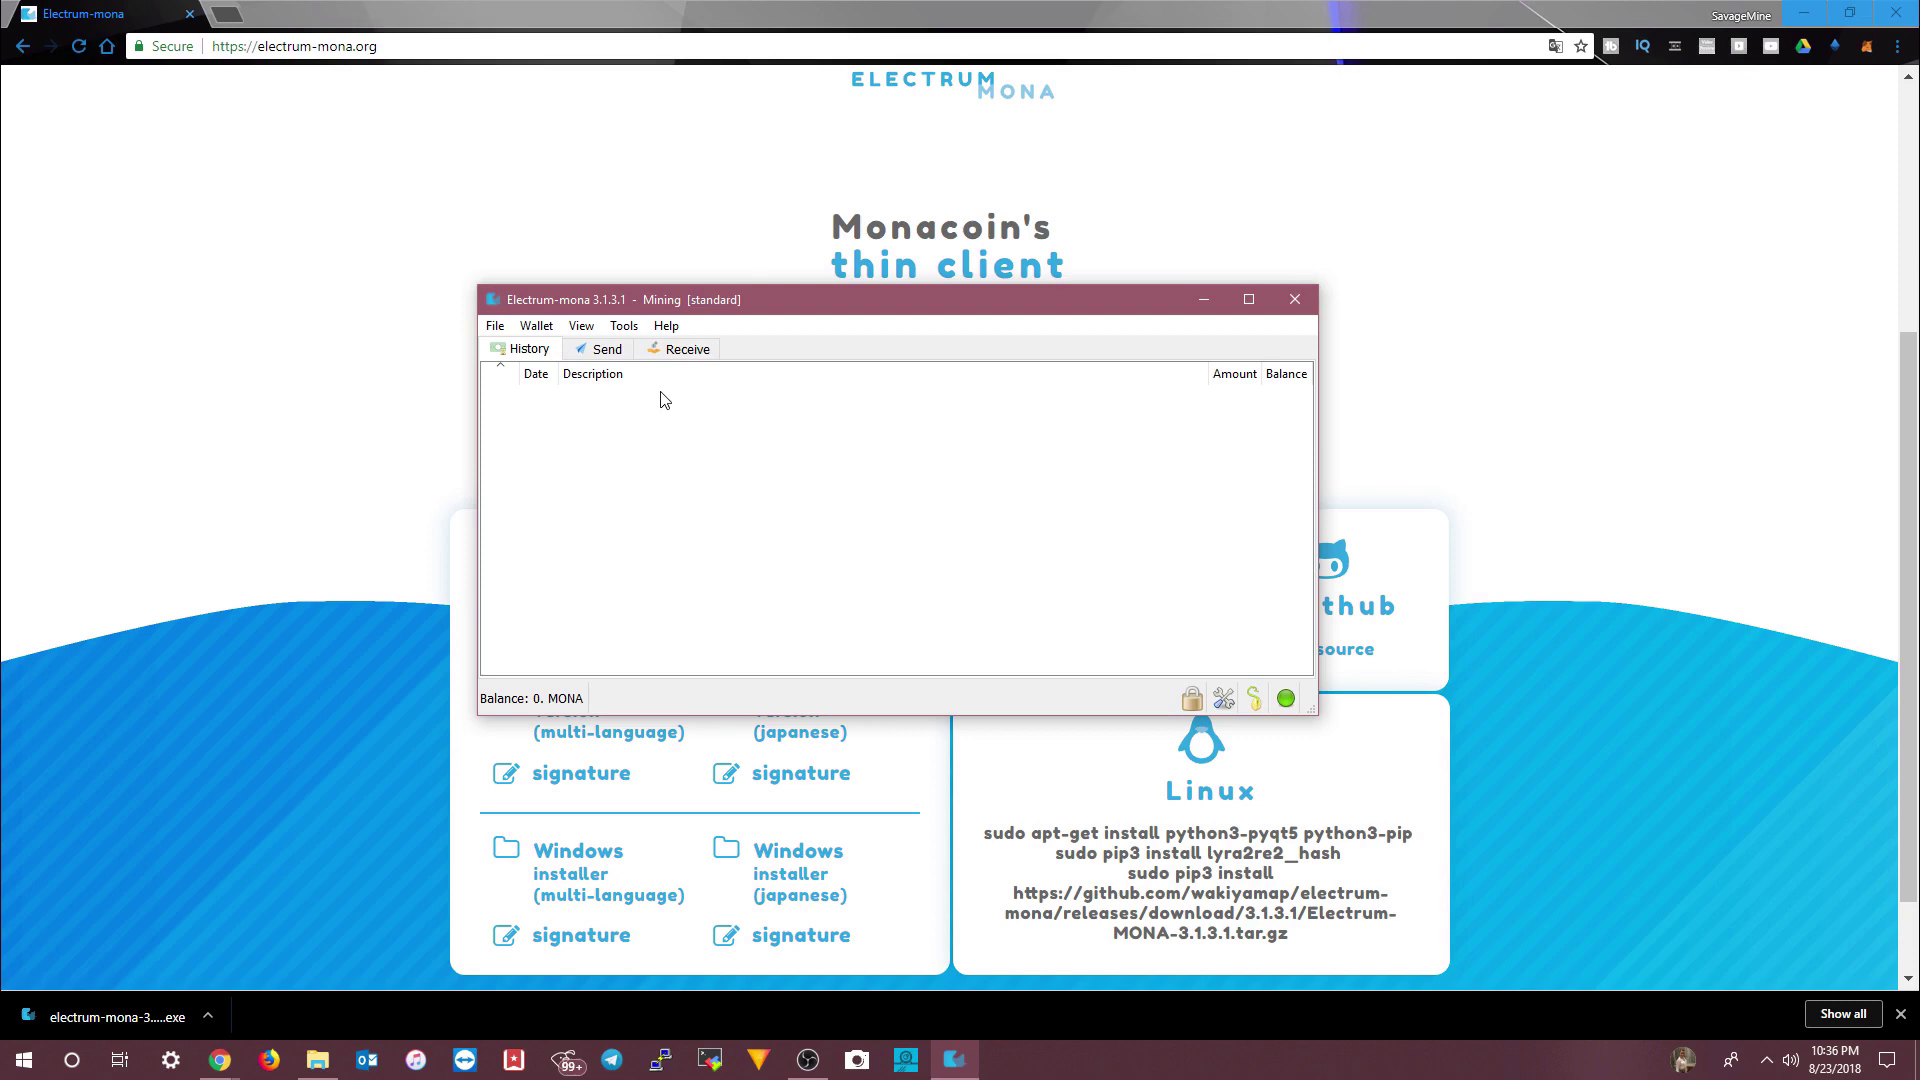
click(494, 326)
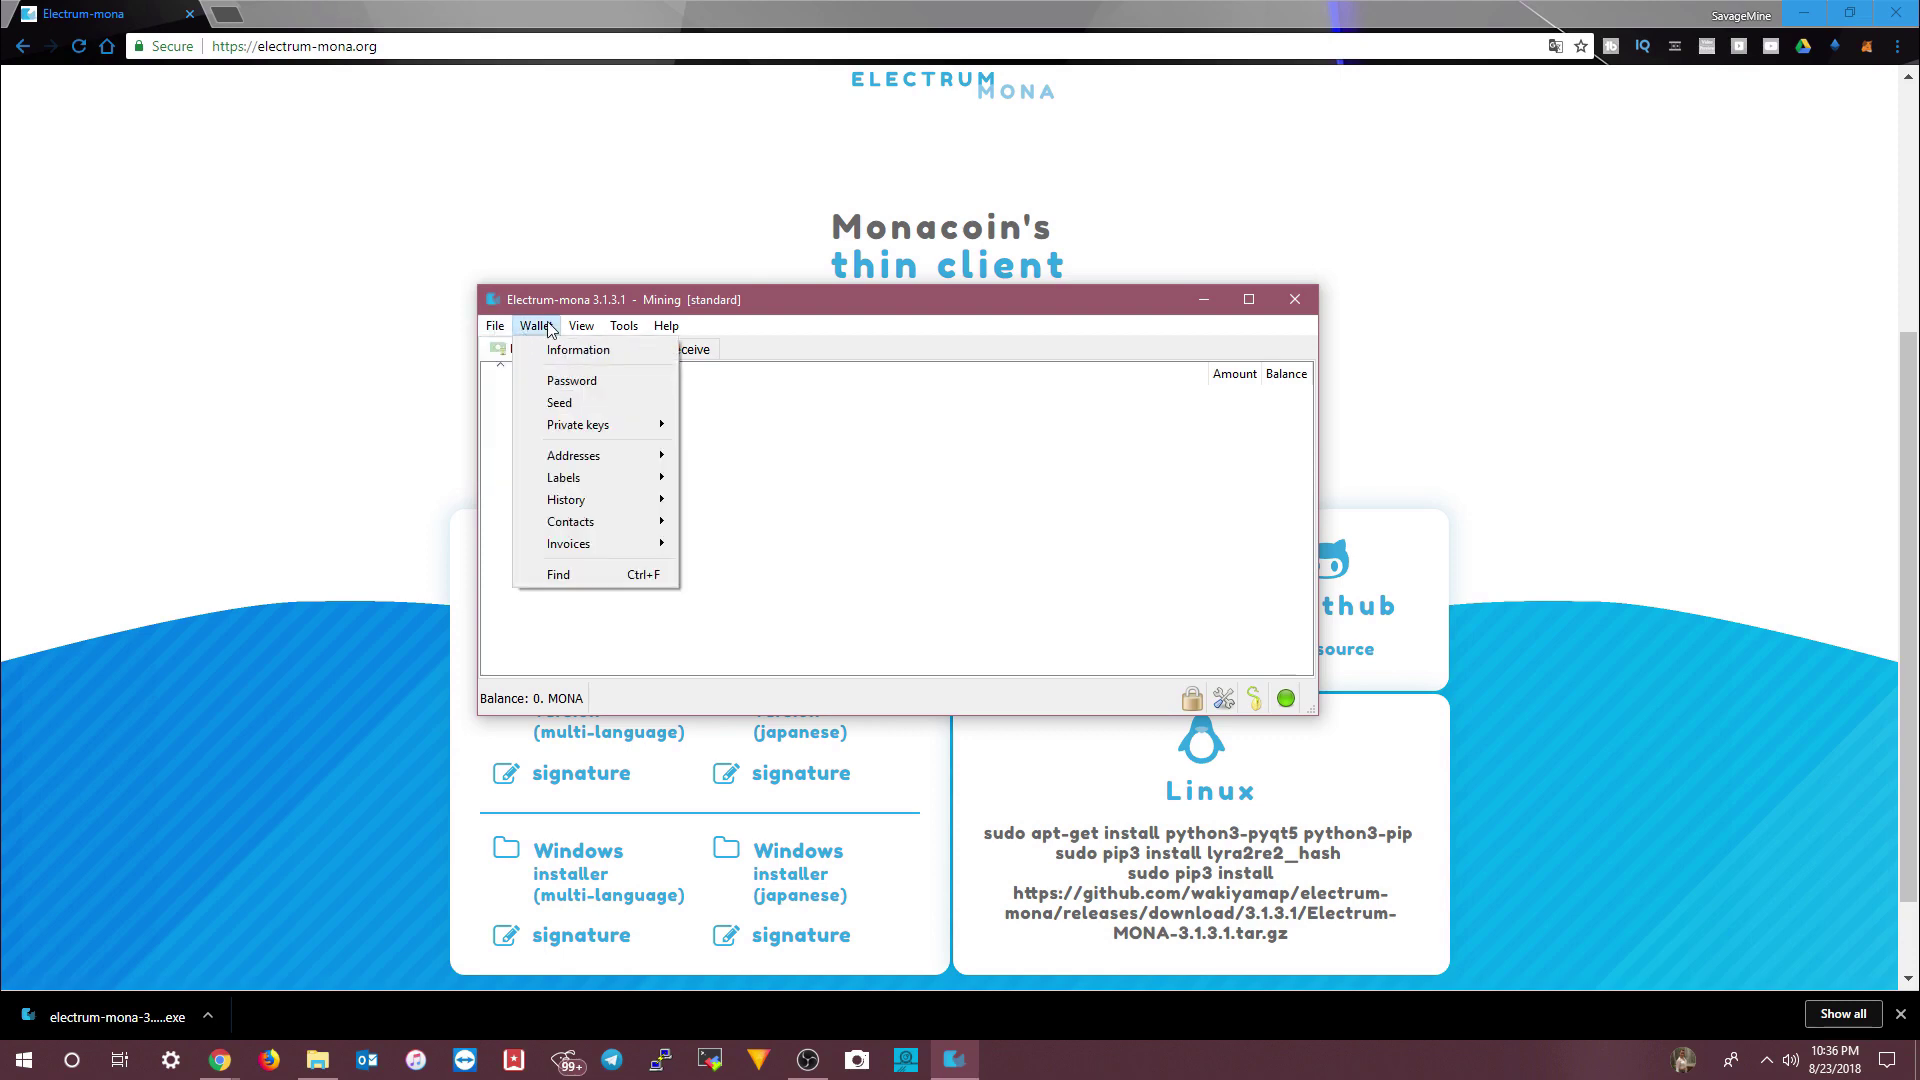
- On the Receive tab, save a 'Mining' payment request and copy the receiving address
click(700, 350)
click(702, 351)
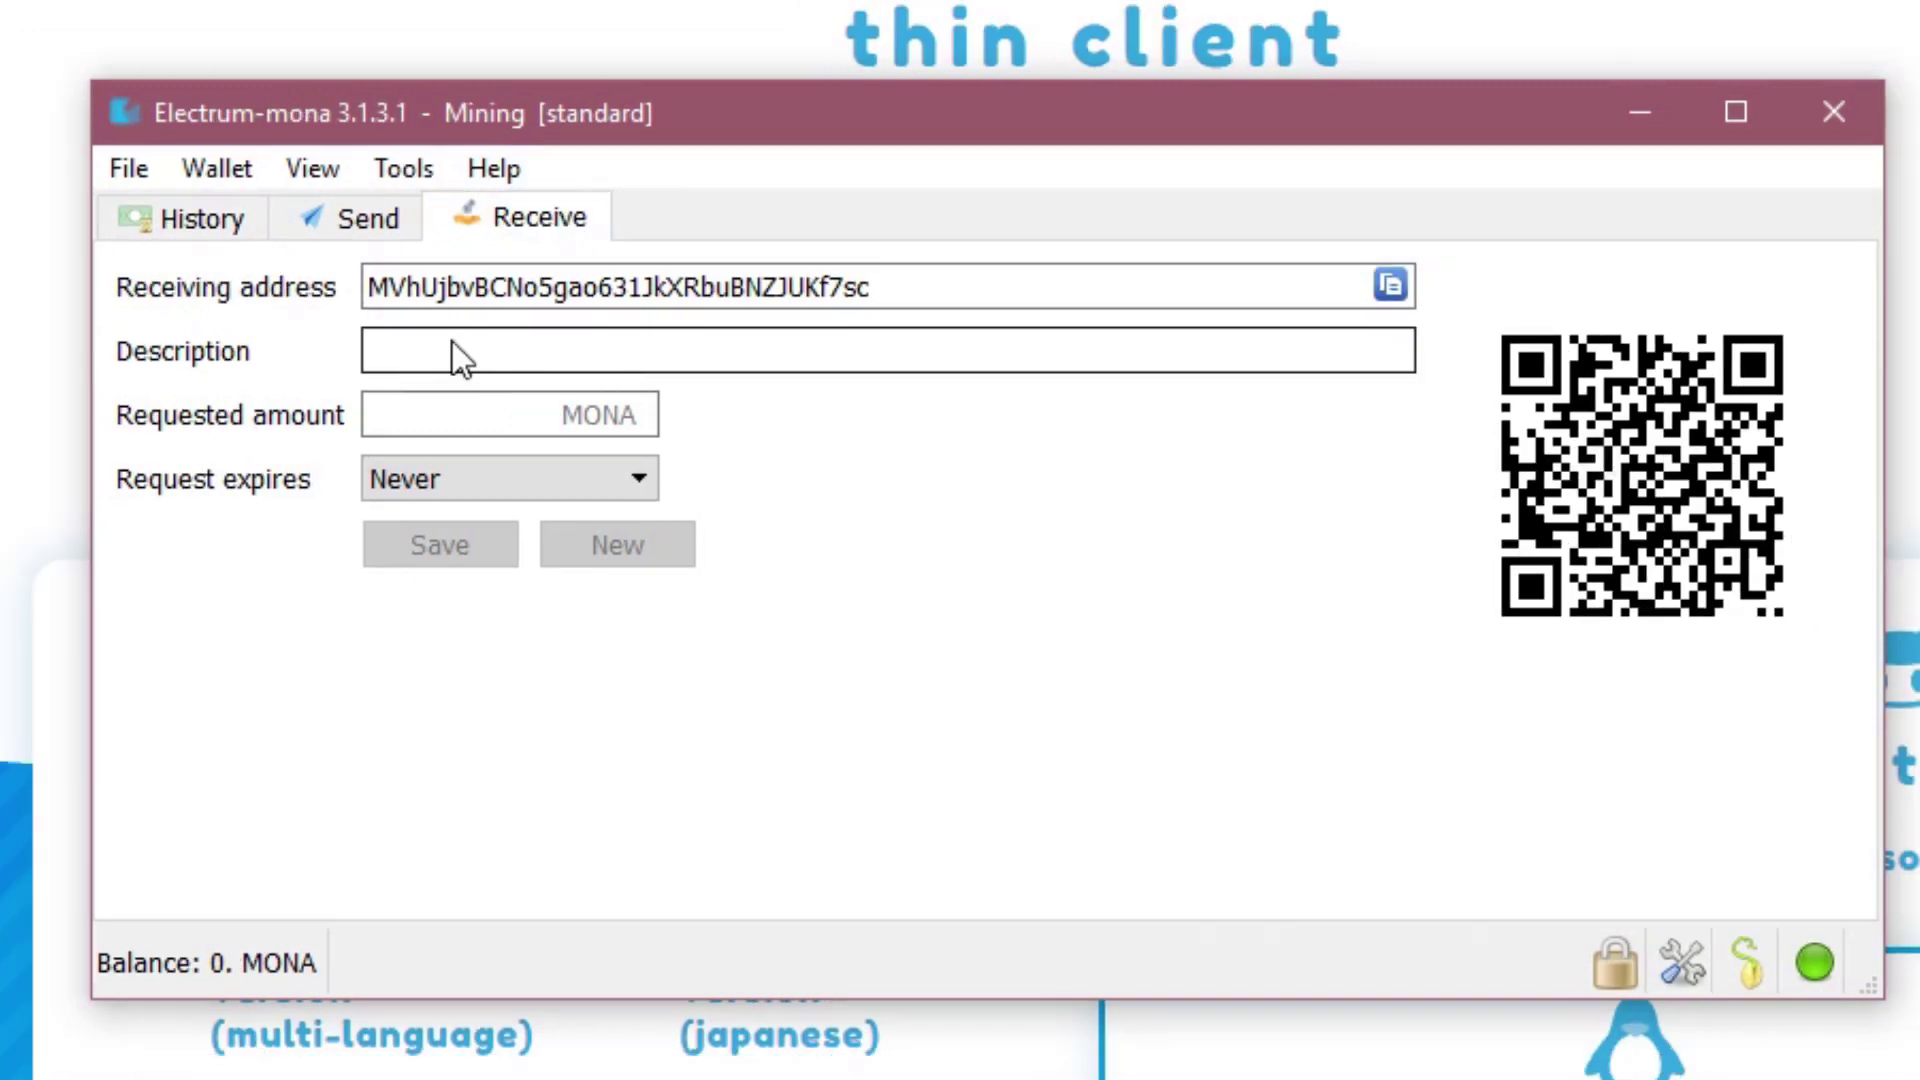
click(400, 337)
text(Mining)
key(Return)
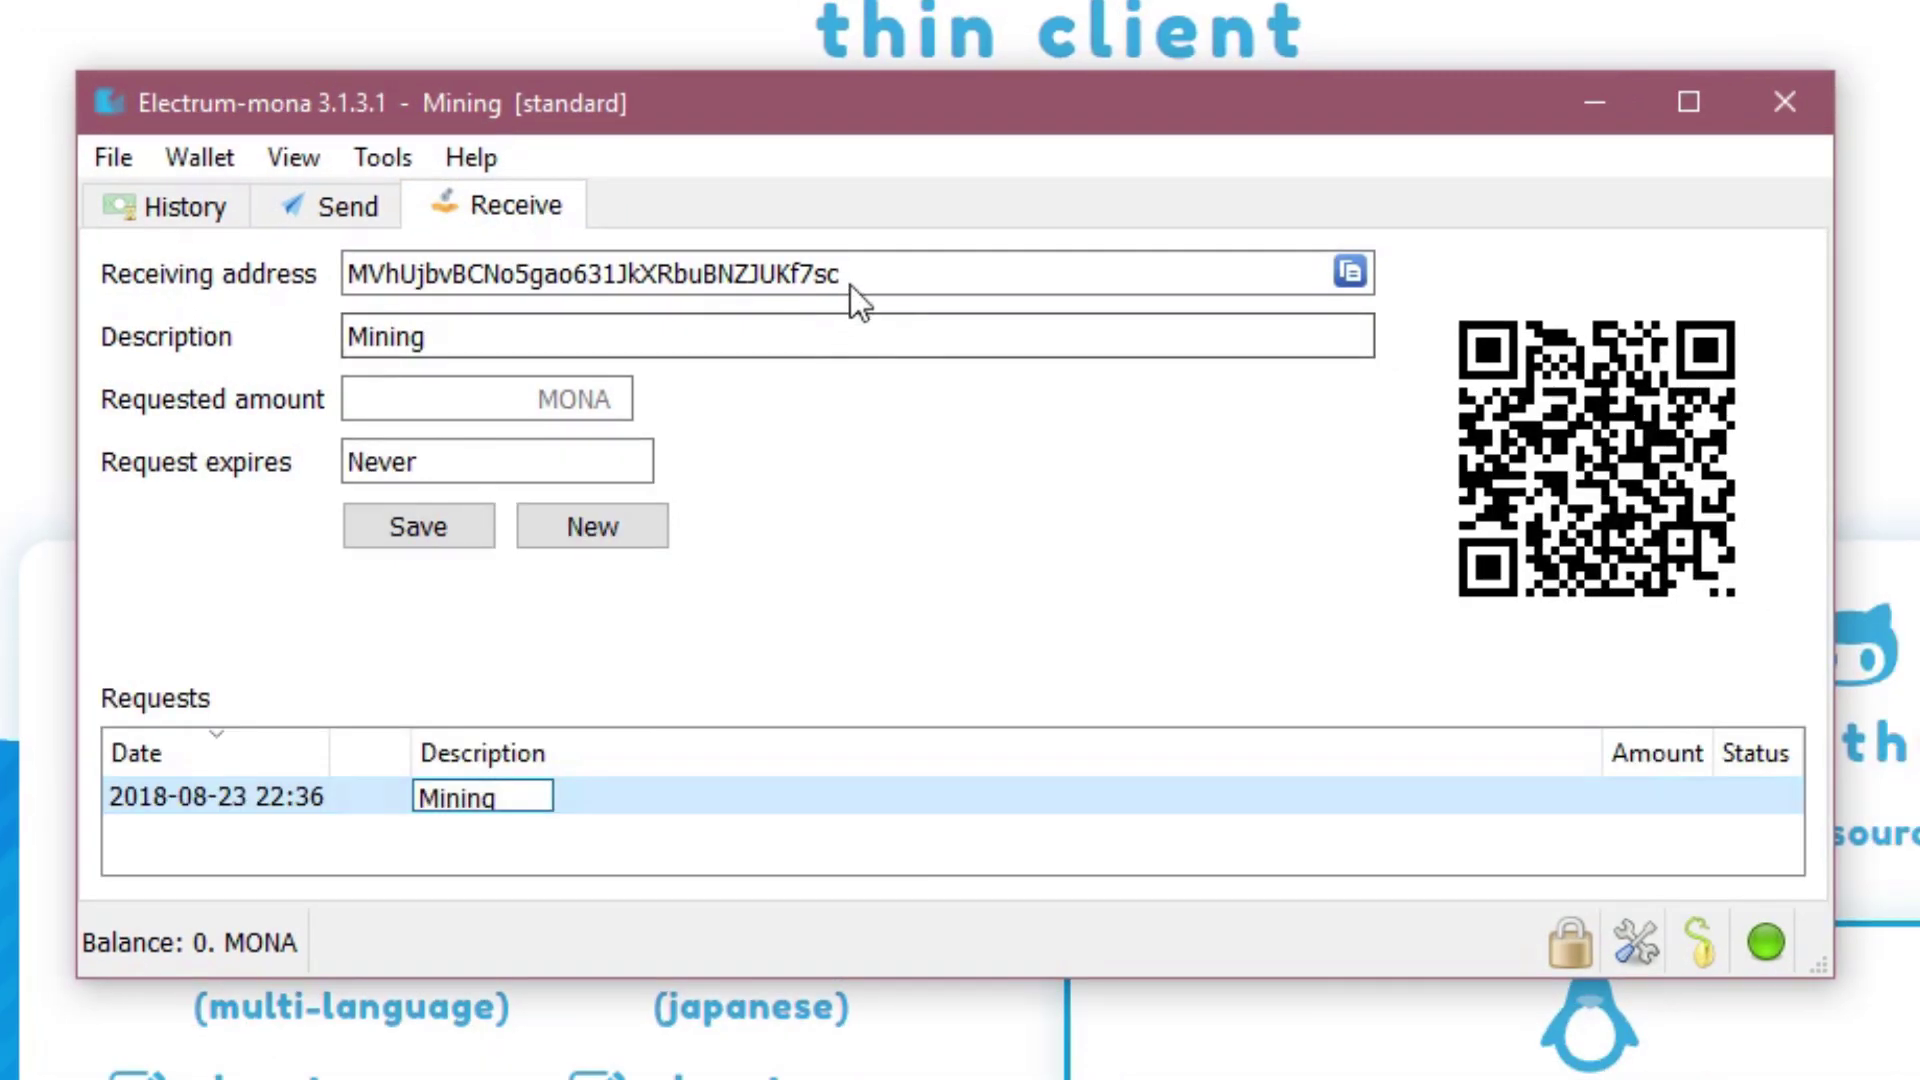
click(1386, 276)
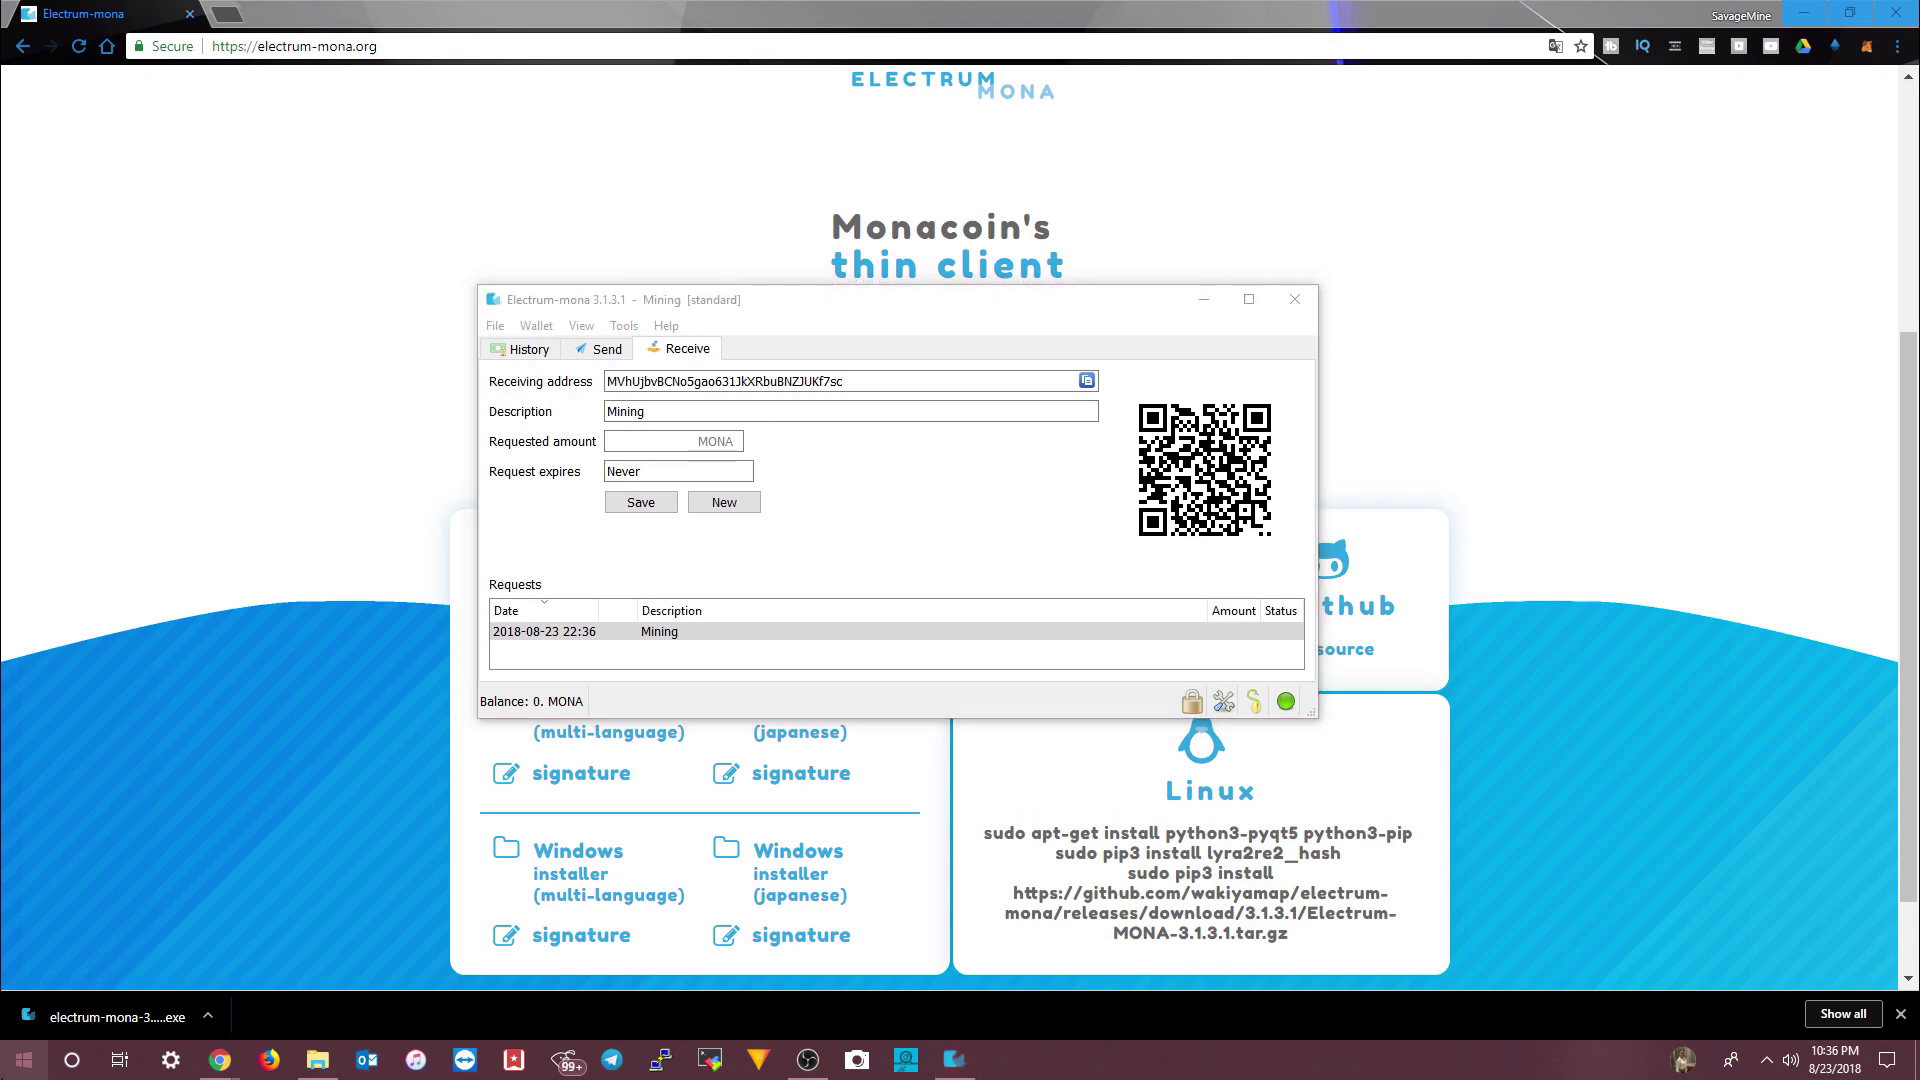
- Launch Notepad and paste the receiving address under a 'MONA Receiving Address' heading
right_click(24, 1058)
click(68, 978)
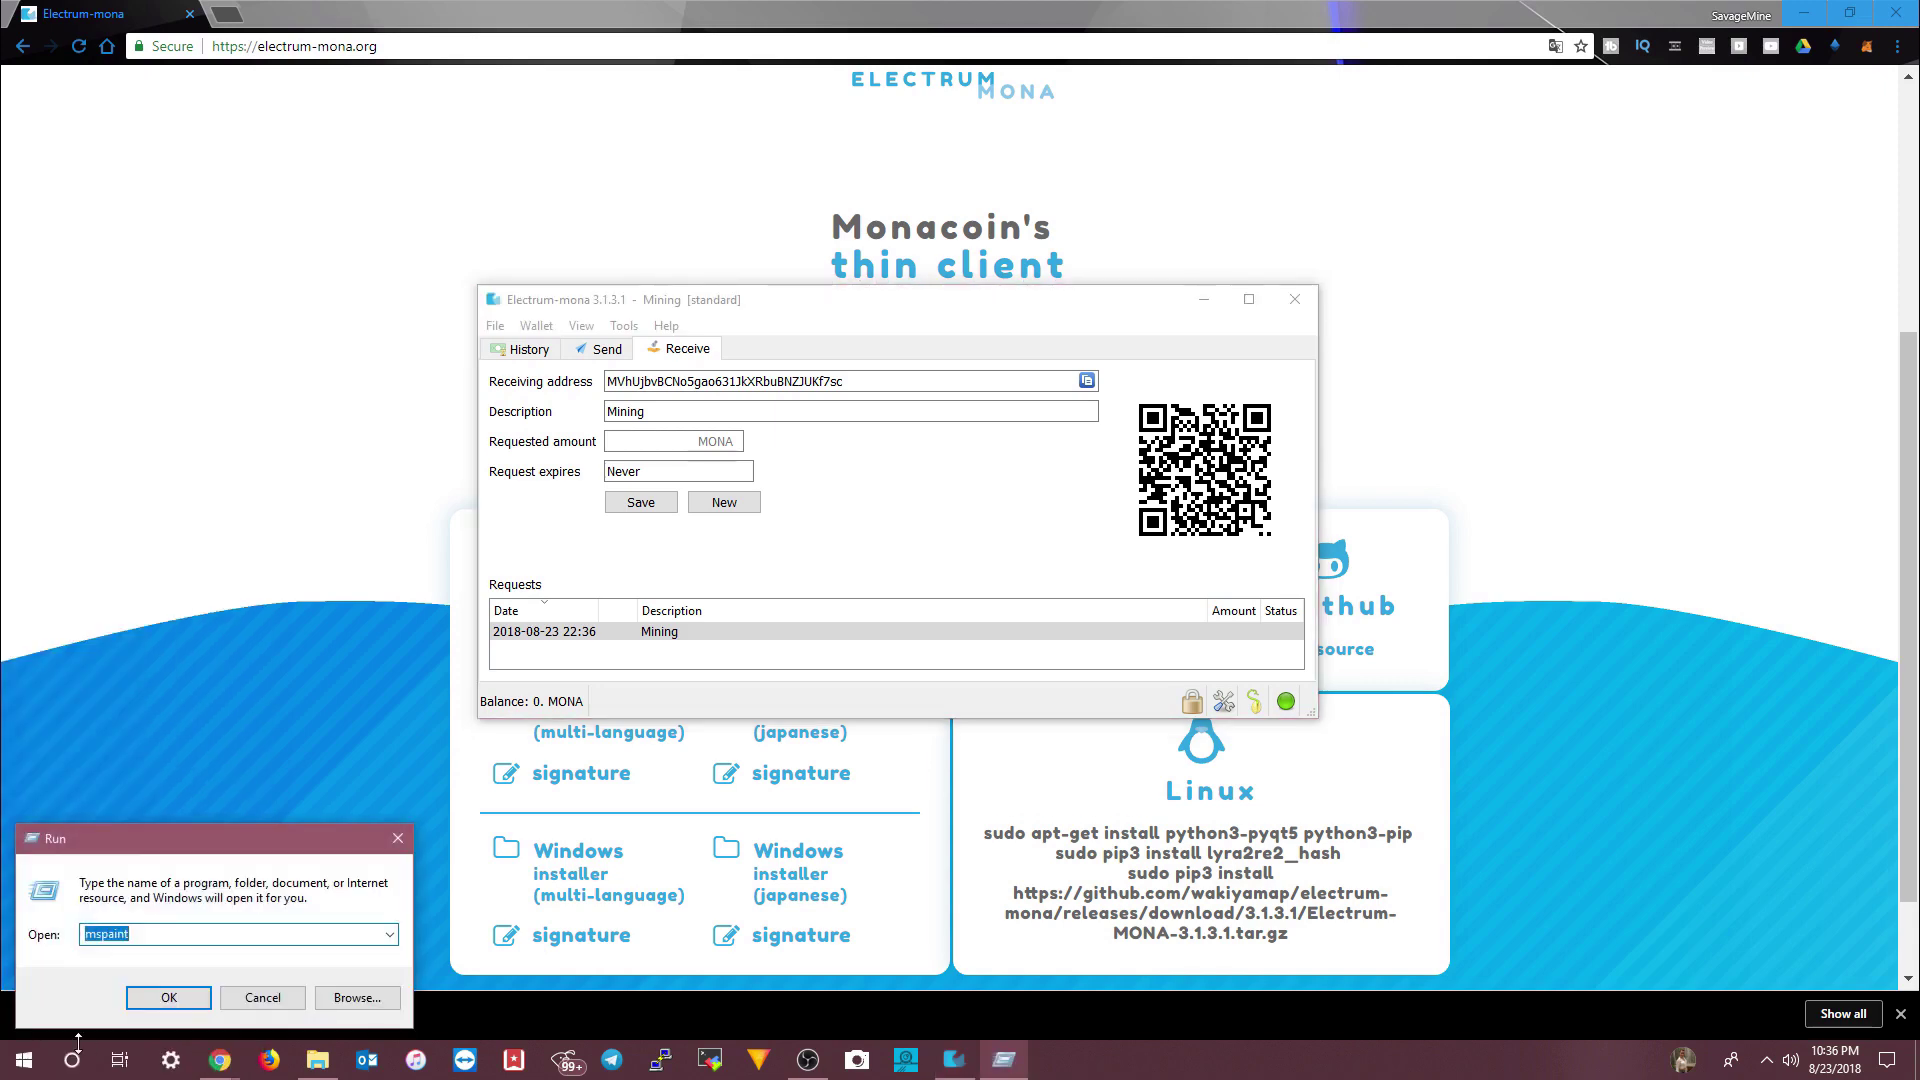
text(notepad)
key(Return)
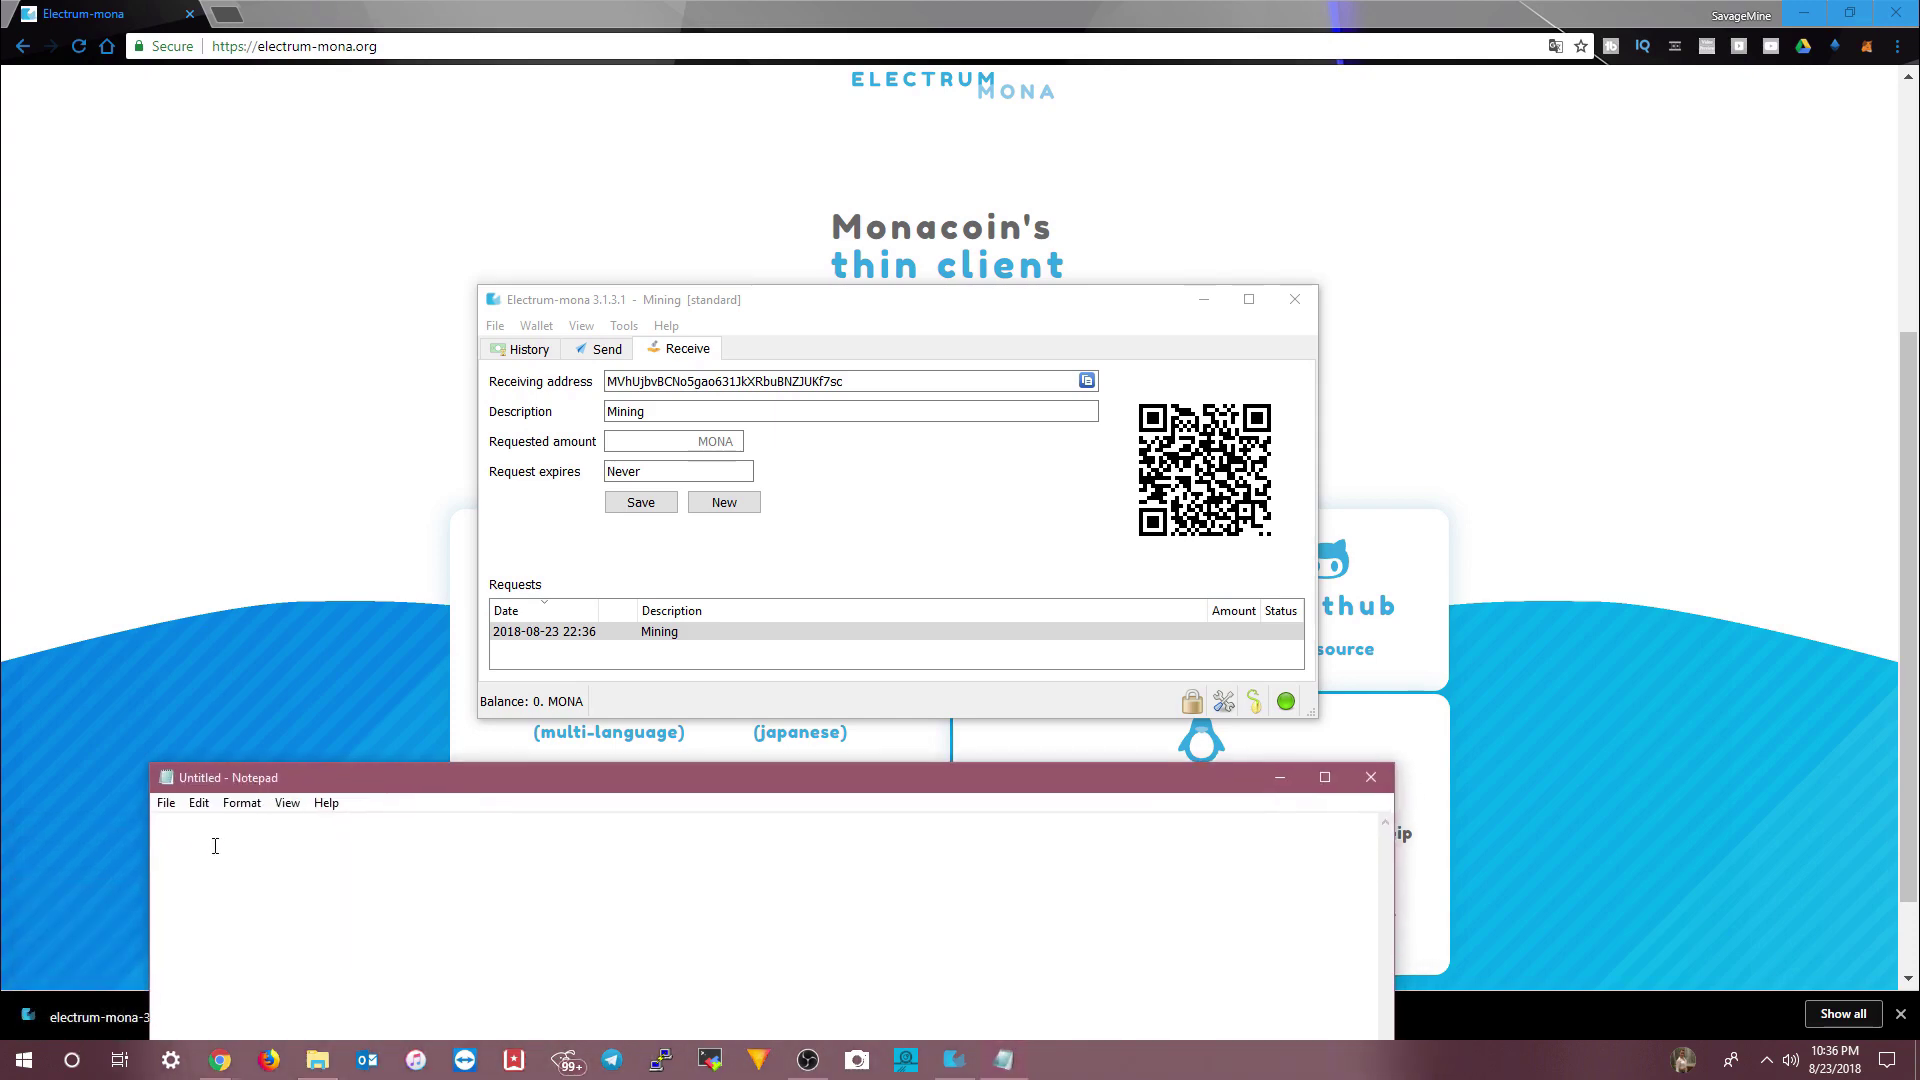
text(Receiving Address)
key(Return)
key(ctrl+v)
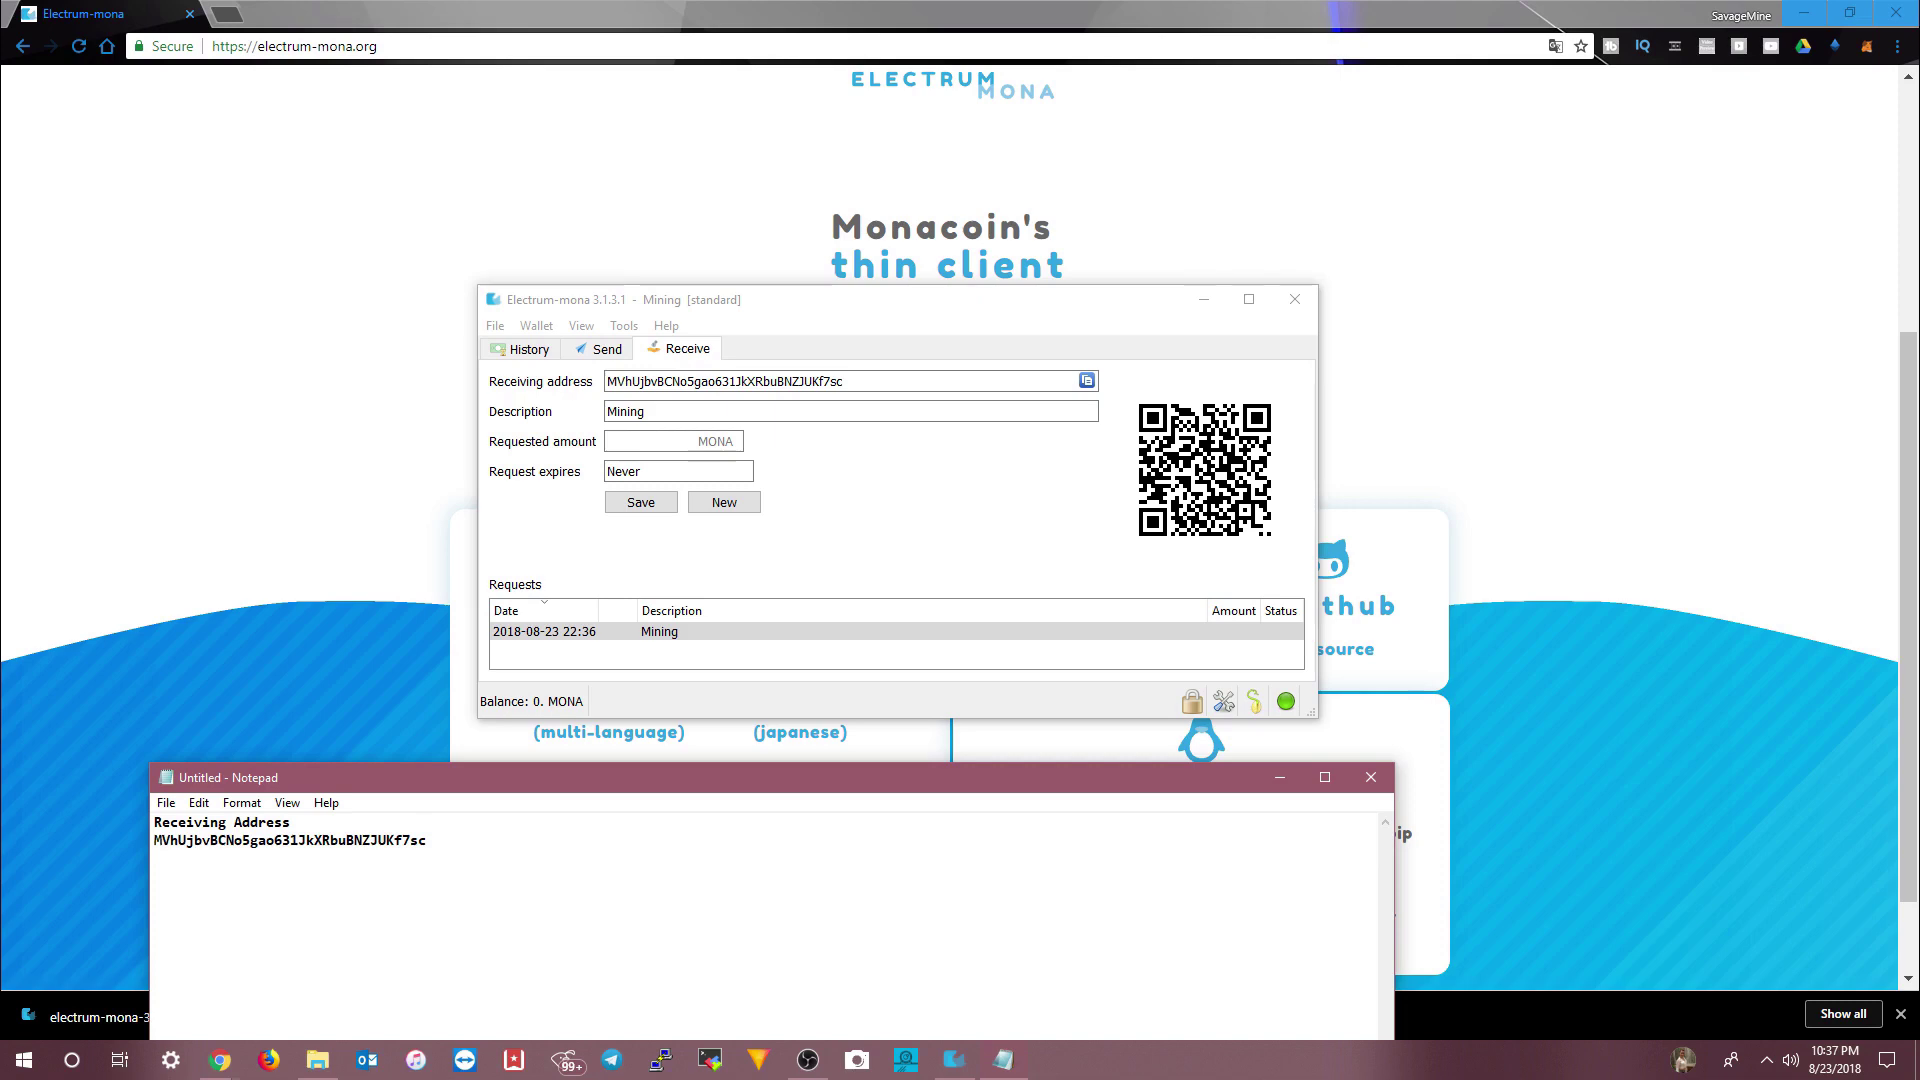
text(MONA)
- Save the note as MONA INFO.txt in Documents
click(166, 803)
click(196, 870)
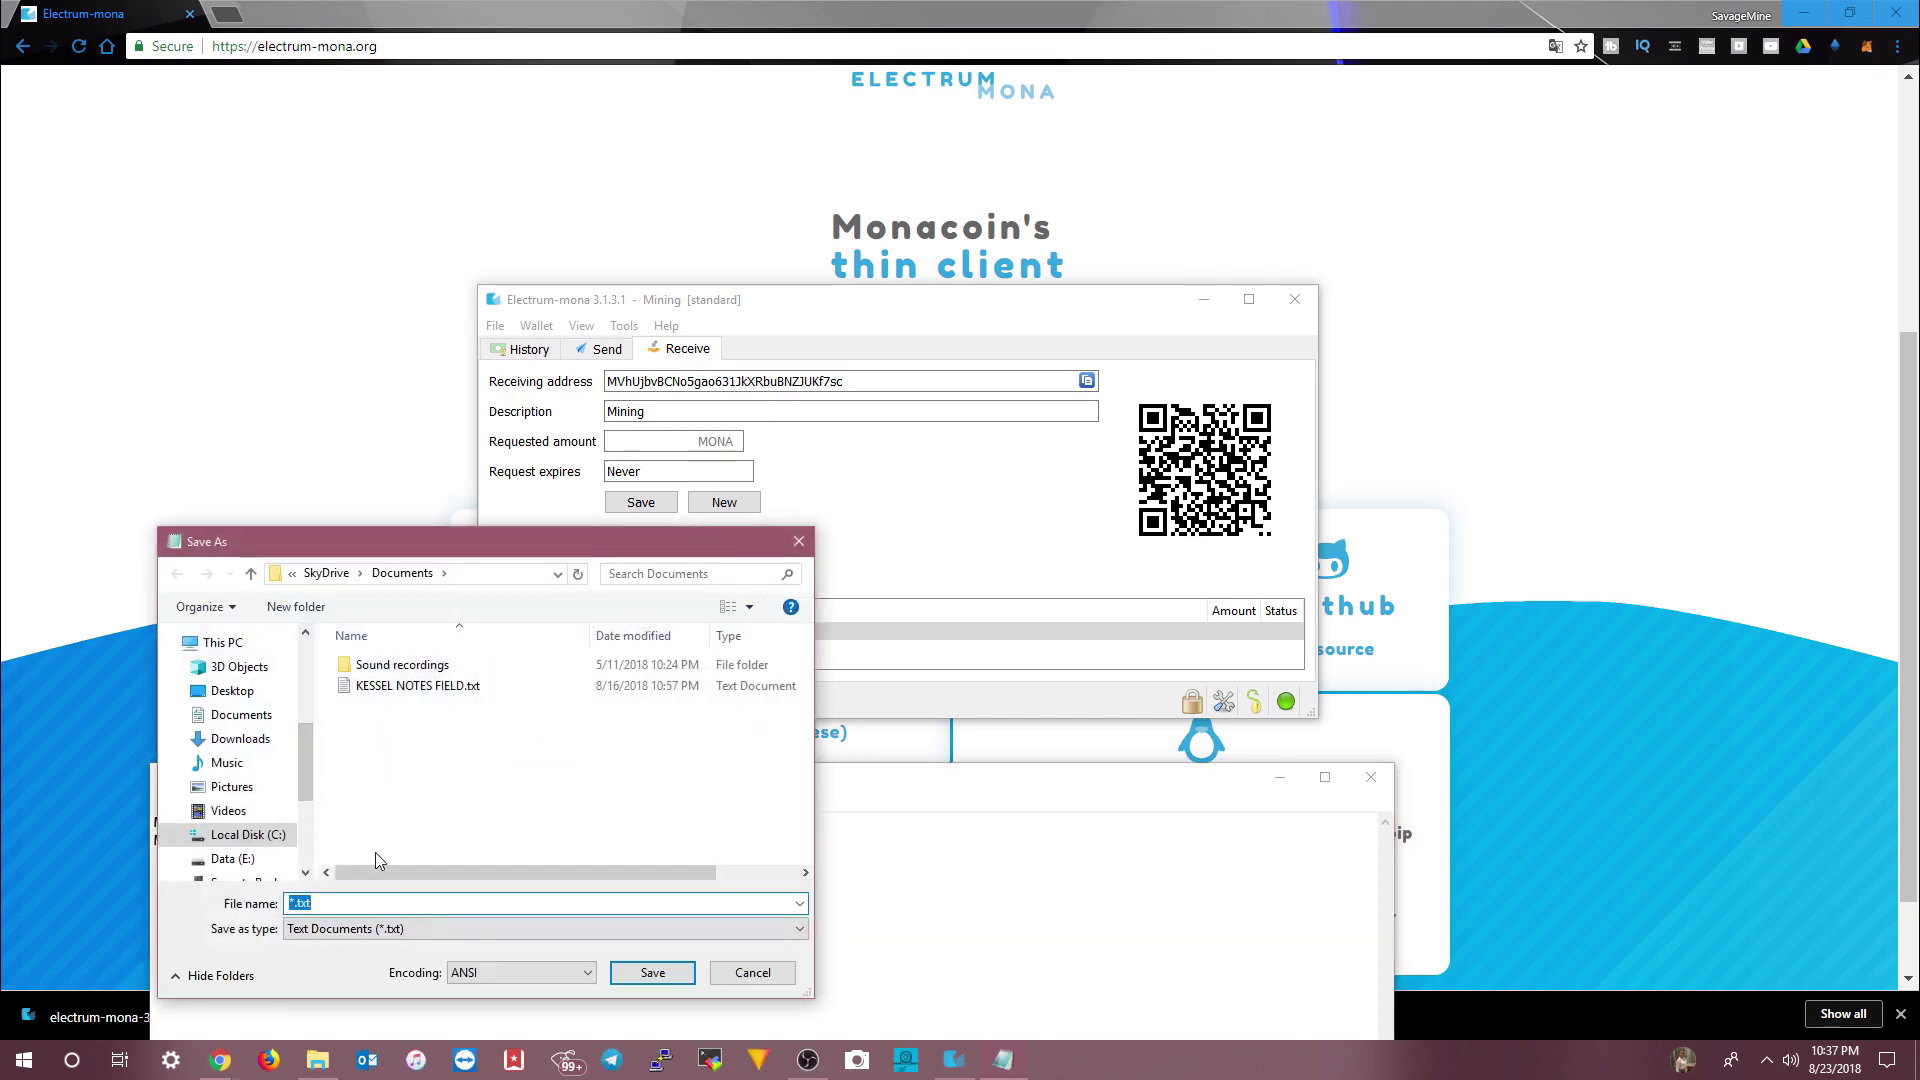
text(MONA INFO)
key(Return)
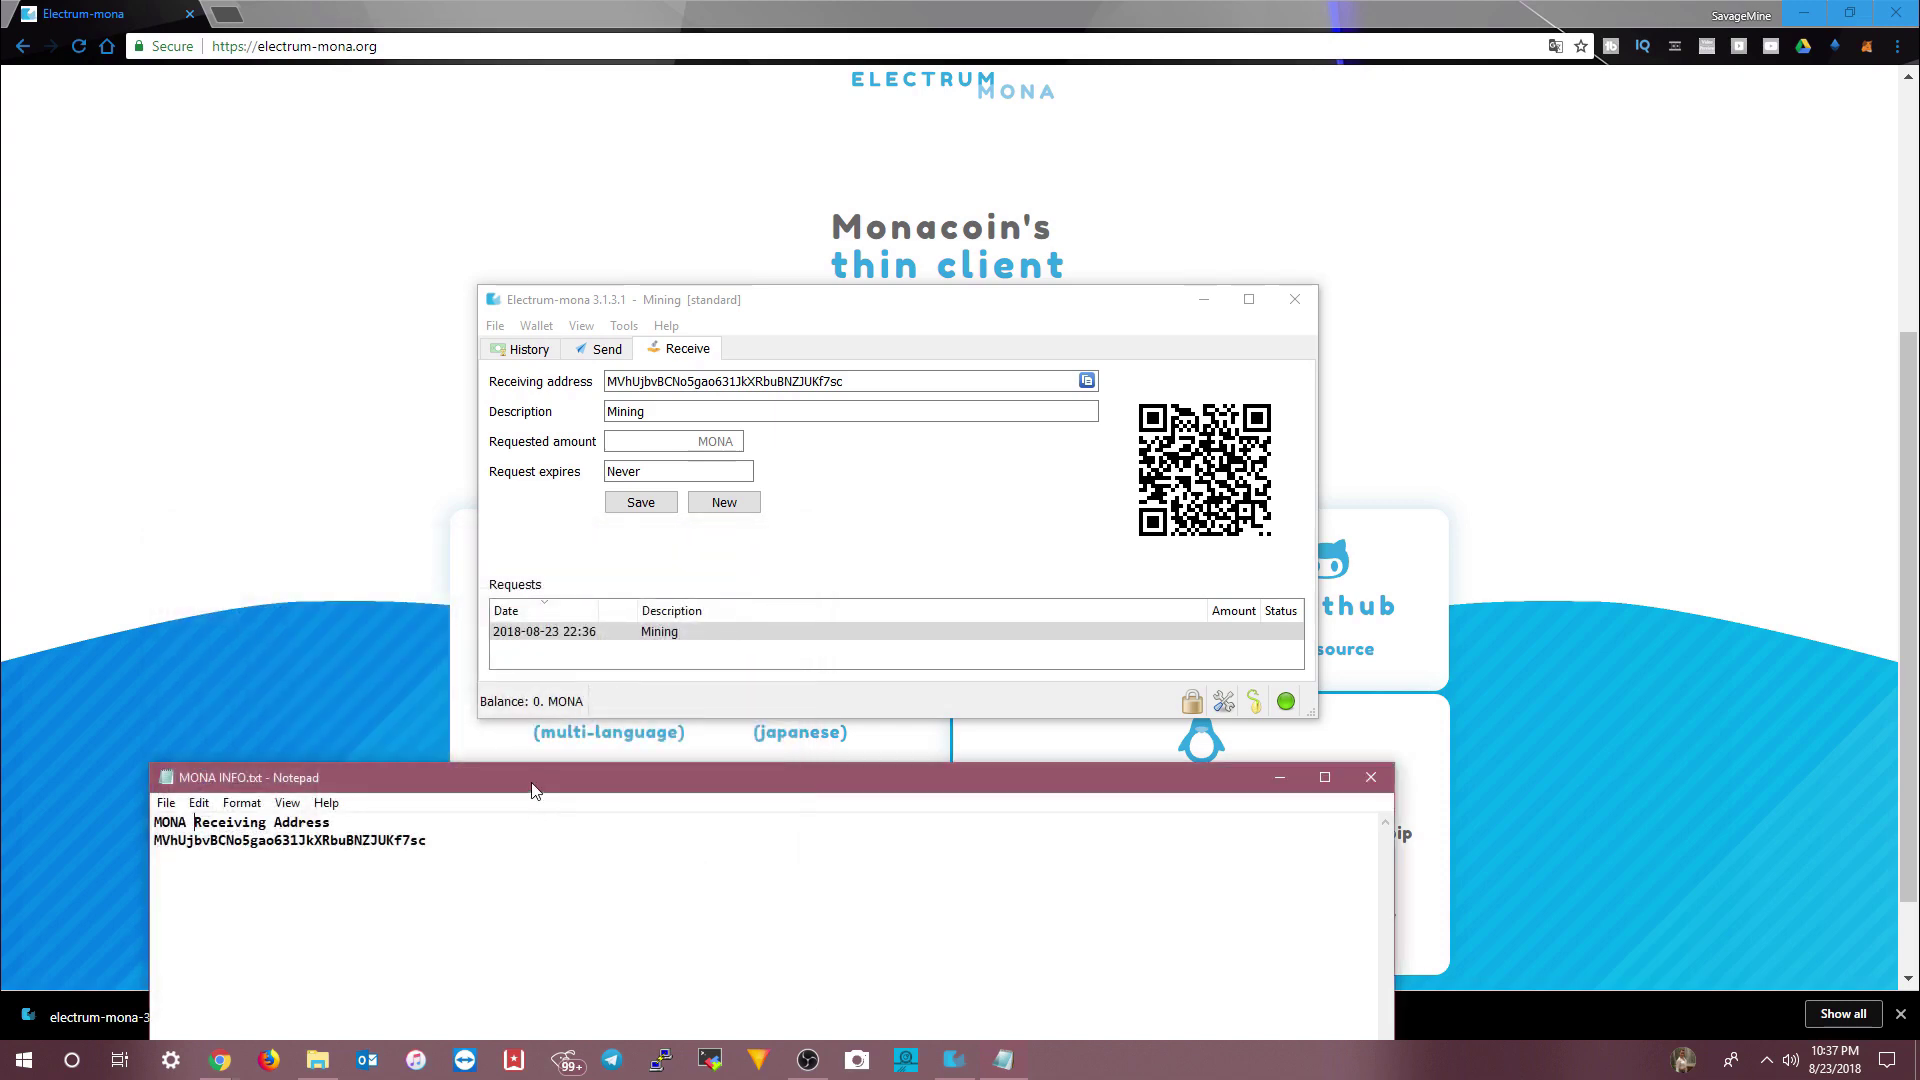
click(1024, 551)
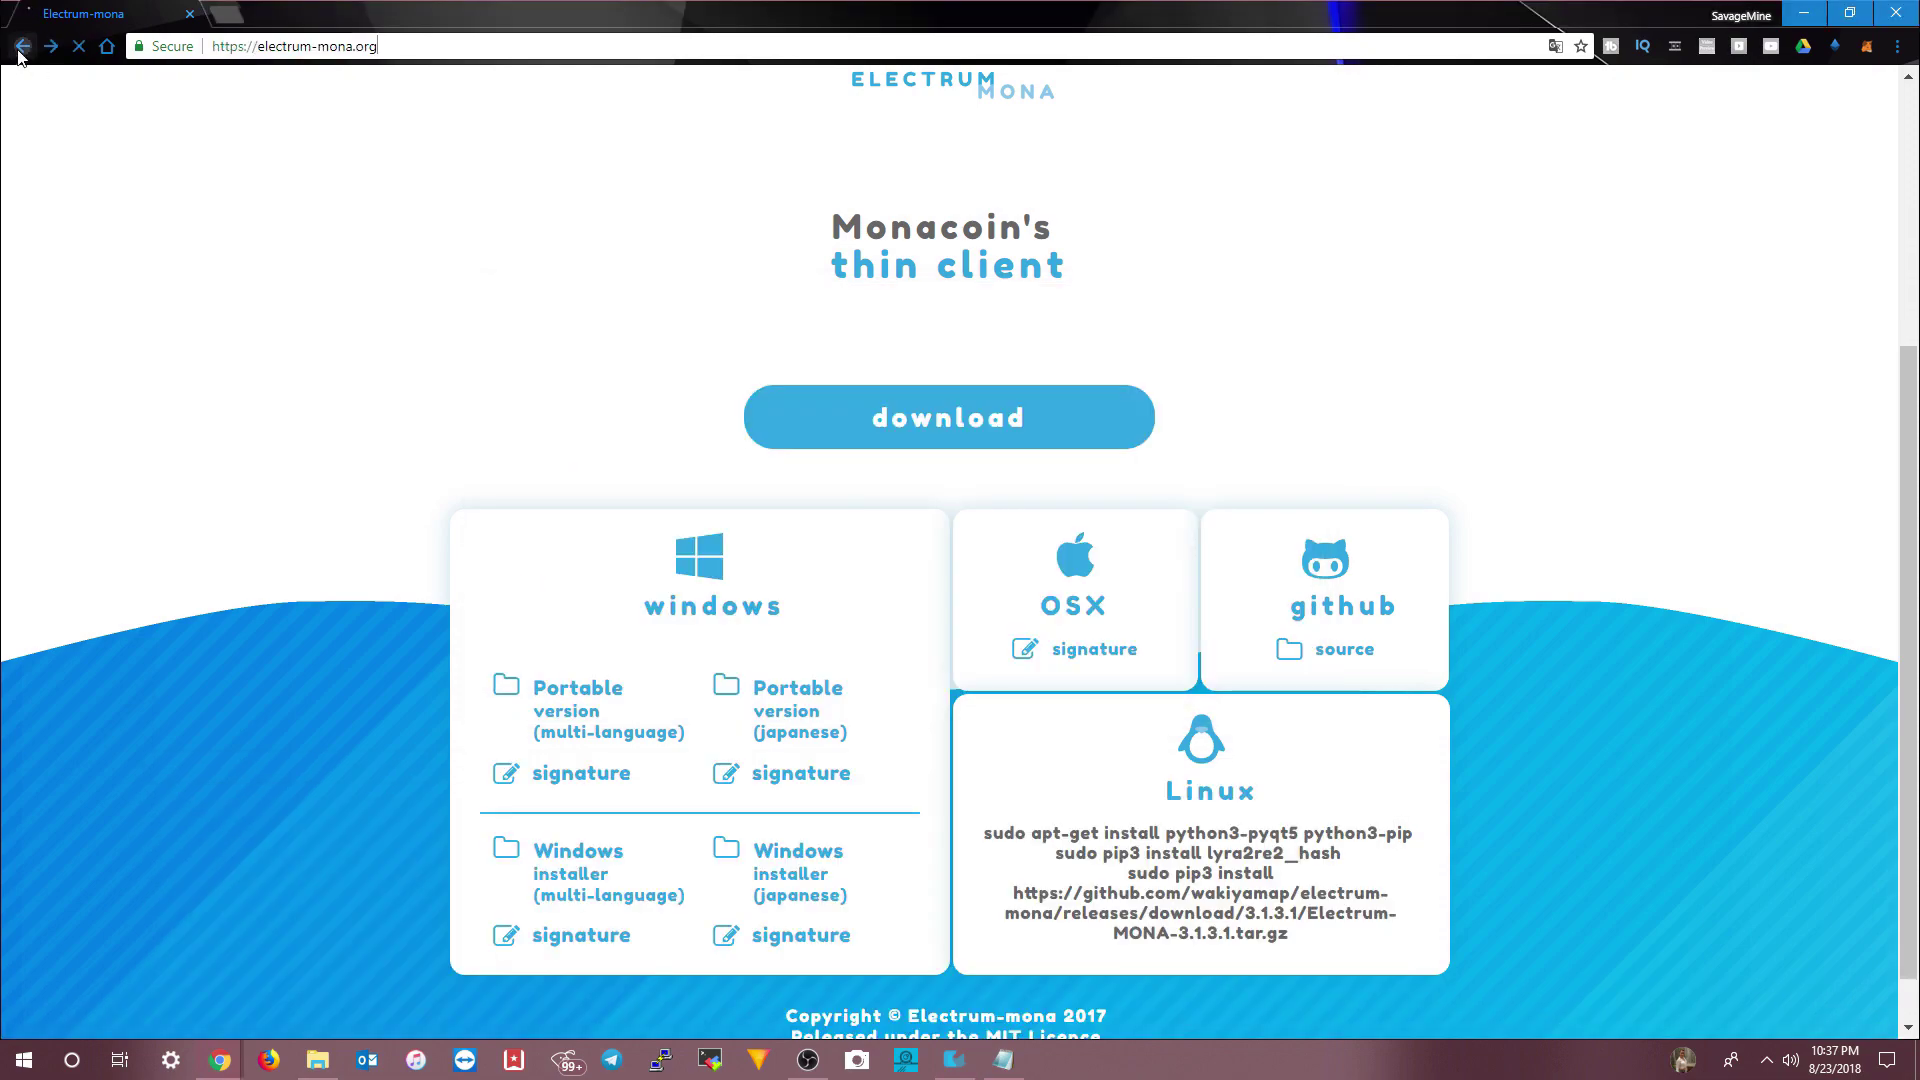
- Return Chrome to monacoin.org and scroll up to the About Monacoin section
click(22, 47)
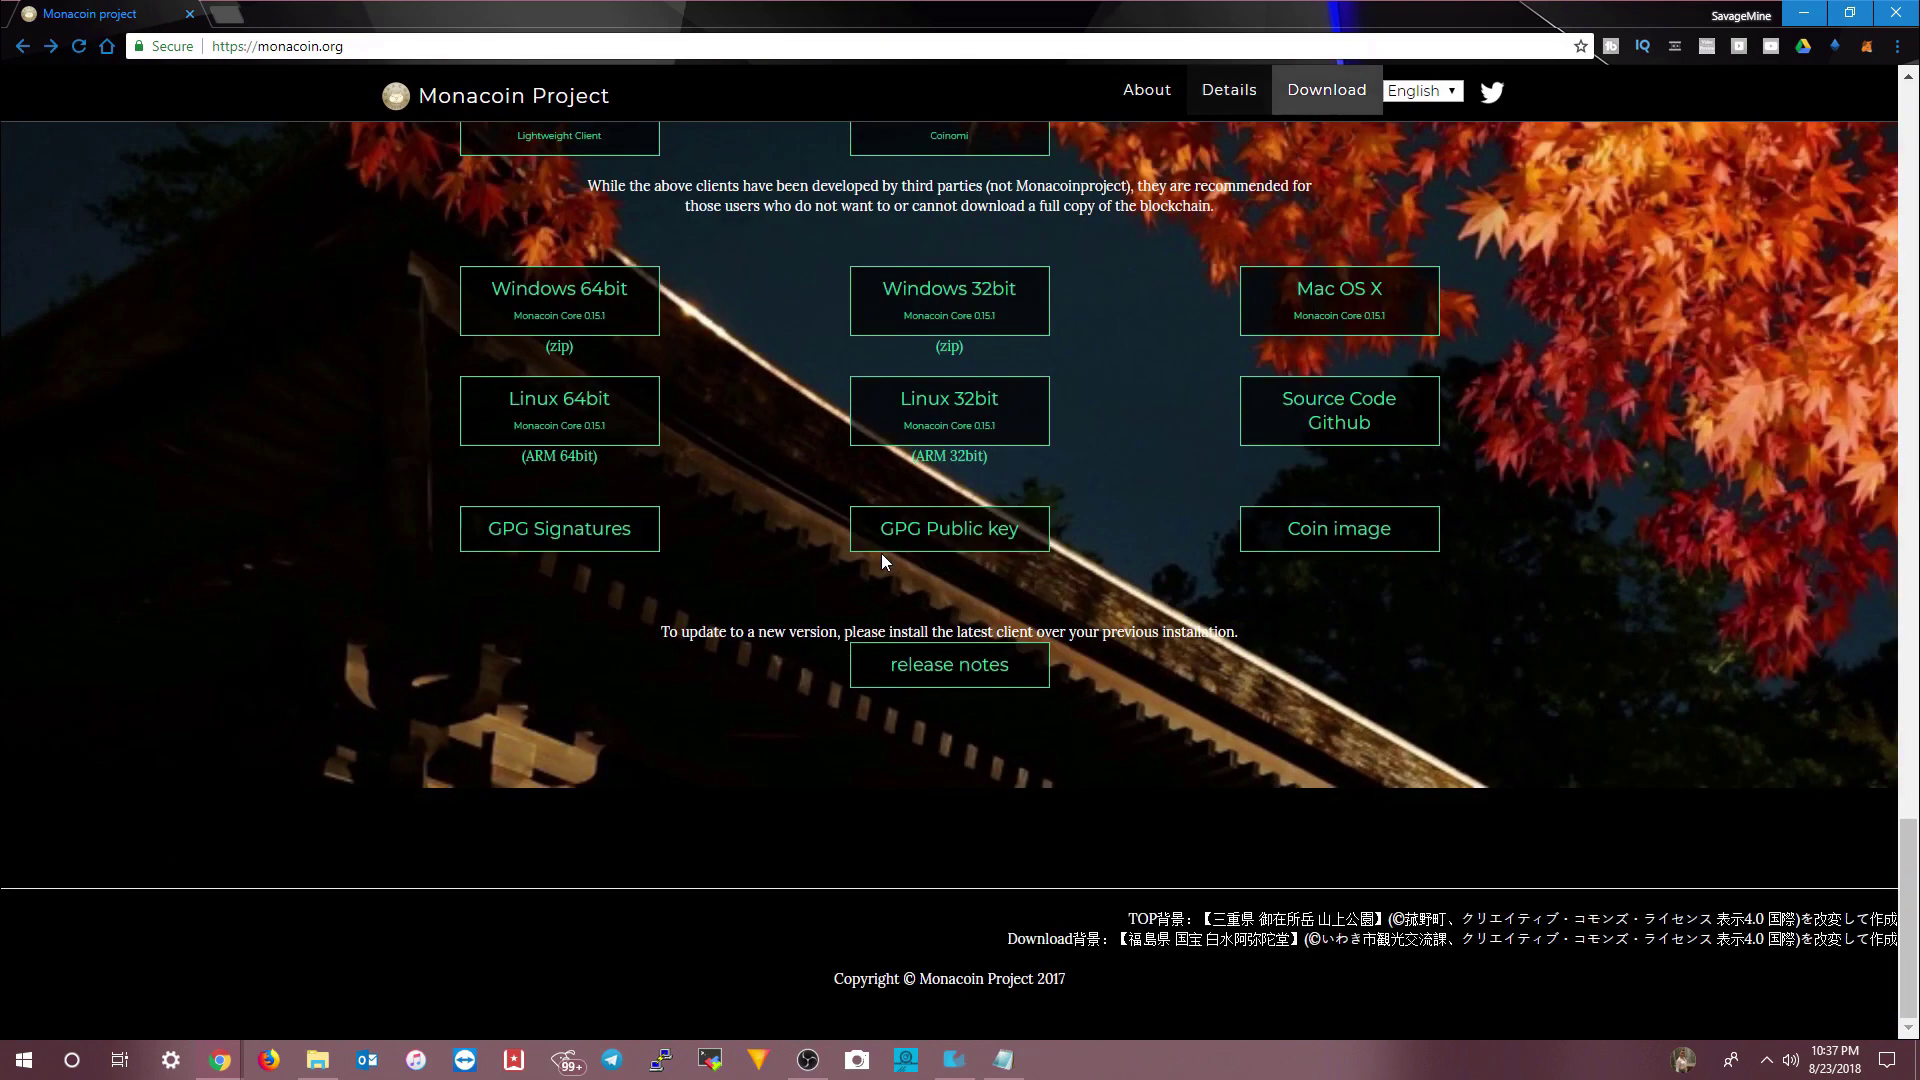
scroll(880, 554, up, 2)
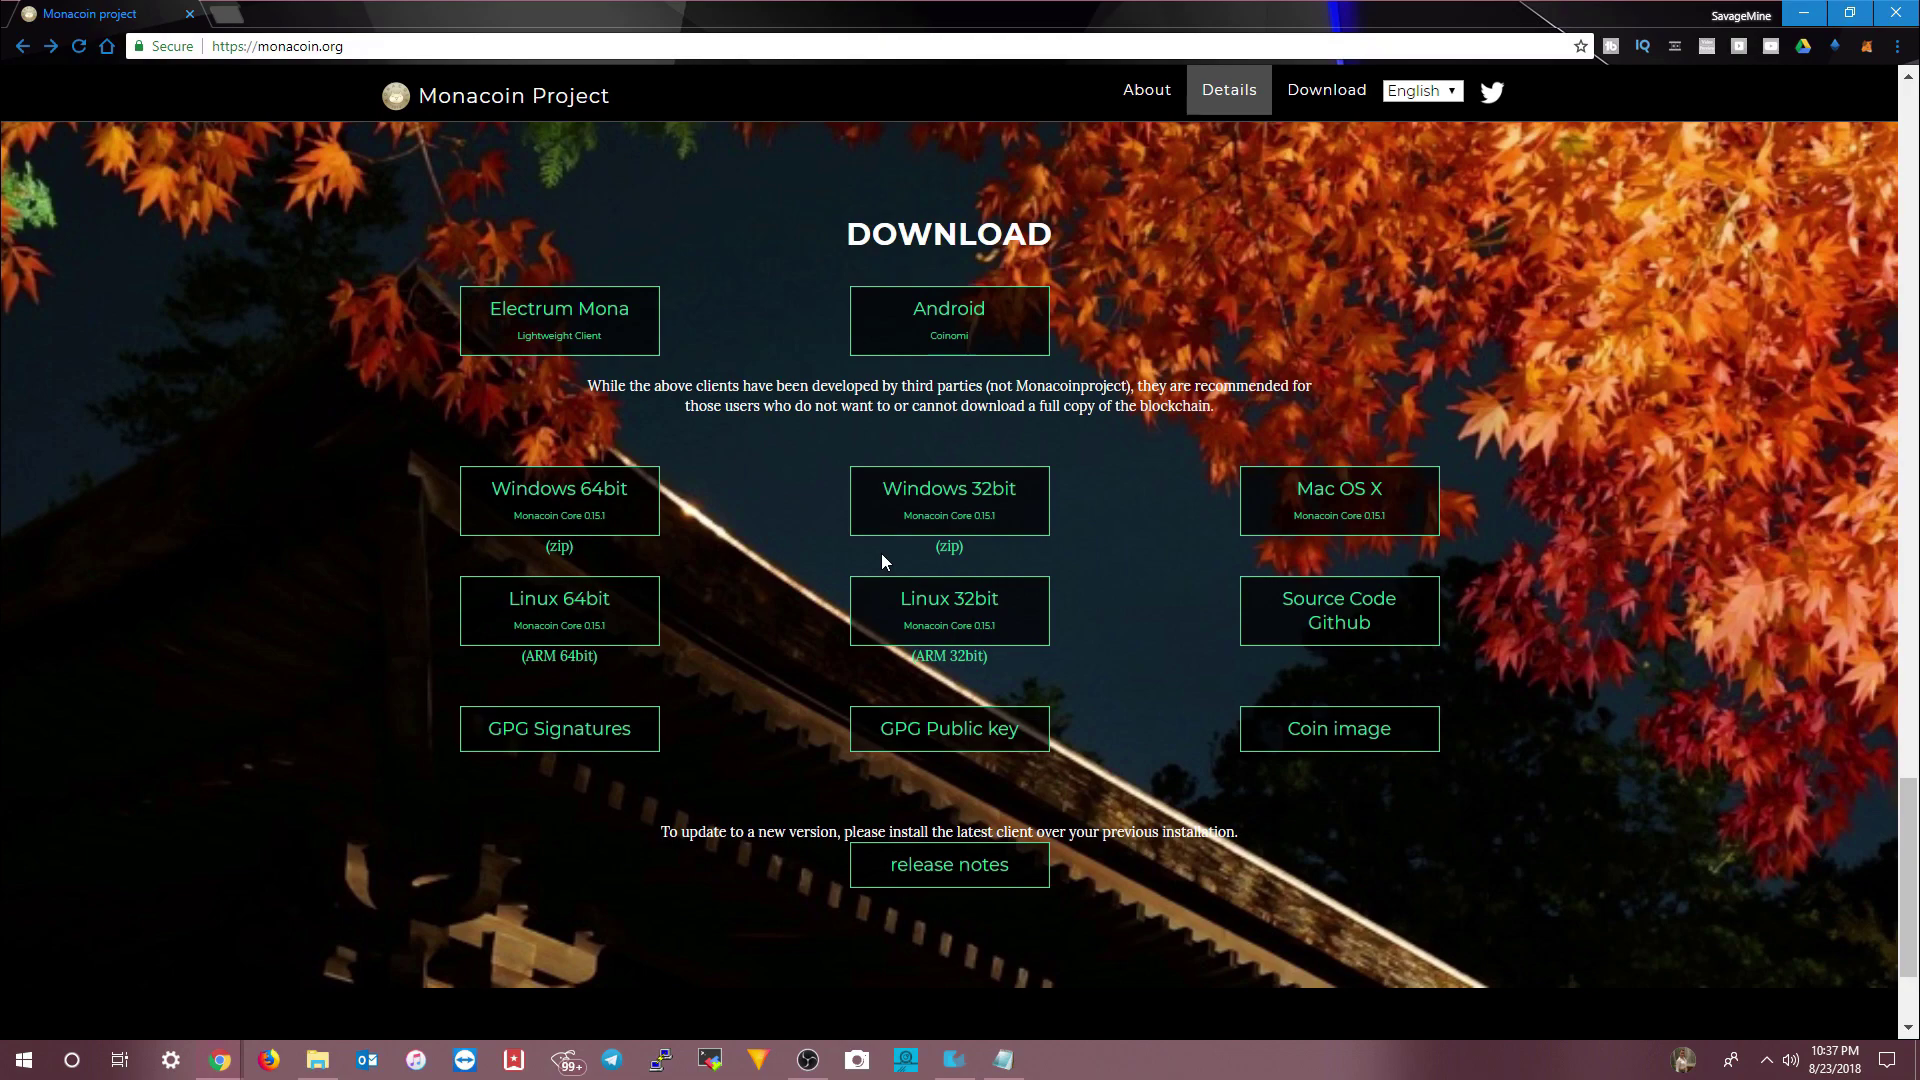
key(Home)
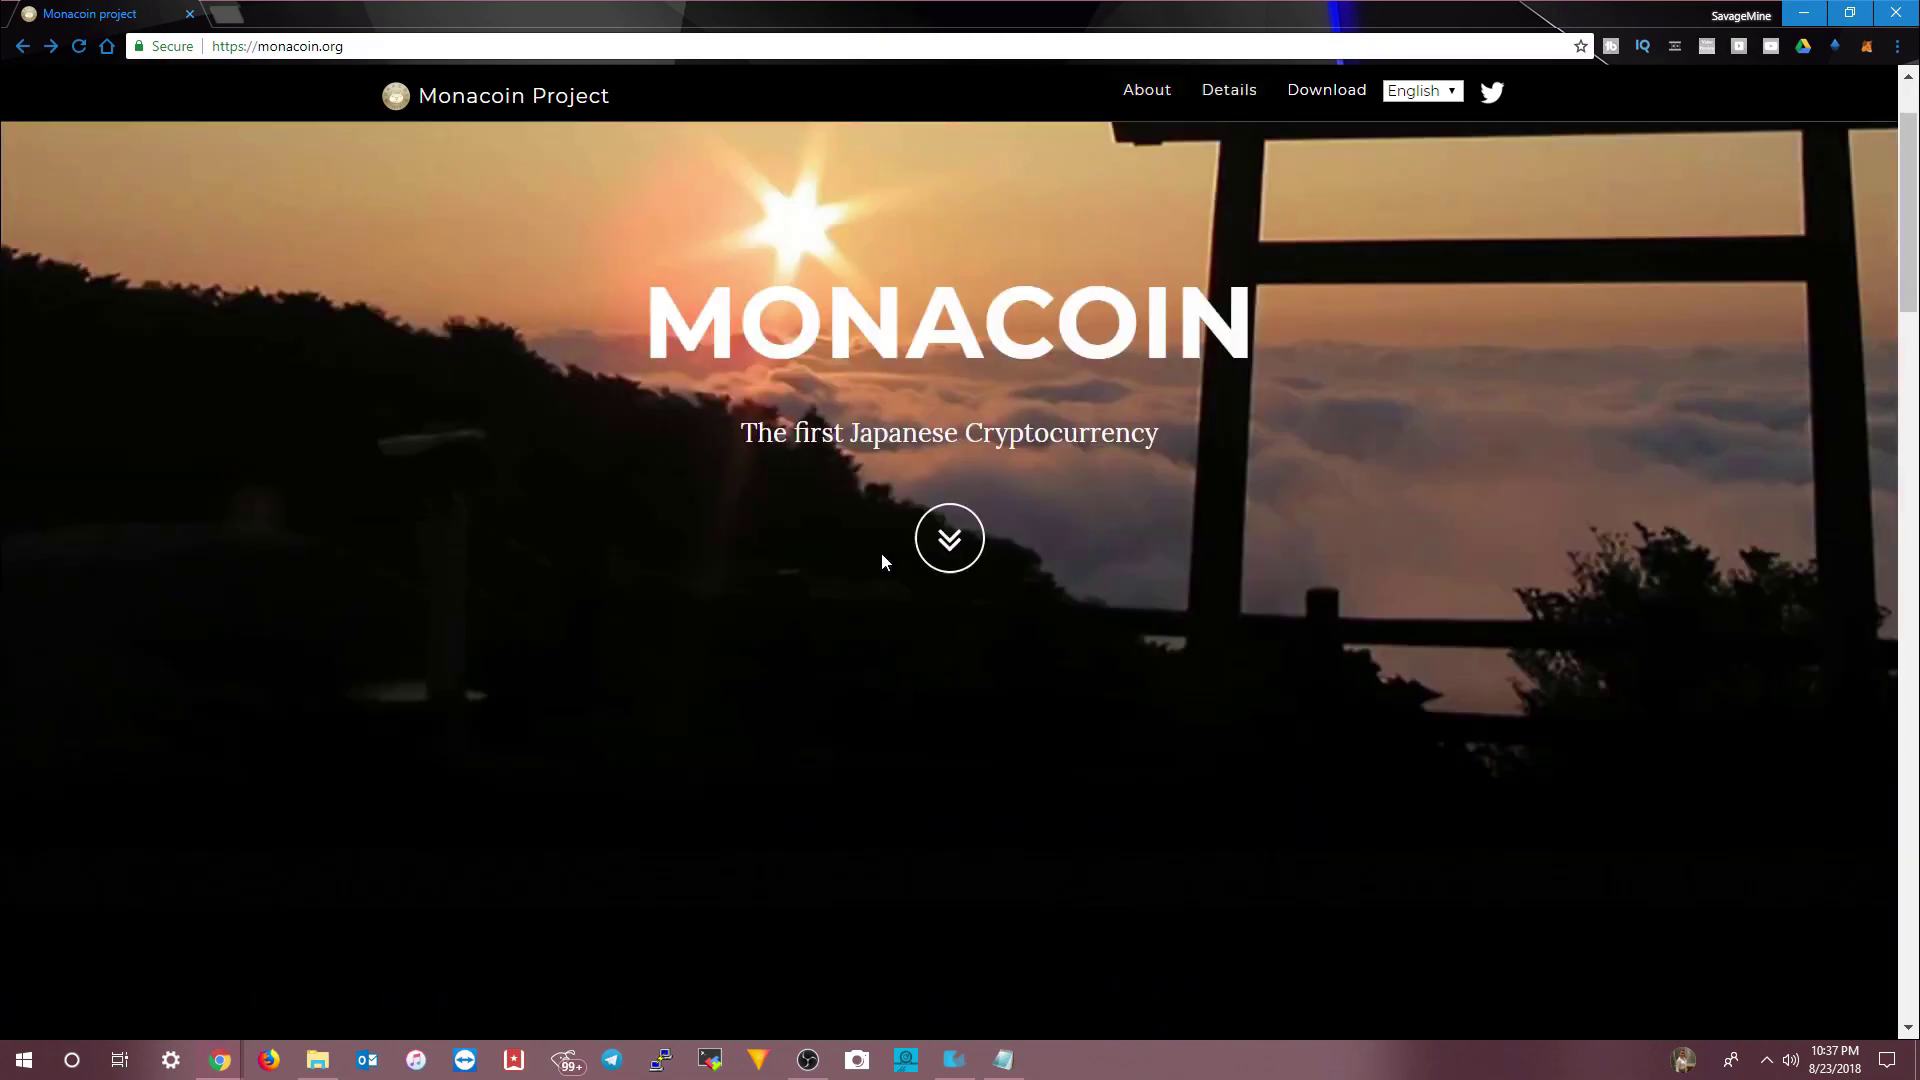
- Go to whattomine.com, filter the Coins list by 'mon' and open the Monacoin calculator
click(398, 47)
text(coin)
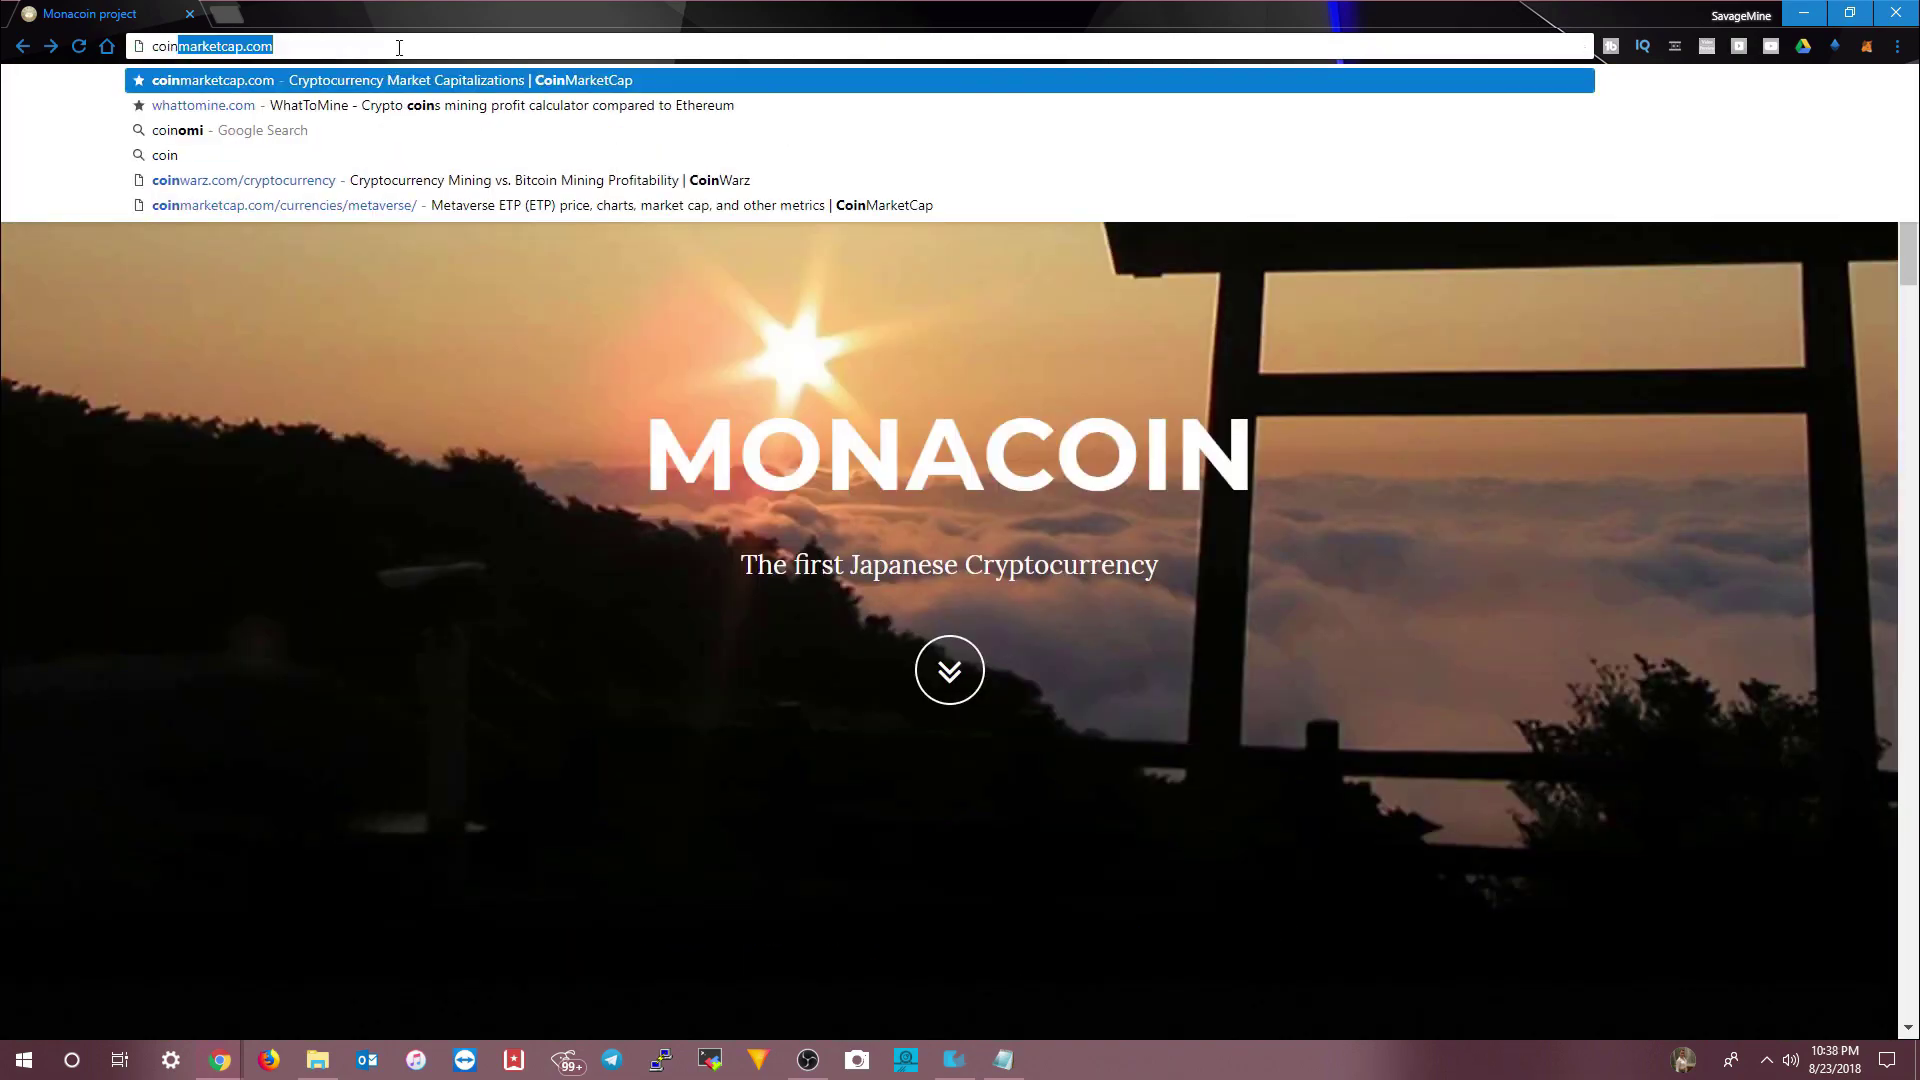
key(BackSpace)
key(BackSpace)
key(BackSpace)
key(BackSpace)
key(BackSpace)
text(whattomine)
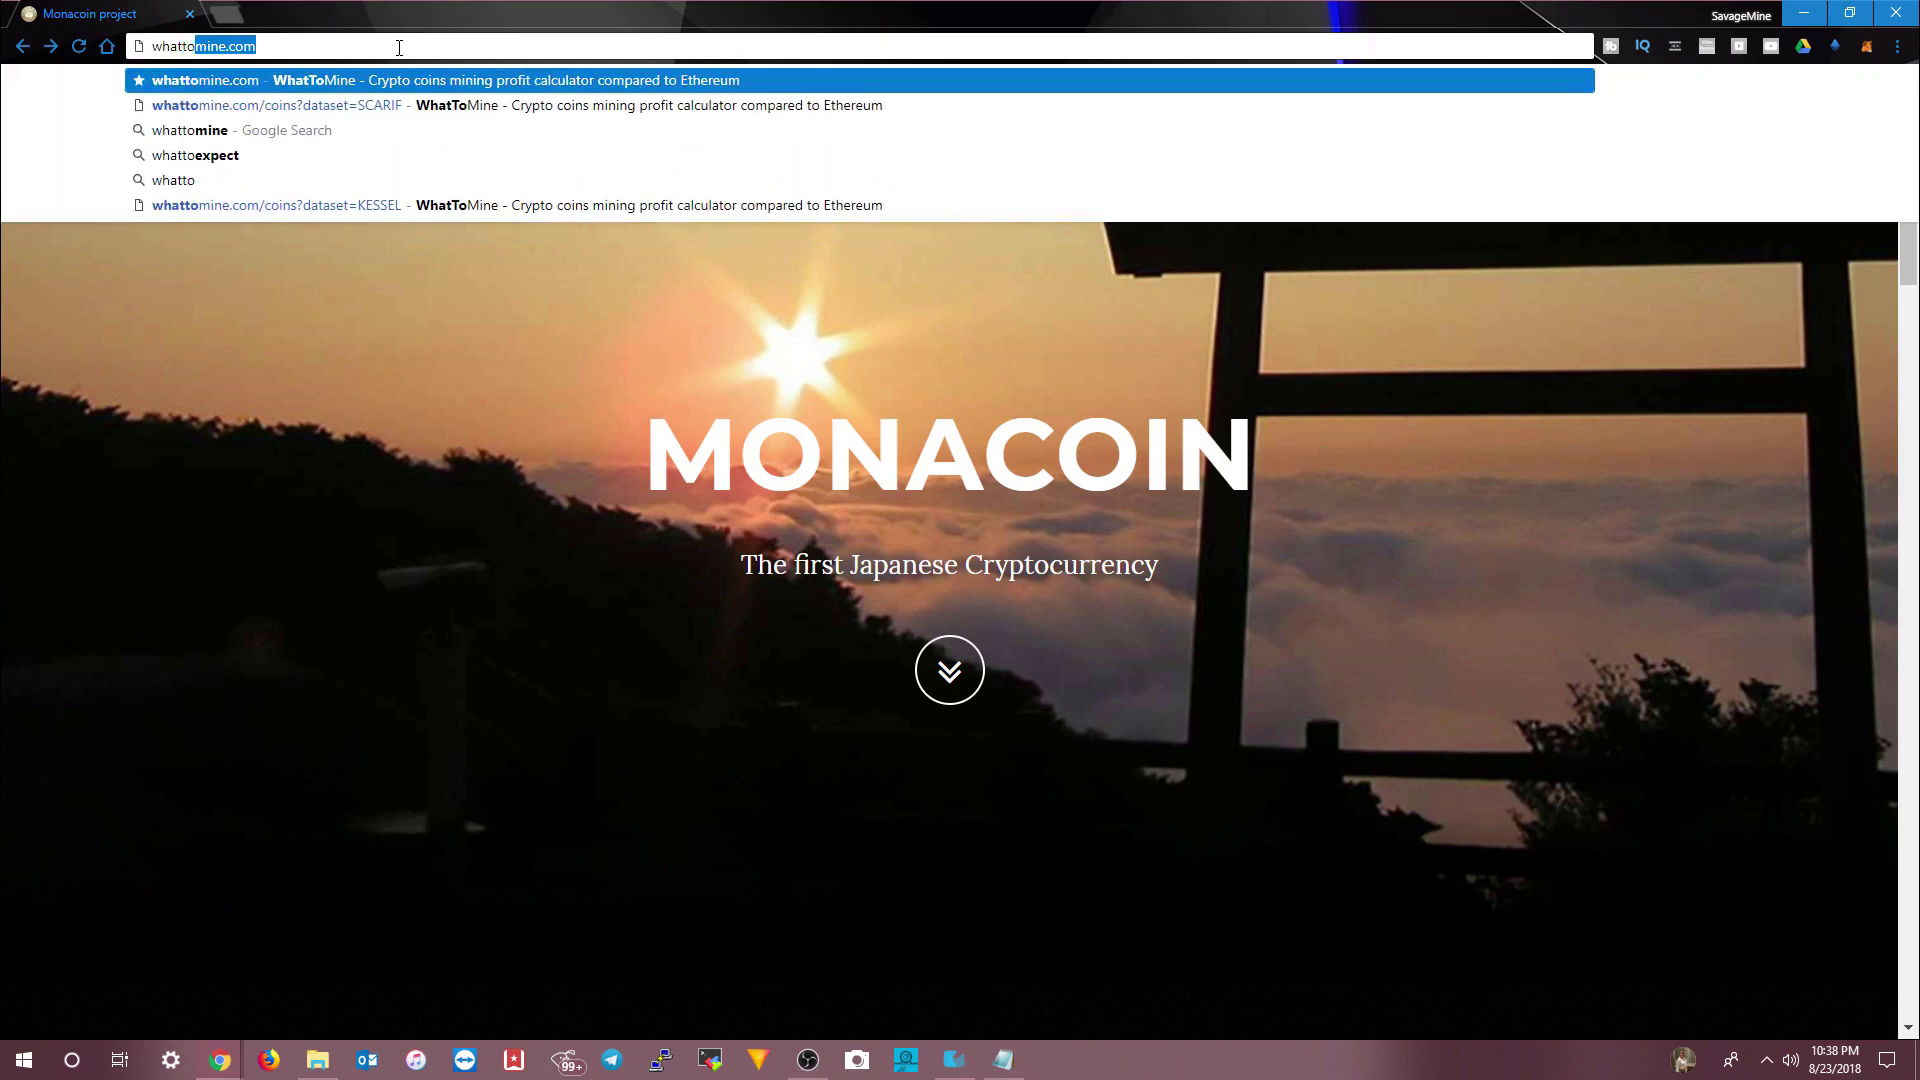
key(Return)
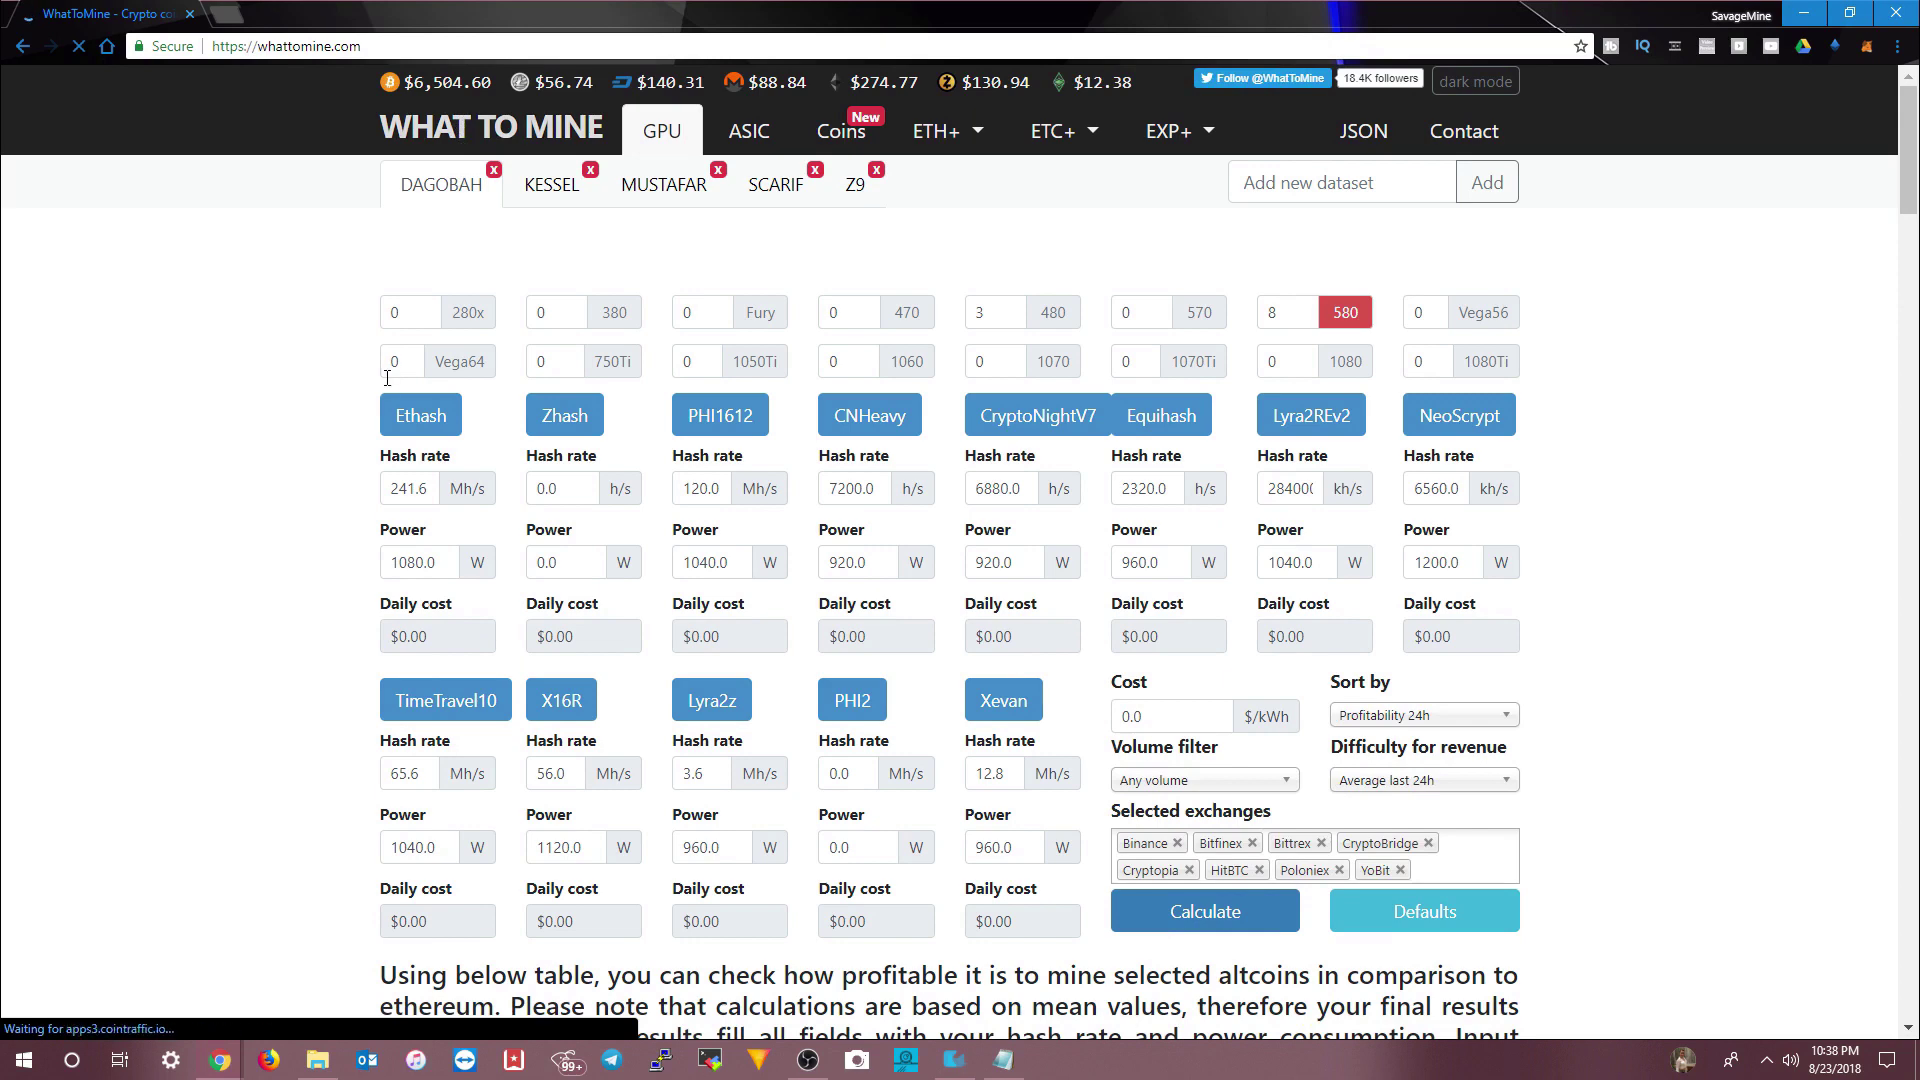
click(843, 136)
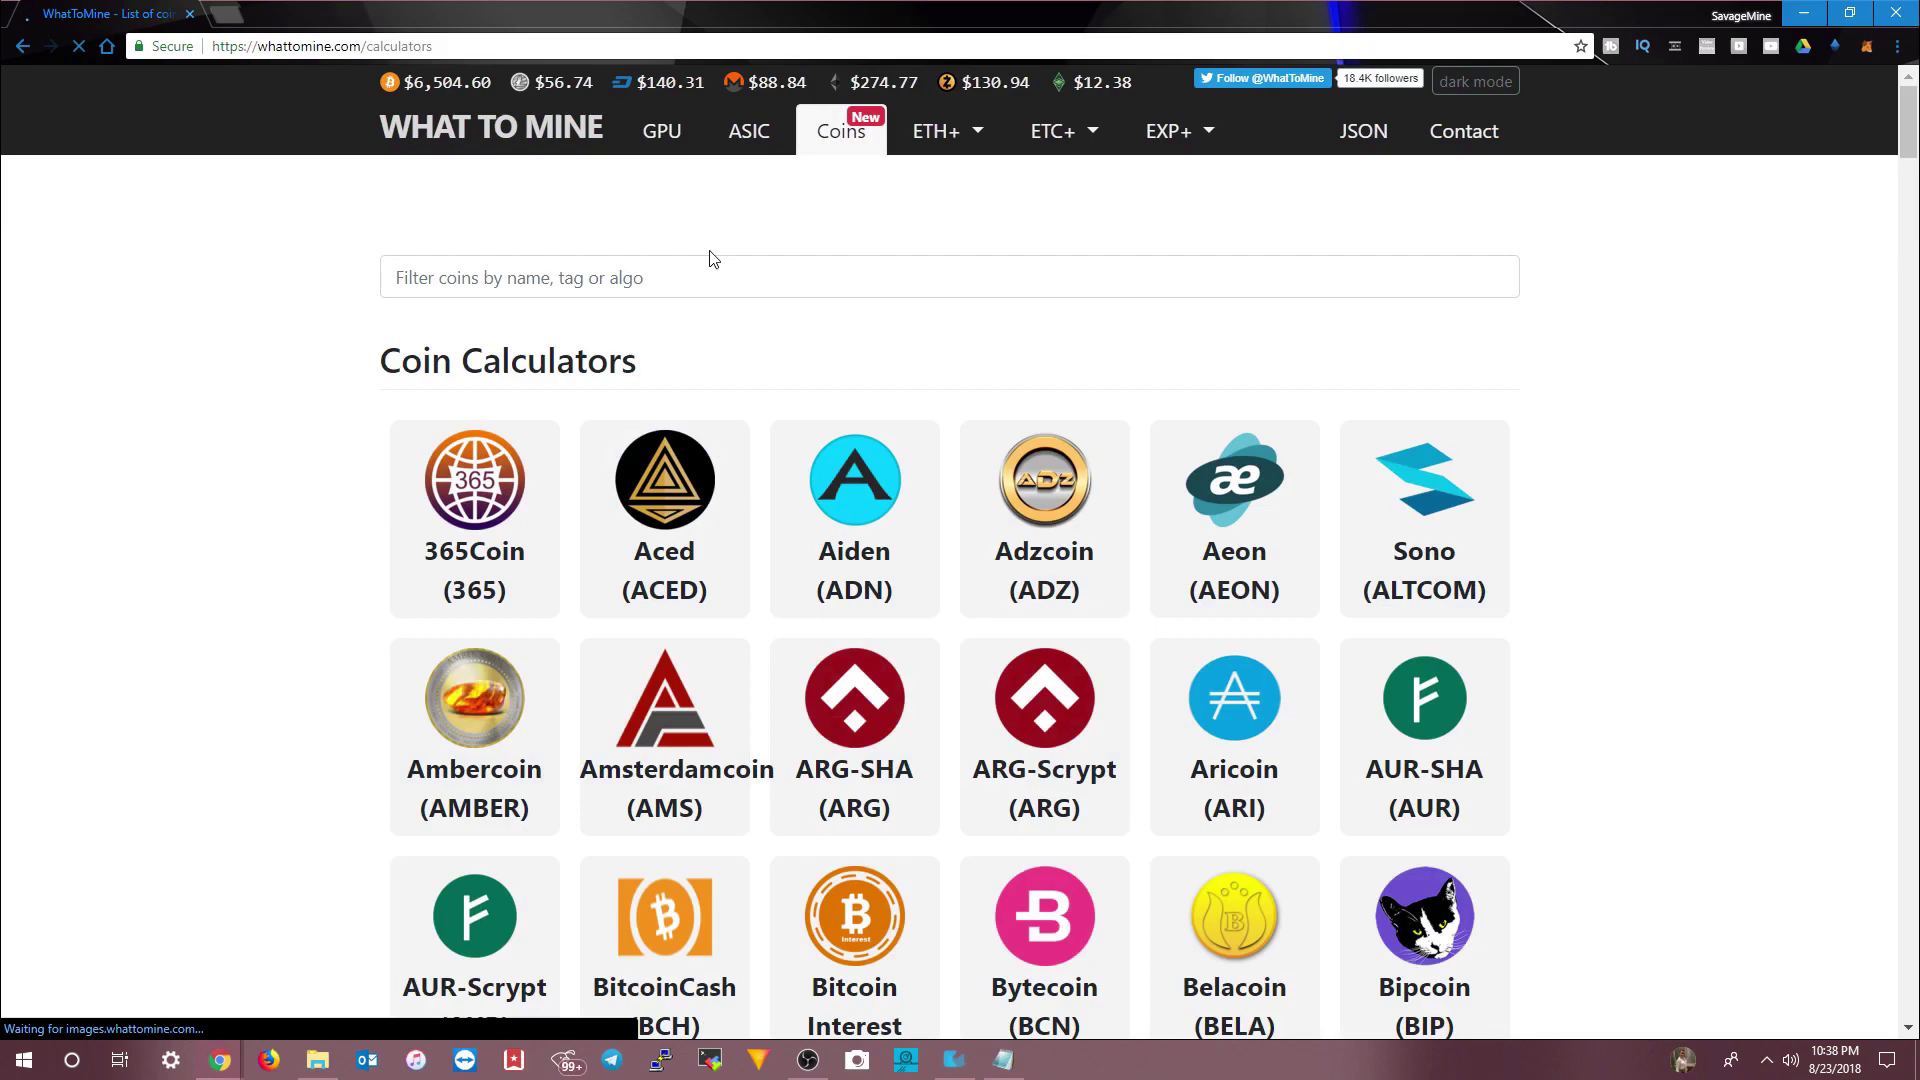
click(689, 277)
text(mon)
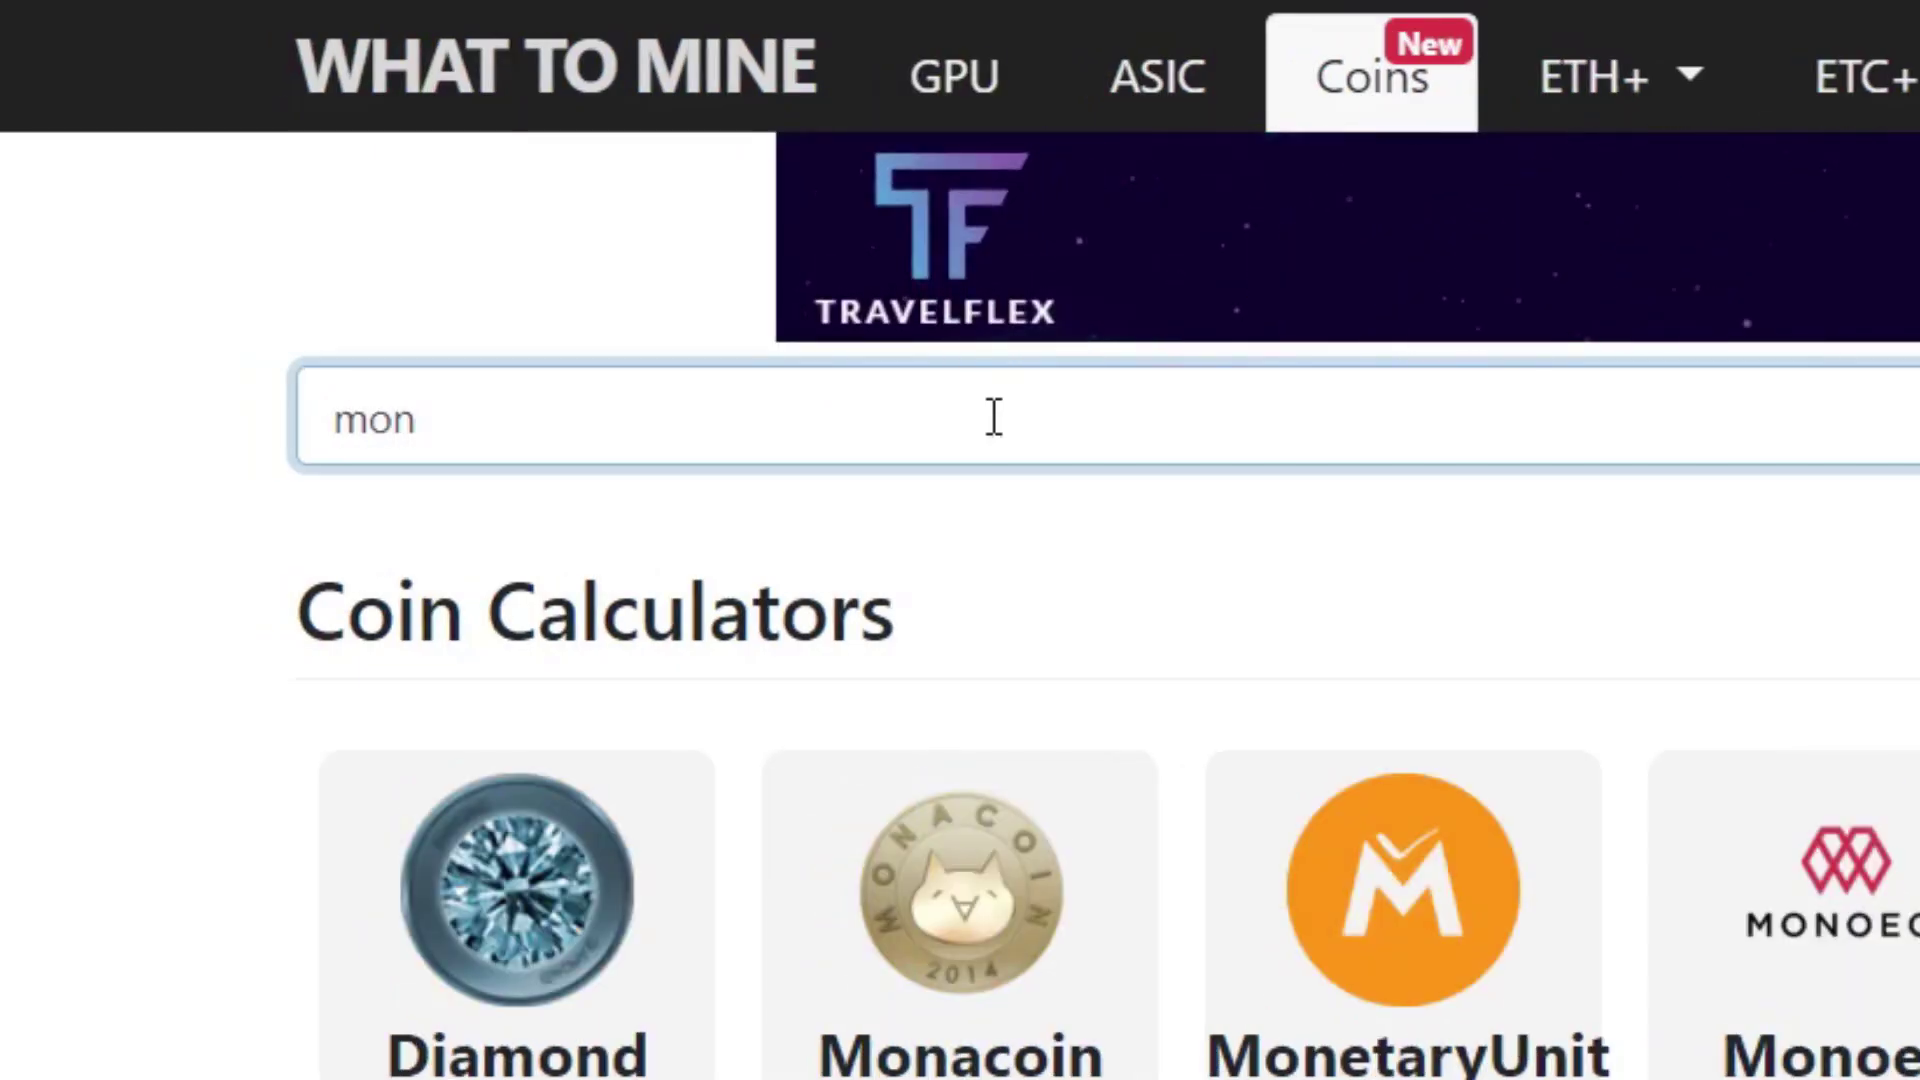
click(966, 918)
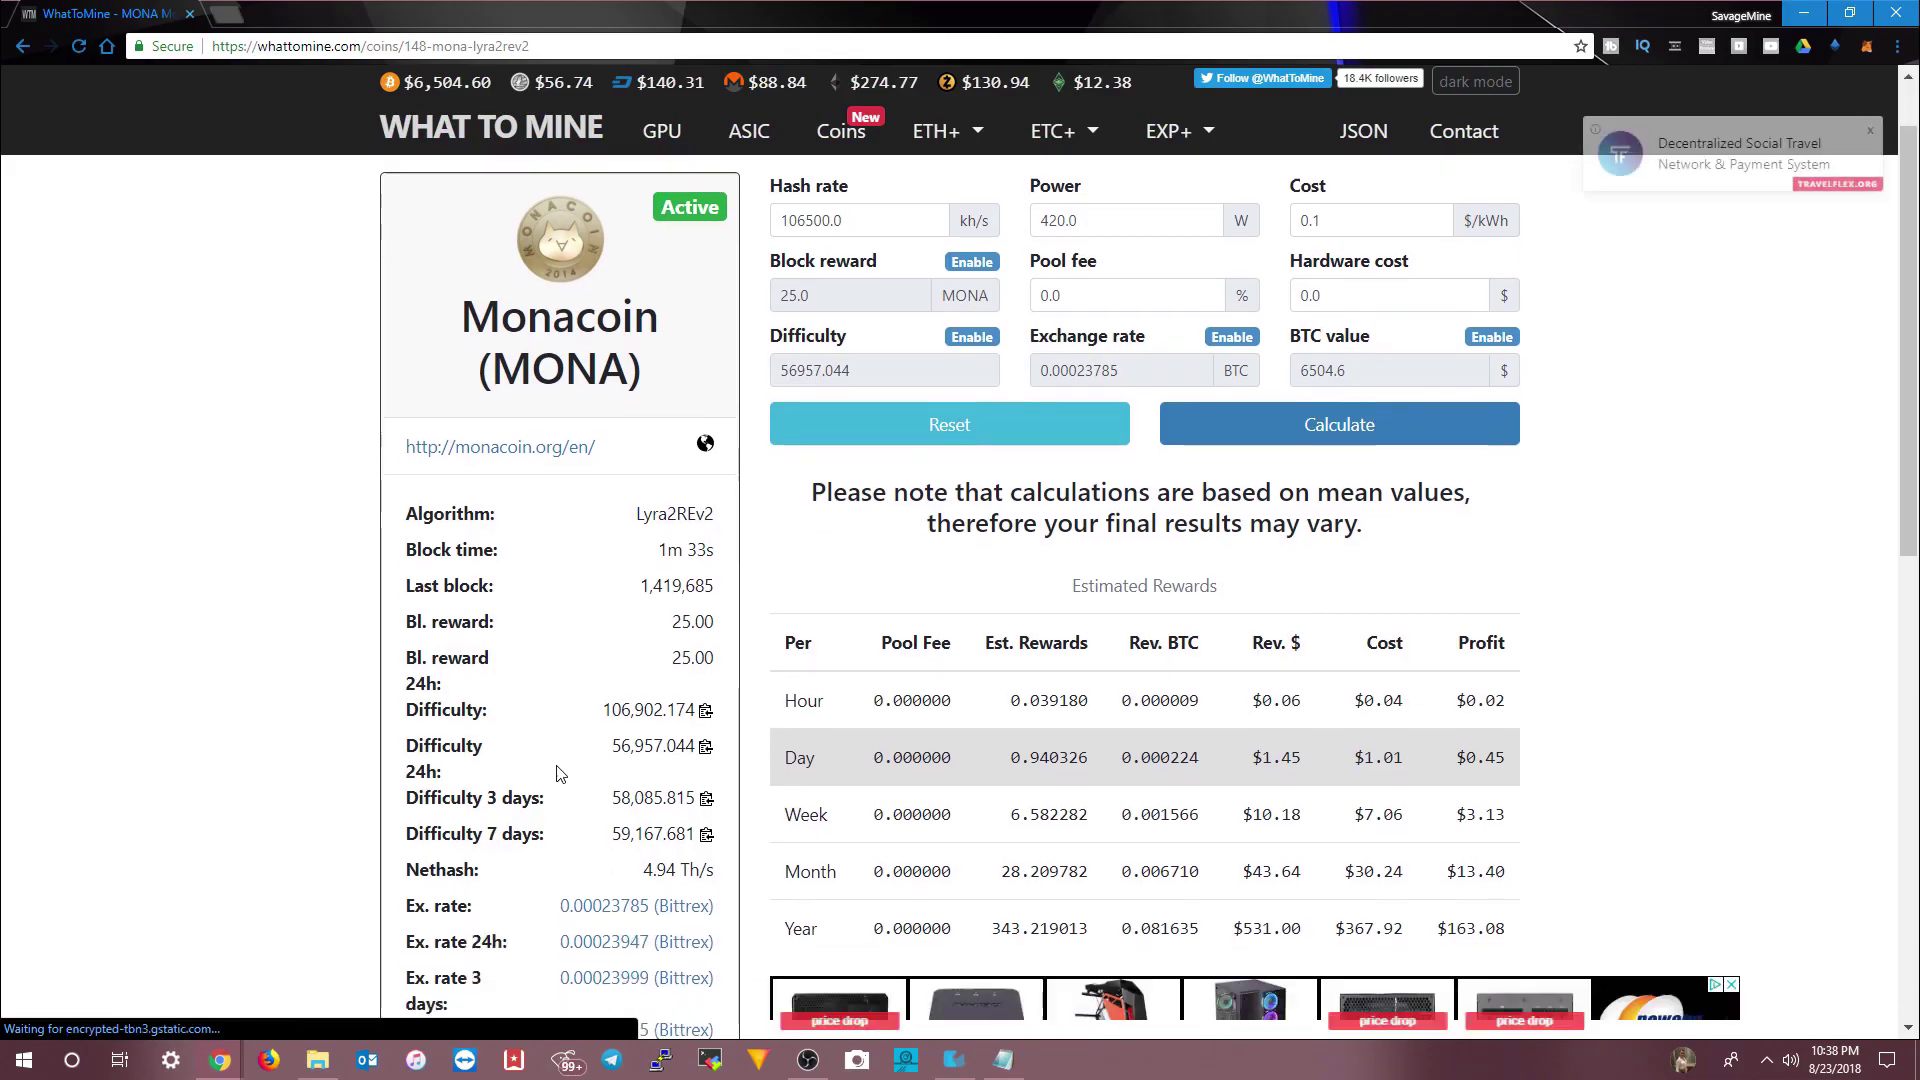
- In Monacoin's Mining Pools table, open the Suprnova pool (mona.suprnova.cc) in a new tab
scroll(557, 775, down, 5)
scroll(557, 775, down, 5)
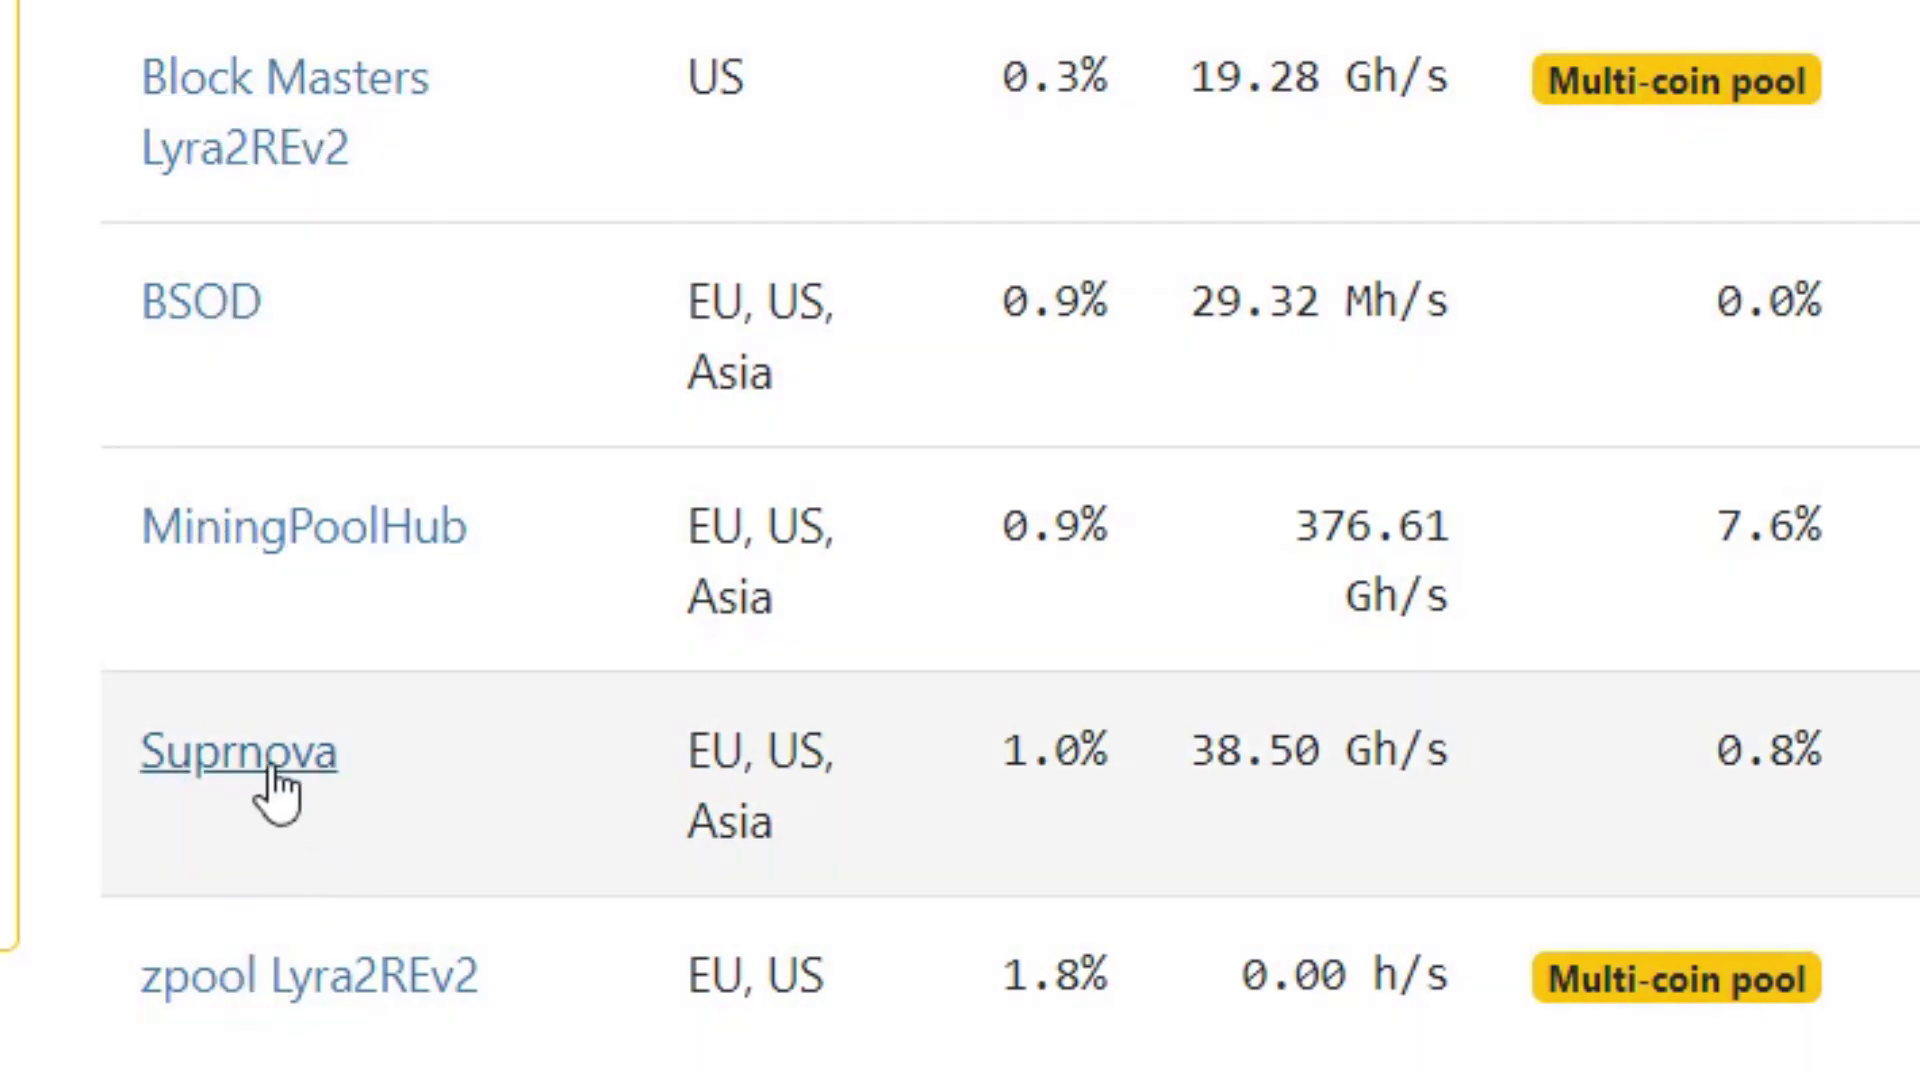
scroll(280, 770, up, 5)
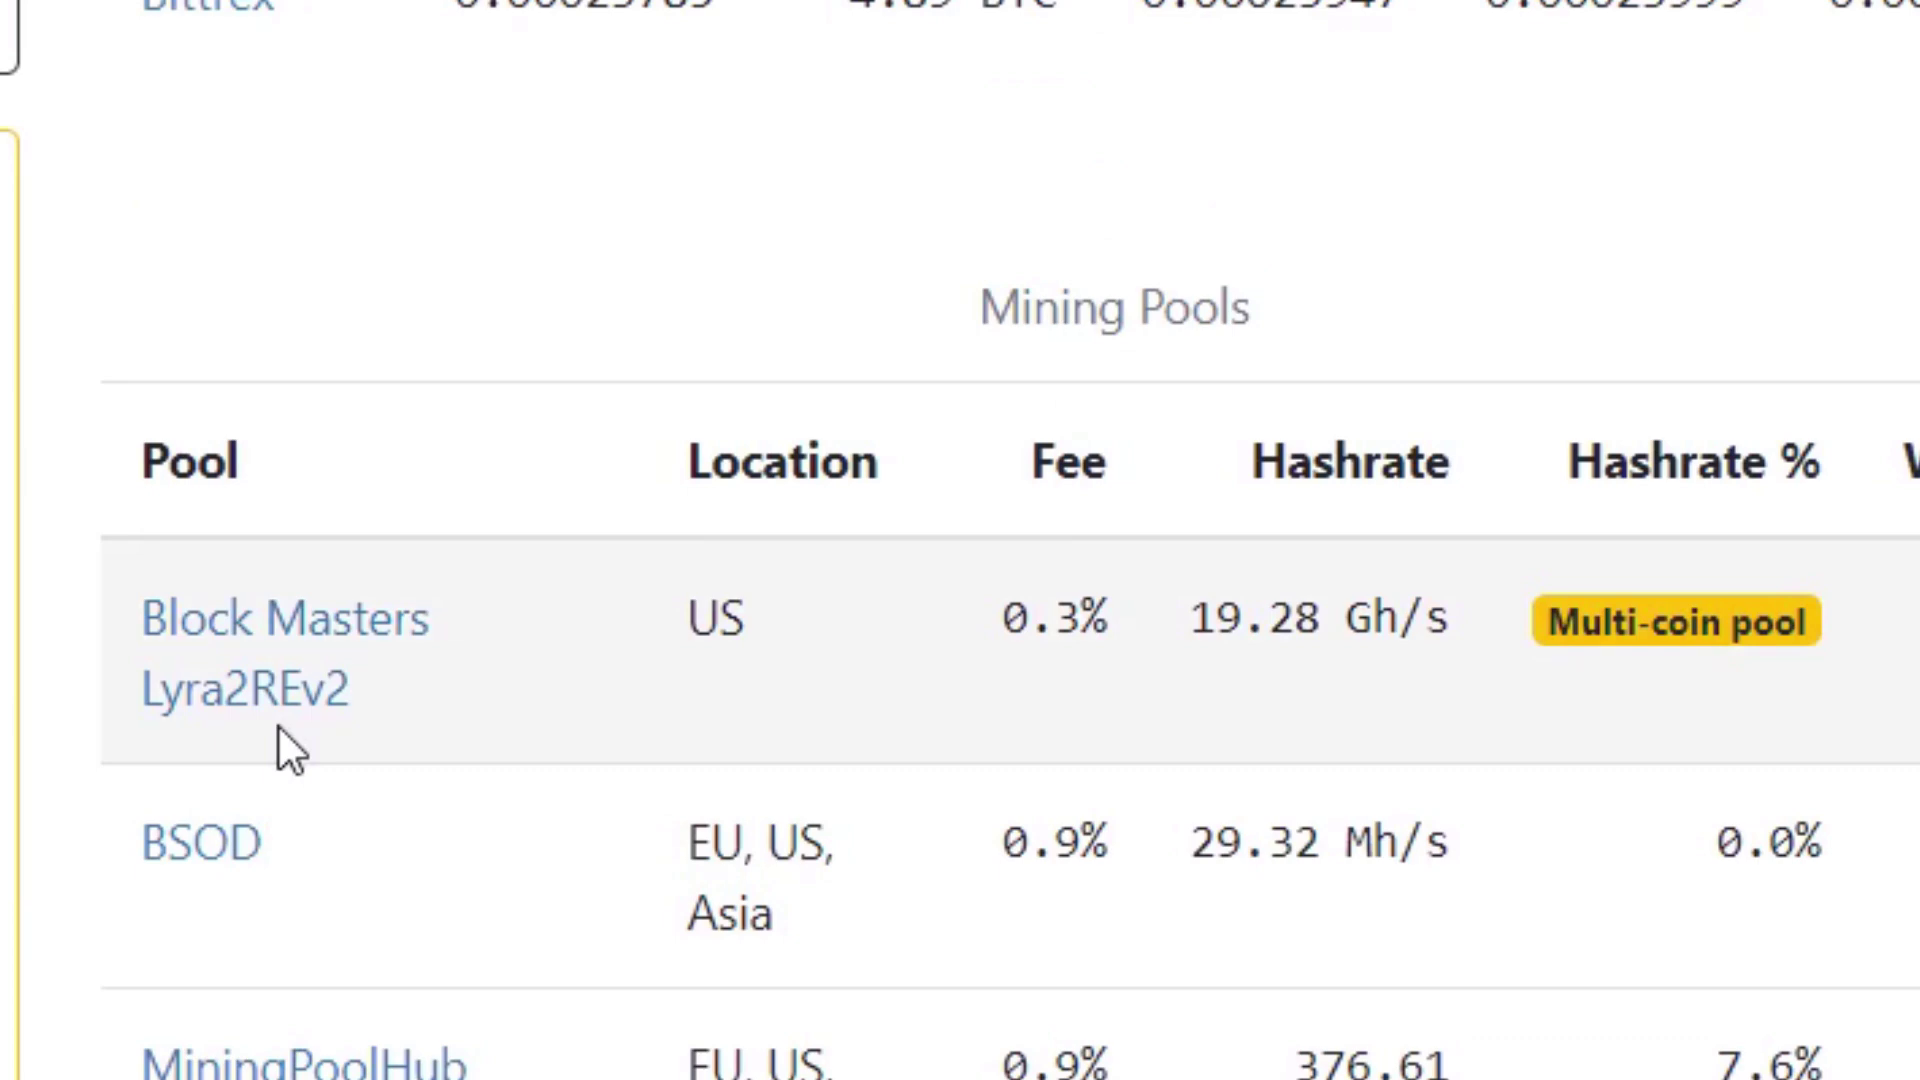
scroll(279, 728, down, 5)
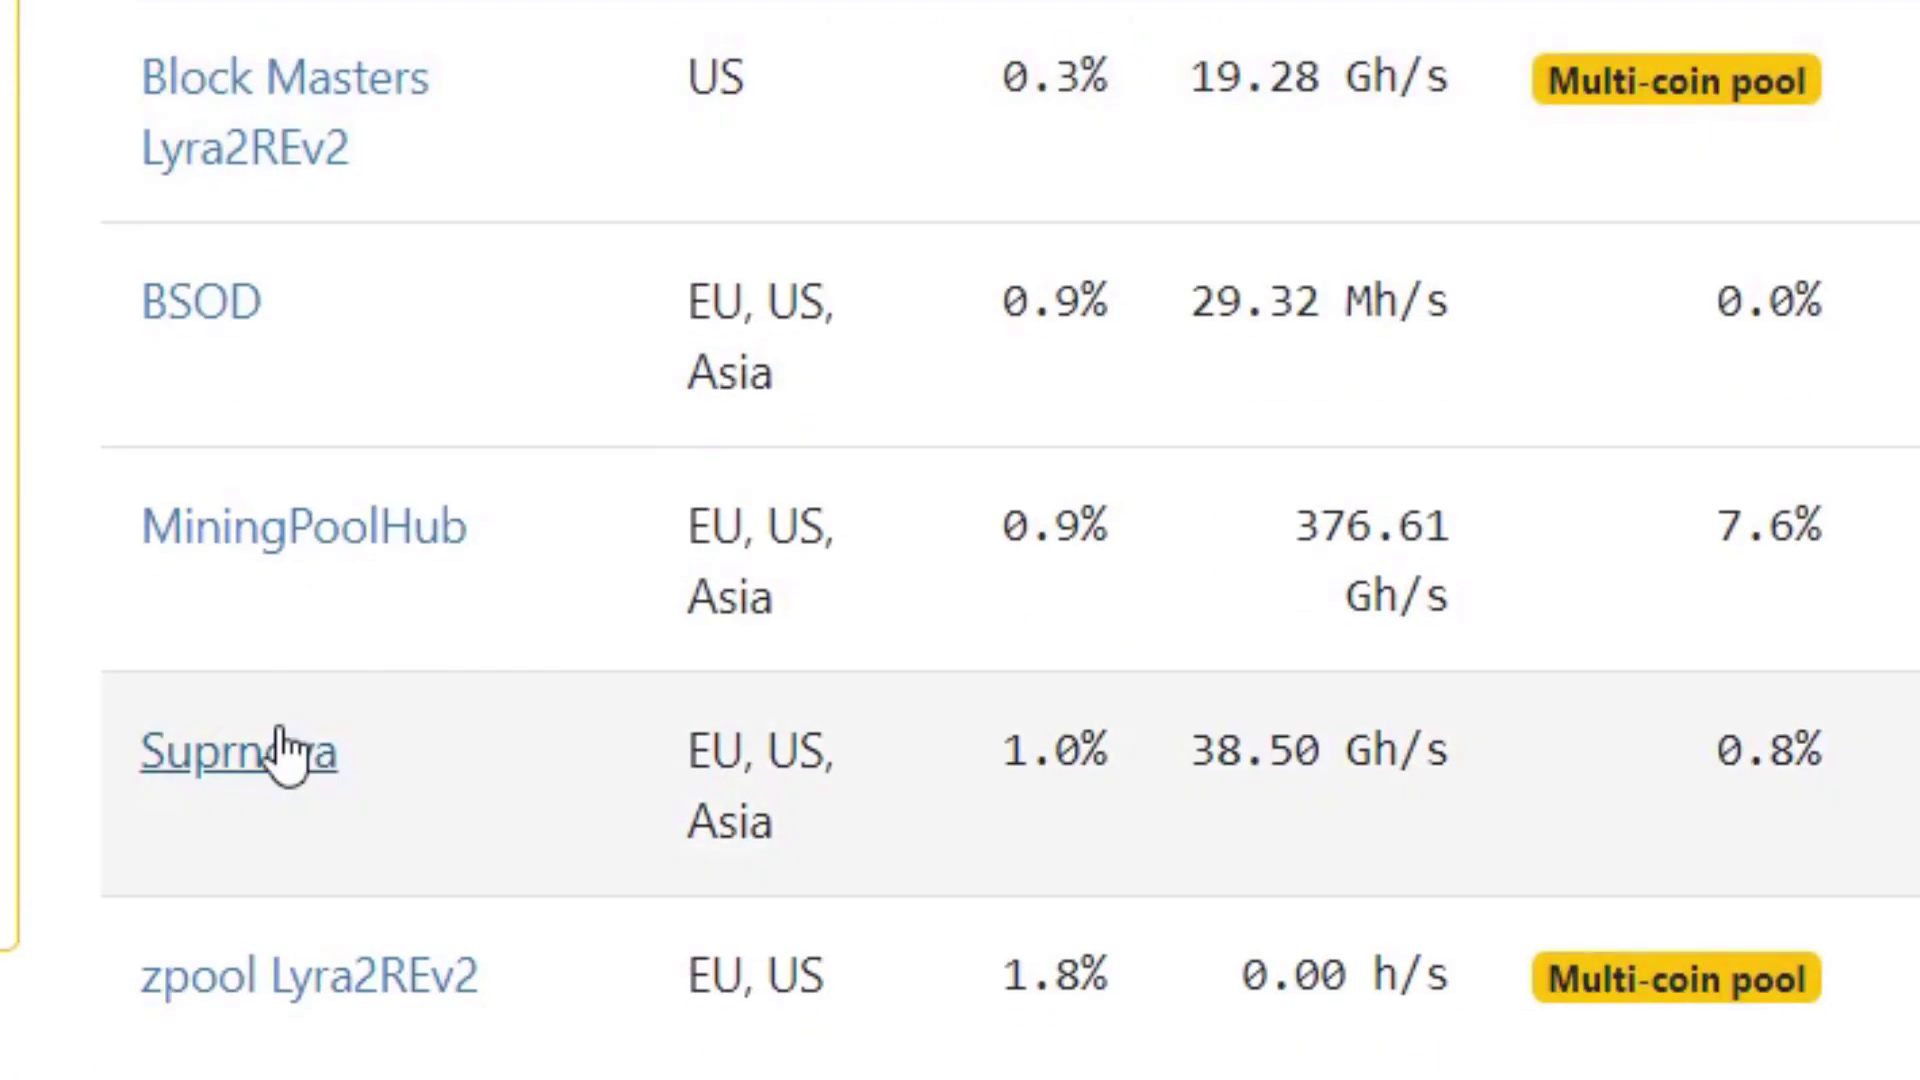
click(284, 750)
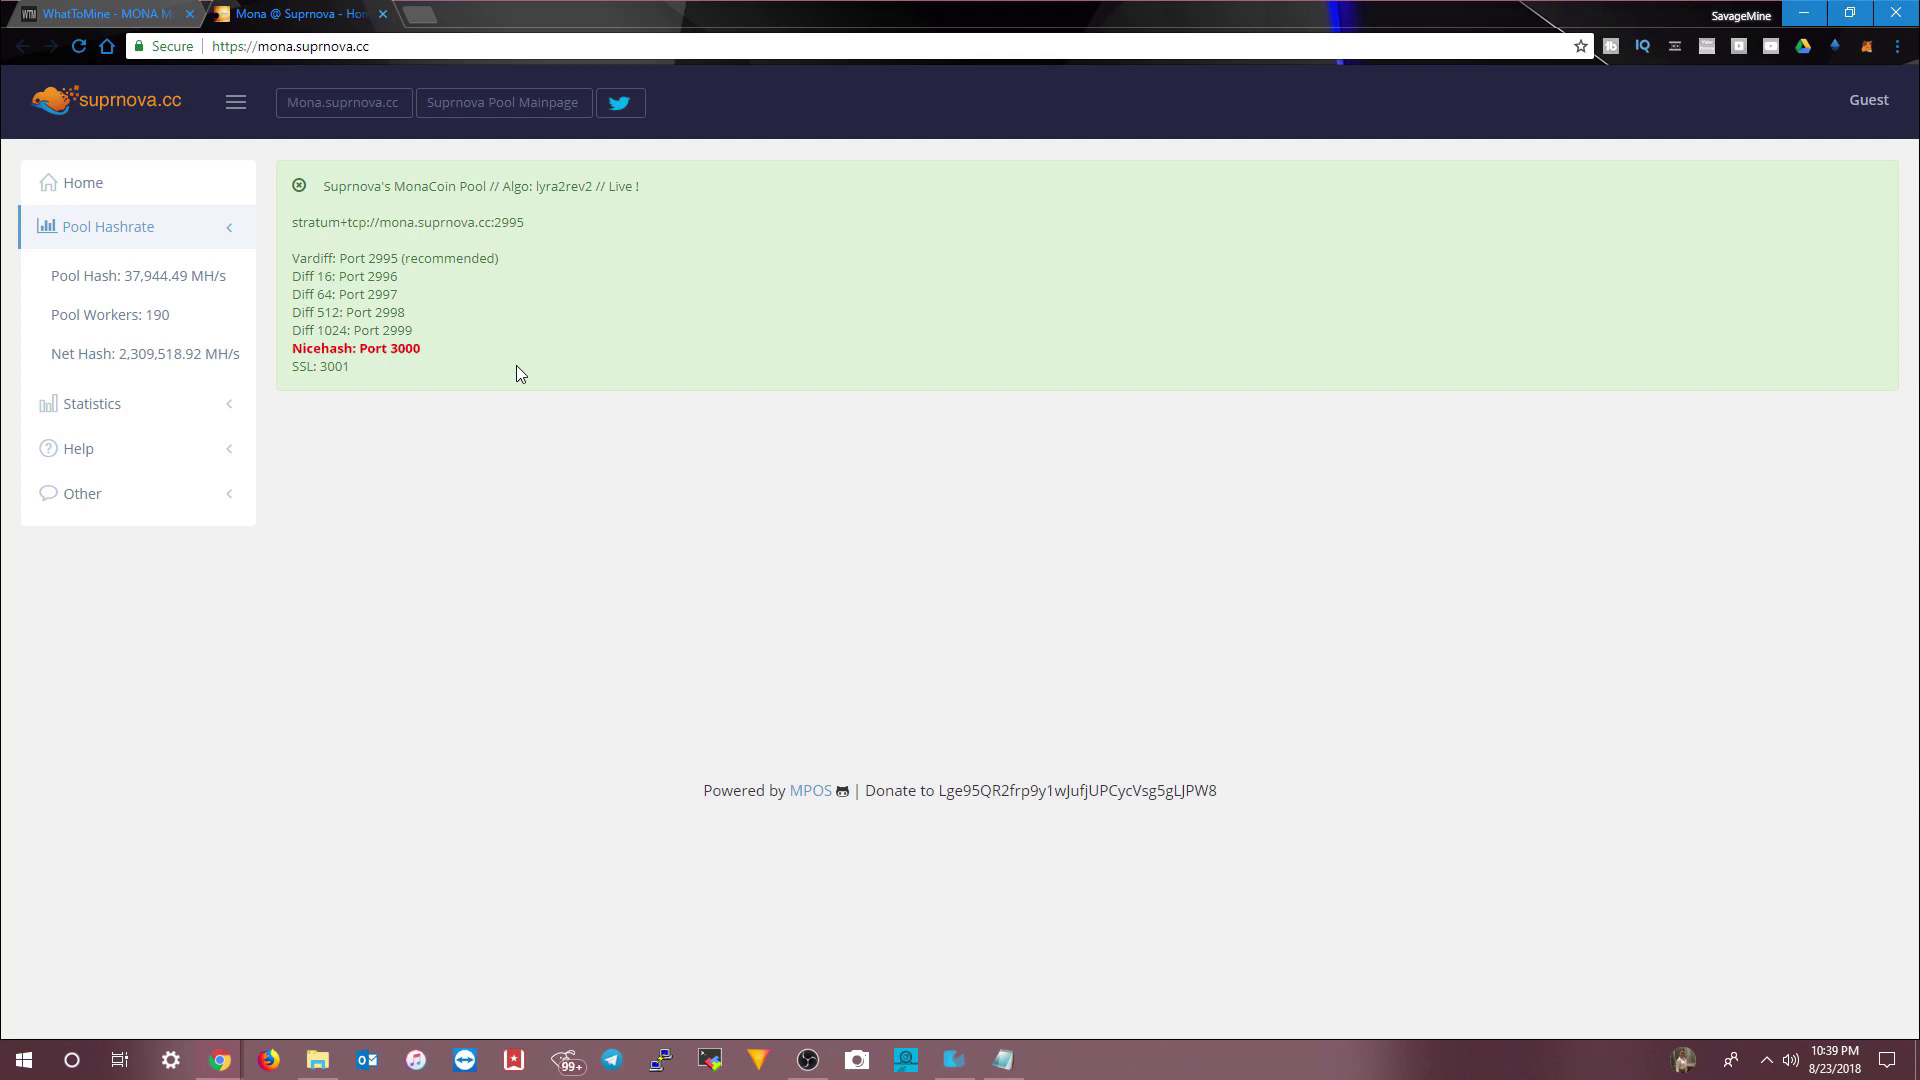
- Open Suprnova's new-account registration form and fill in the saved username and password
click(1869, 99)
click(1765, 205)
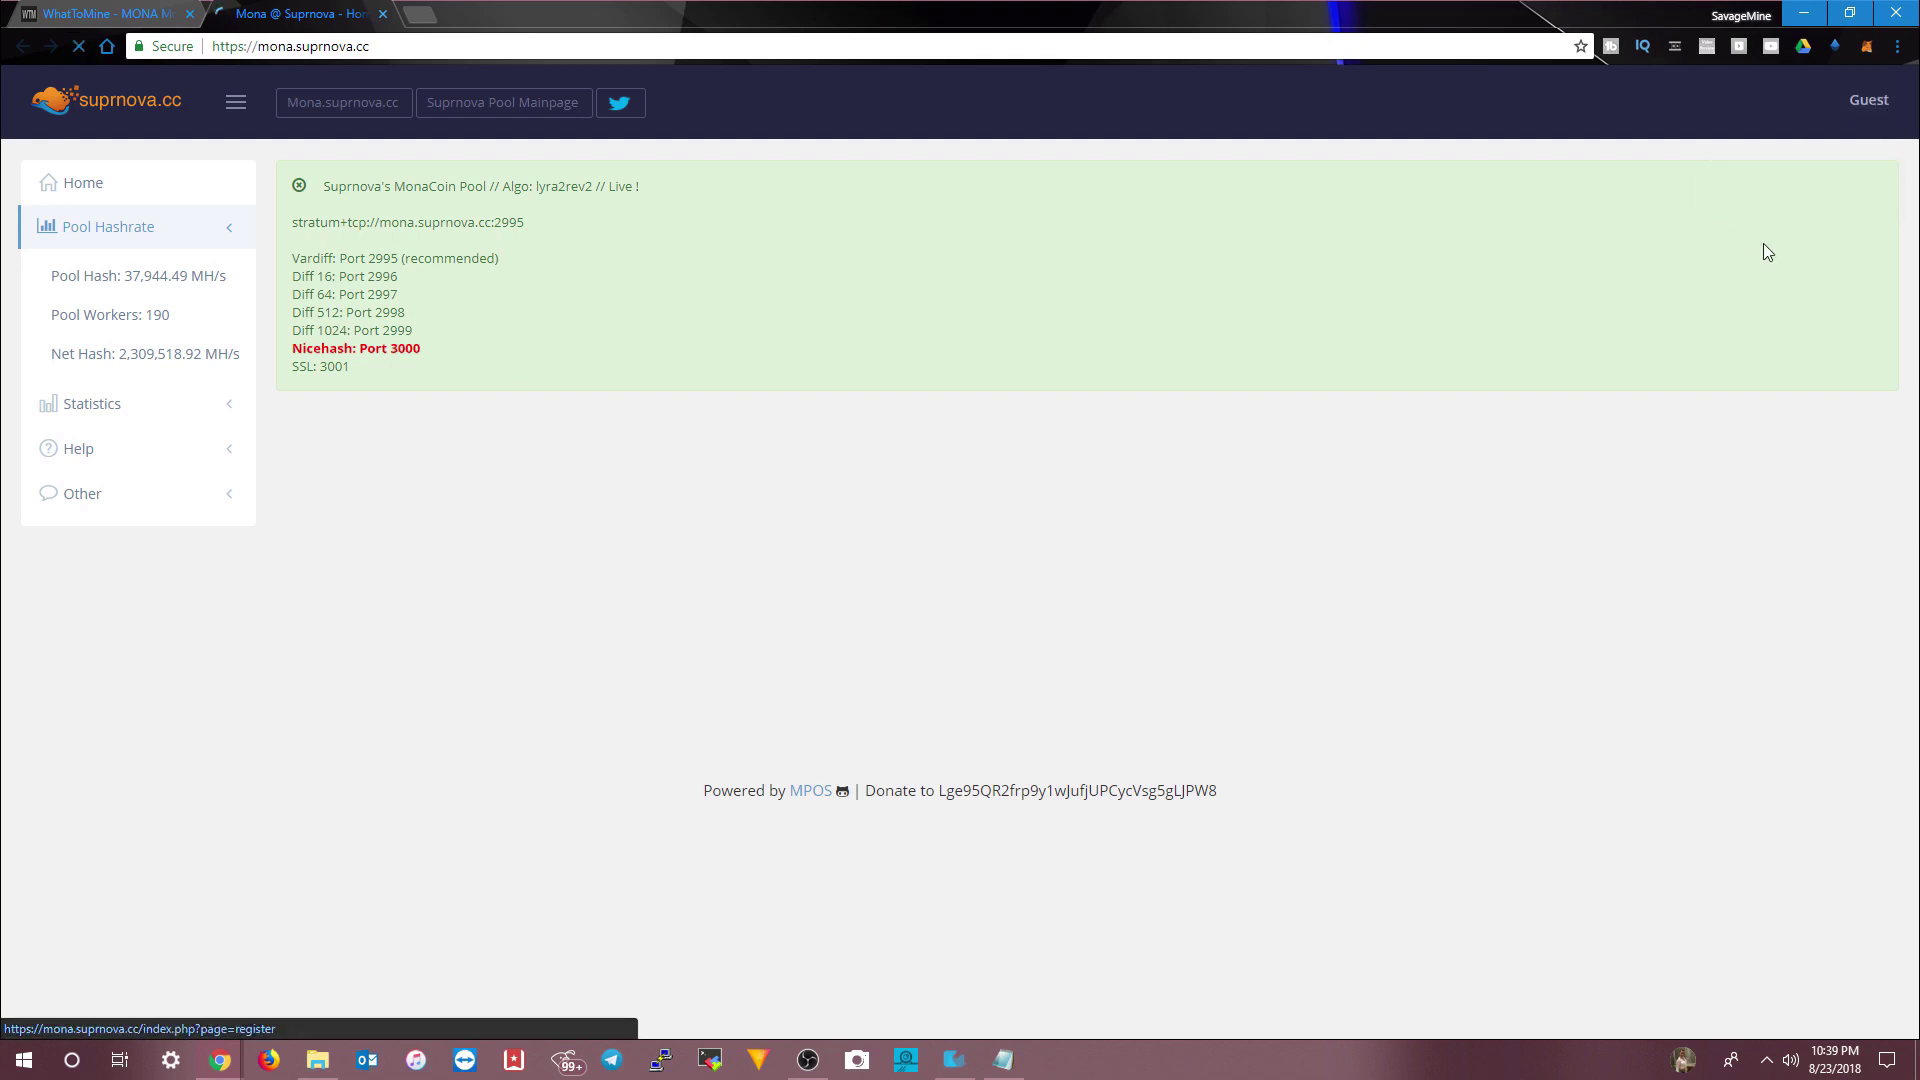
click(393, 548)
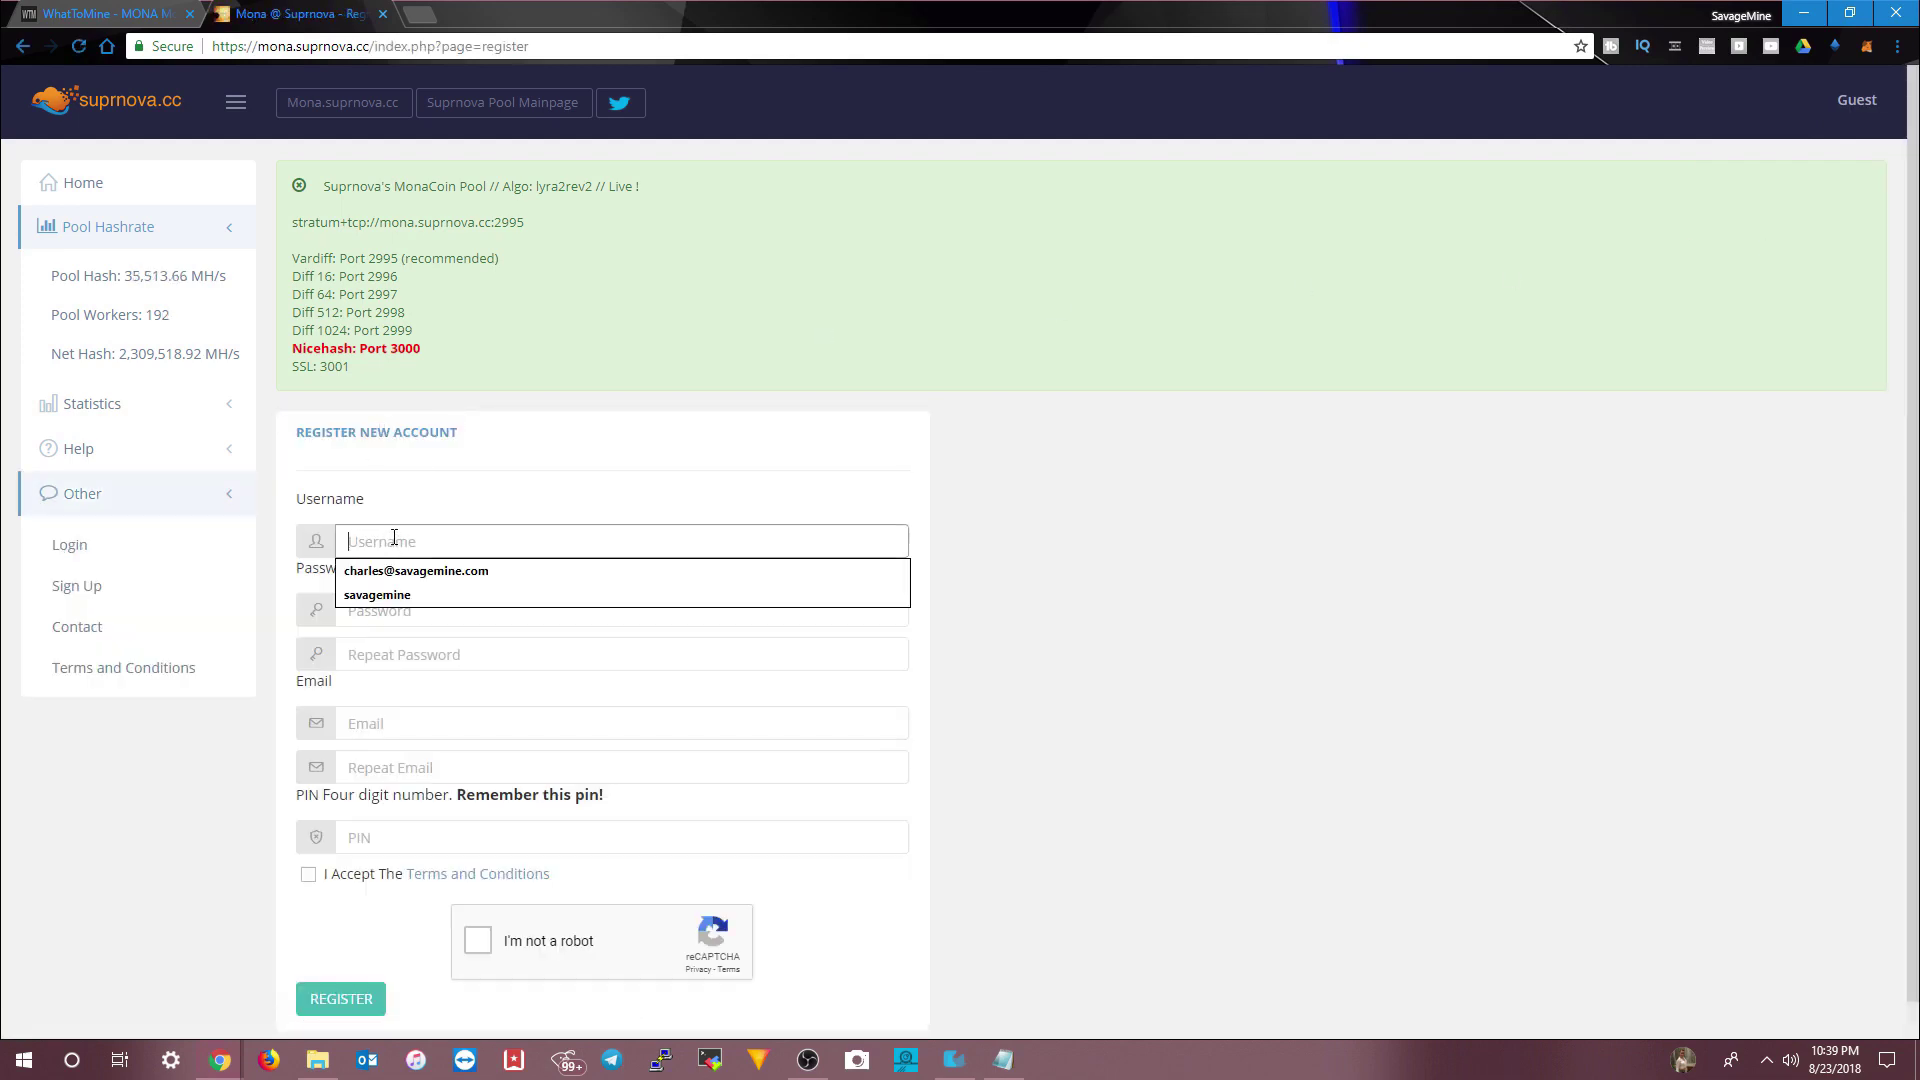
click(405, 589)
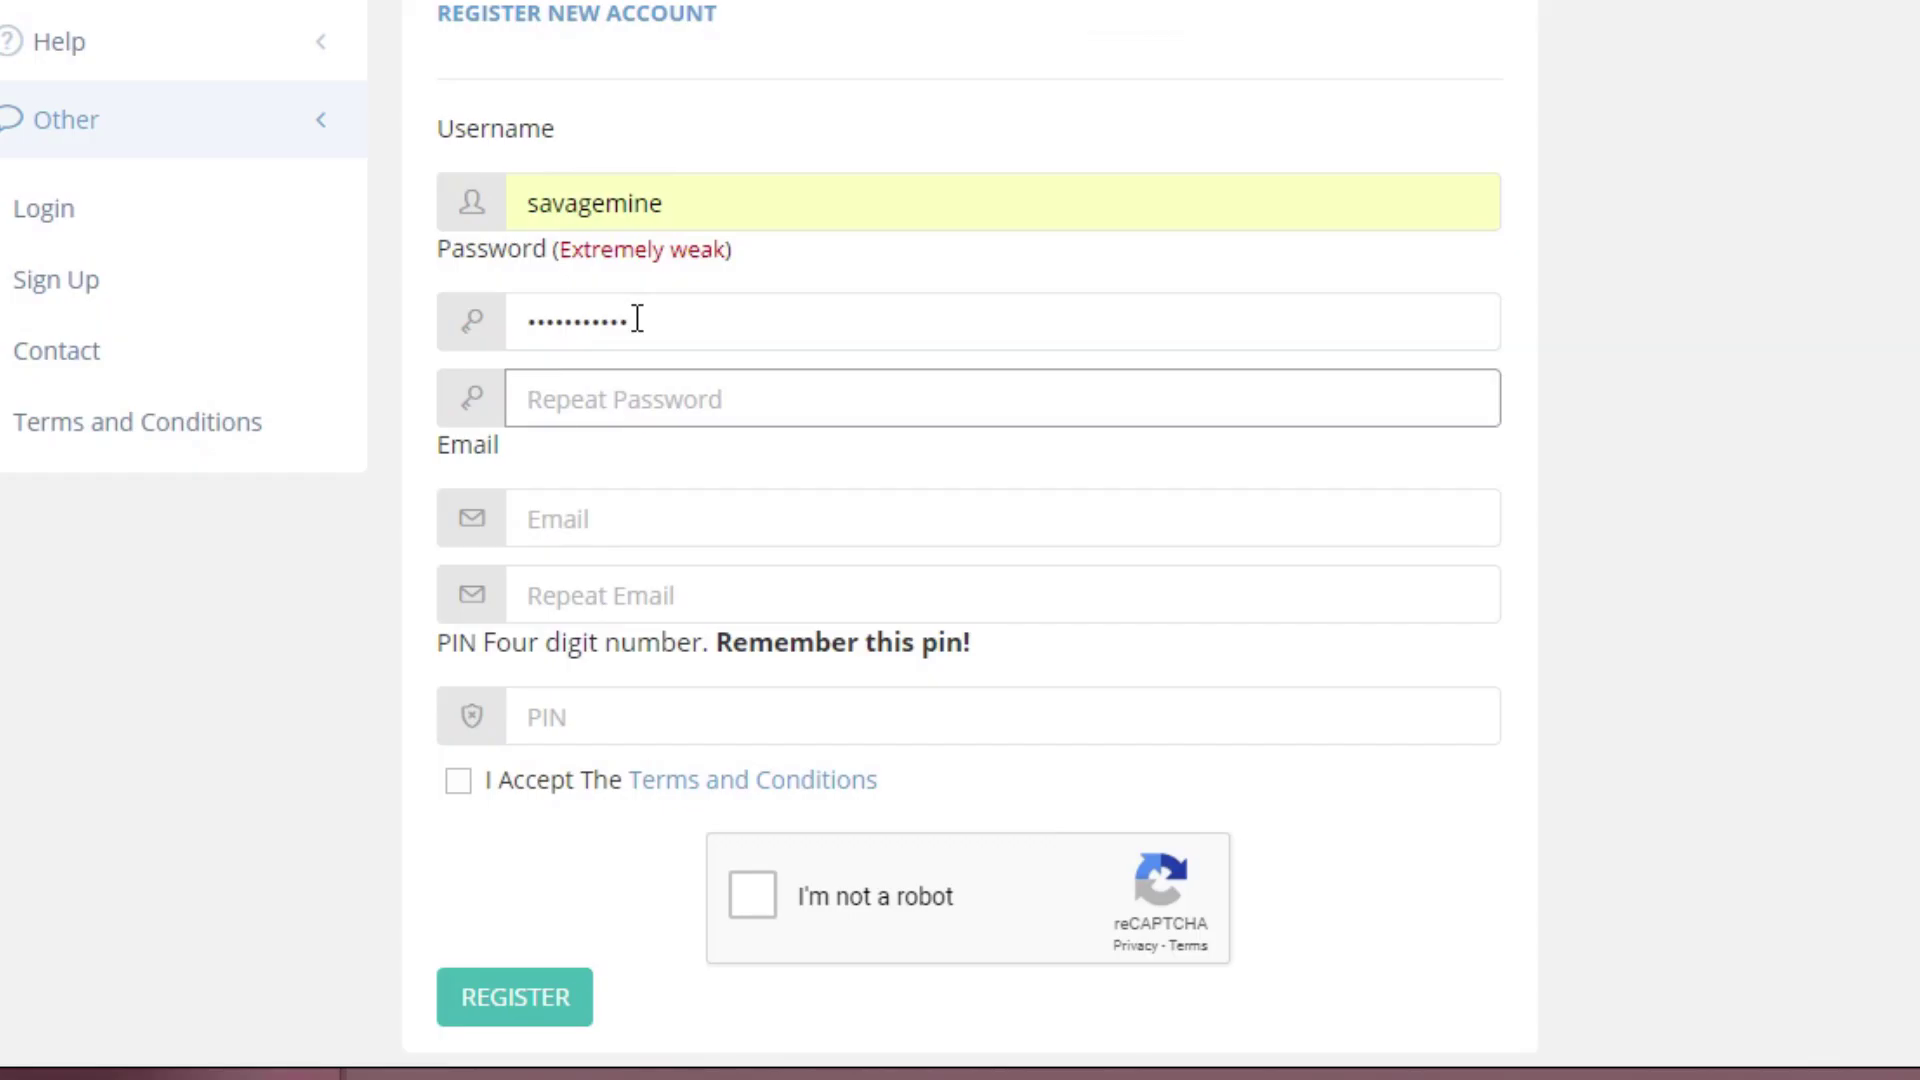
text(***********)
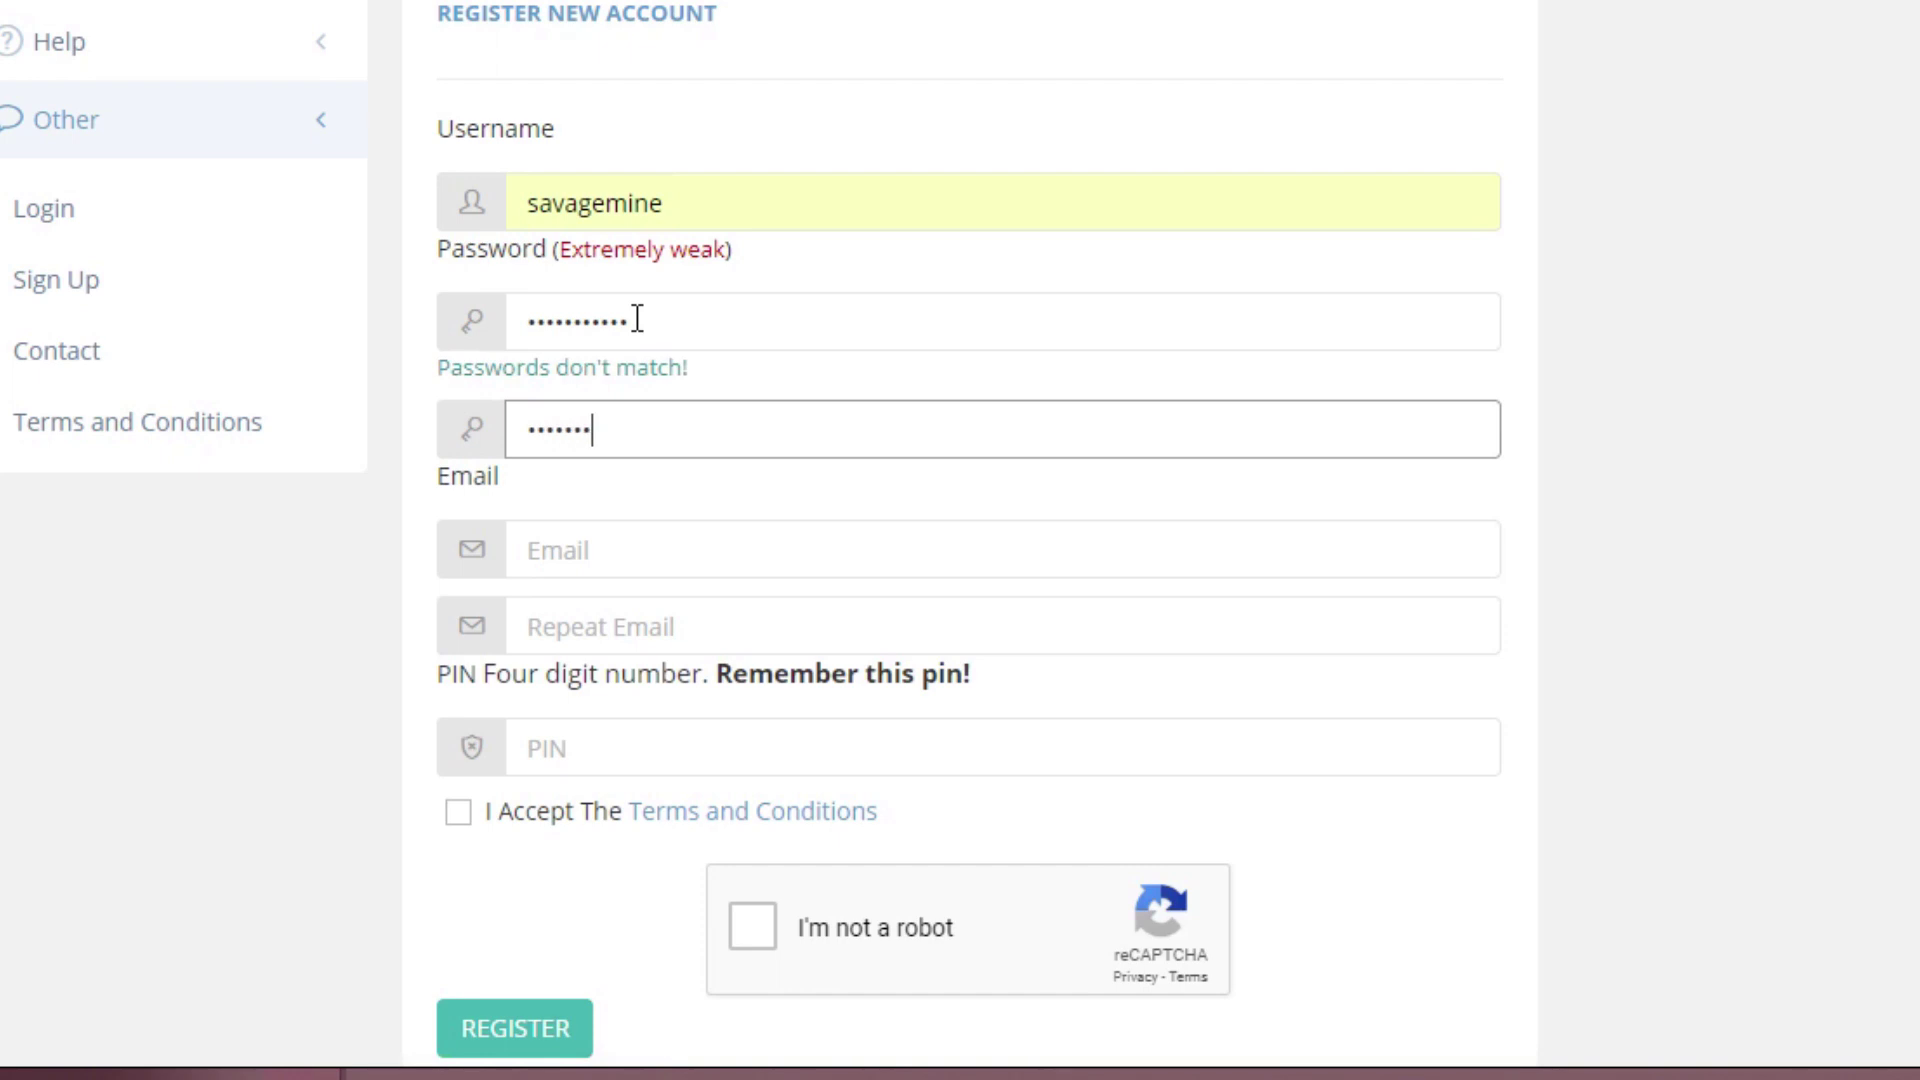
- Enter and confirm the e-mail address, add a 4-digit PIN, accept the terms, and start the reCAPTCHA
key(Tab)
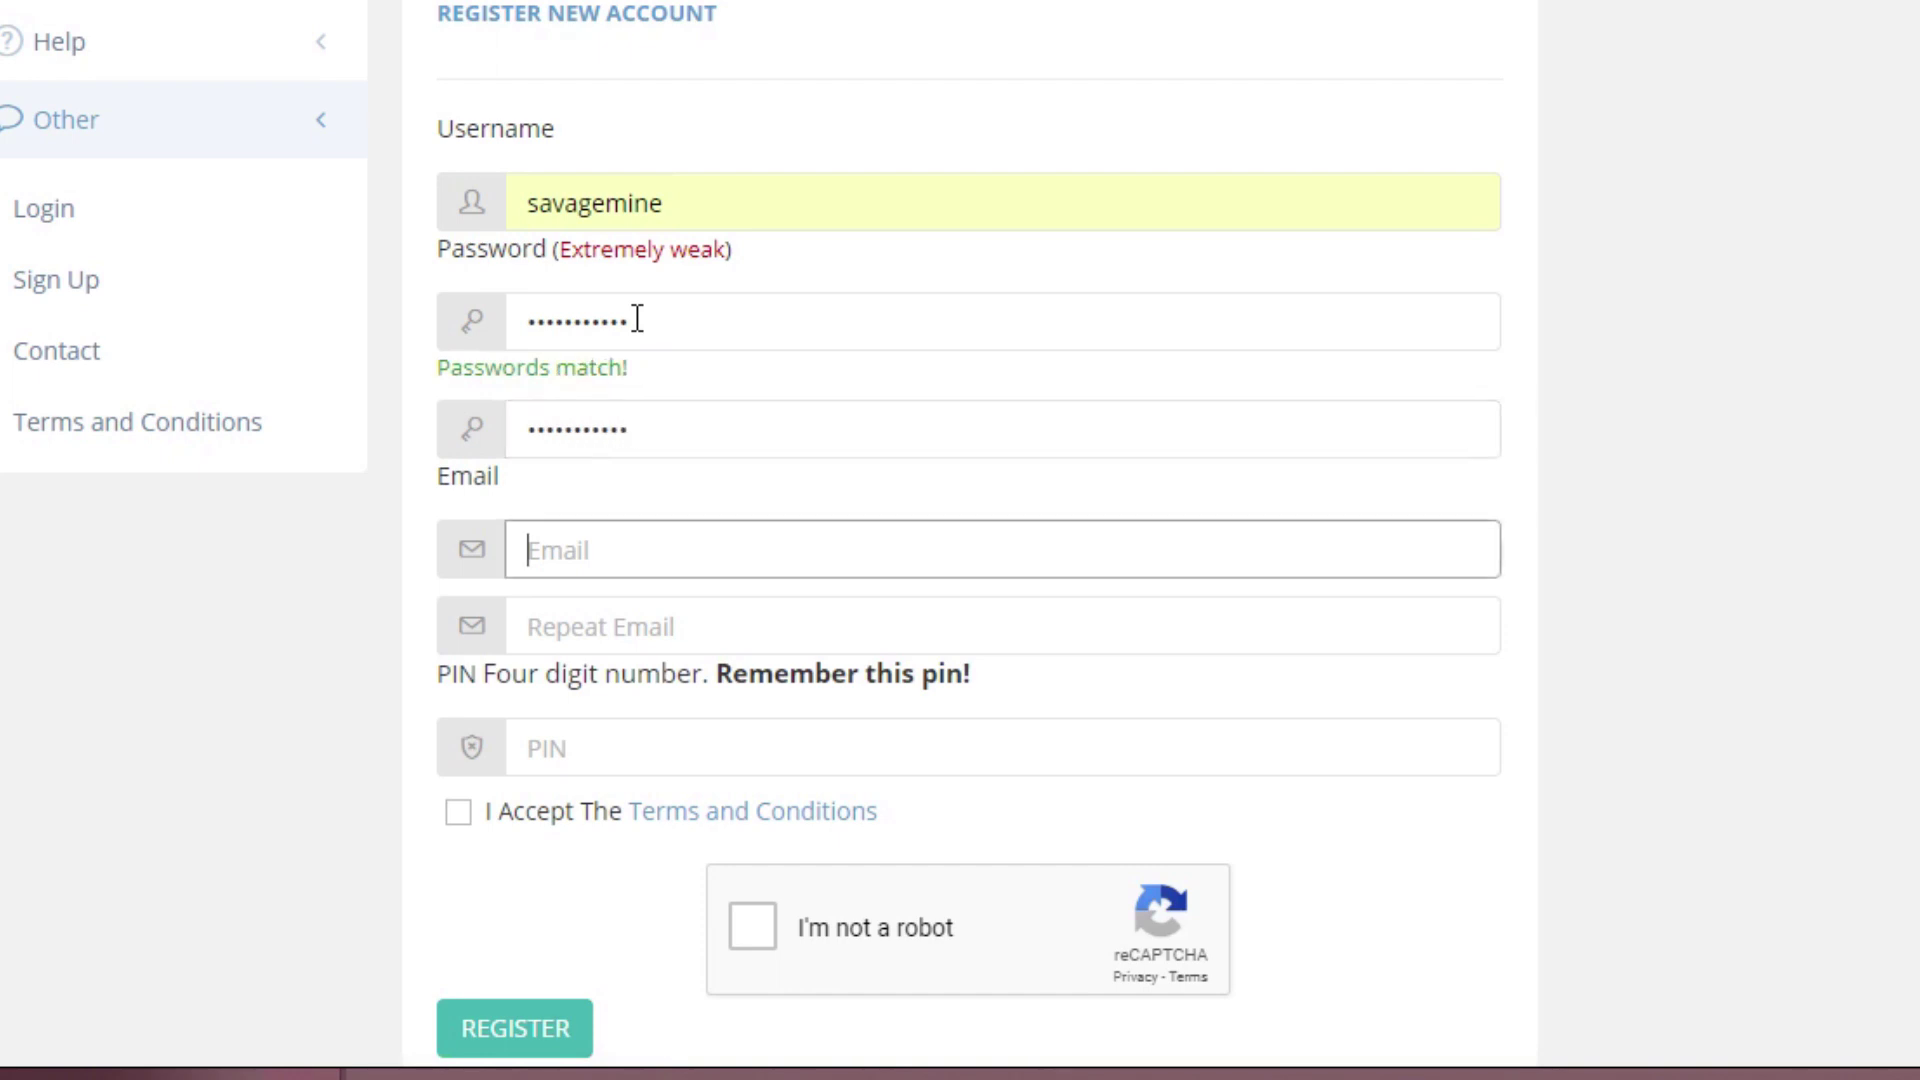
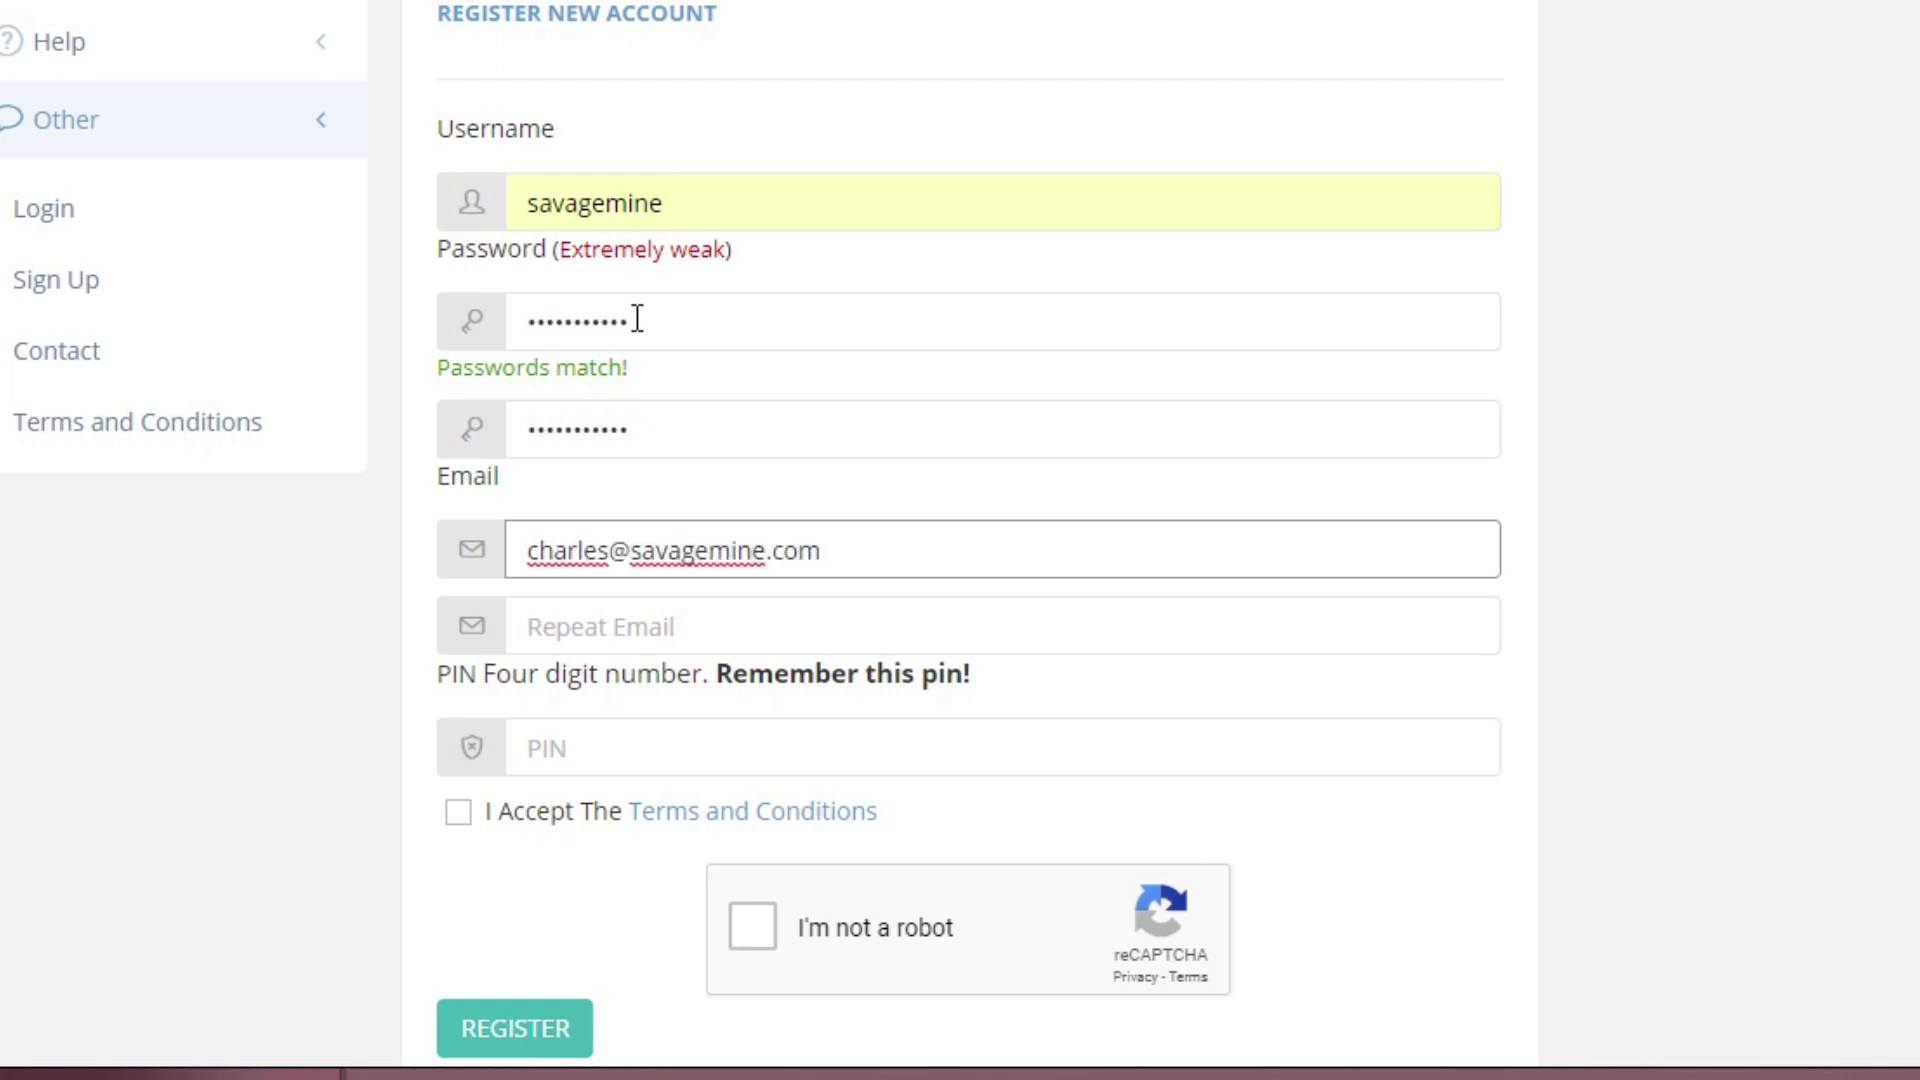
key(Tab)
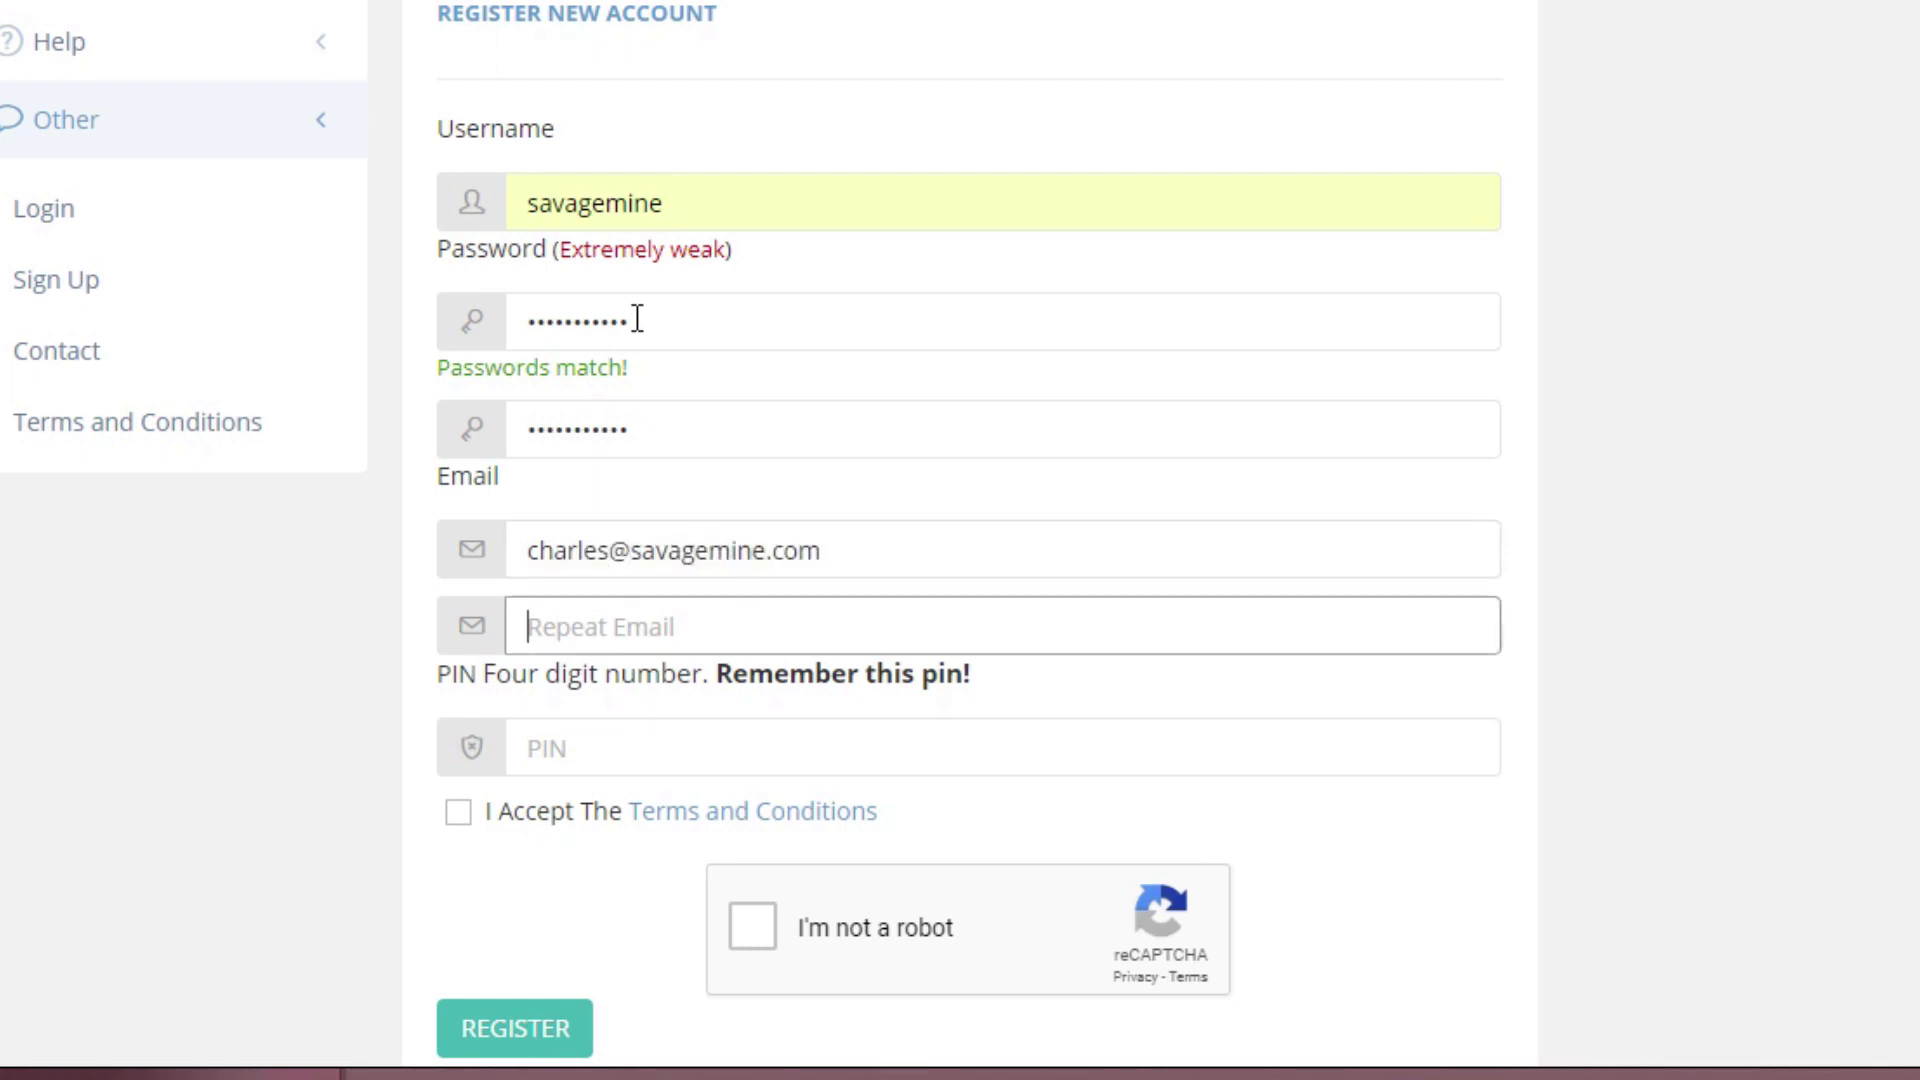
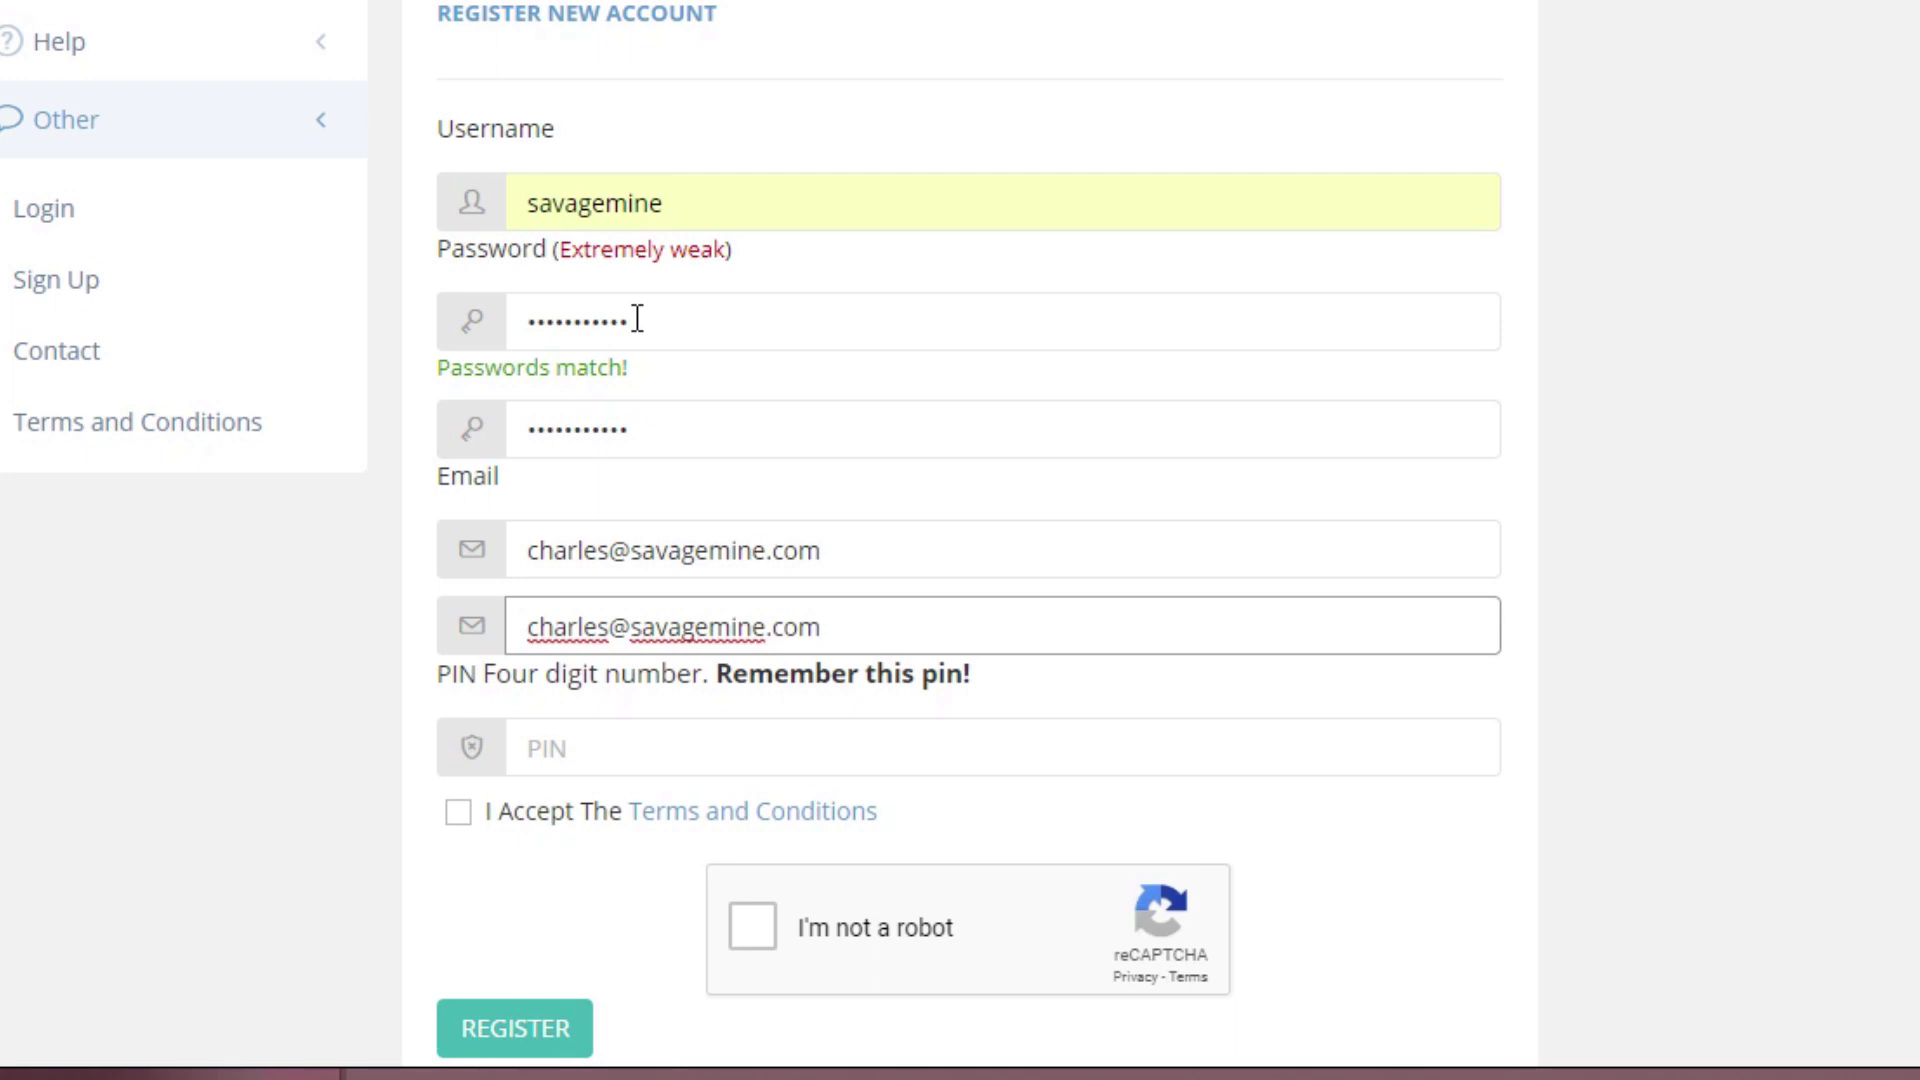
key(Tab)
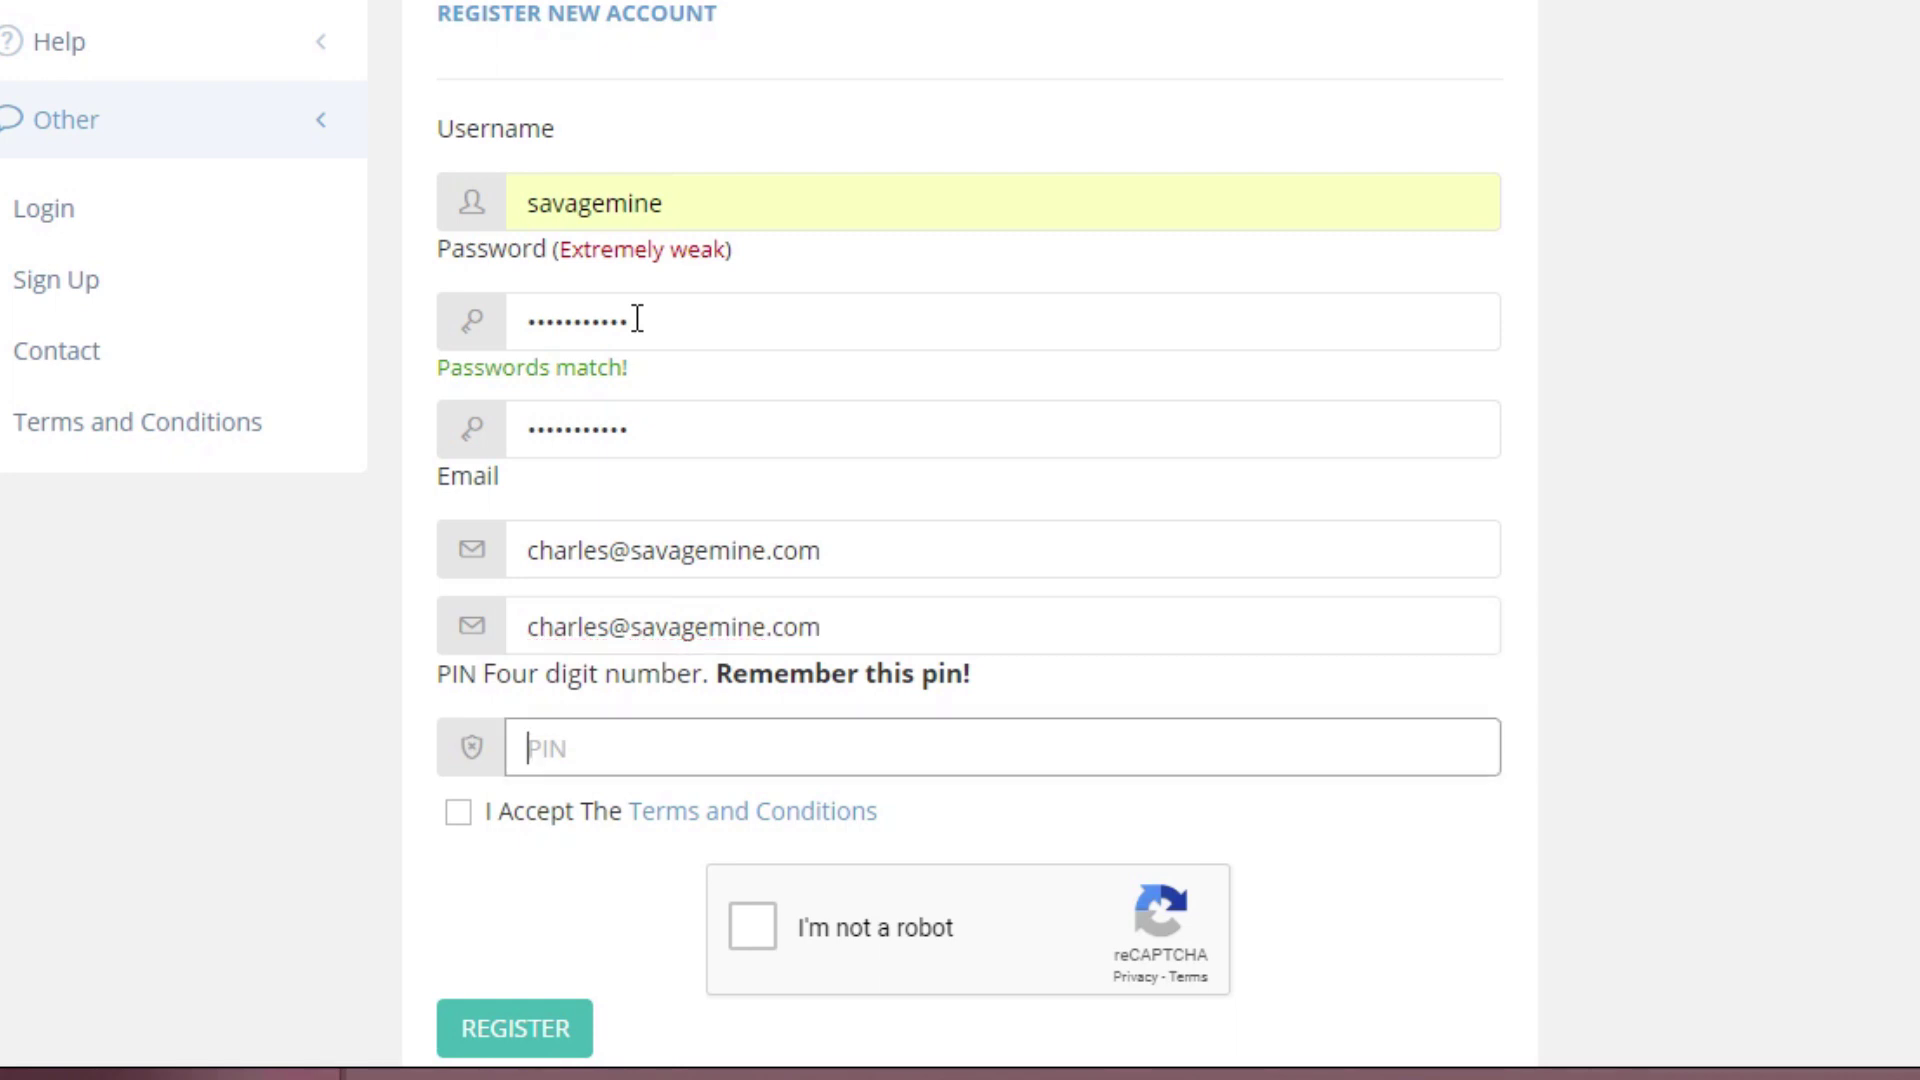
text(1234)
click(459, 813)
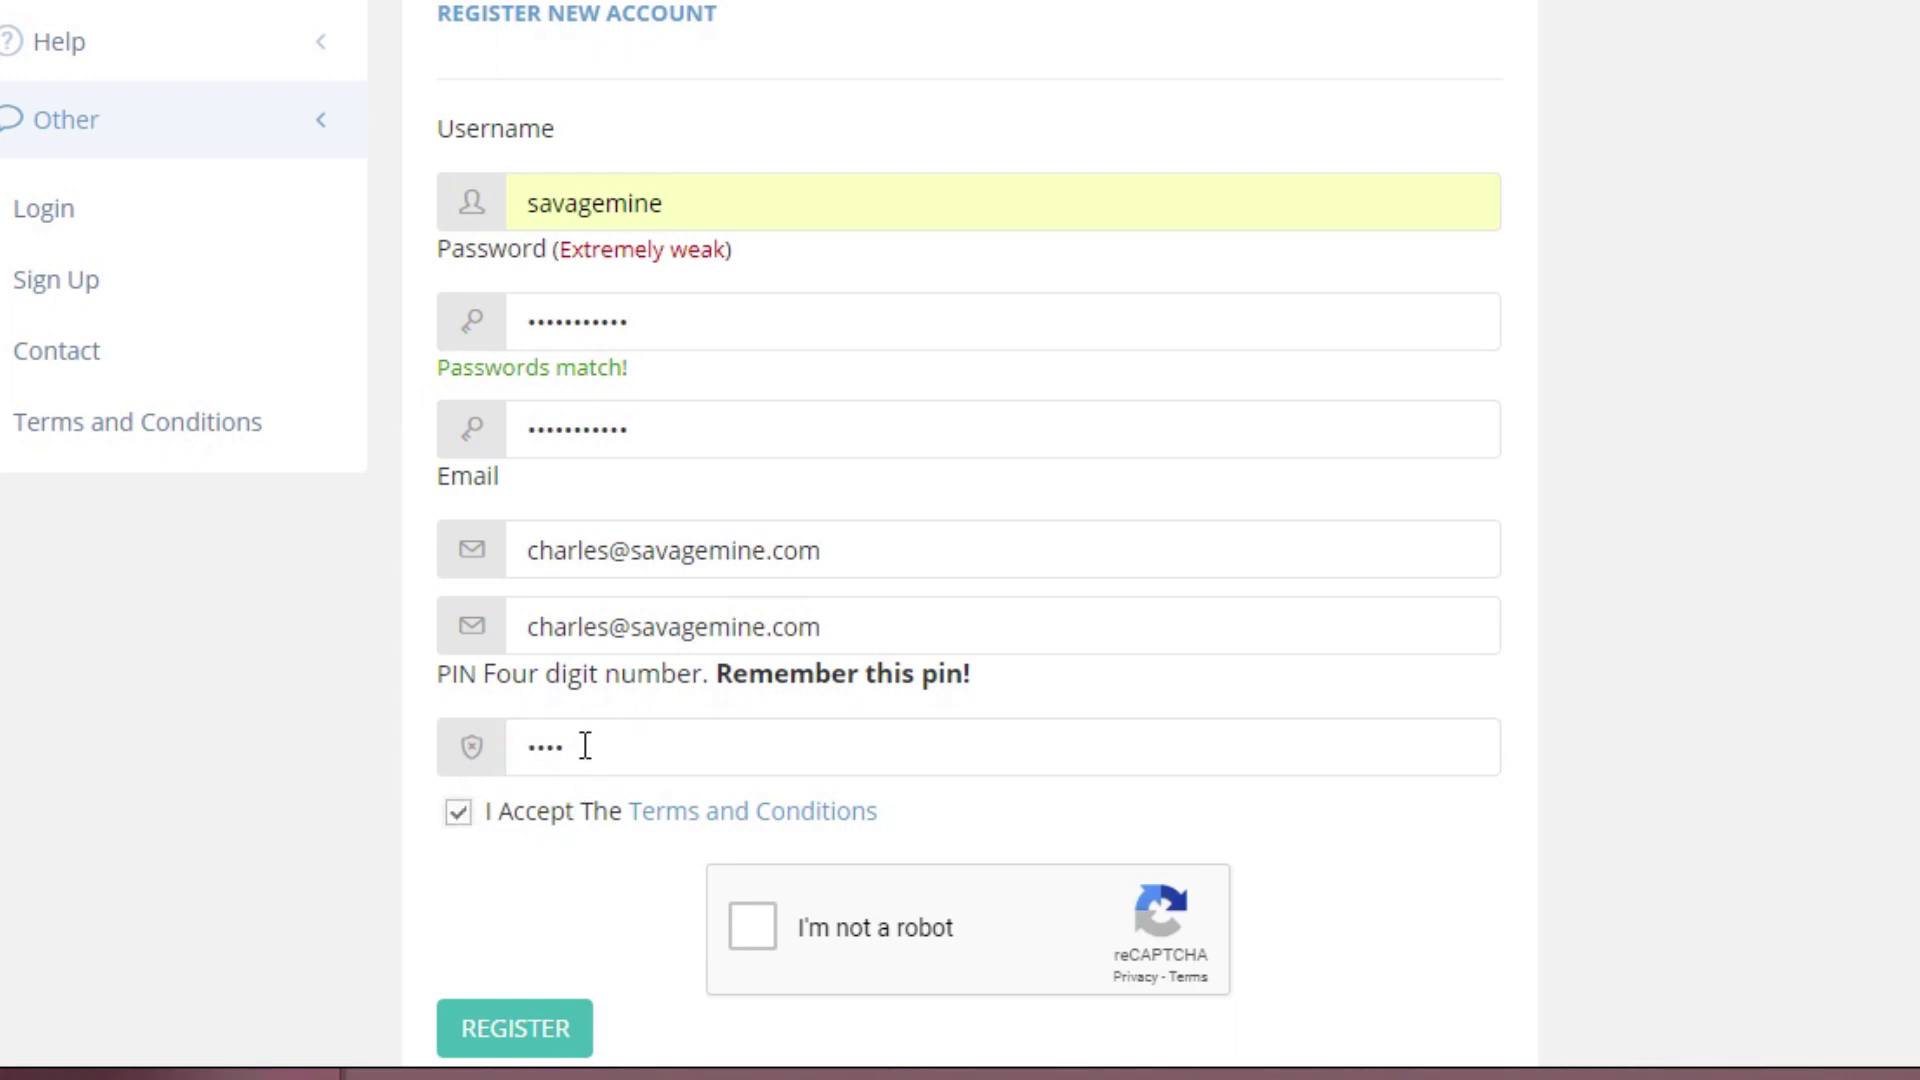
click(753, 928)
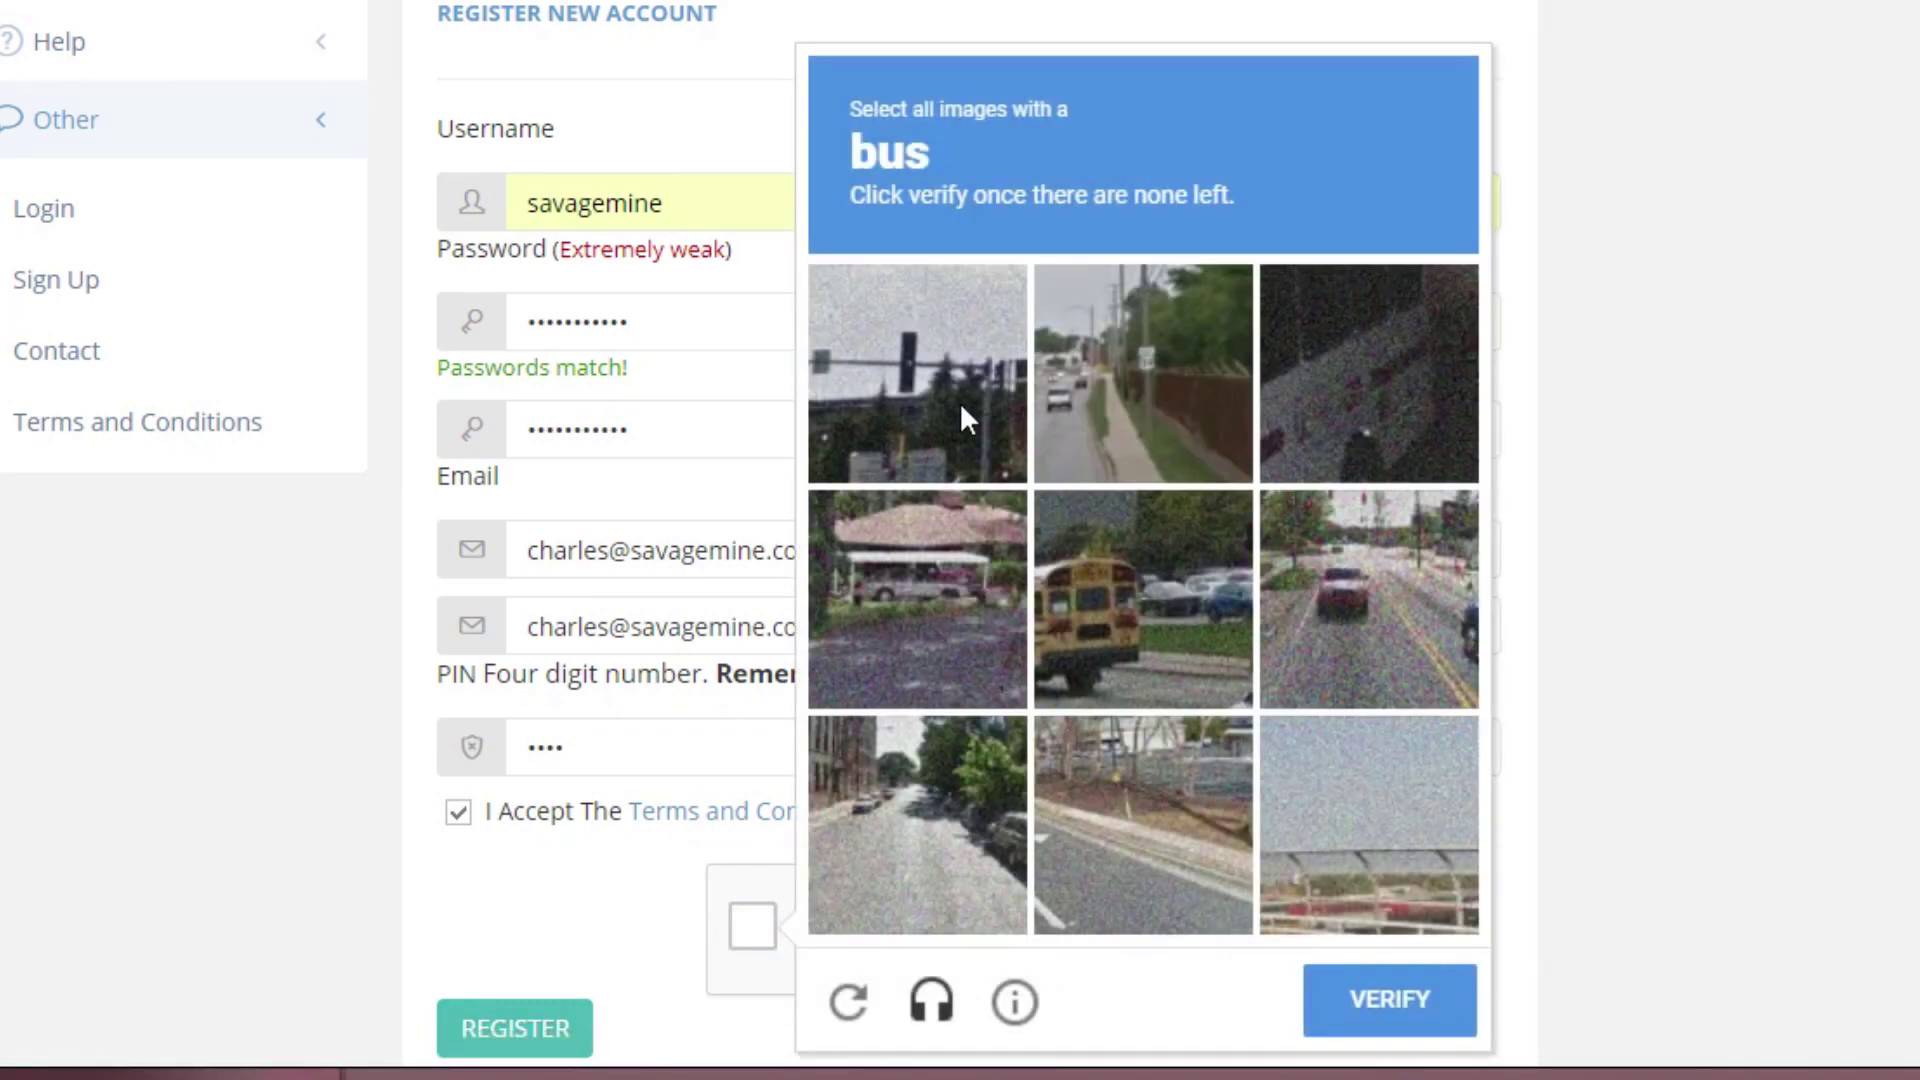
- Pass the reCAPTCHA by selecting every bus picture and verifying
click(1116, 564)
click(975, 600)
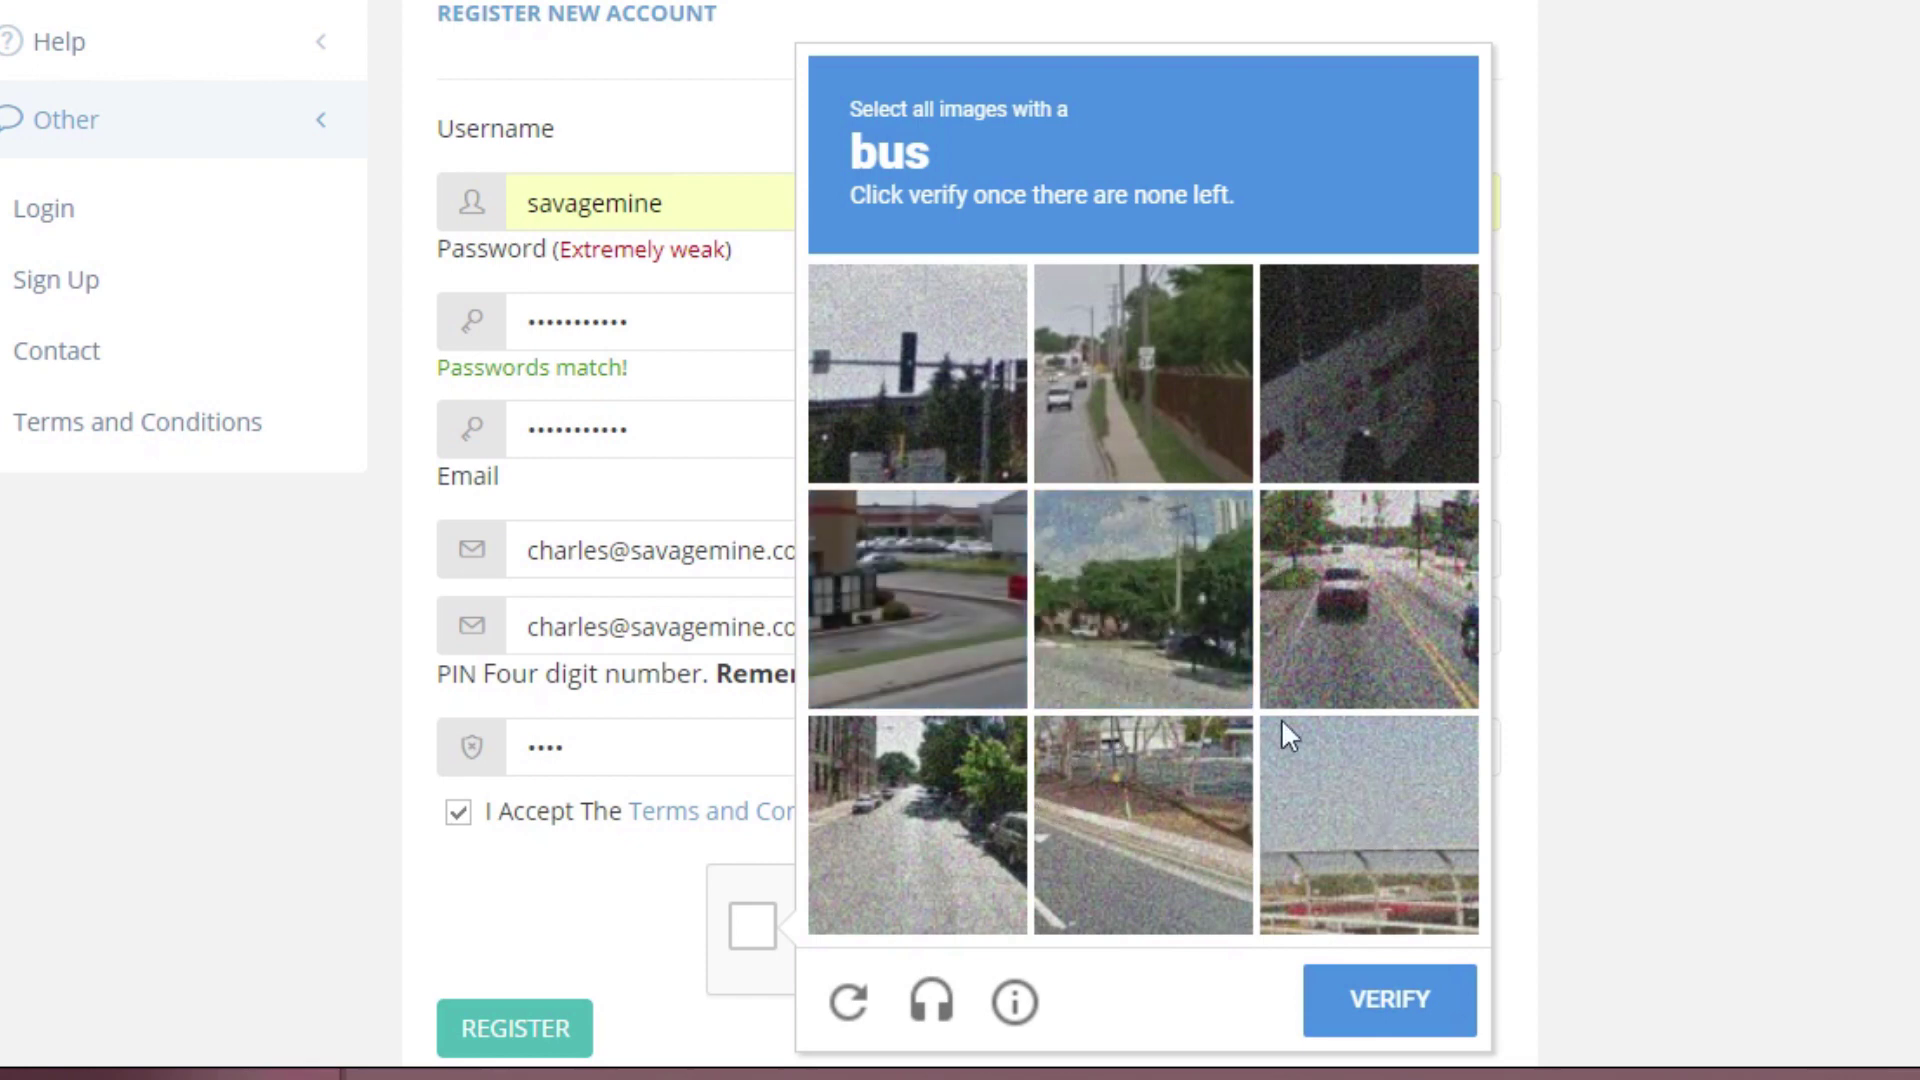
click(1368, 422)
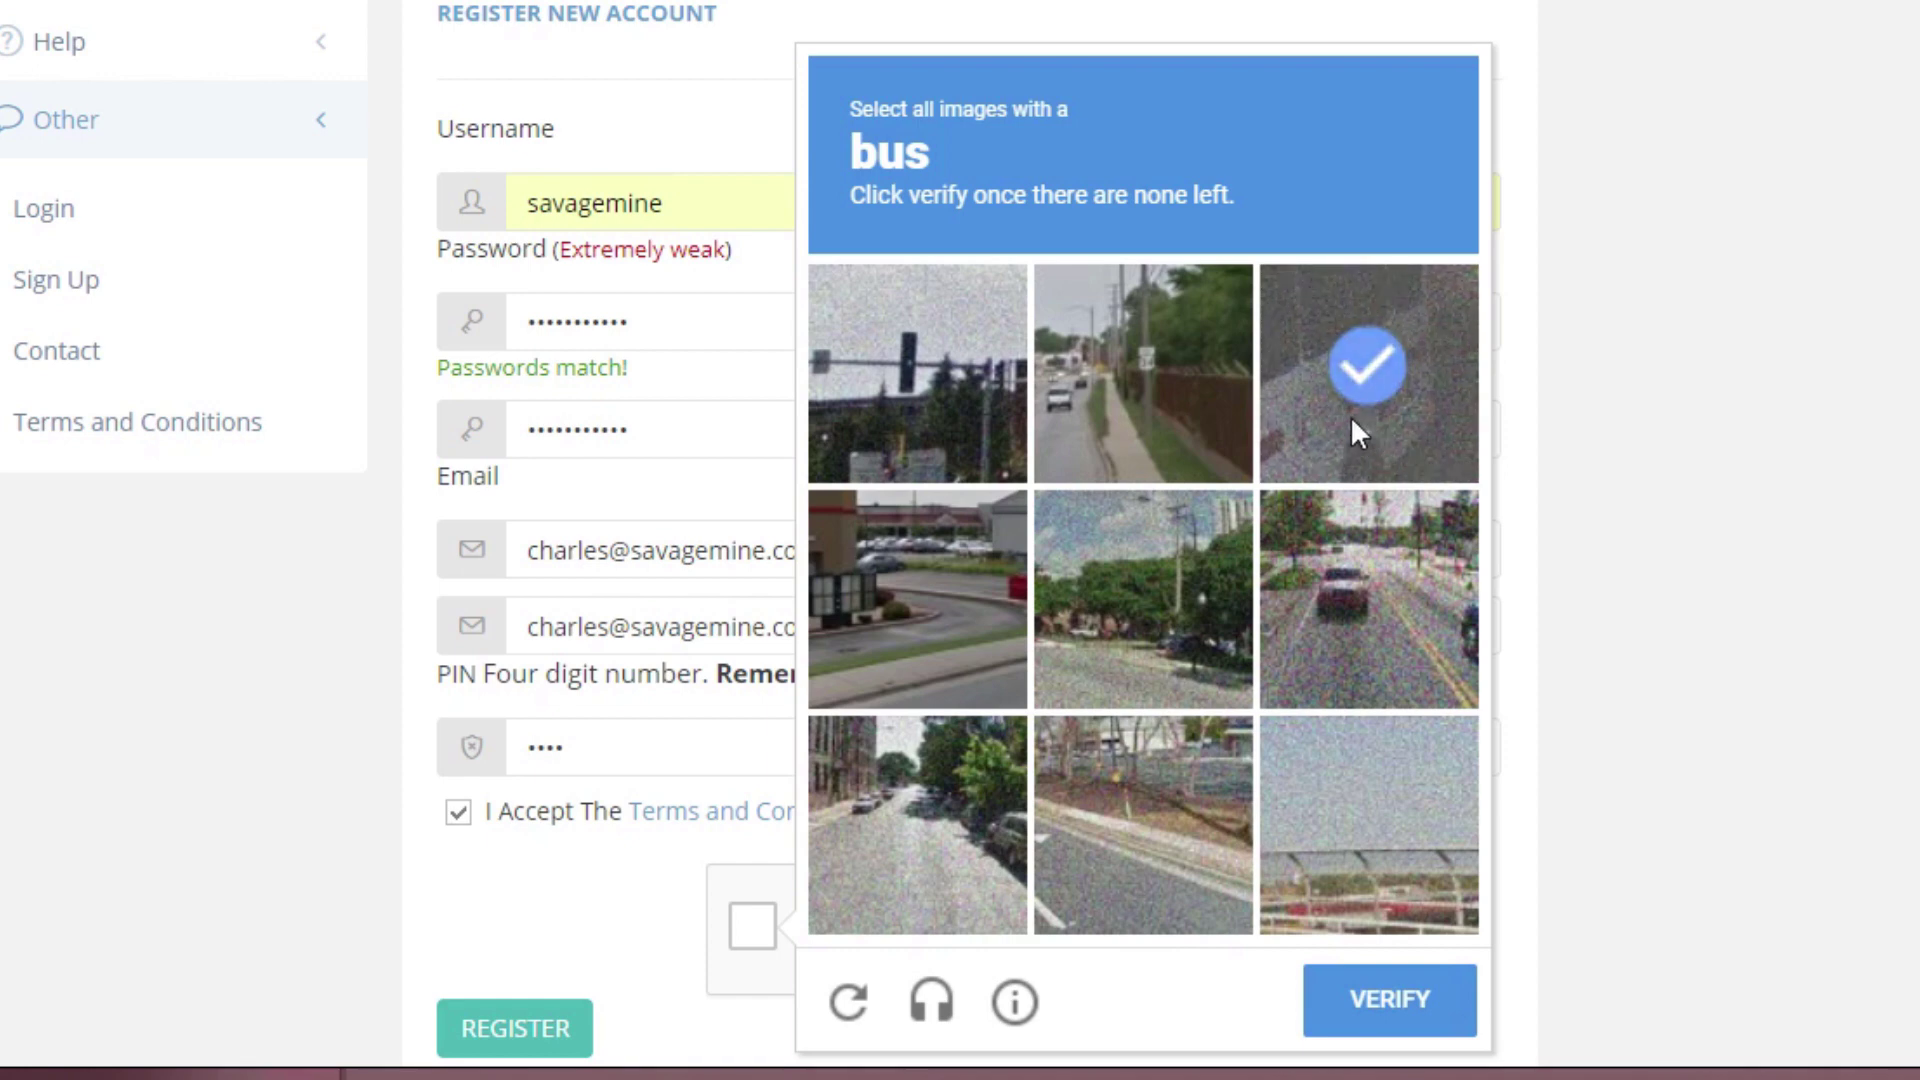
click(1342, 367)
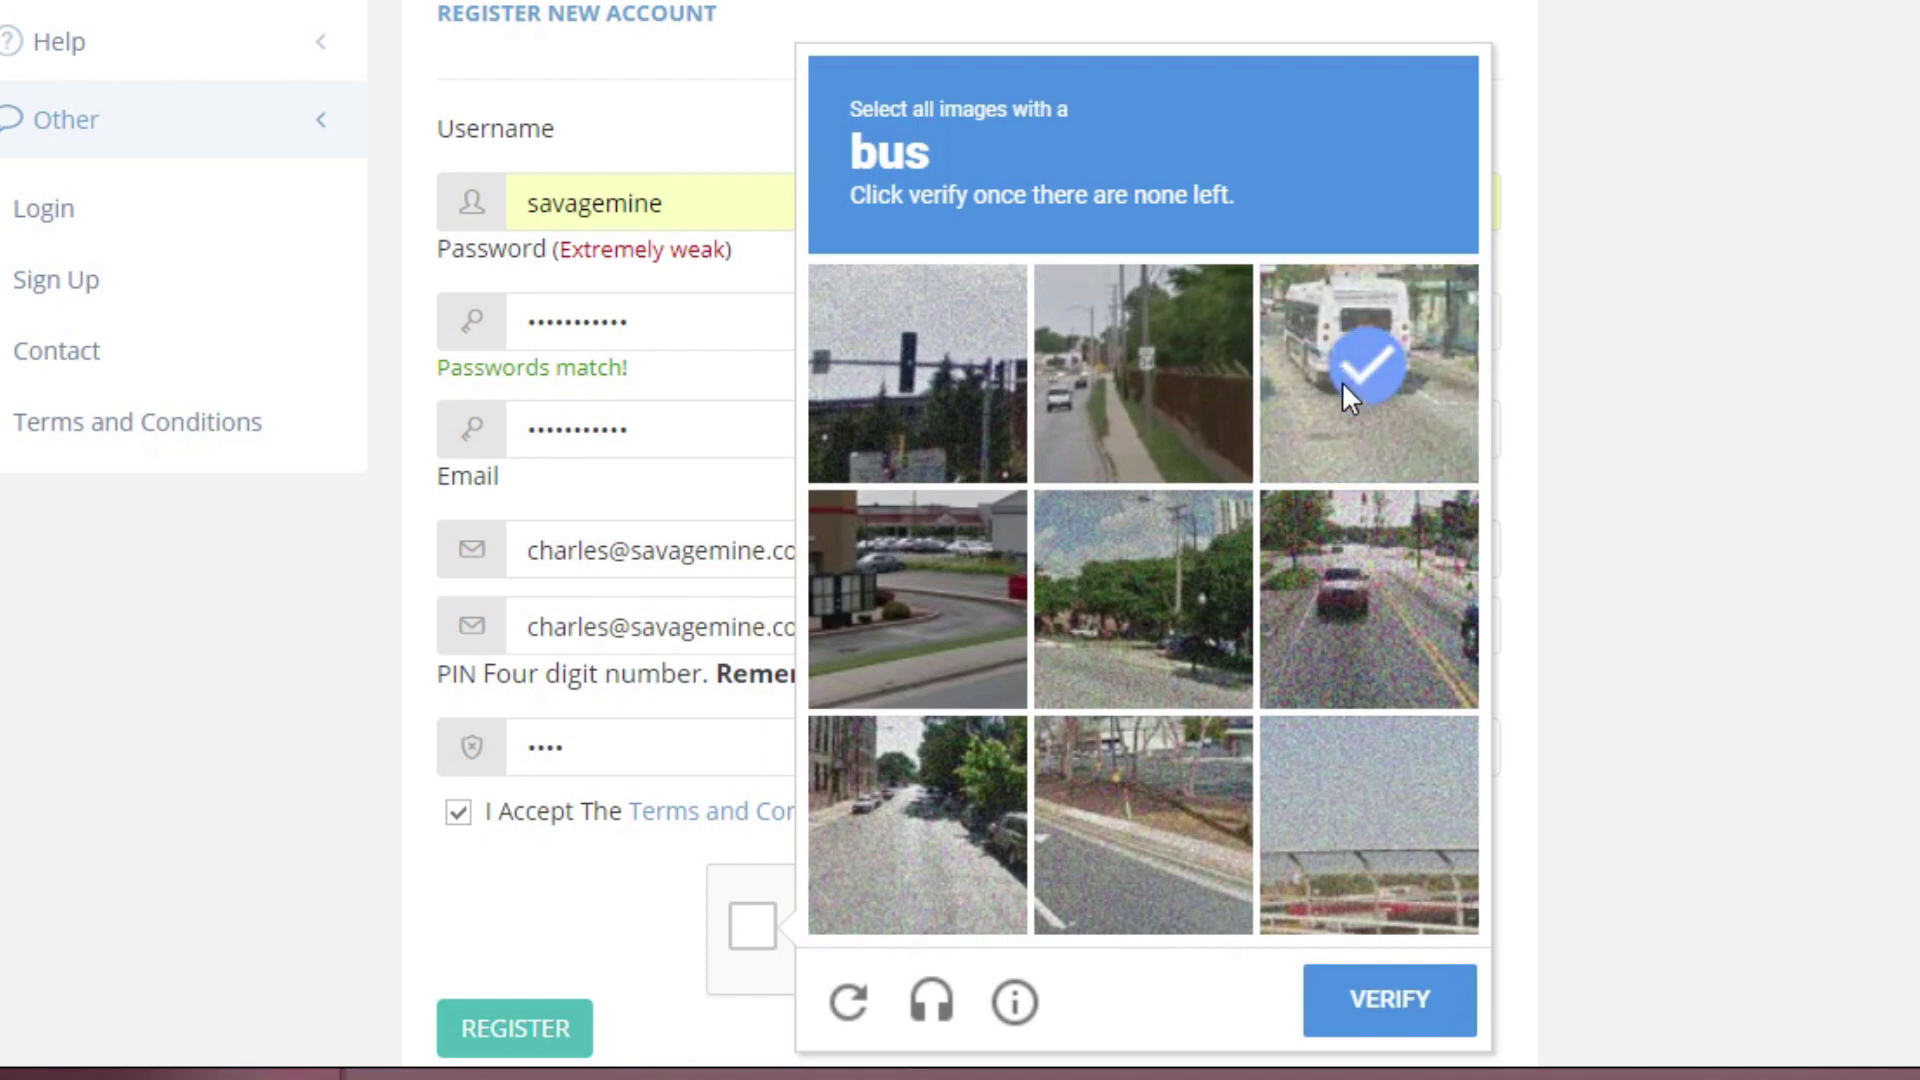
click(1391, 1004)
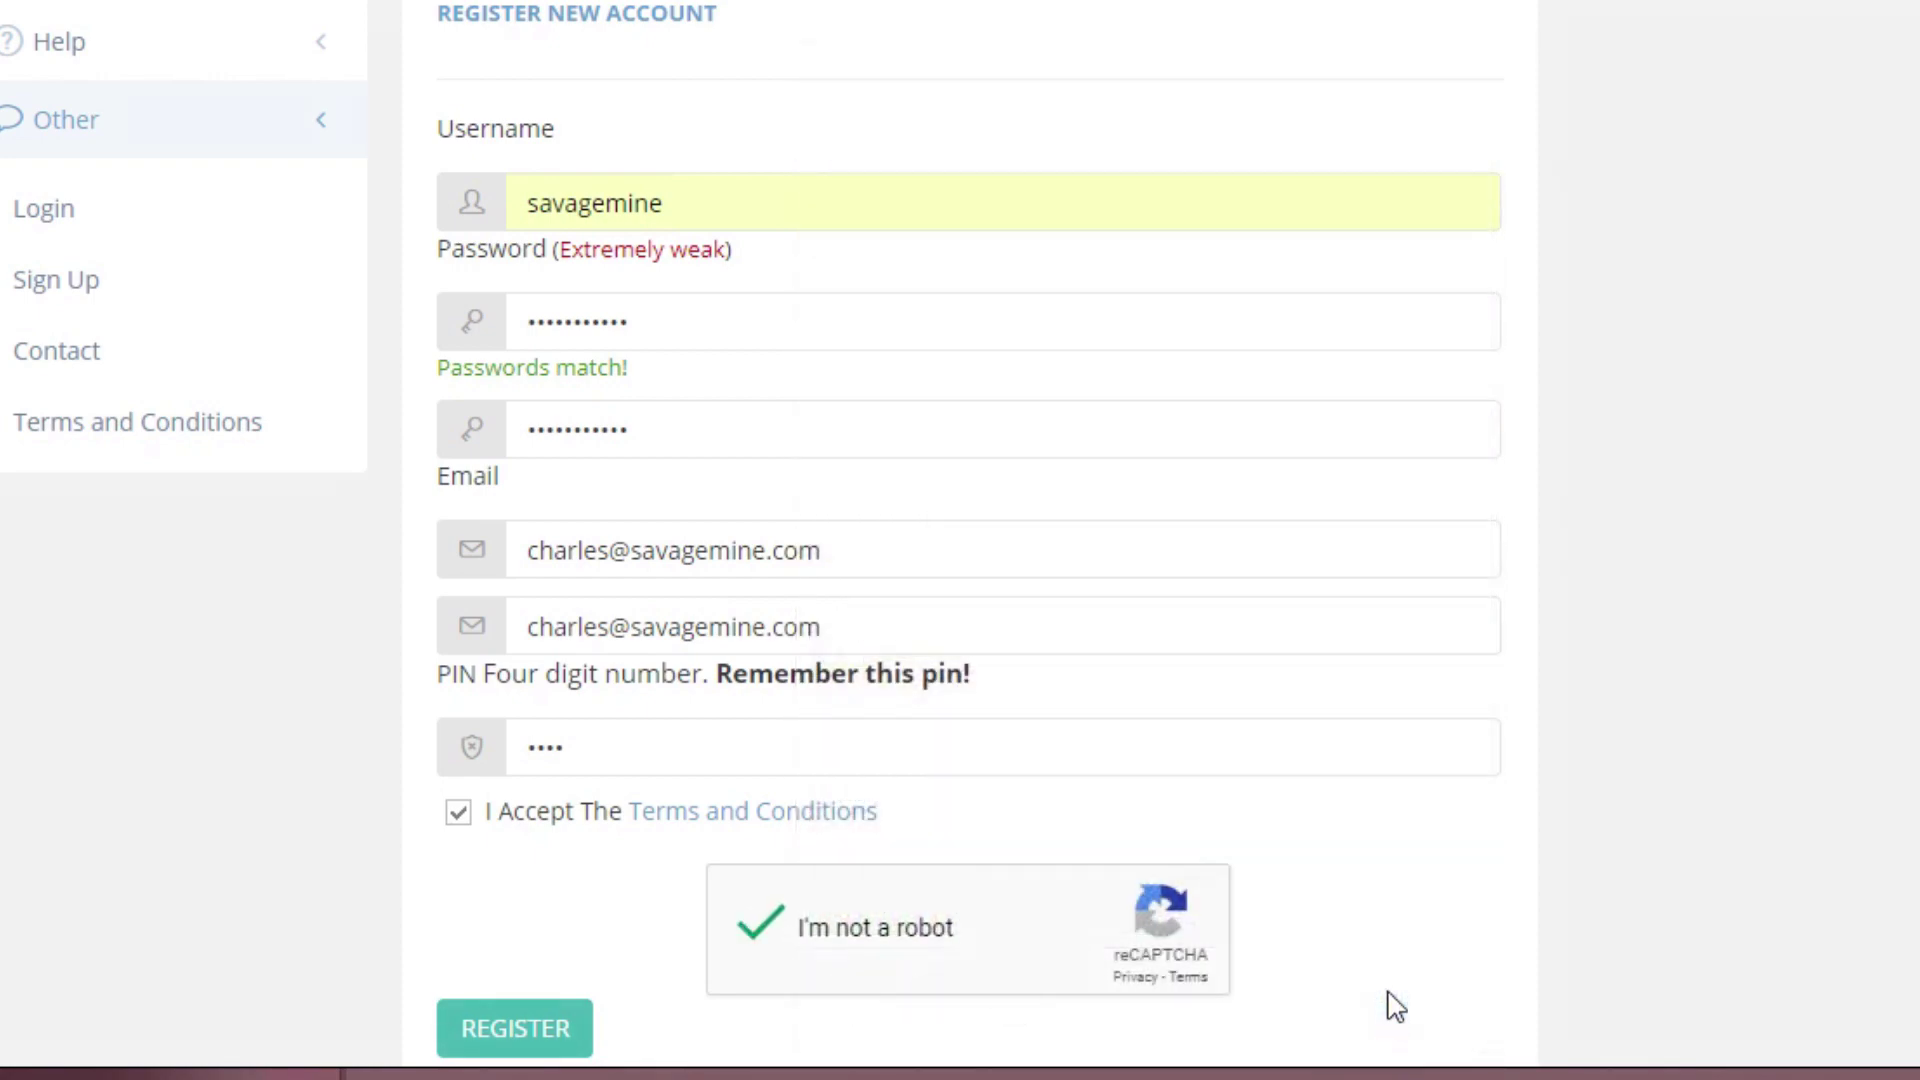
- Submit the registration, decline Chrome's password saving, and go to the pool login page
click(496, 1030)
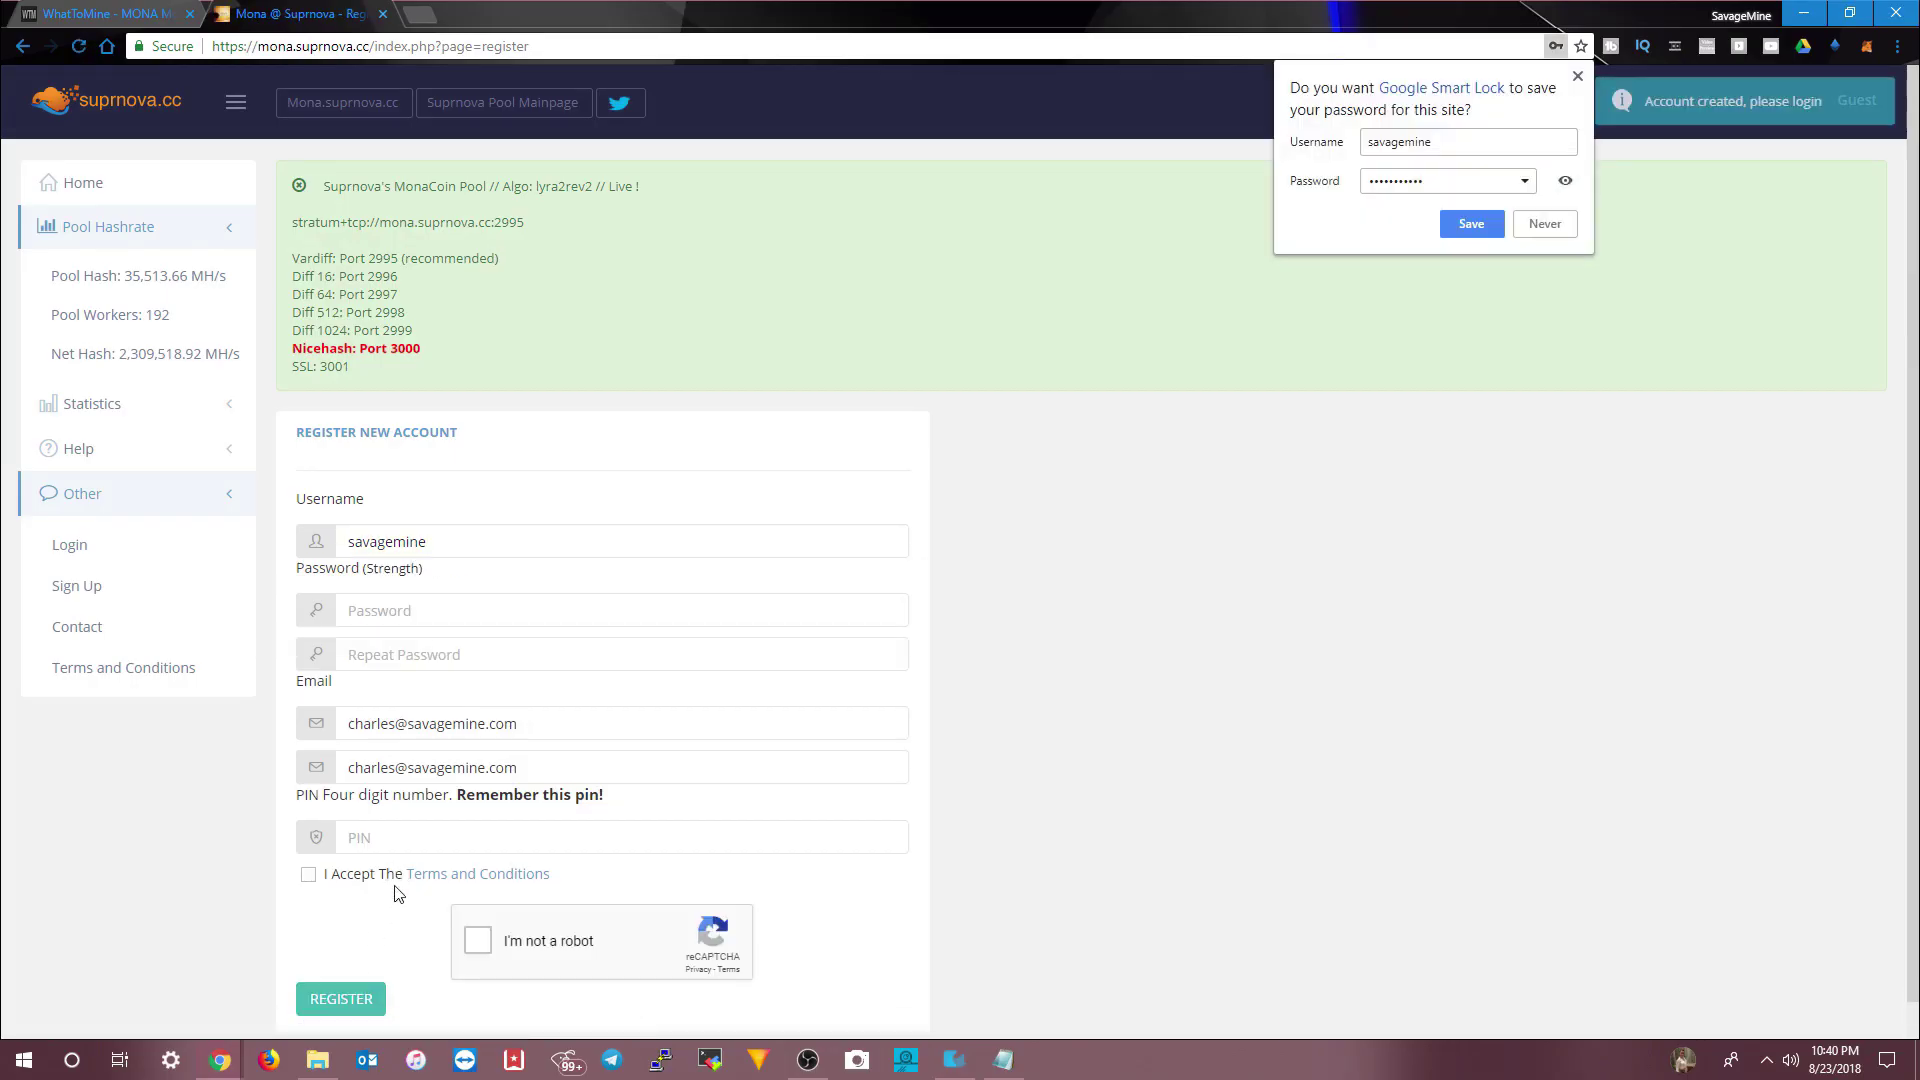
click(1527, 230)
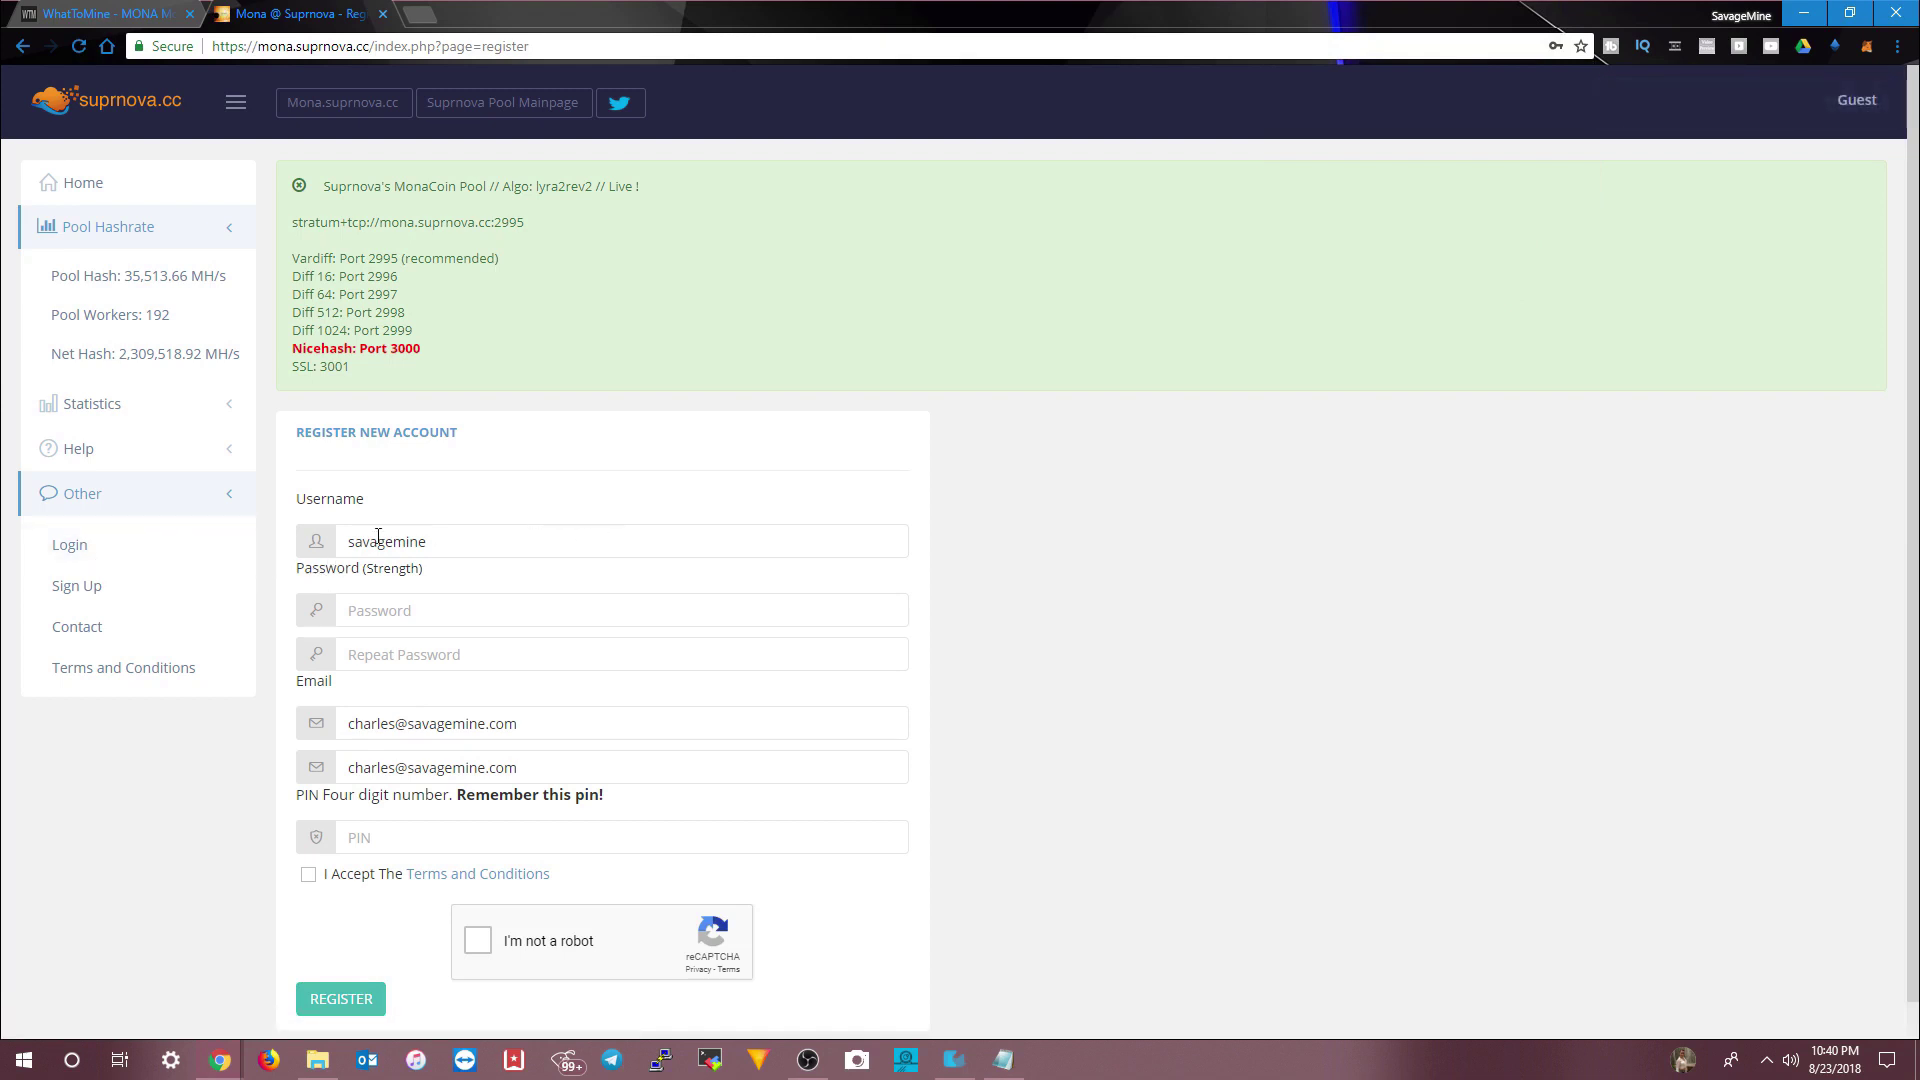
click(80, 551)
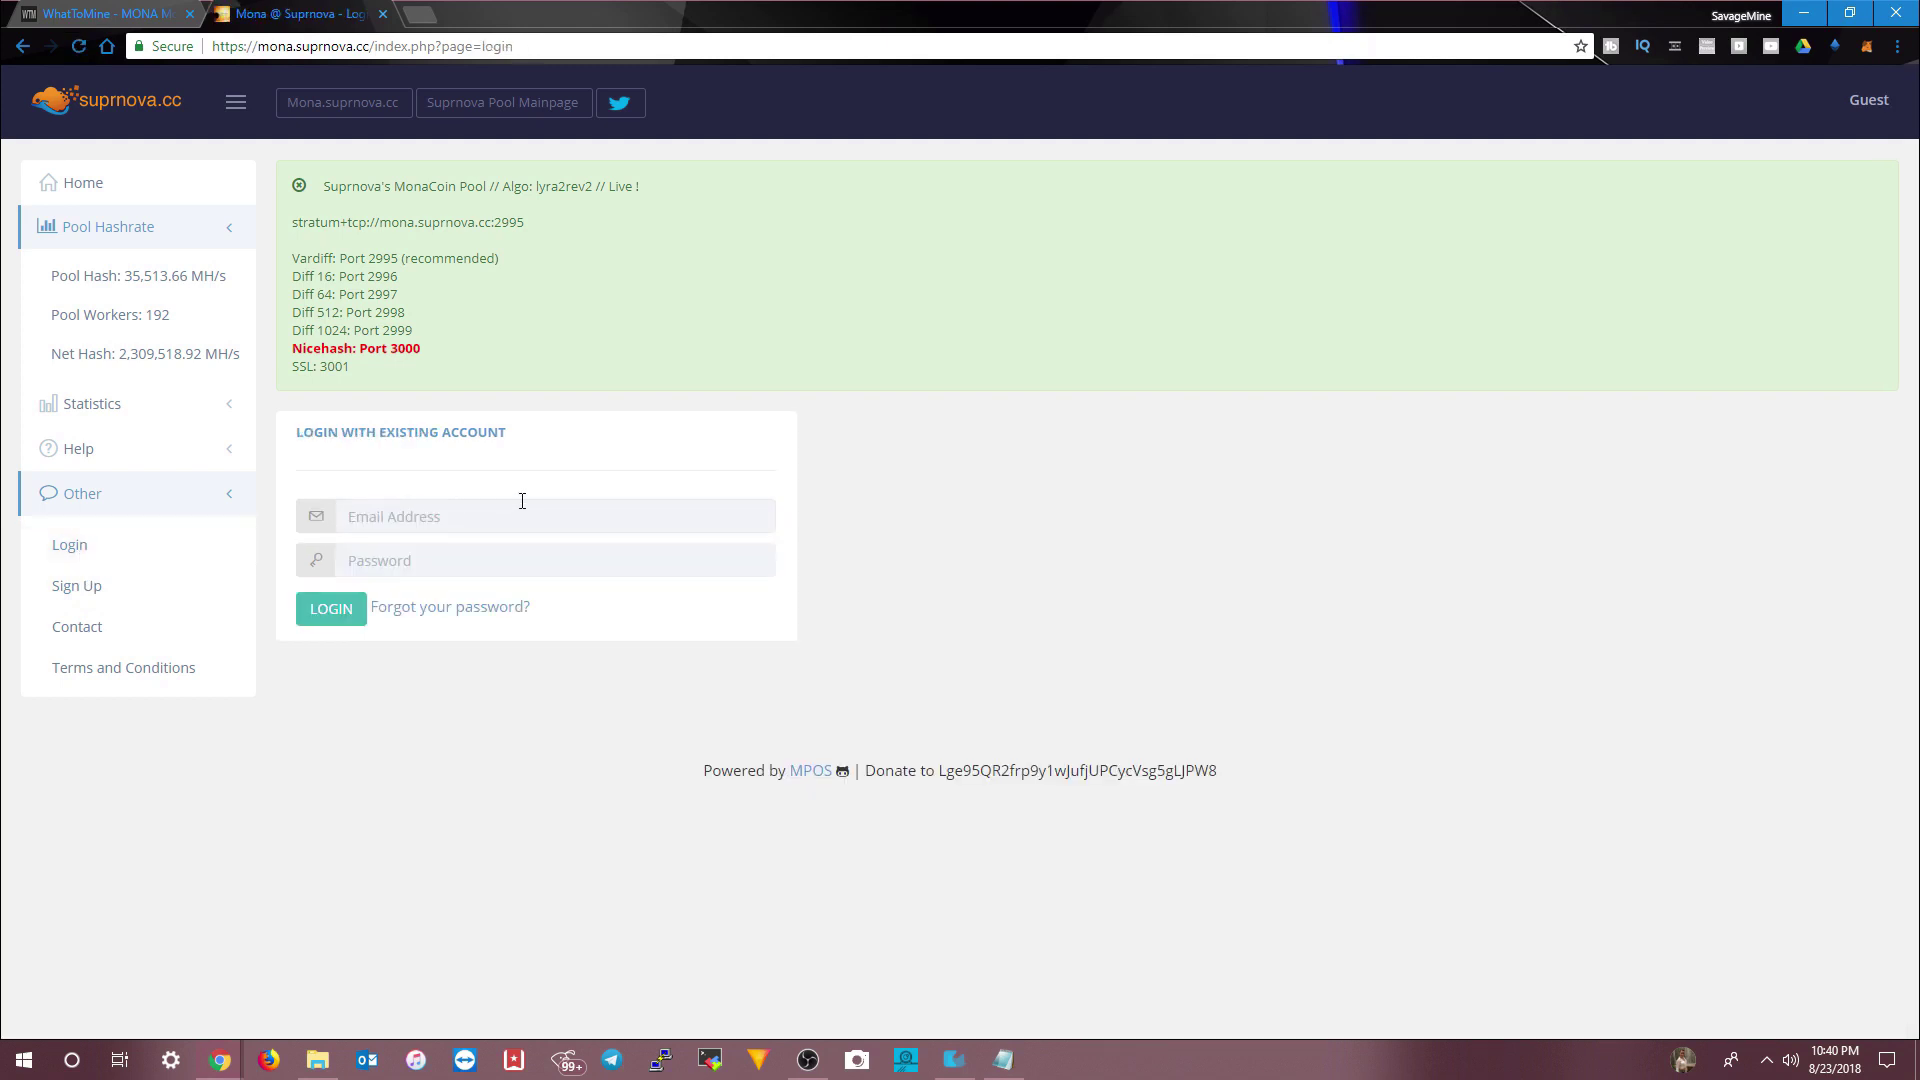
- Log in to the Suprnova MONA pool with the account e-mail and password
key(Tab)
text(*)
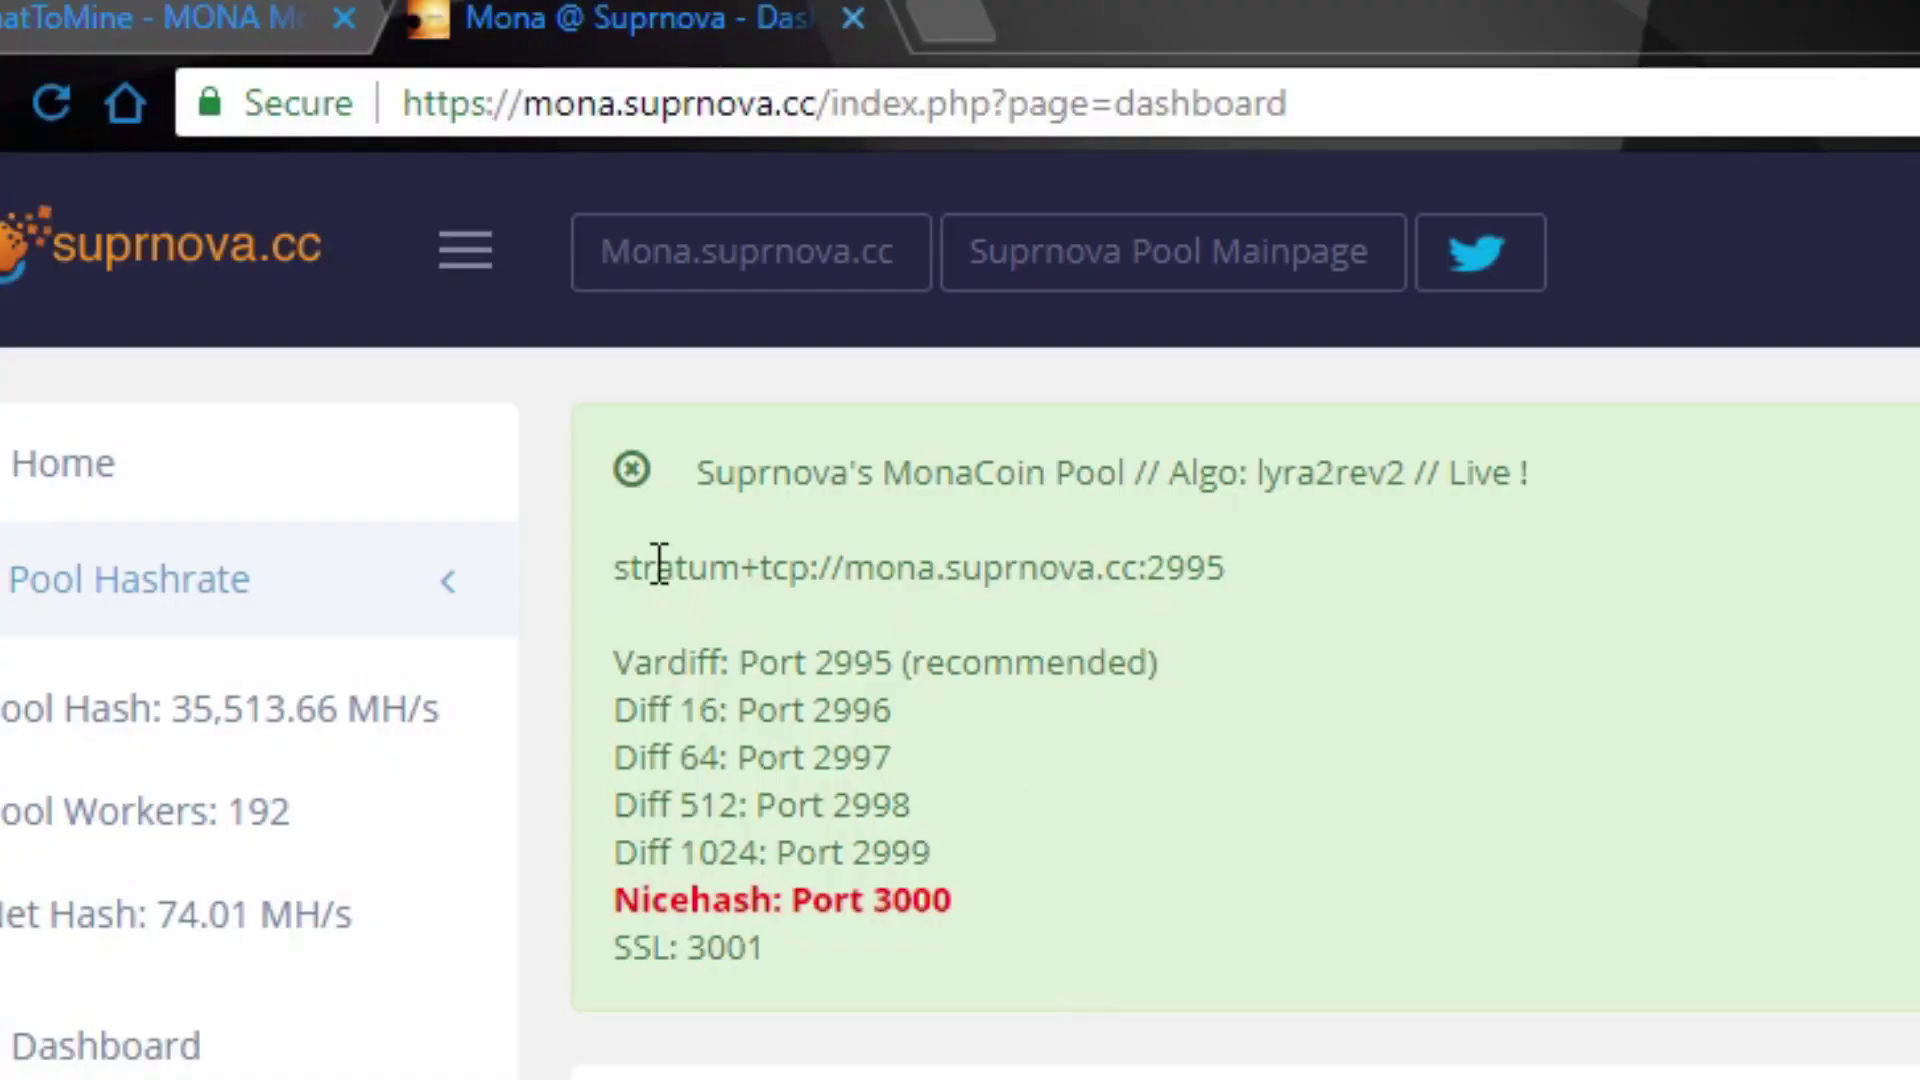
- Copy stratum+tcp://mona.suprnova.cc:2995 into the MONA INFO notes under a POOL heading
drag(1233, 568, 620, 568)
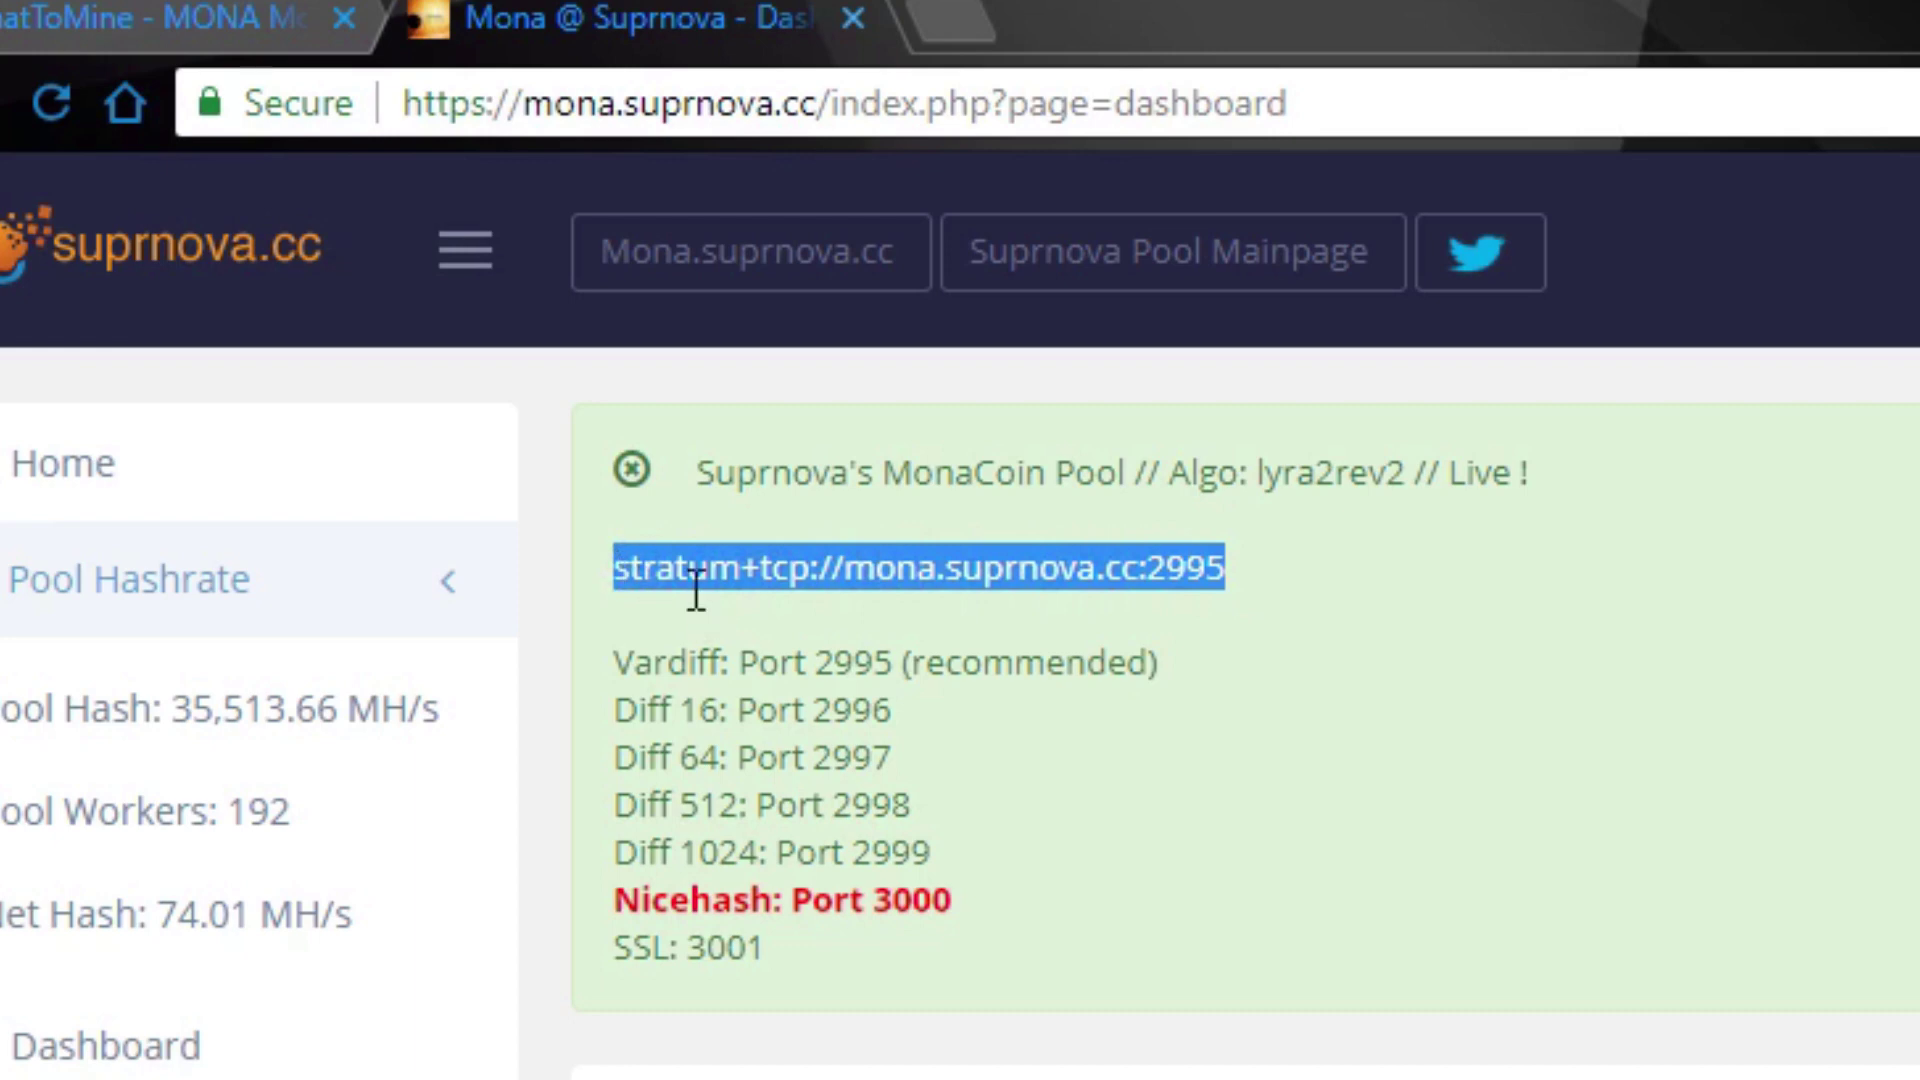
right_click(688, 561)
click(790, 608)
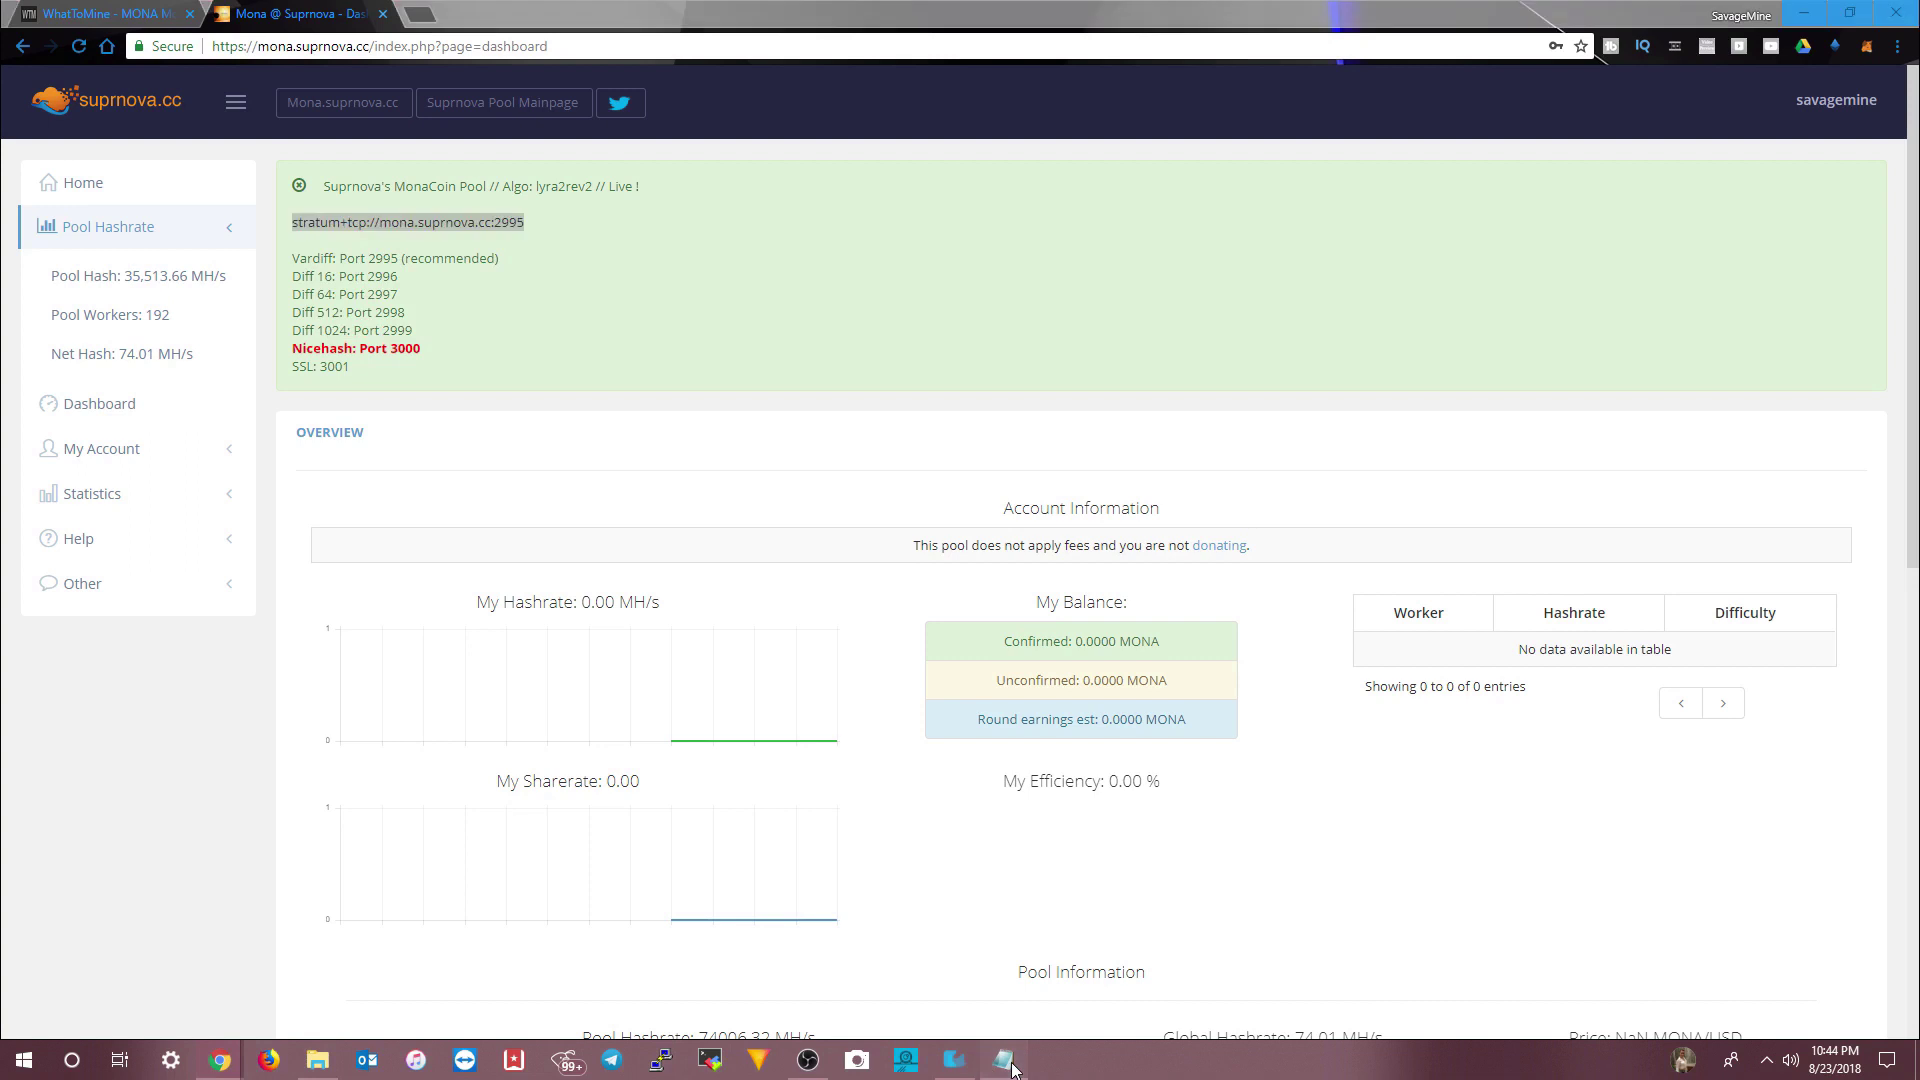
click(1003, 1059)
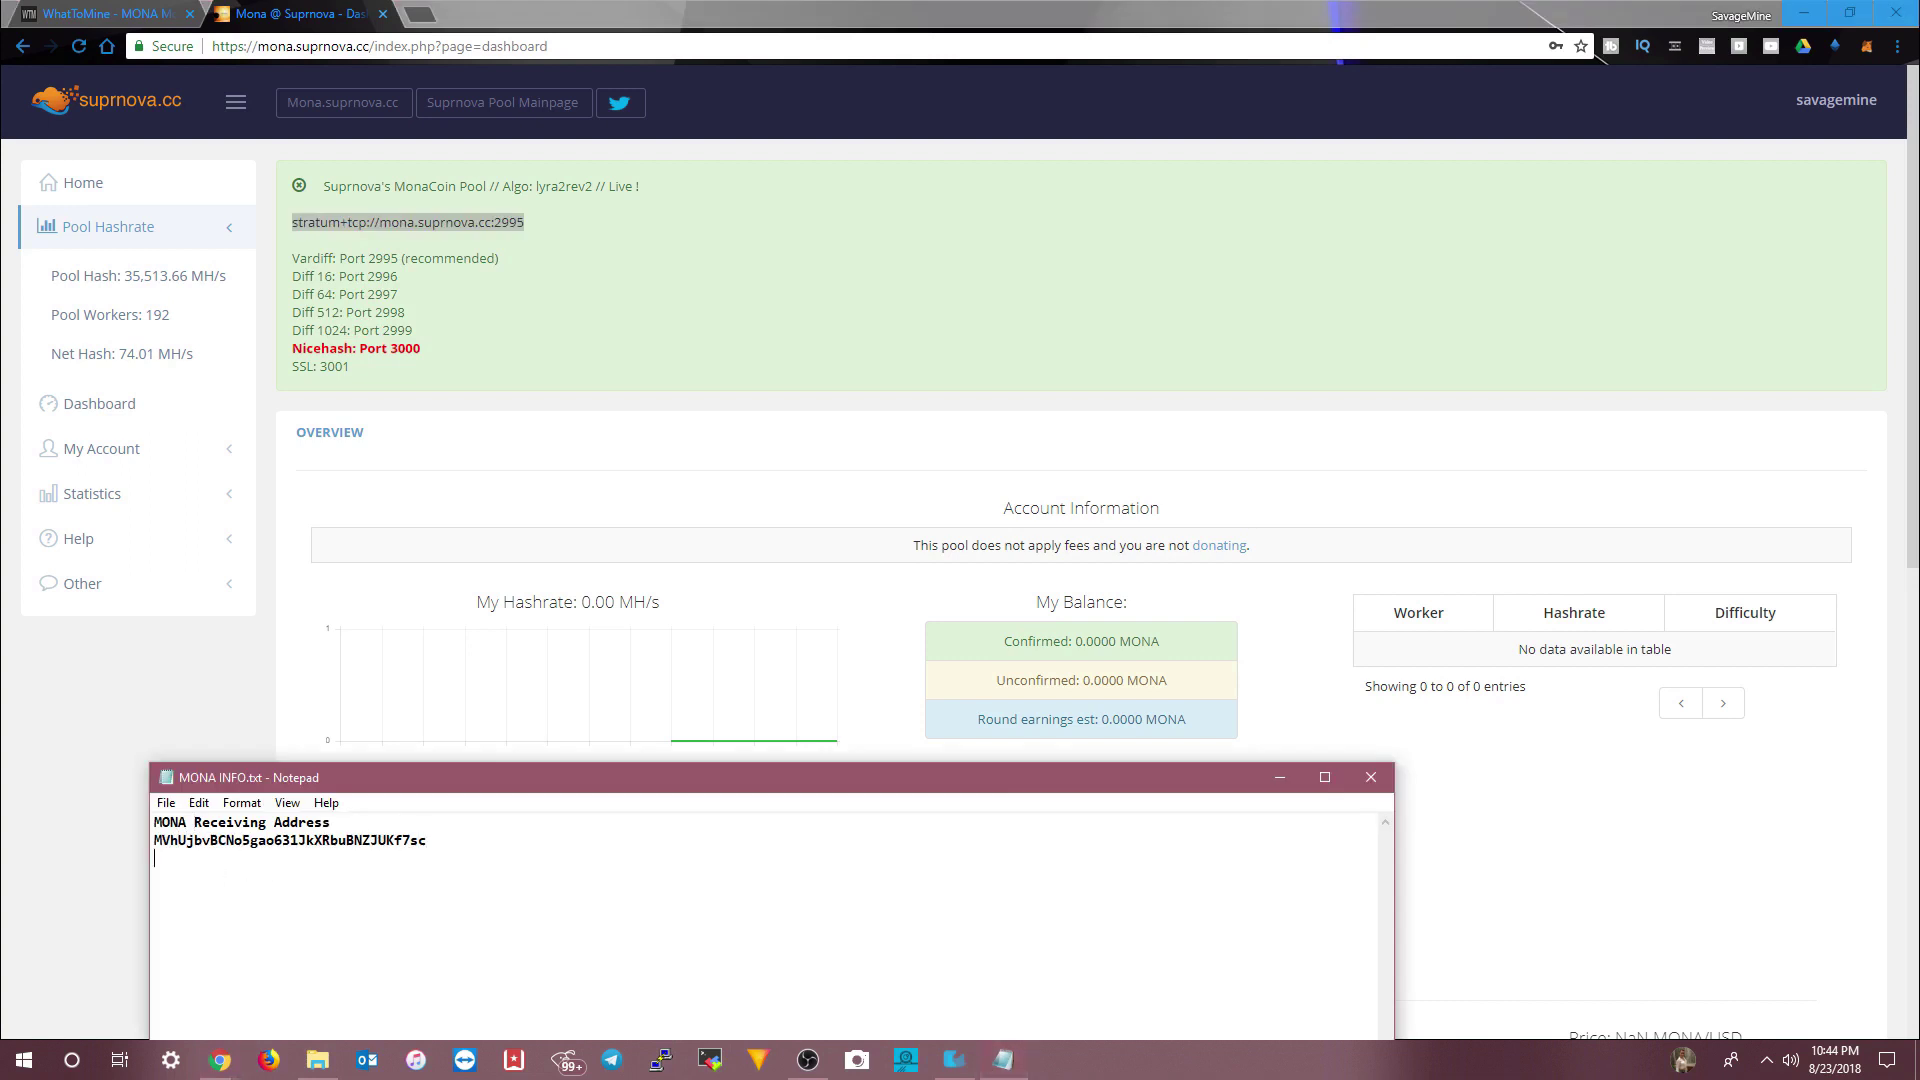
text(OOL)
key(Return)
key(ctrl+v)
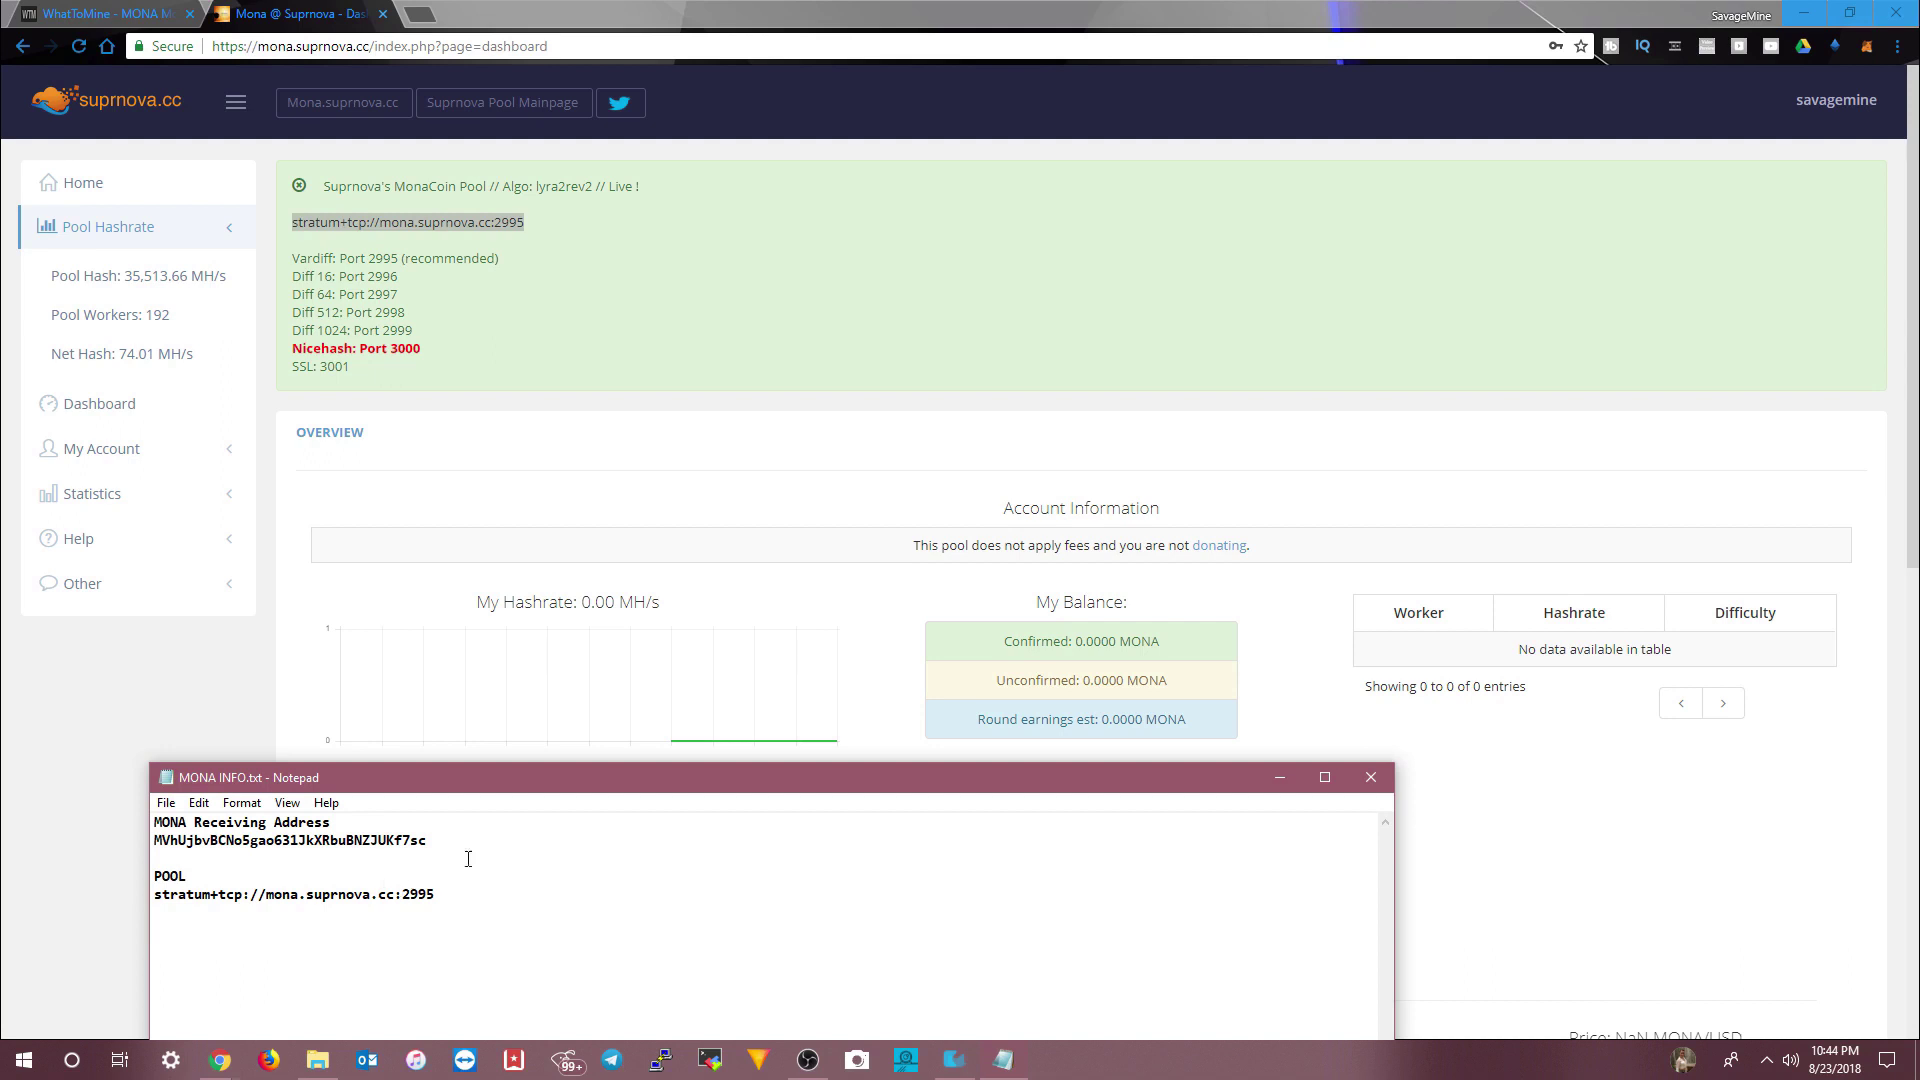
click(218, 697)
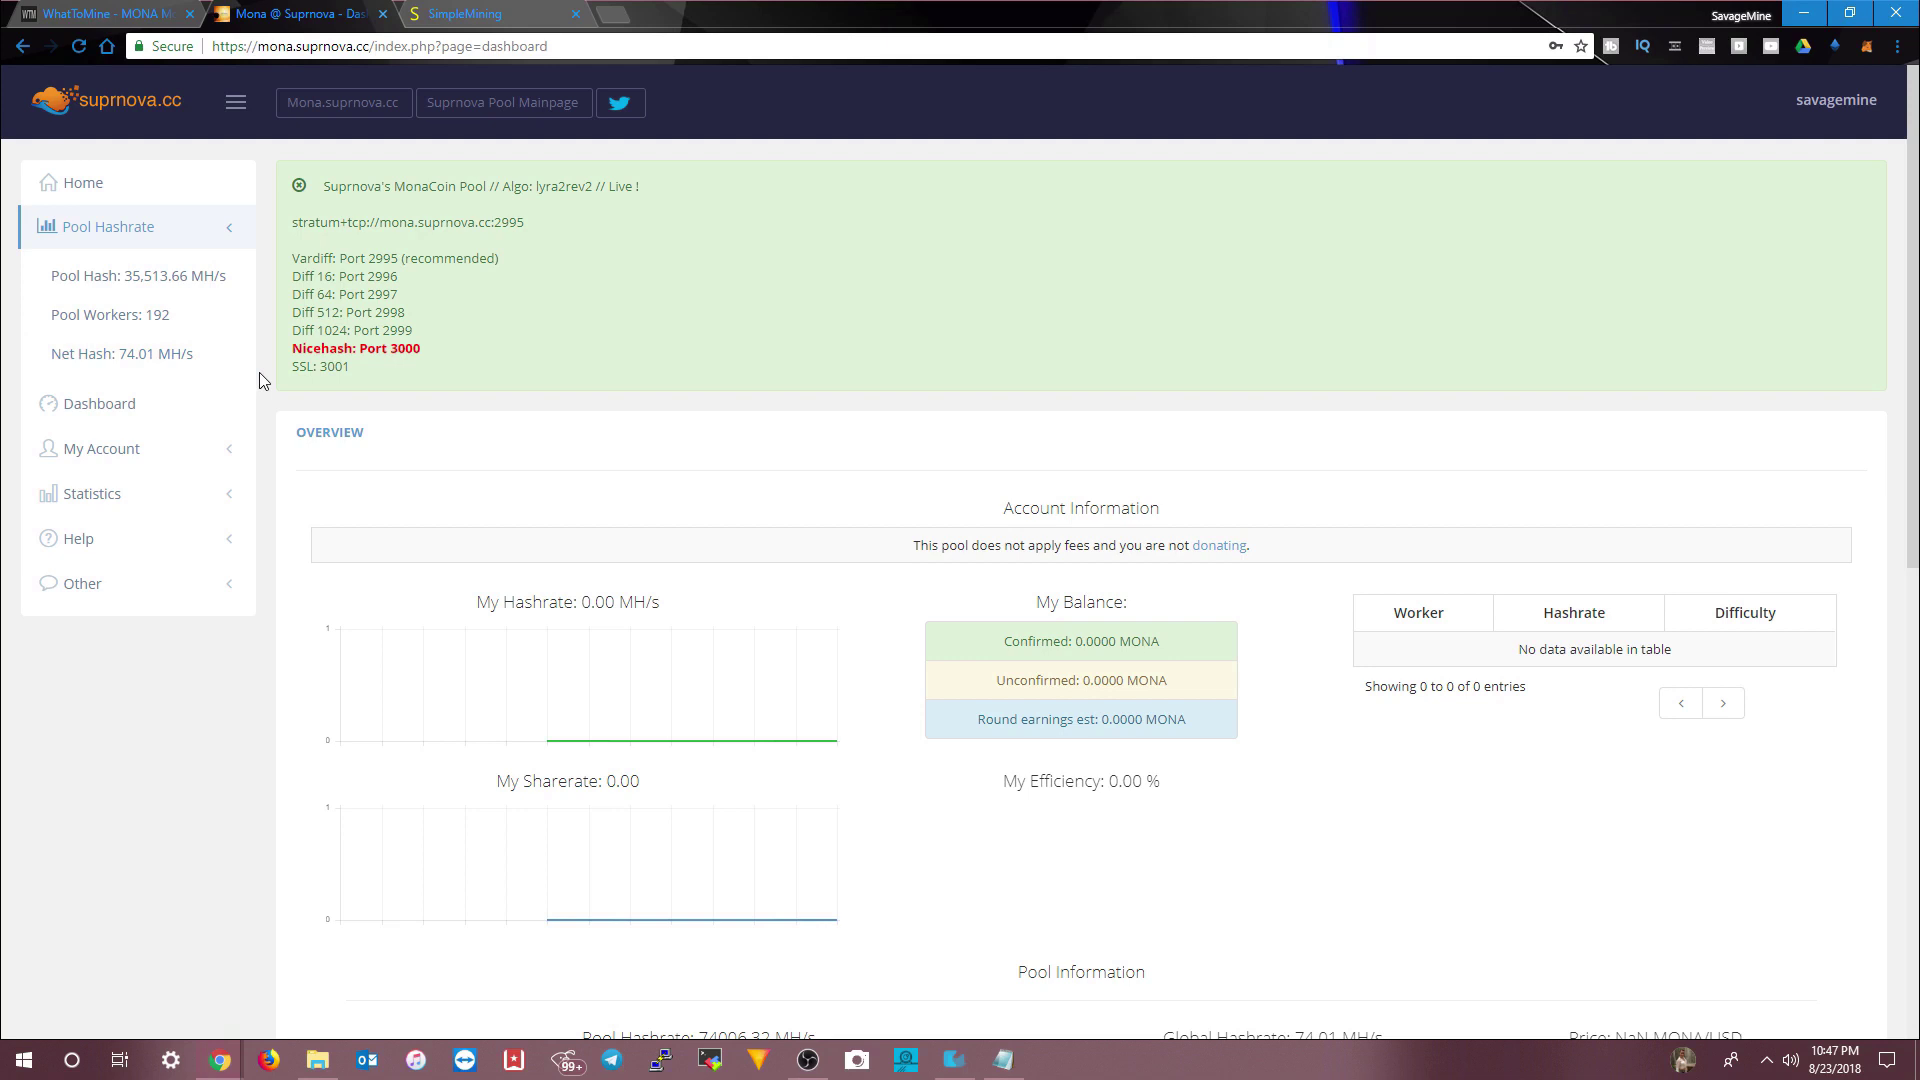
- On the My Workers page, add a worker named kessel with its own password
click(105, 450)
scroll(105, 460, down, 1)
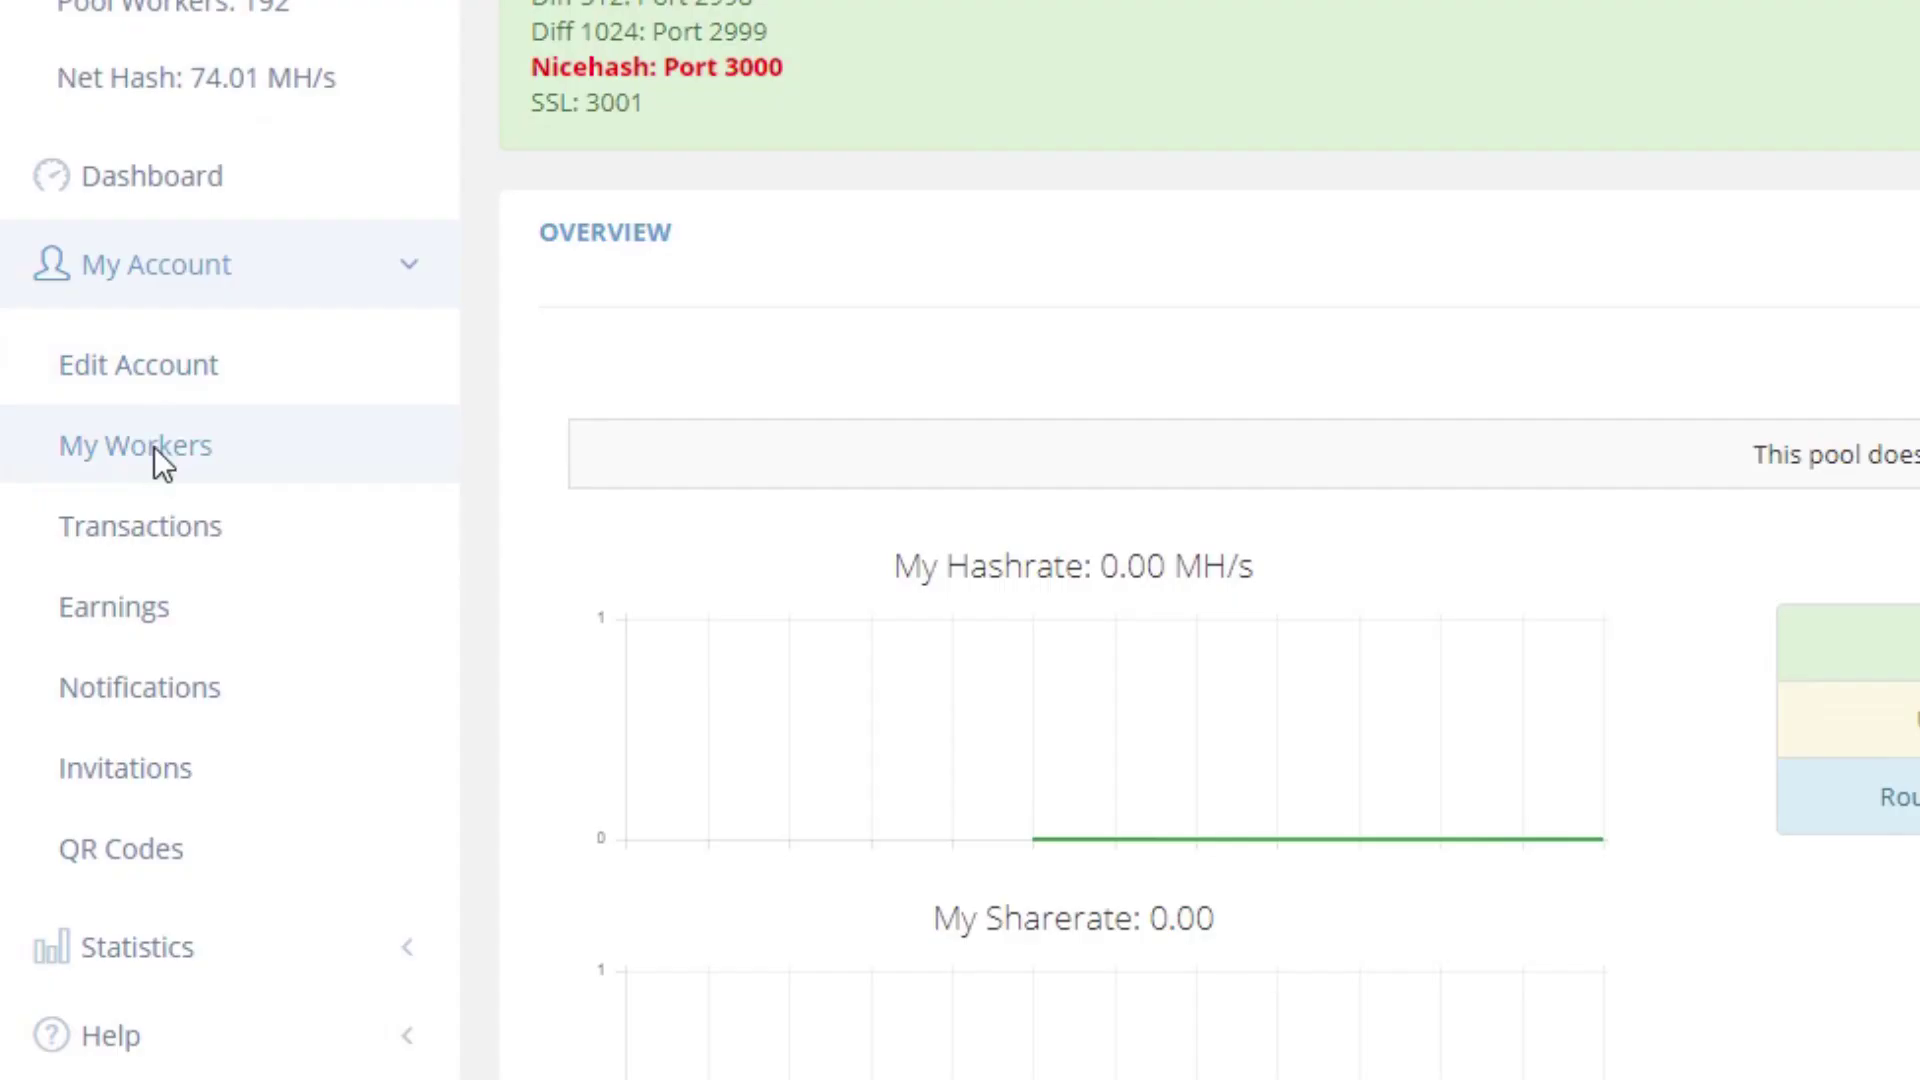
click(154, 446)
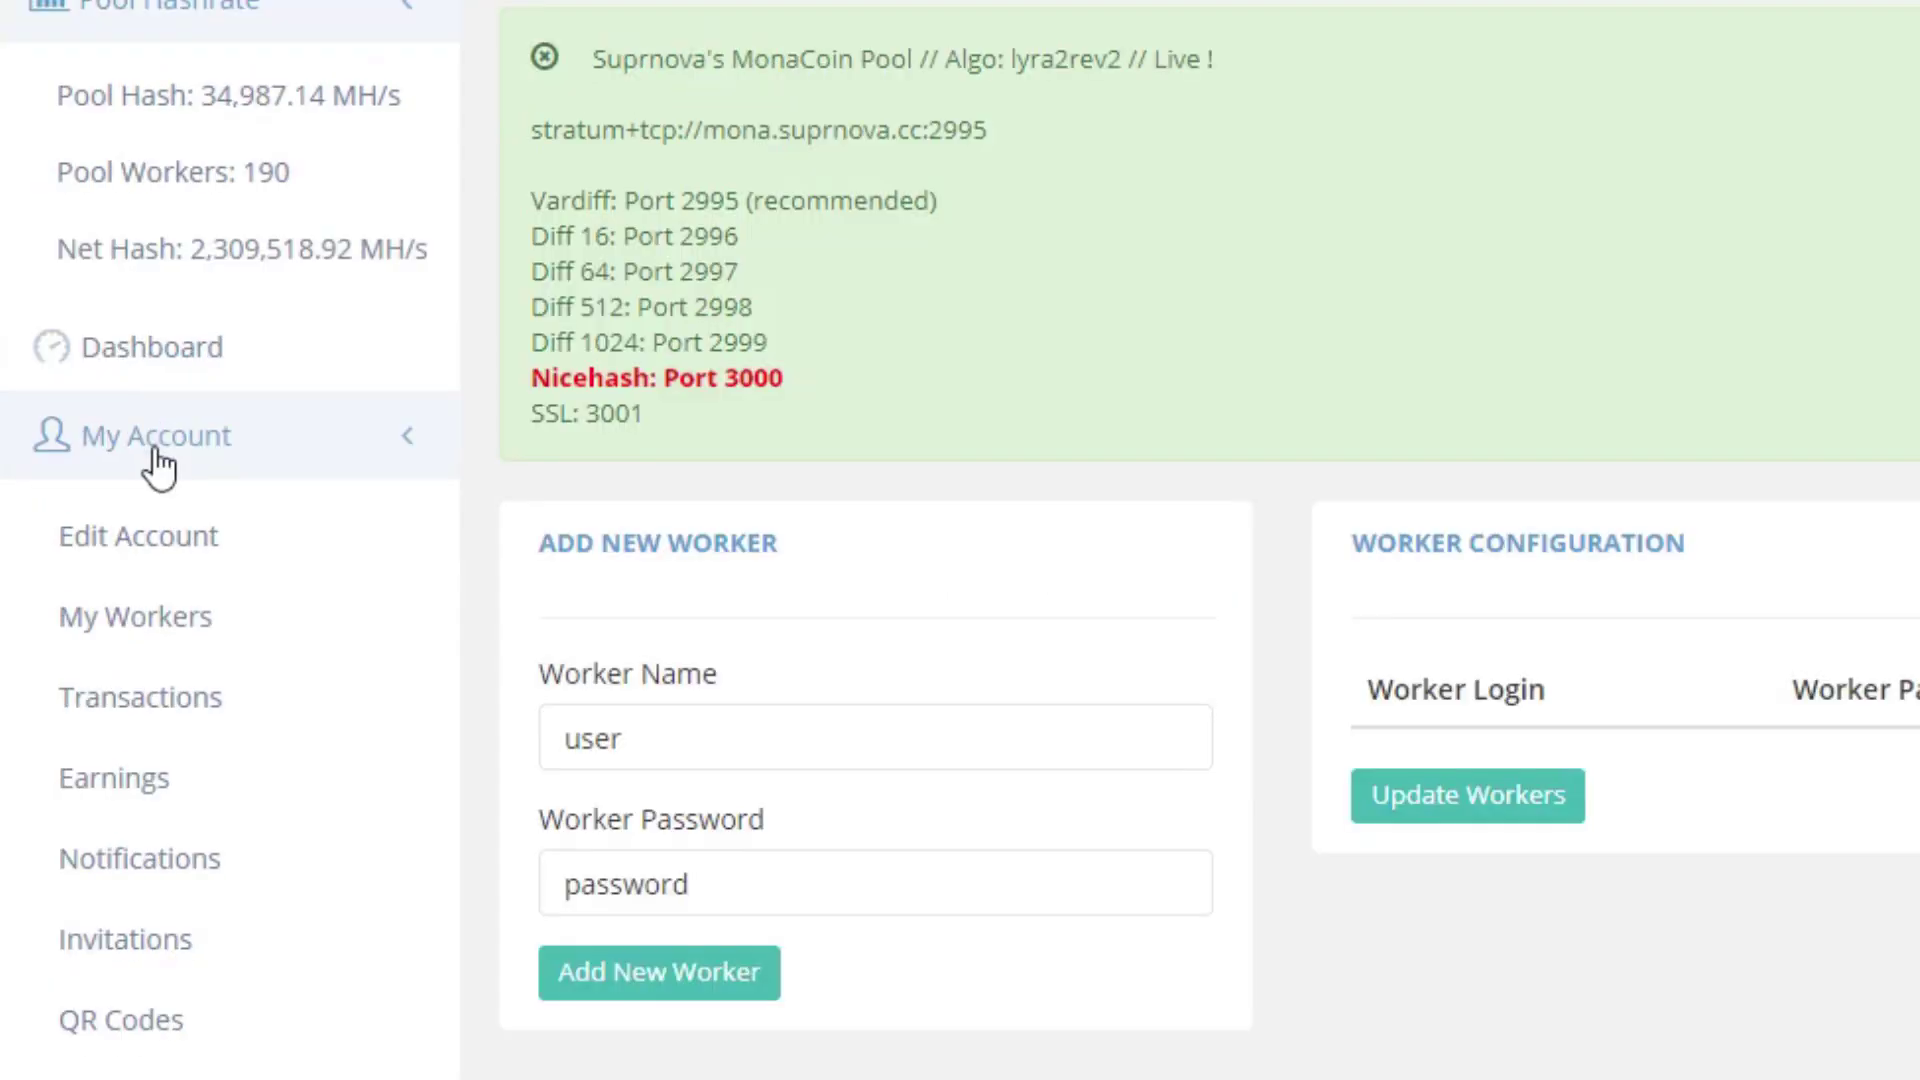
double_click(656, 741)
text(kessel)
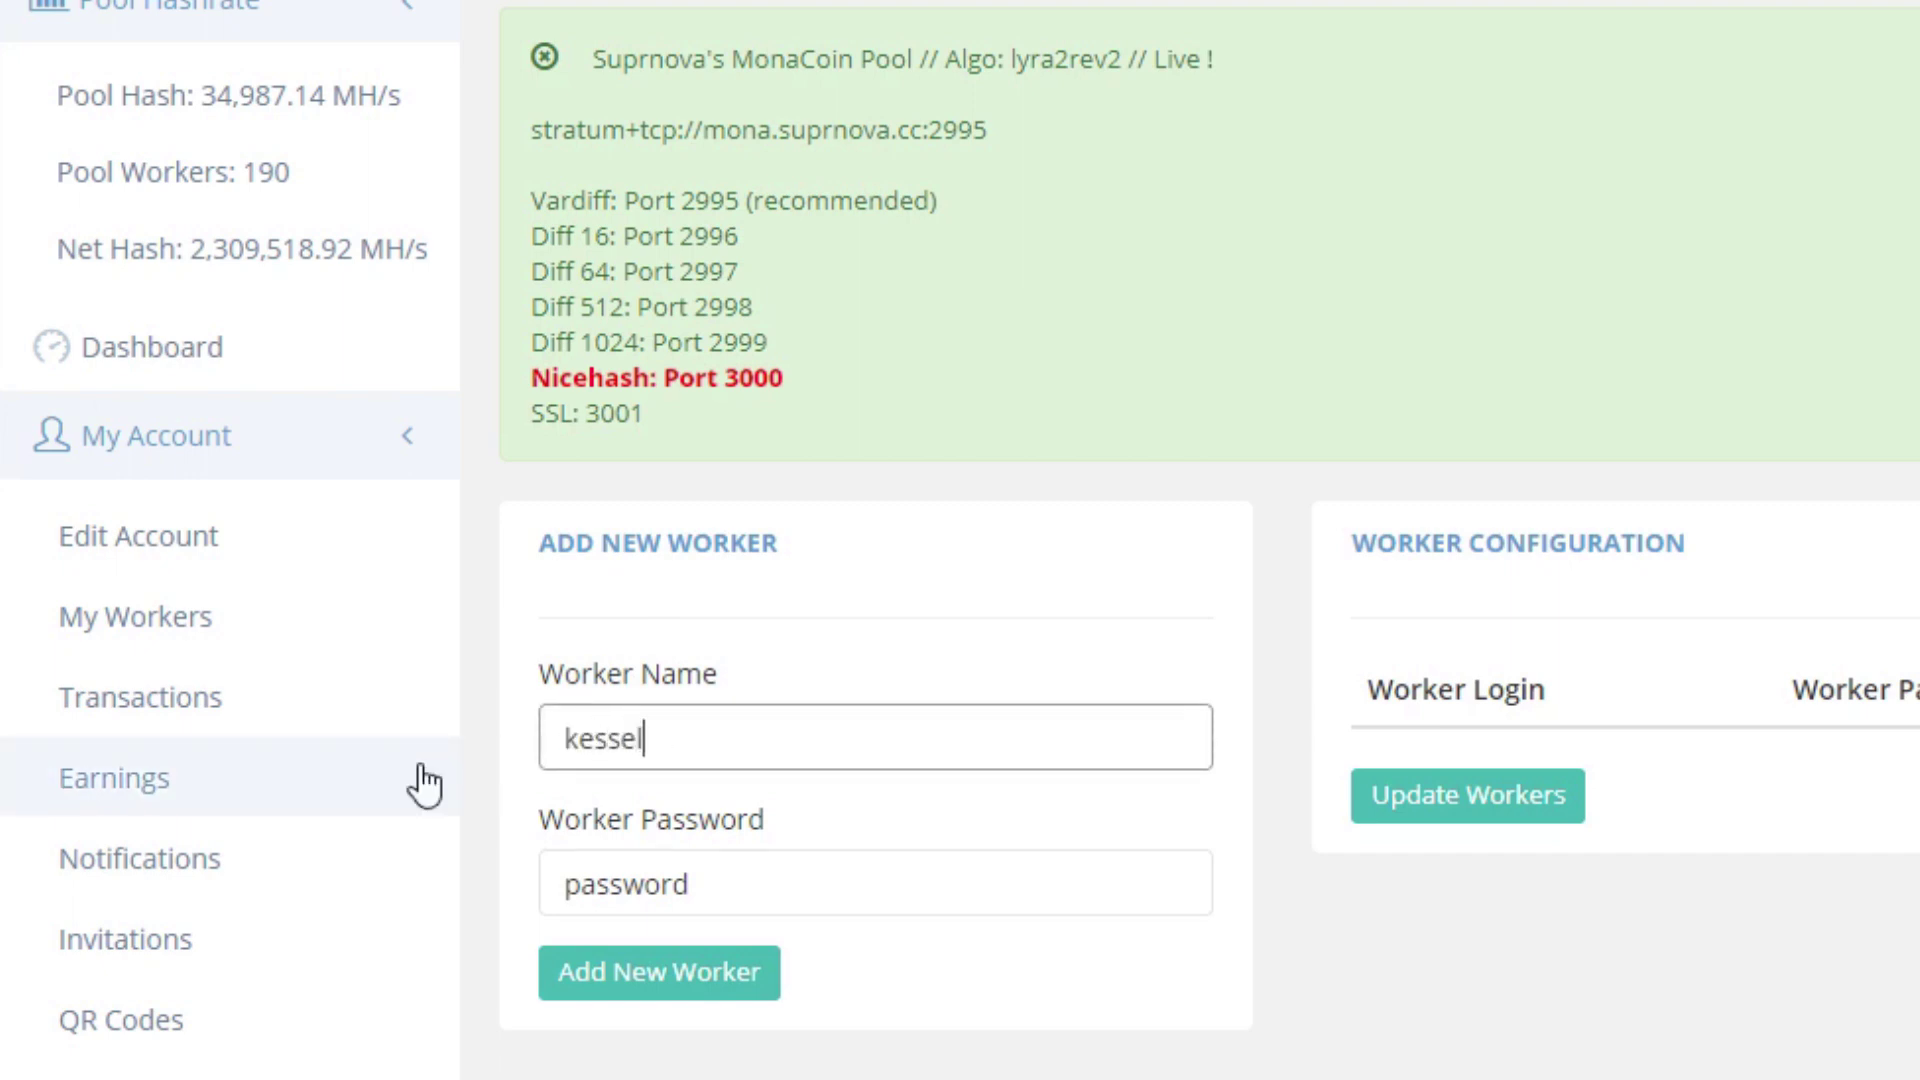
key(Tab)
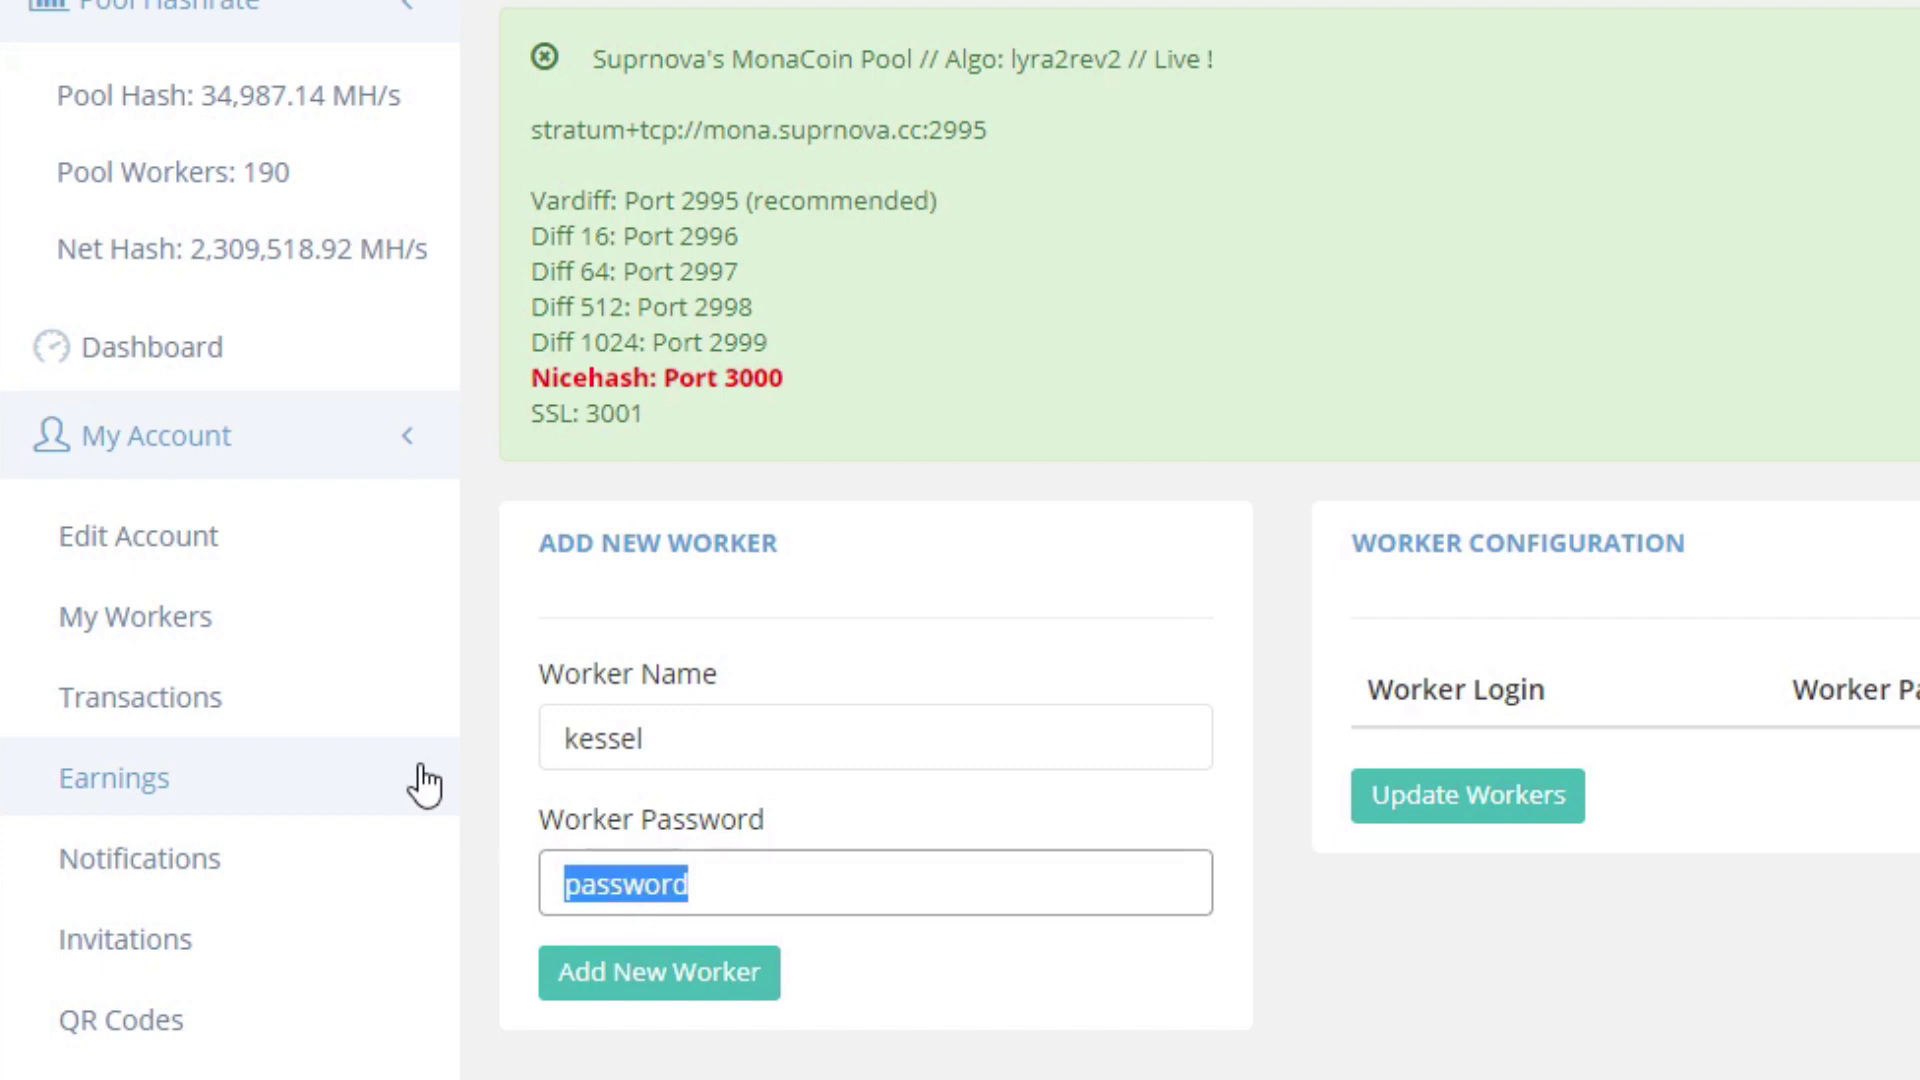
text(miner)
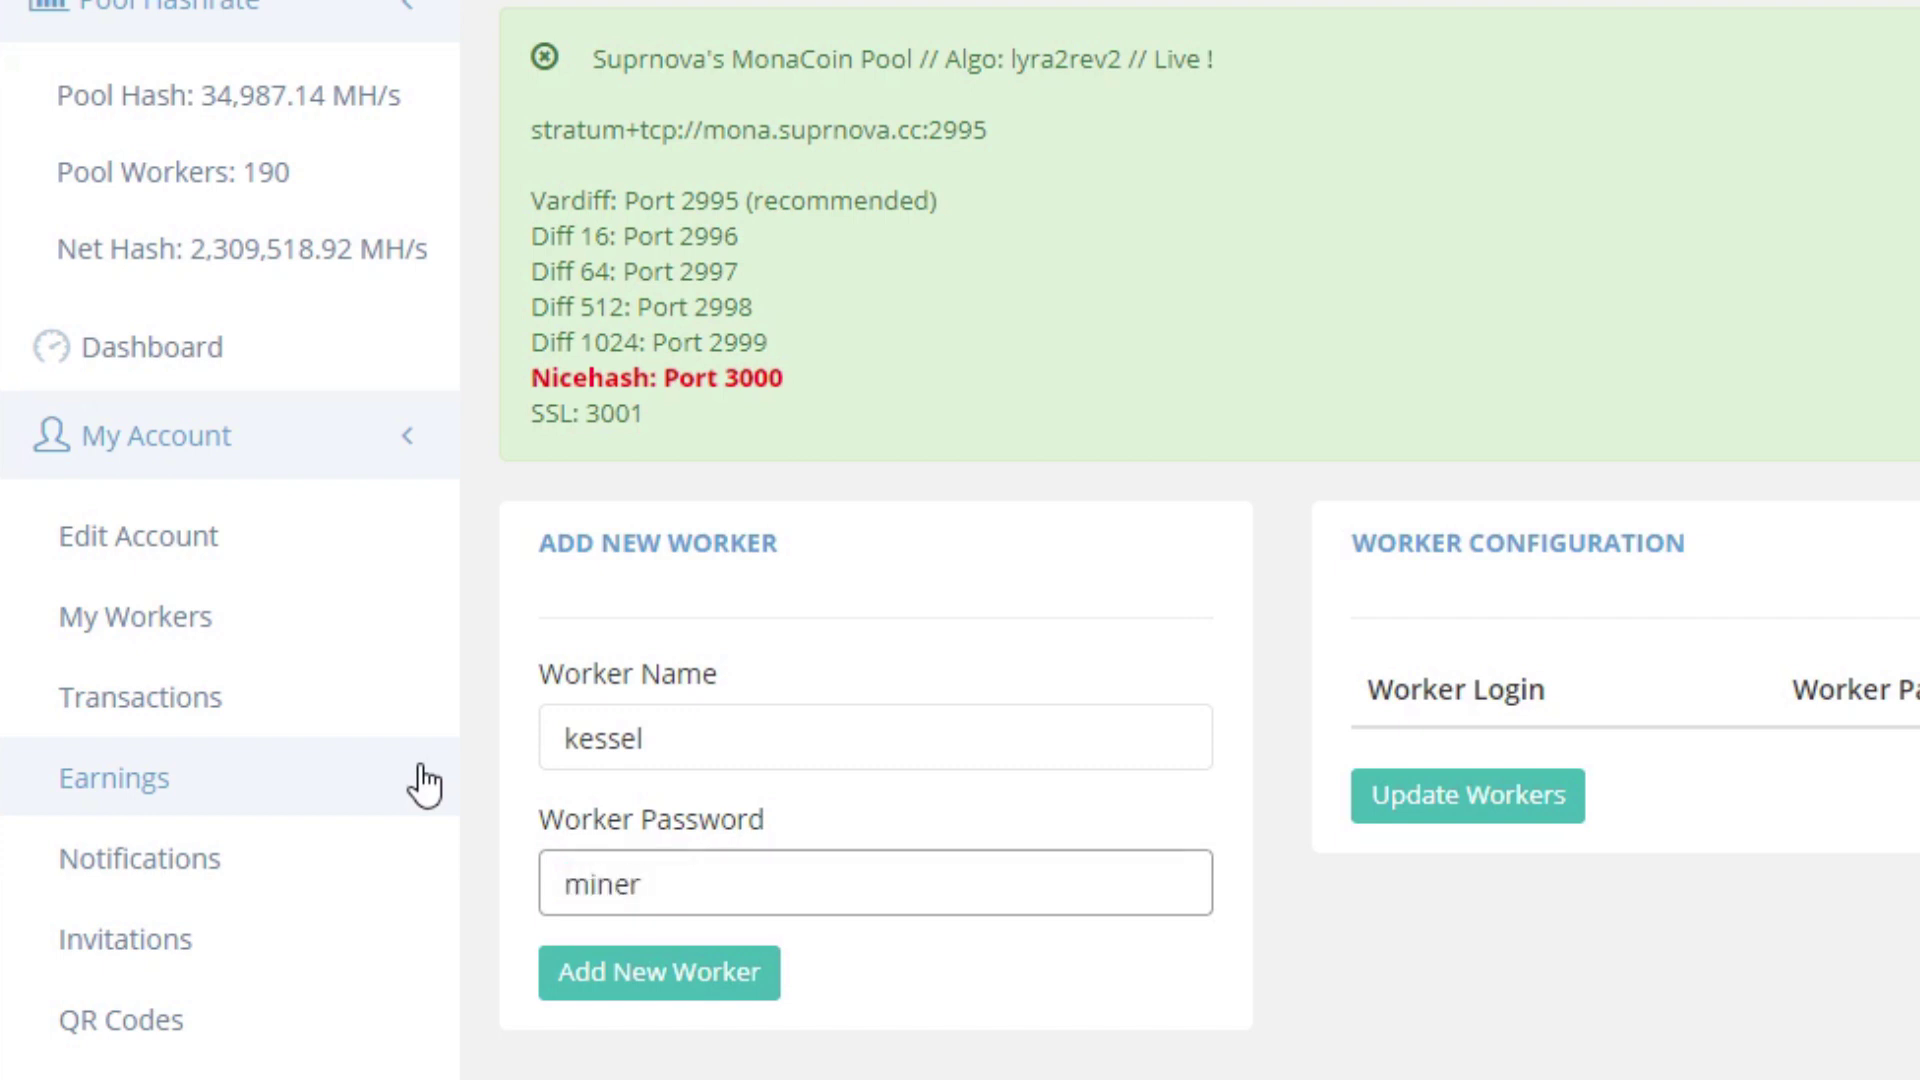
click(610, 972)
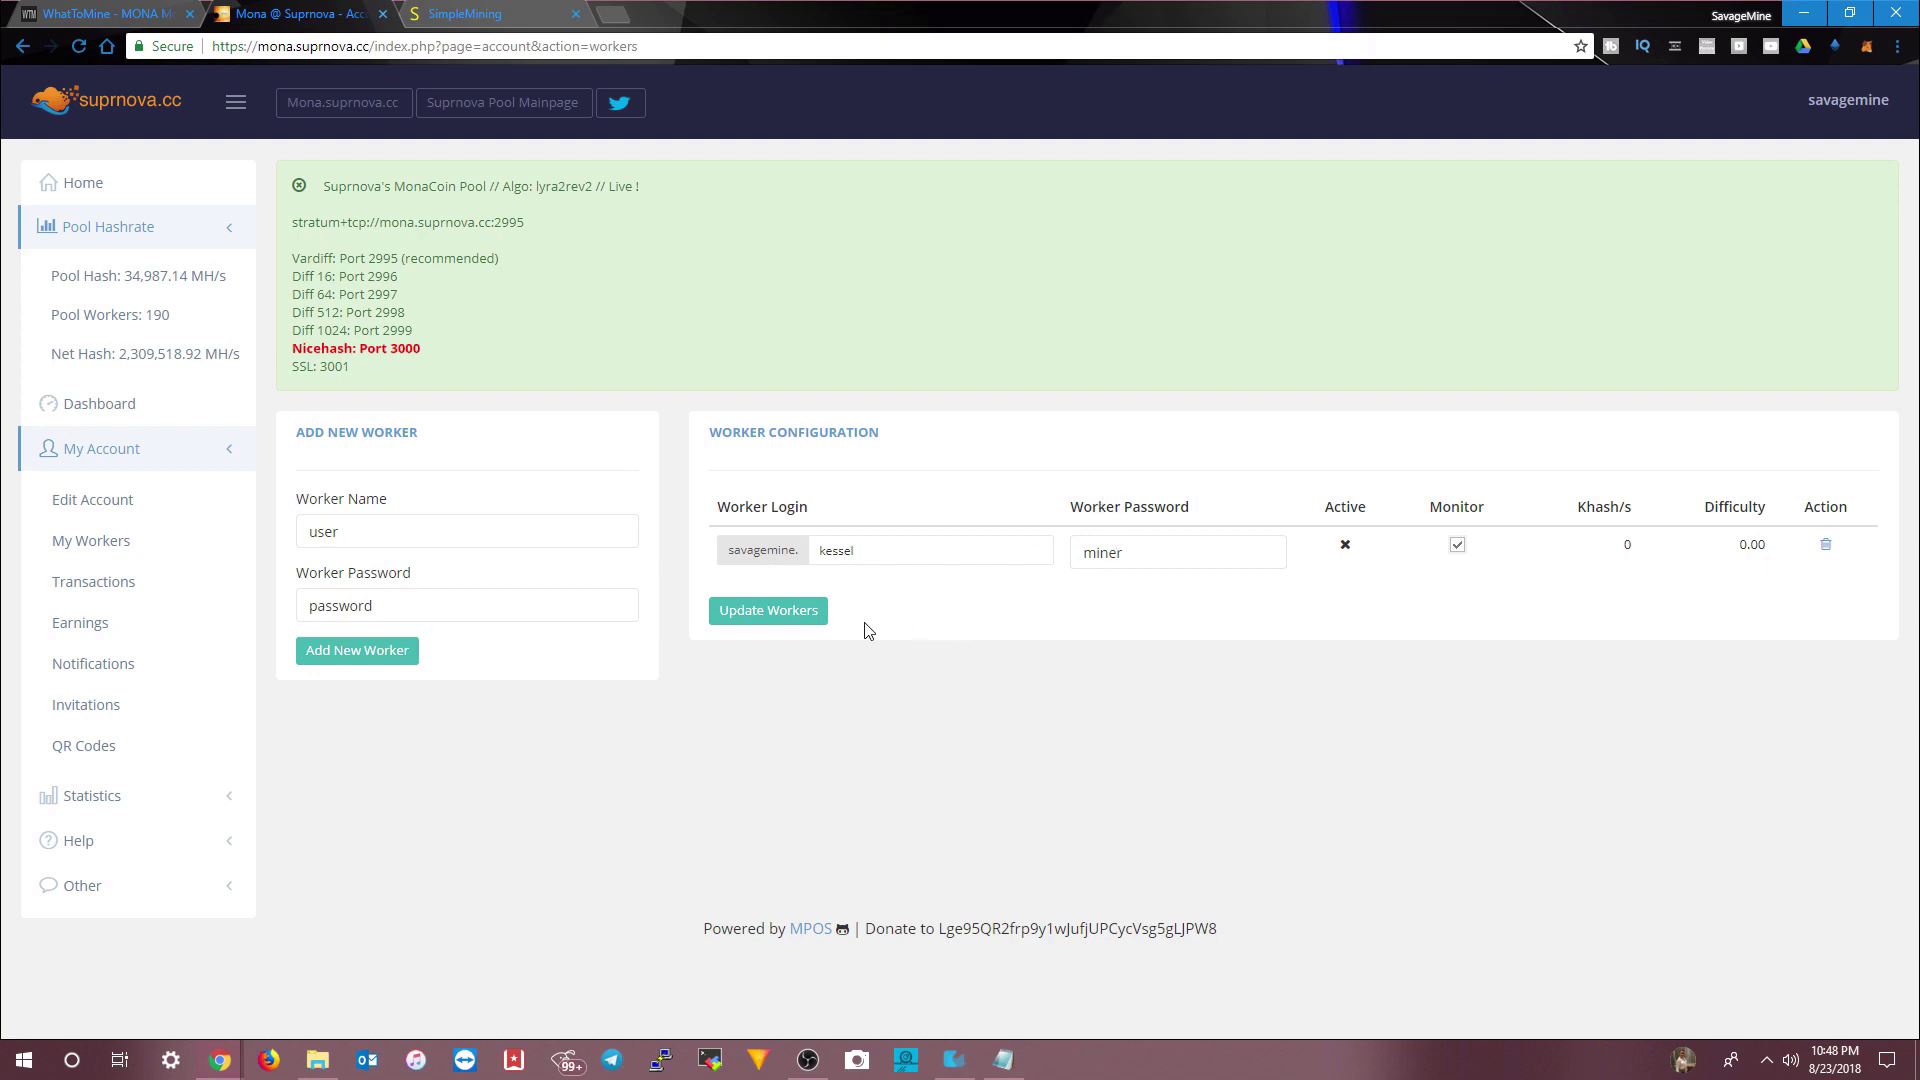
- Update the workers, then open SimpleMining from the smOS bookmark in a new tab
click(806, 619)
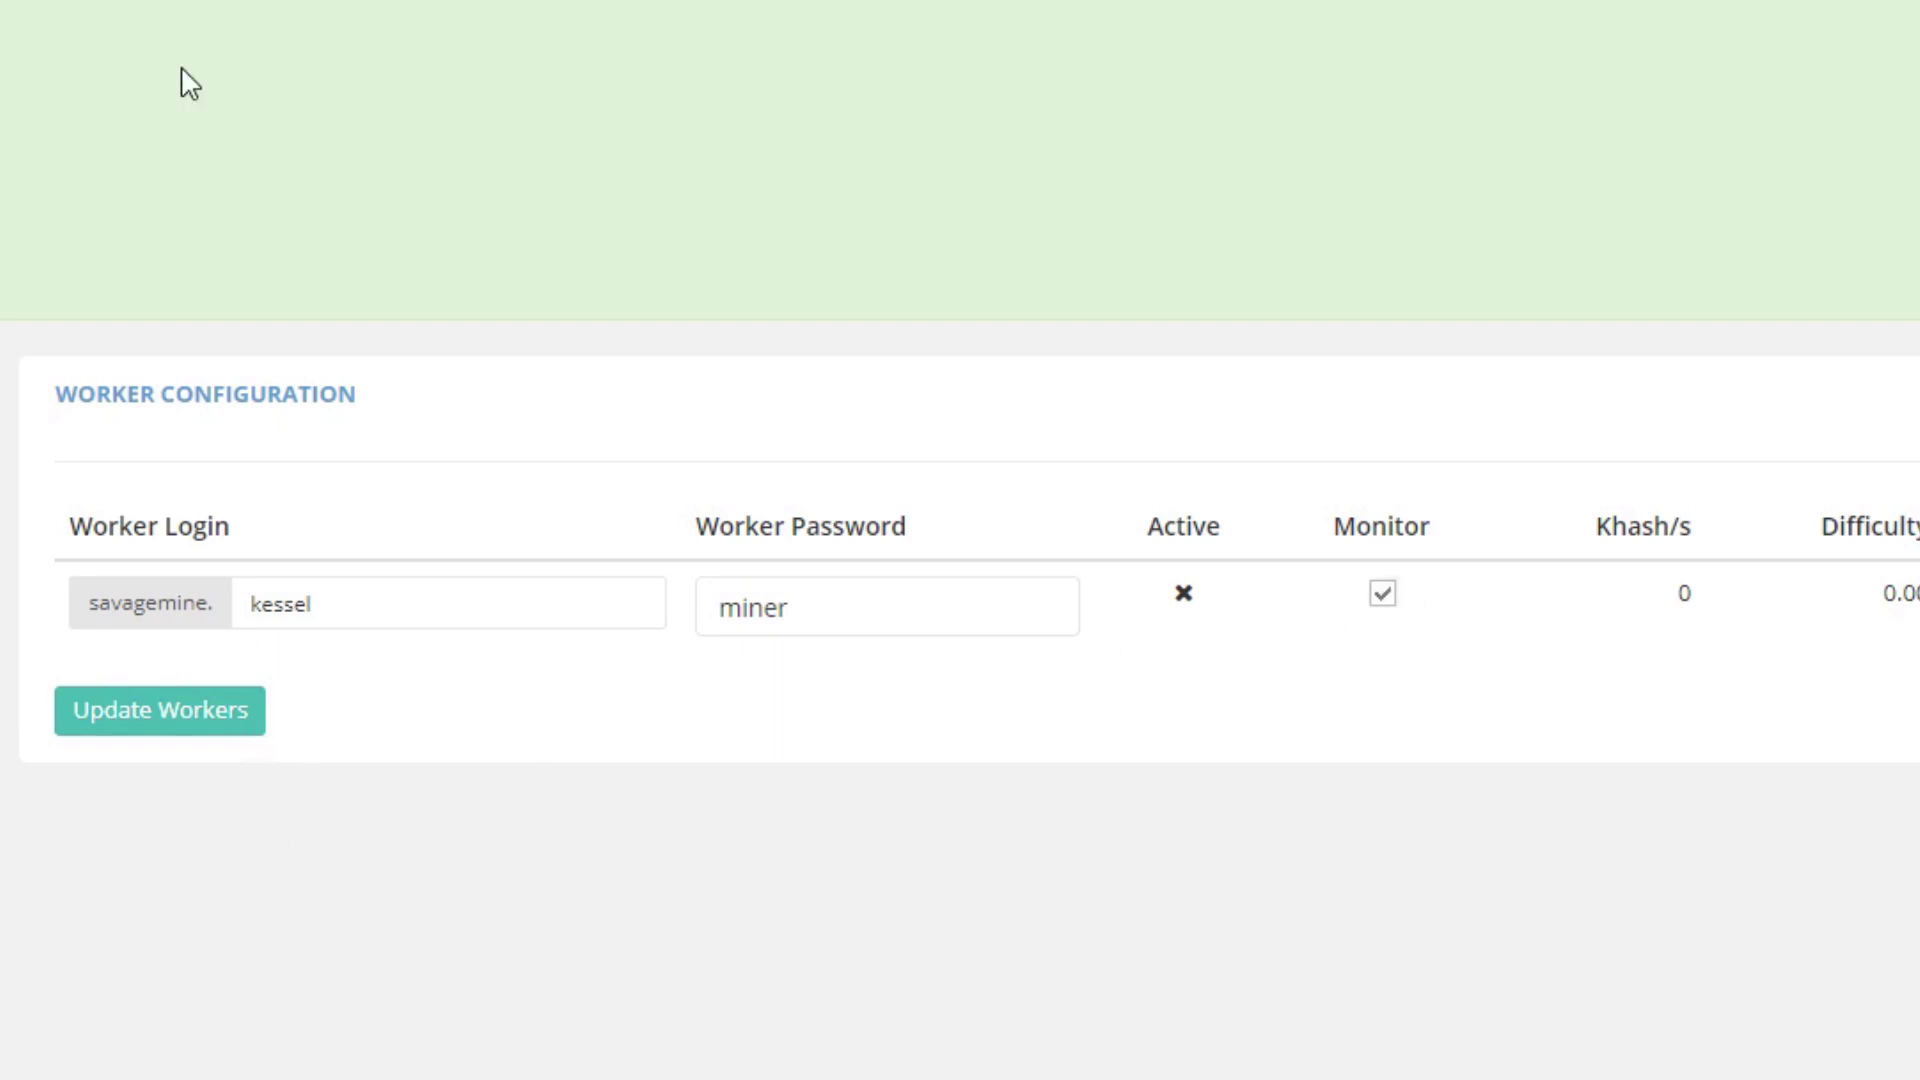
key(ctrl+t)
click(33, 88)
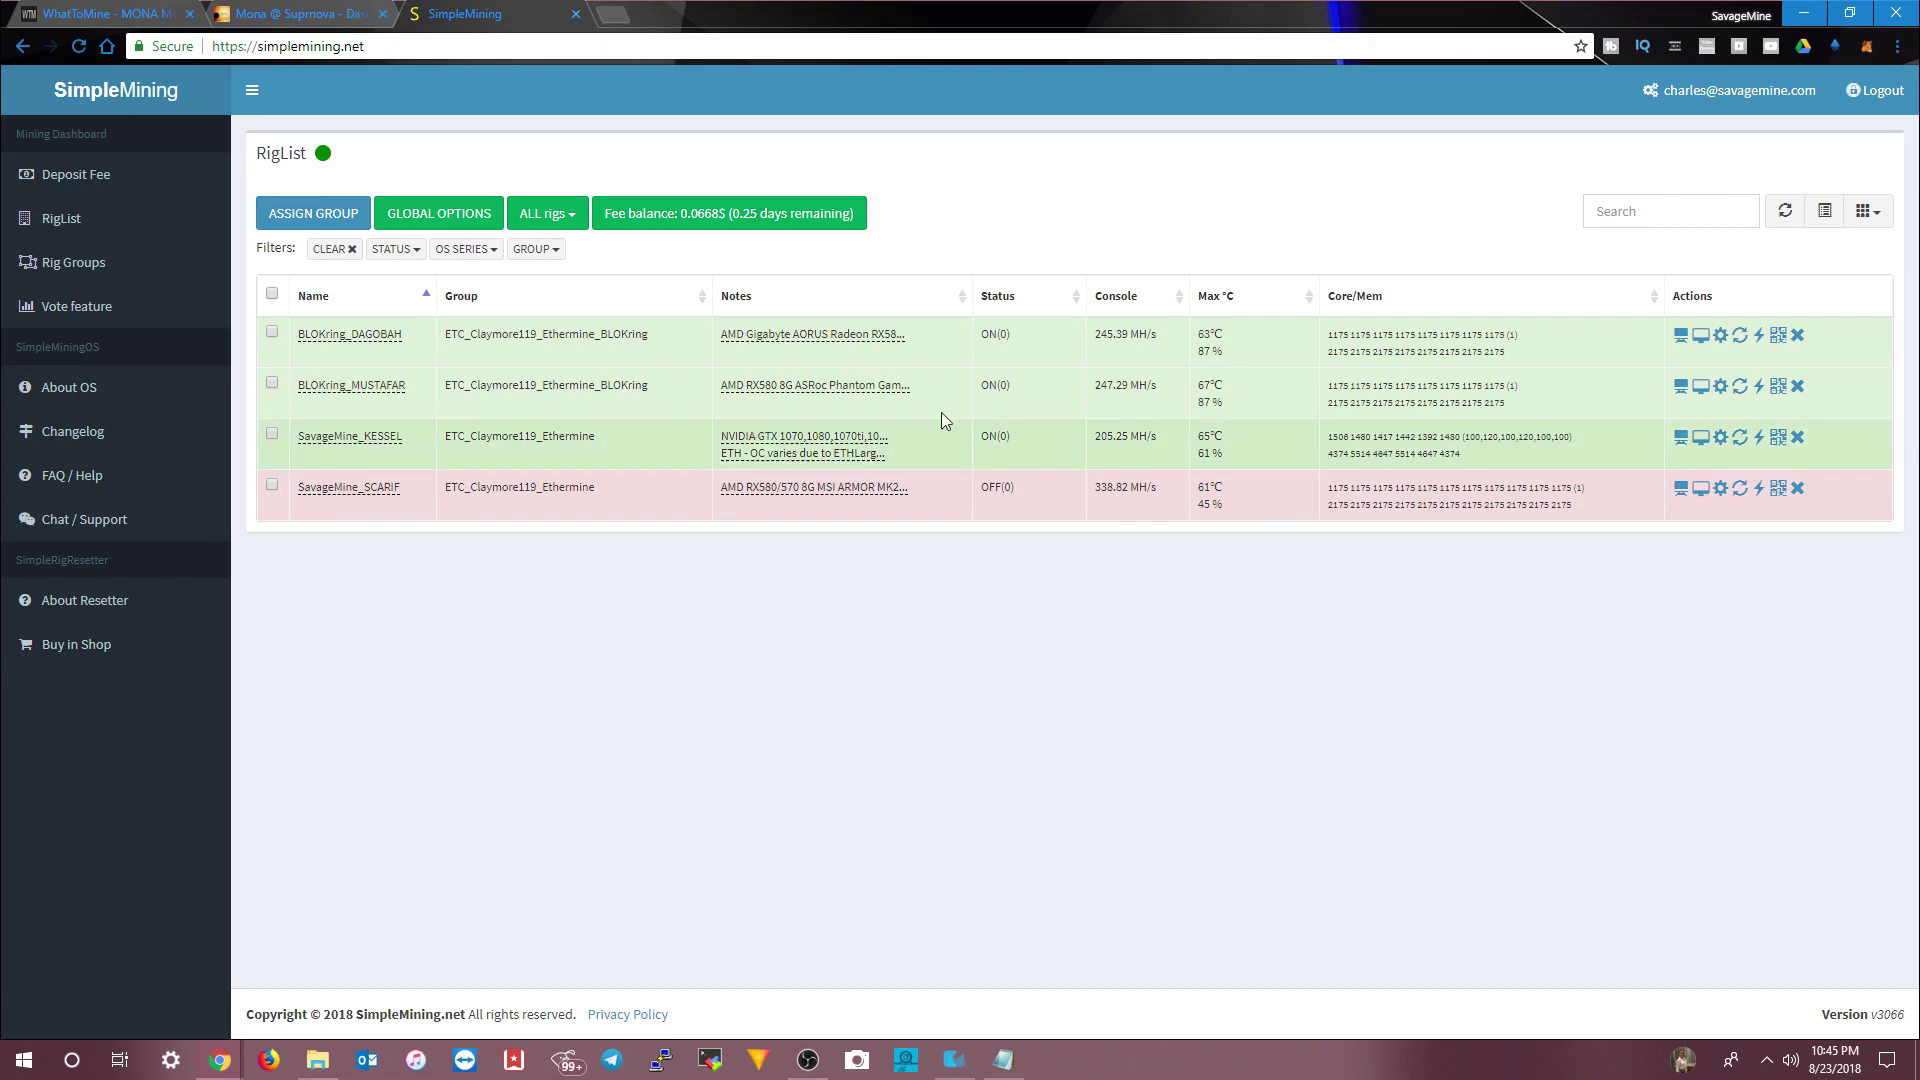
- Check the SCARIF rig's per-GPU hashrates, then go to the Rig Groups page
drag(1094, 487, 1127, 485)
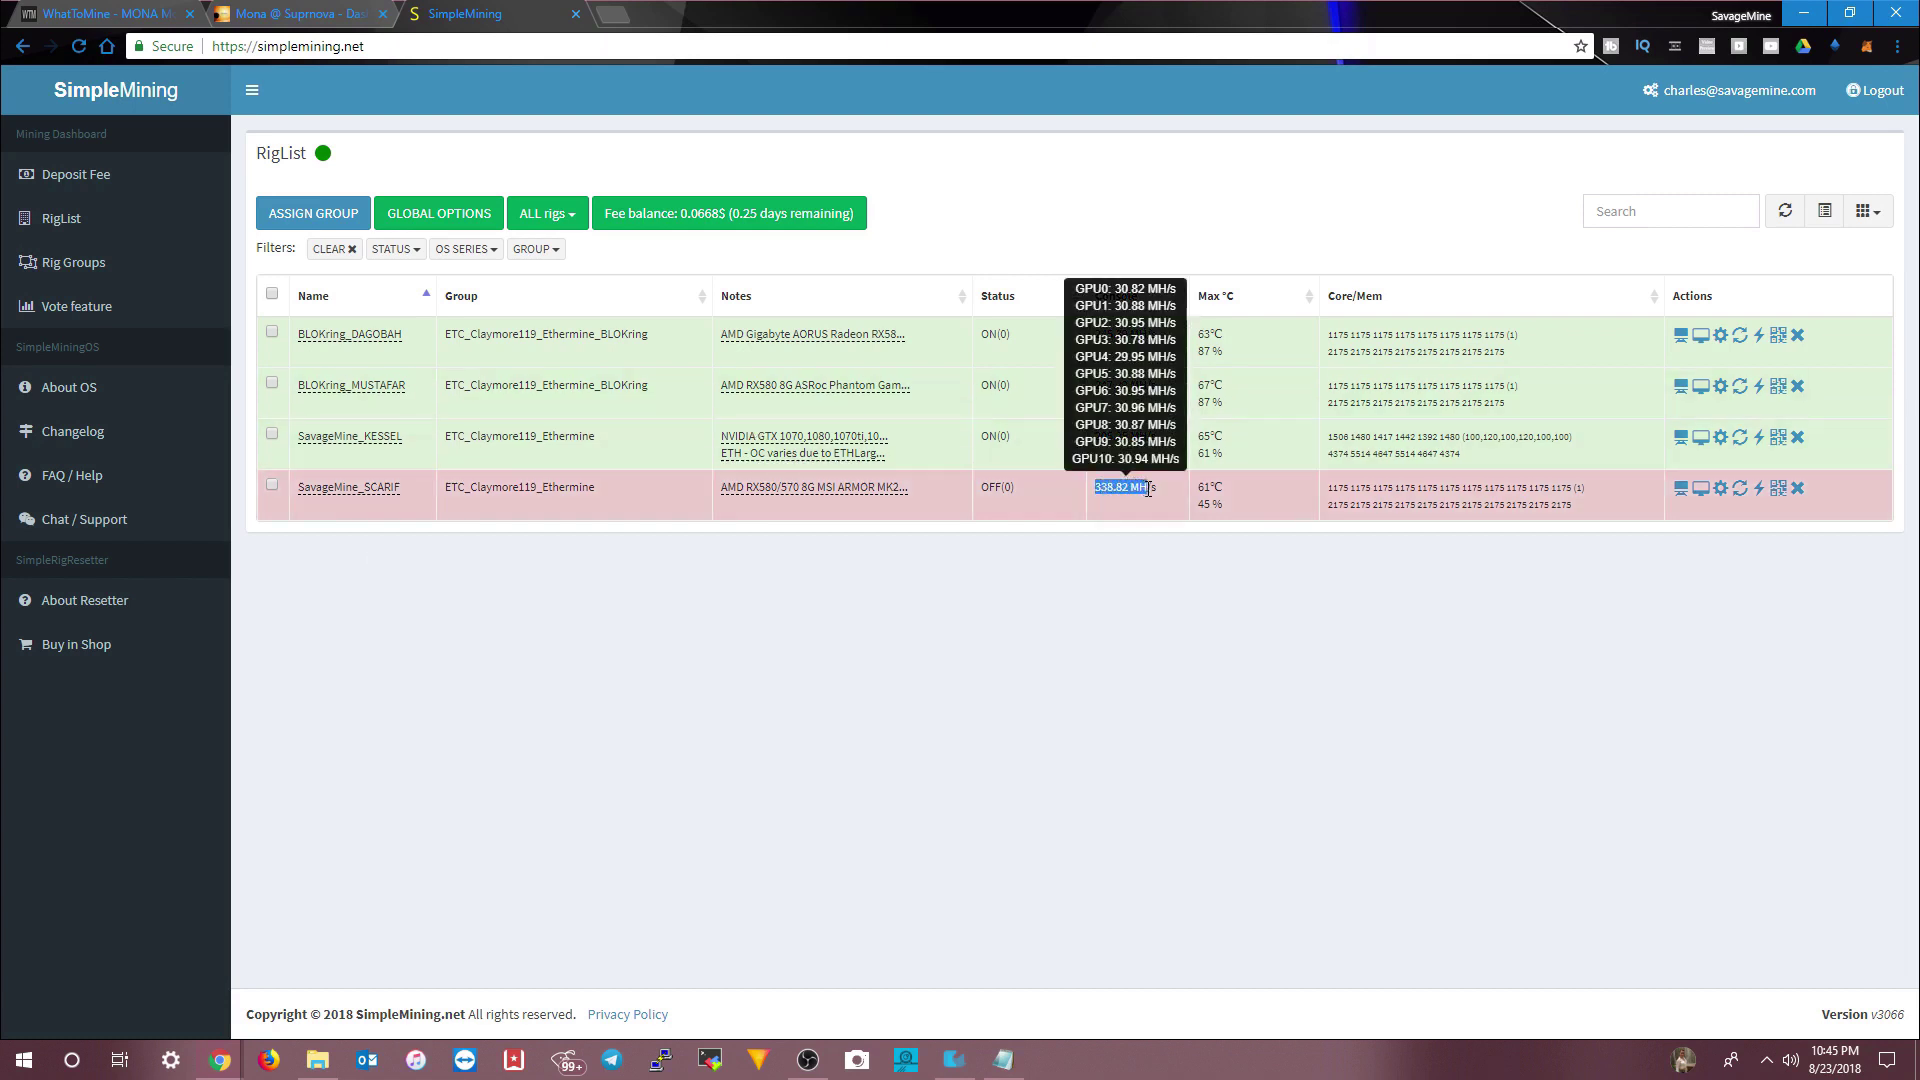
click(1185, 590)
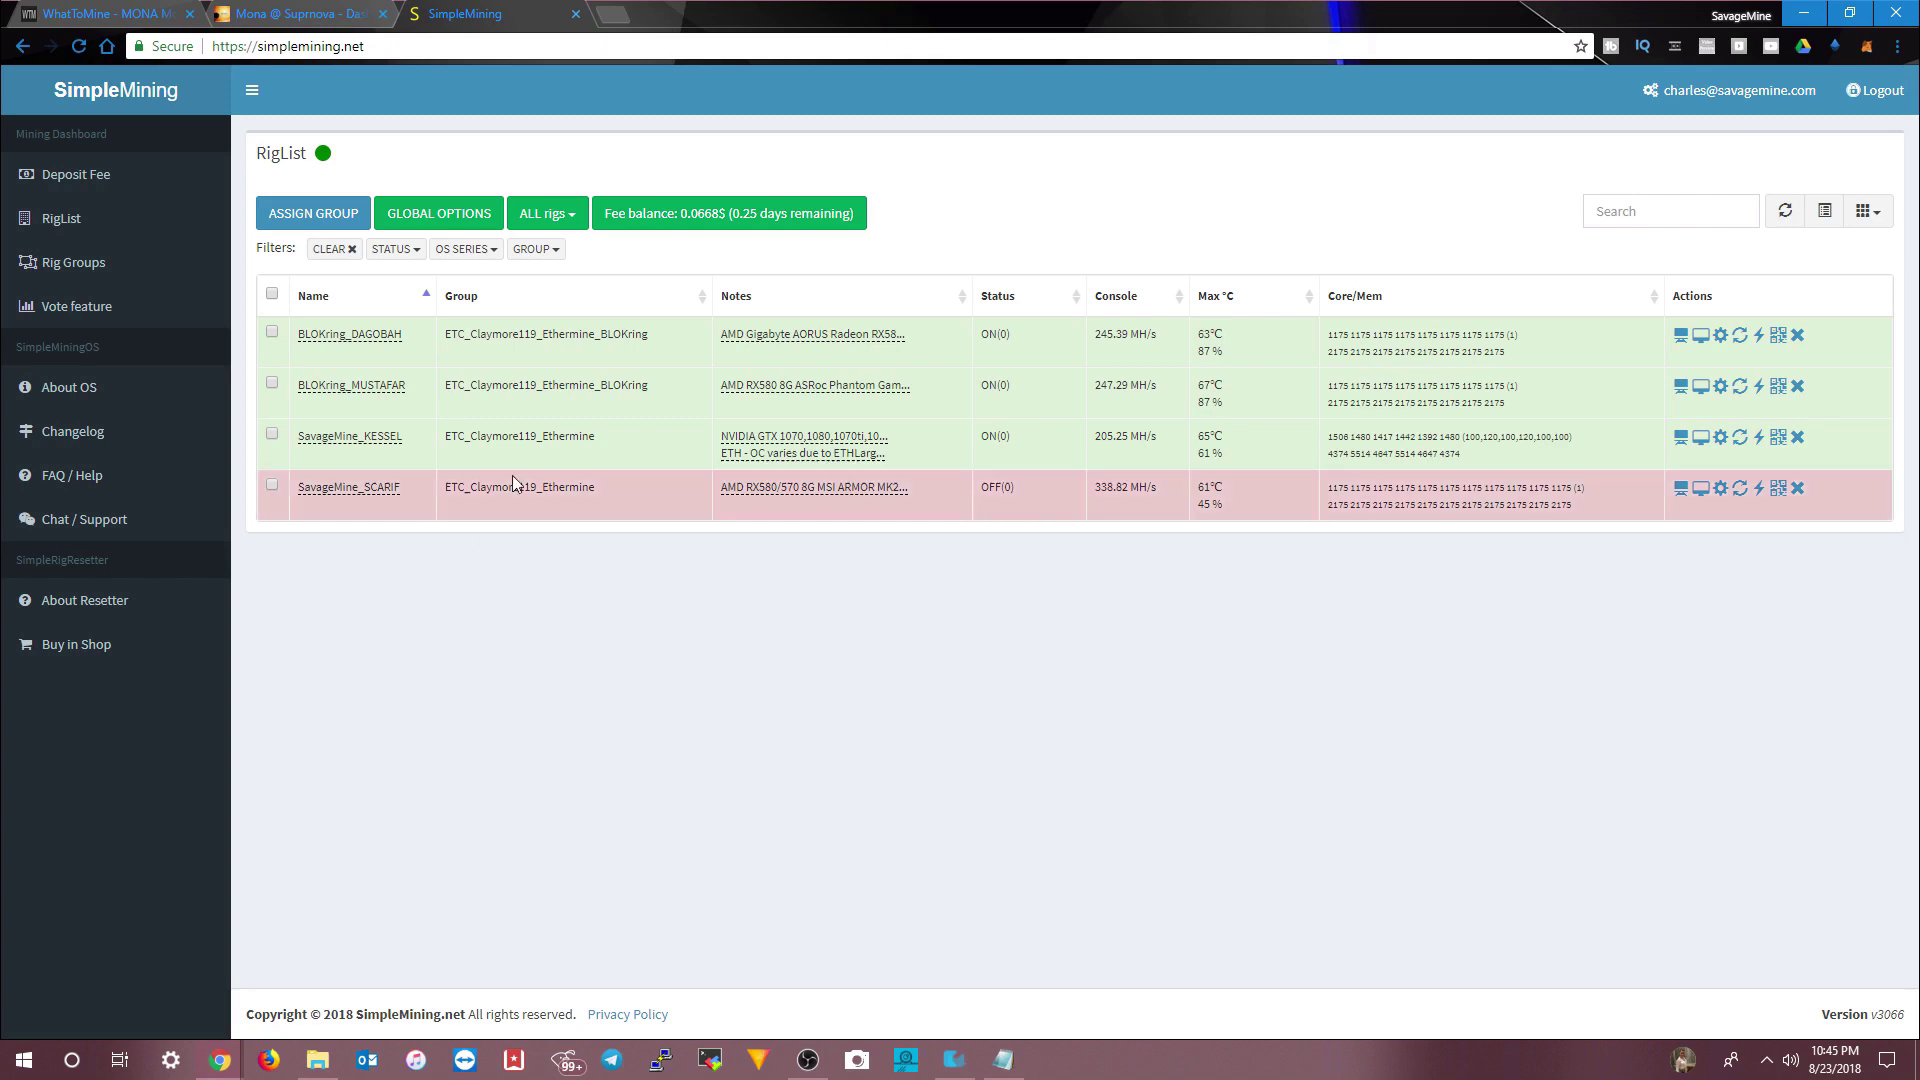
mouse_move(333, 441)
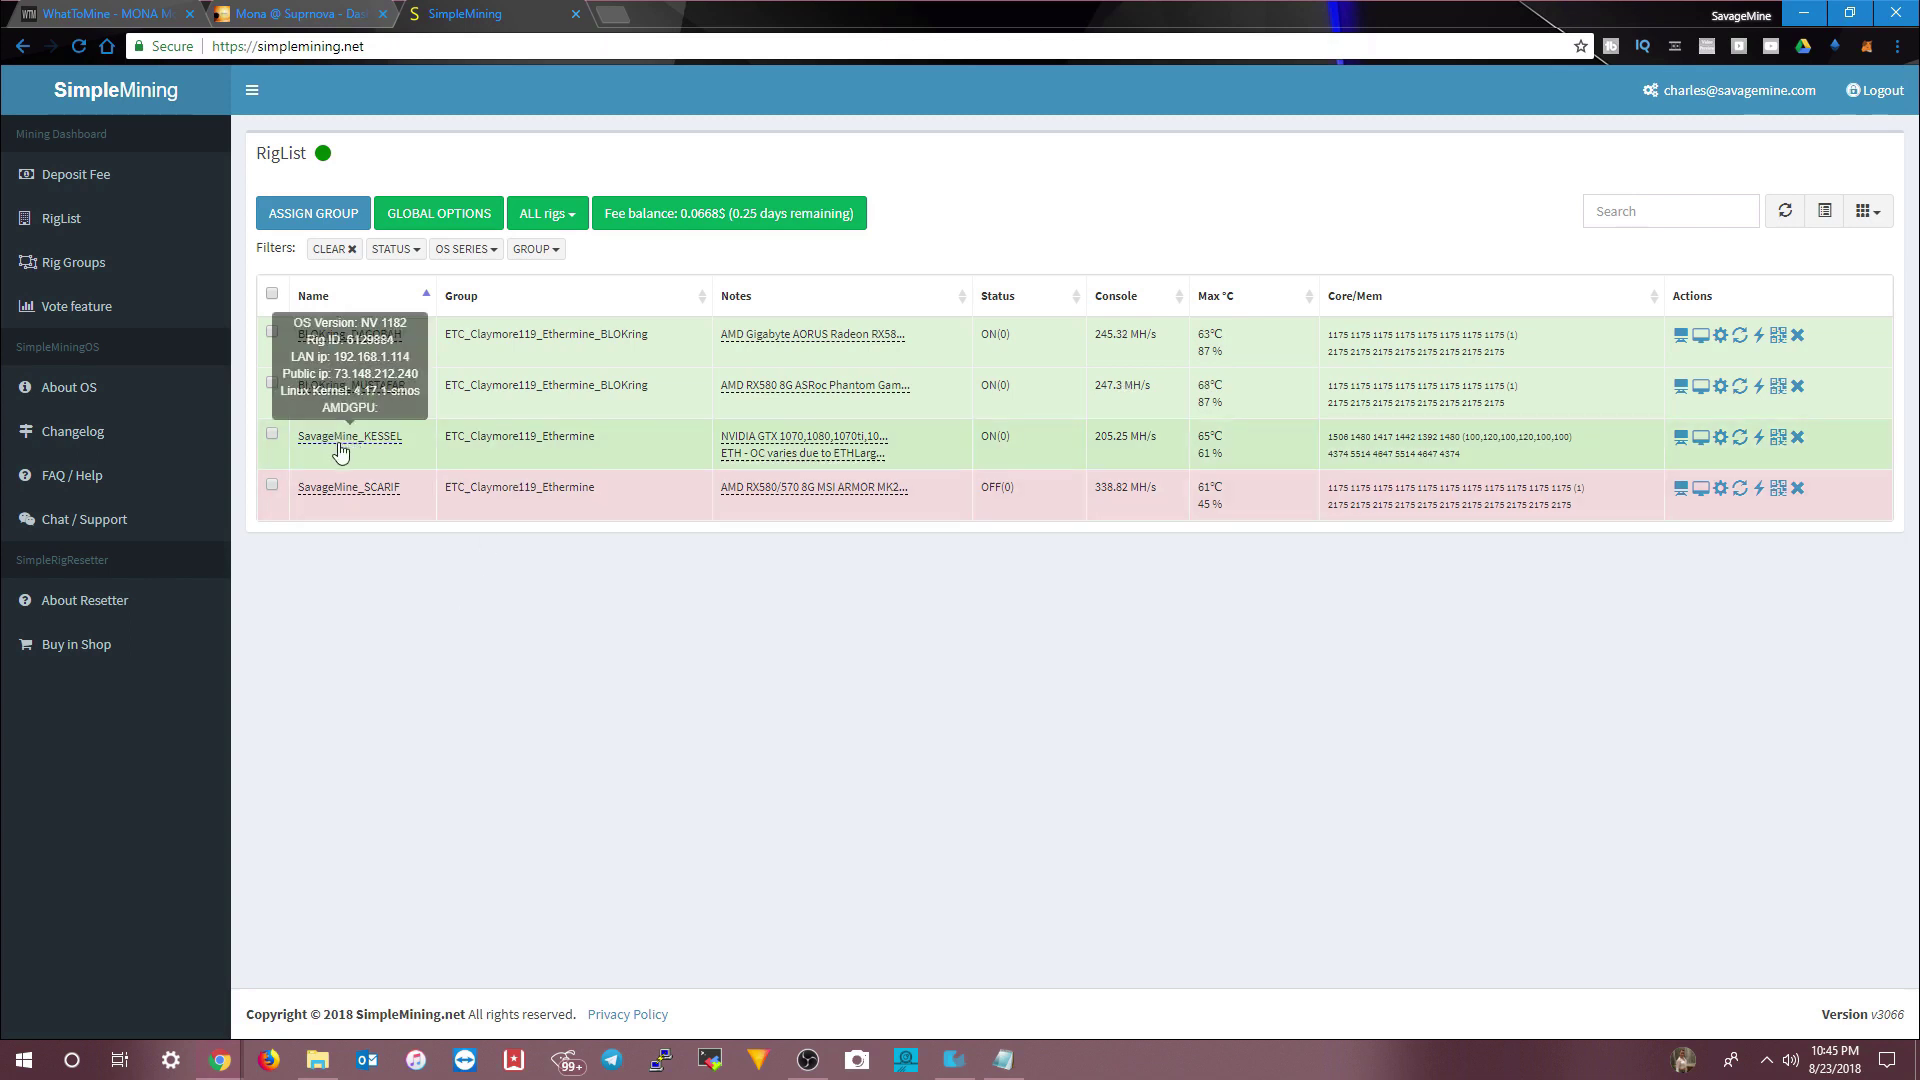
click(72, 270)
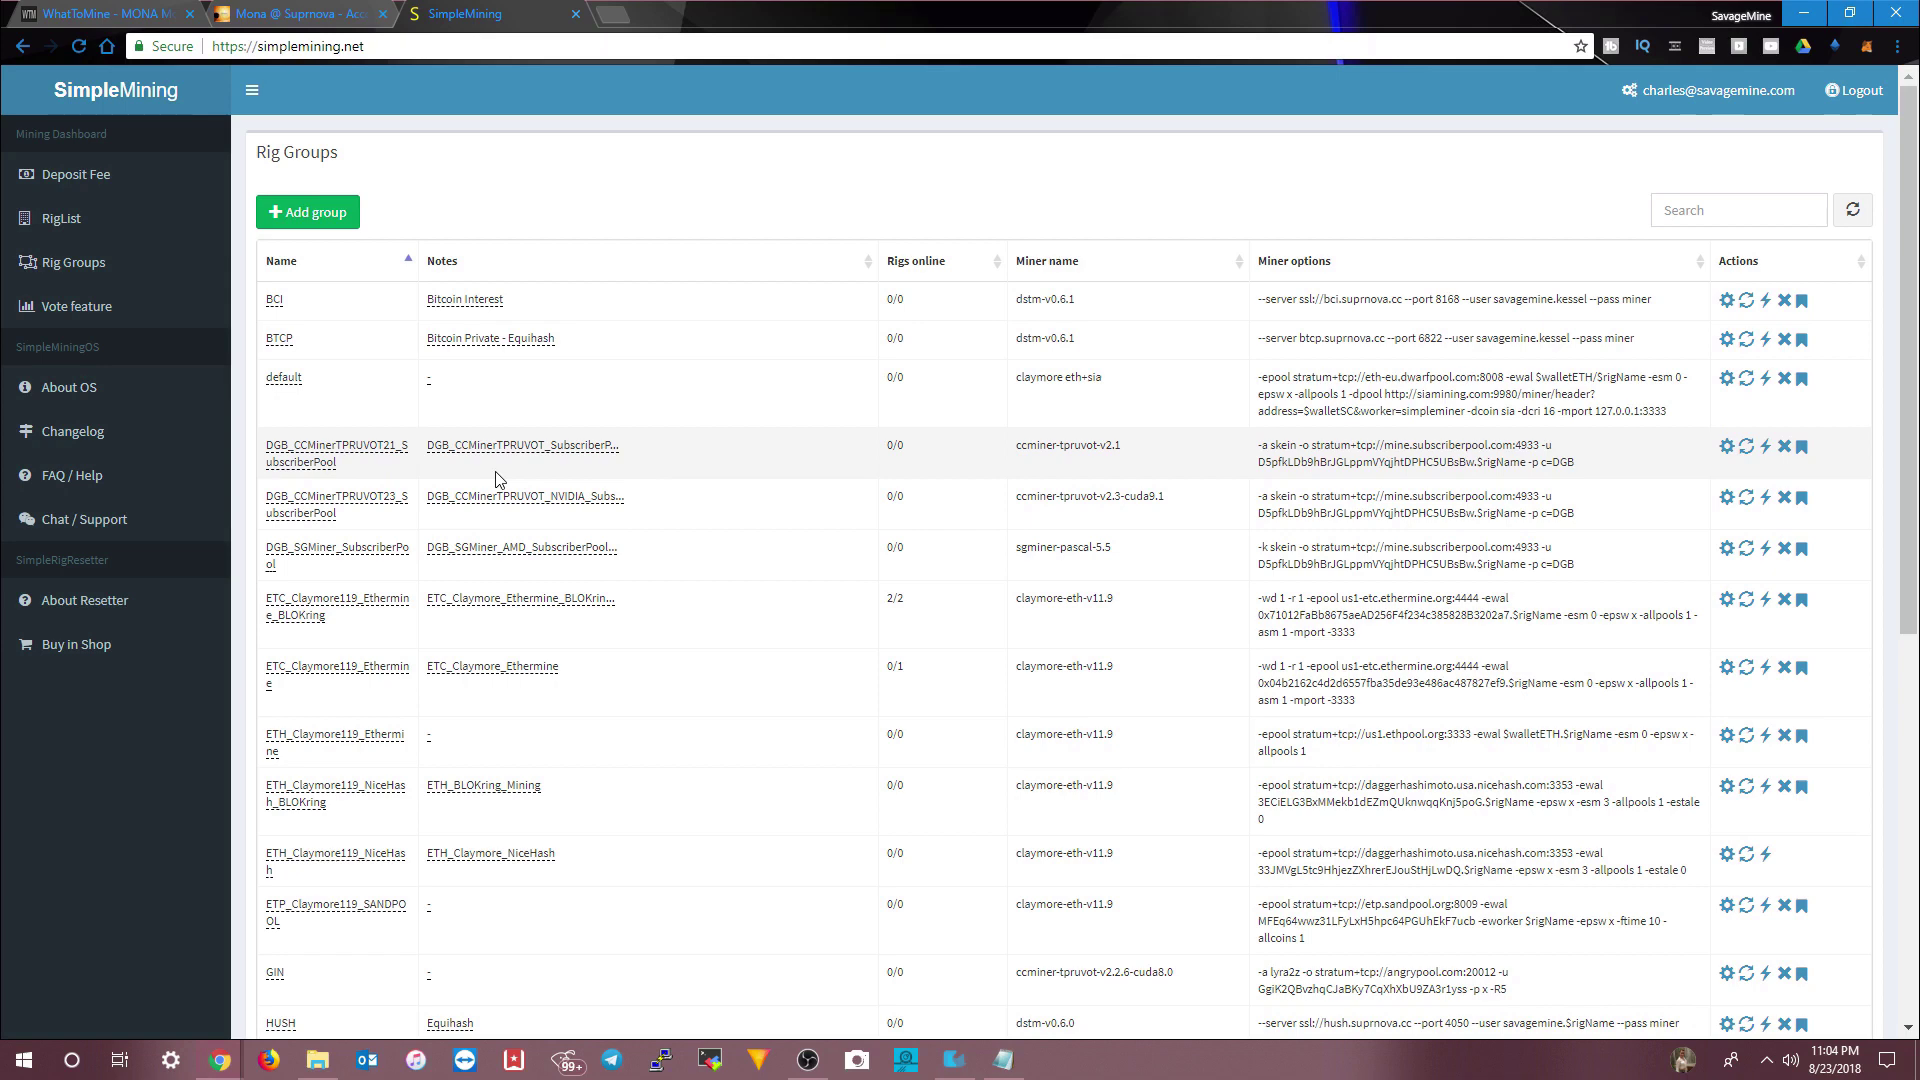
- Begin a new rig group using the sgminer-gm-aceneun-x16r-v5.5.5 miner
click(314, 218)
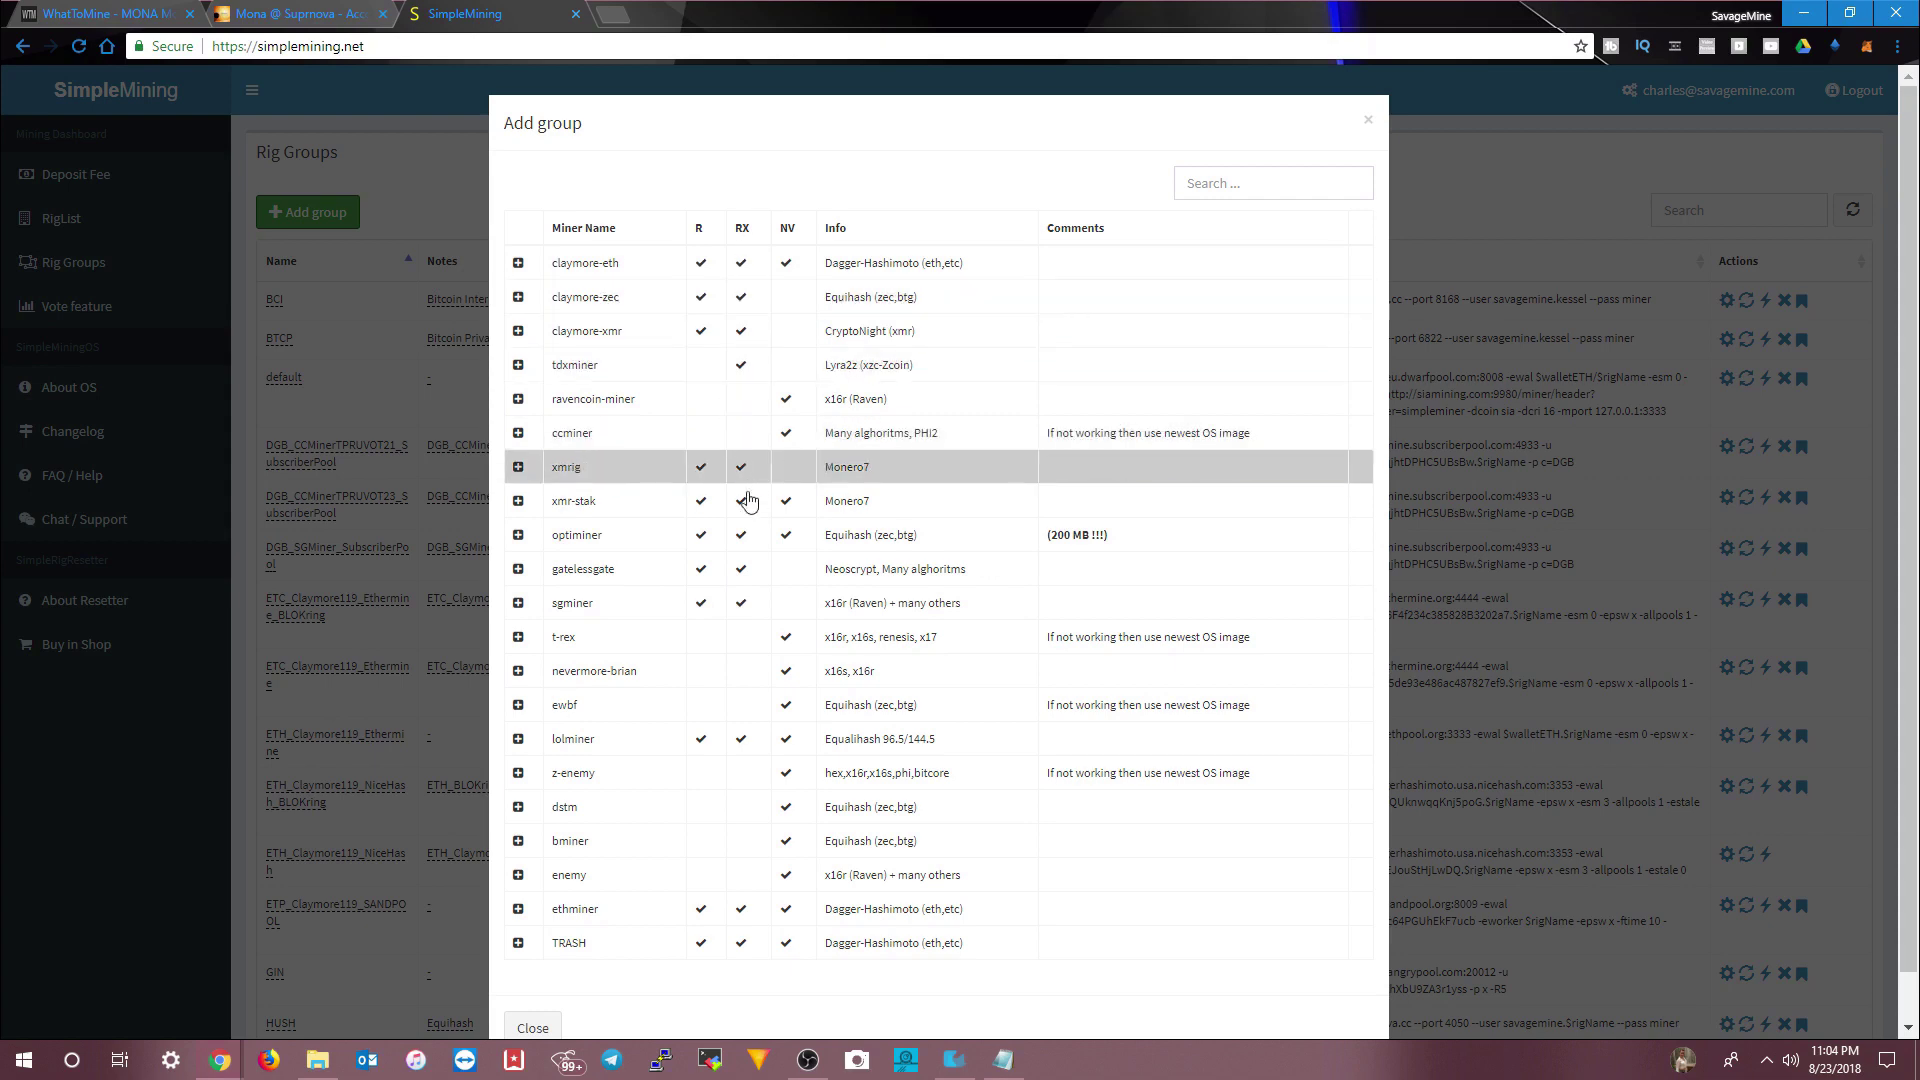
click(517, 604)
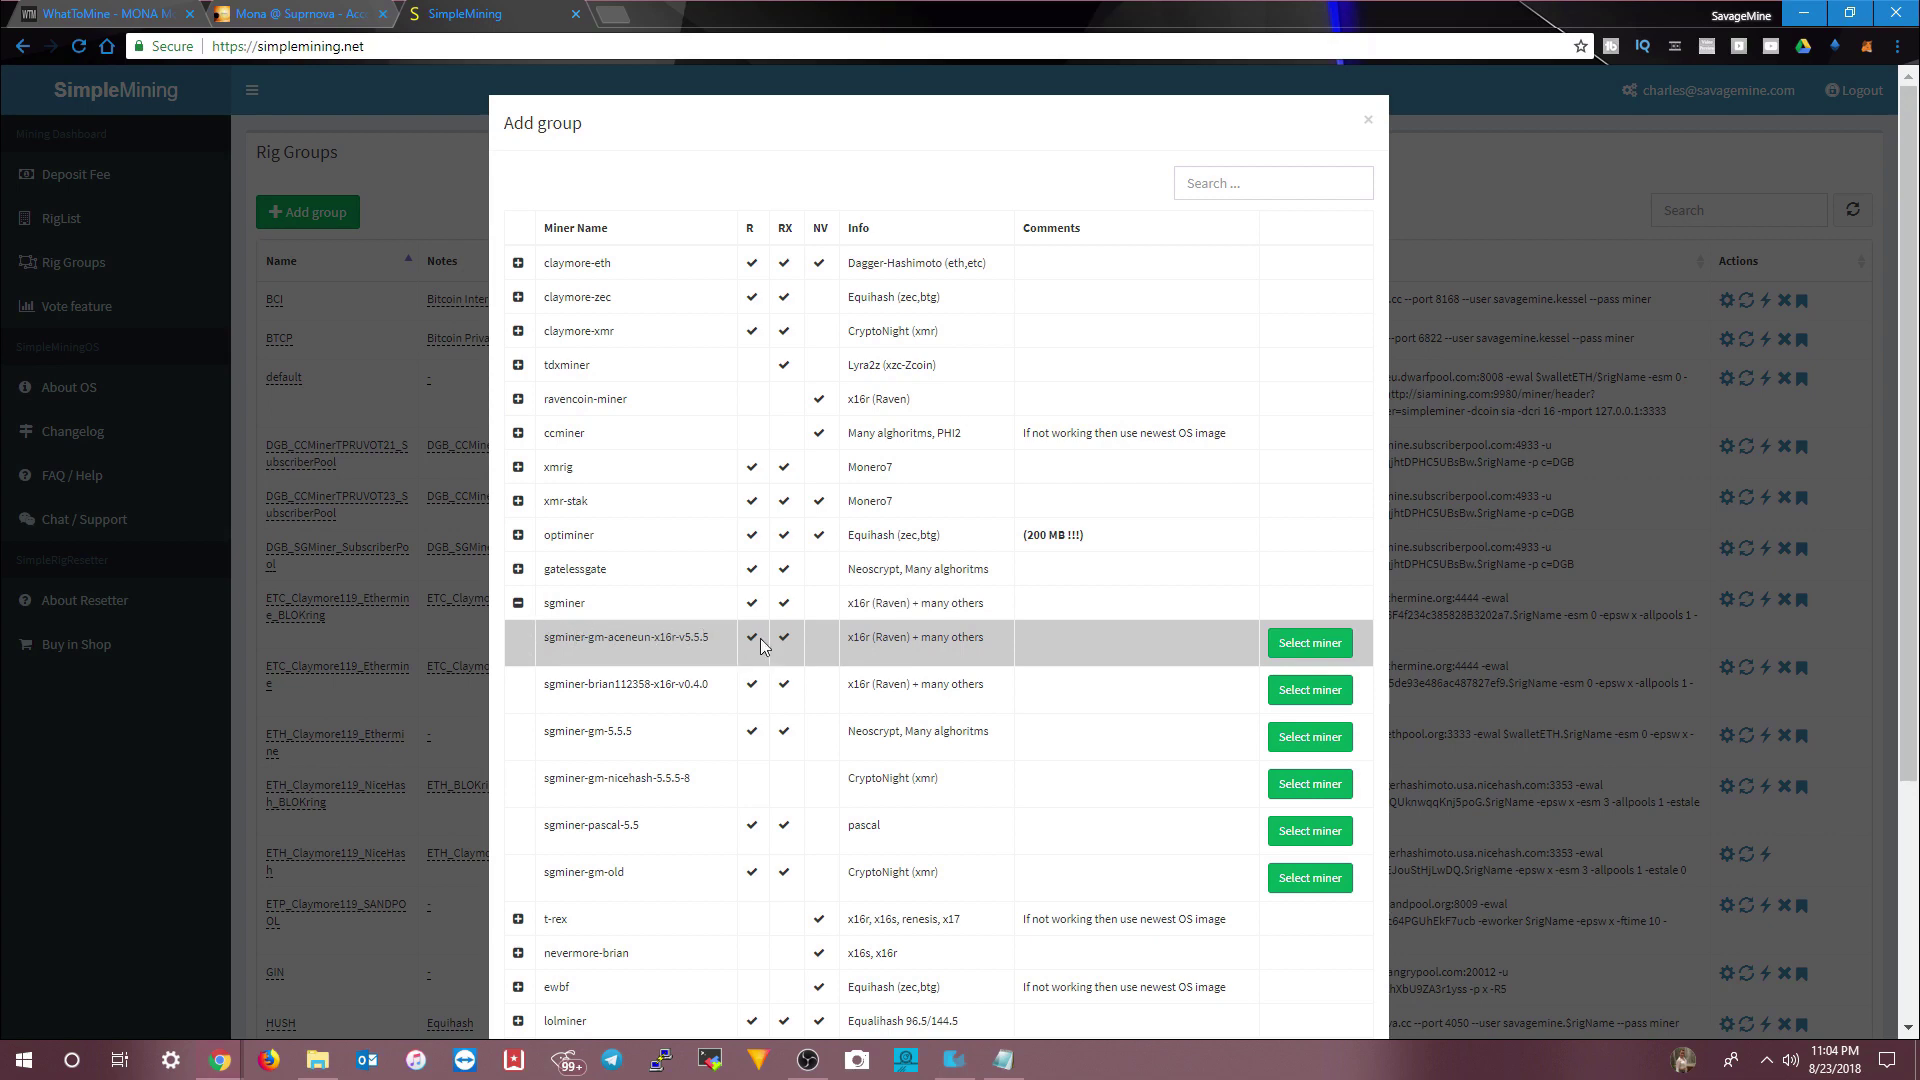
click(1316, 646)
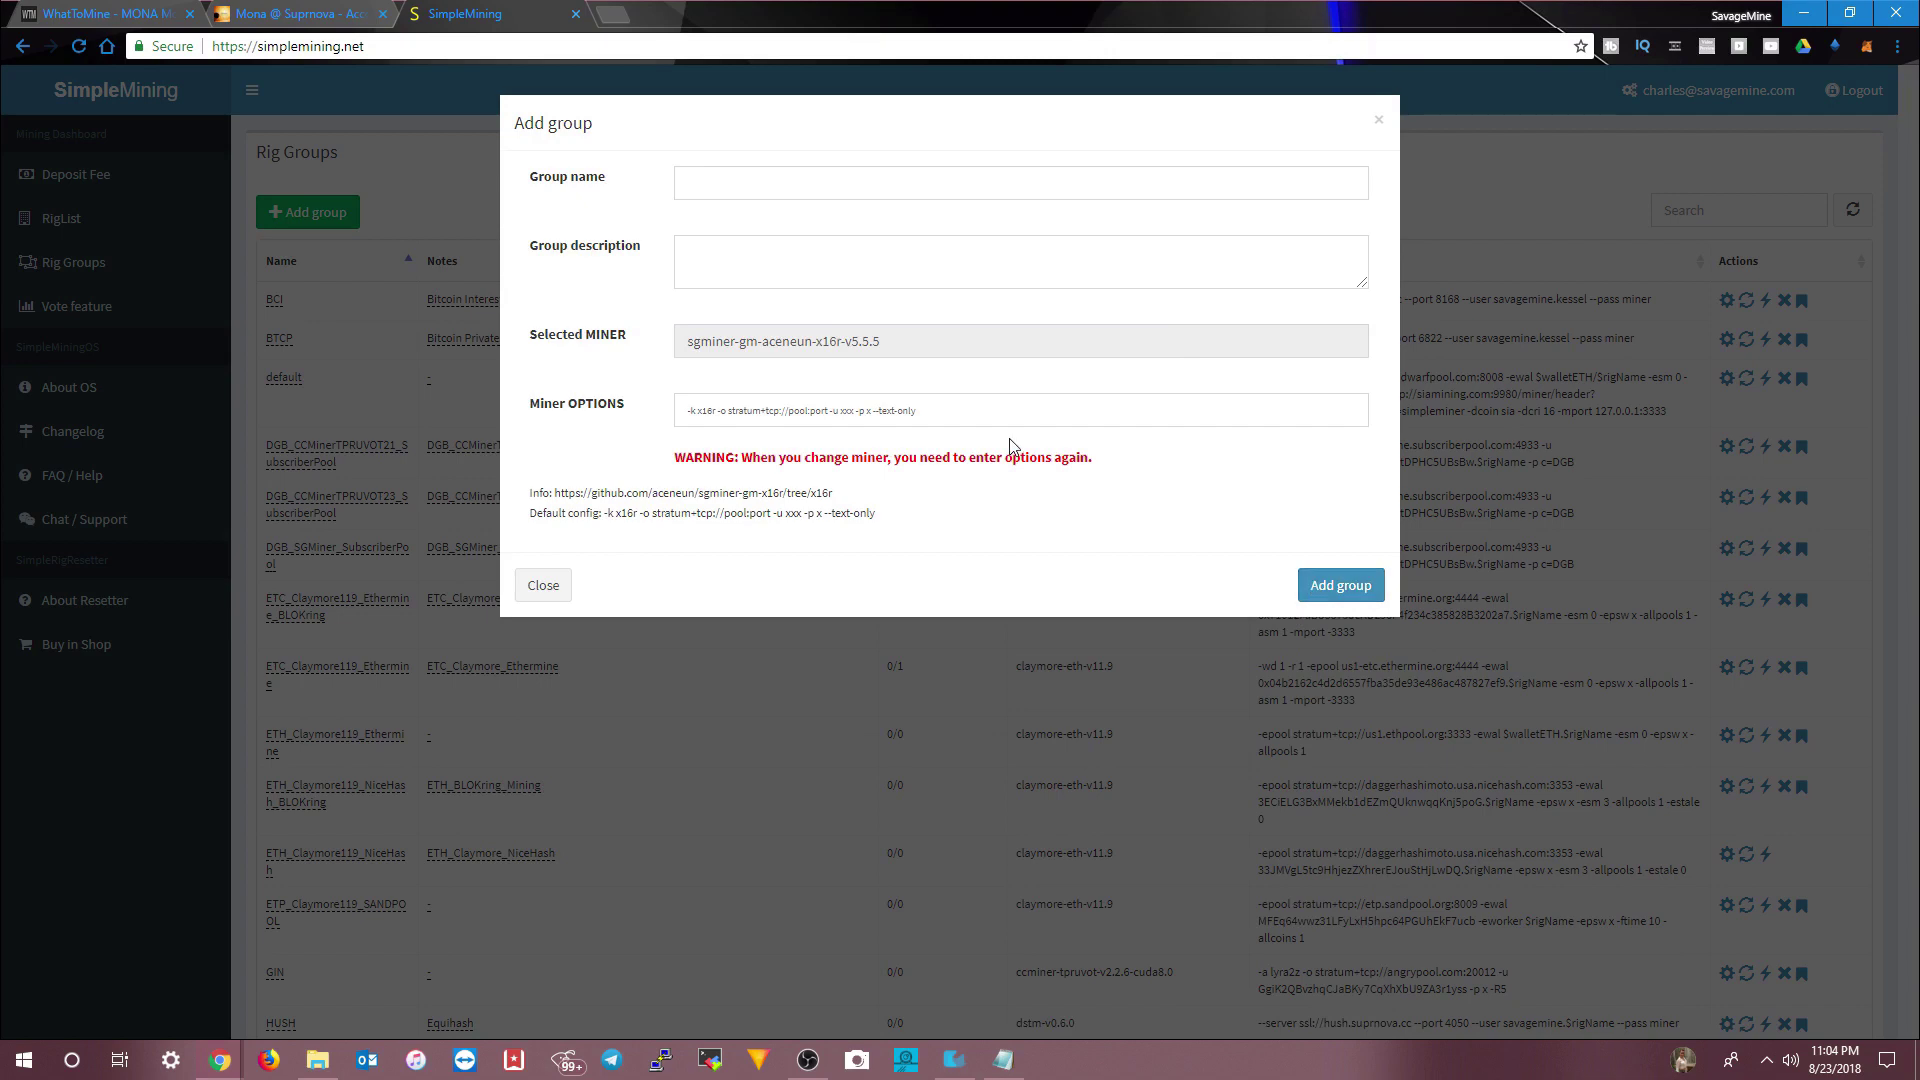
- Name the group from the MONA_CCMiner_SUPRNOVA suggestion, editing it toward MONA_SGMiner_SUPRNOVA_AMD
click(801, 180)
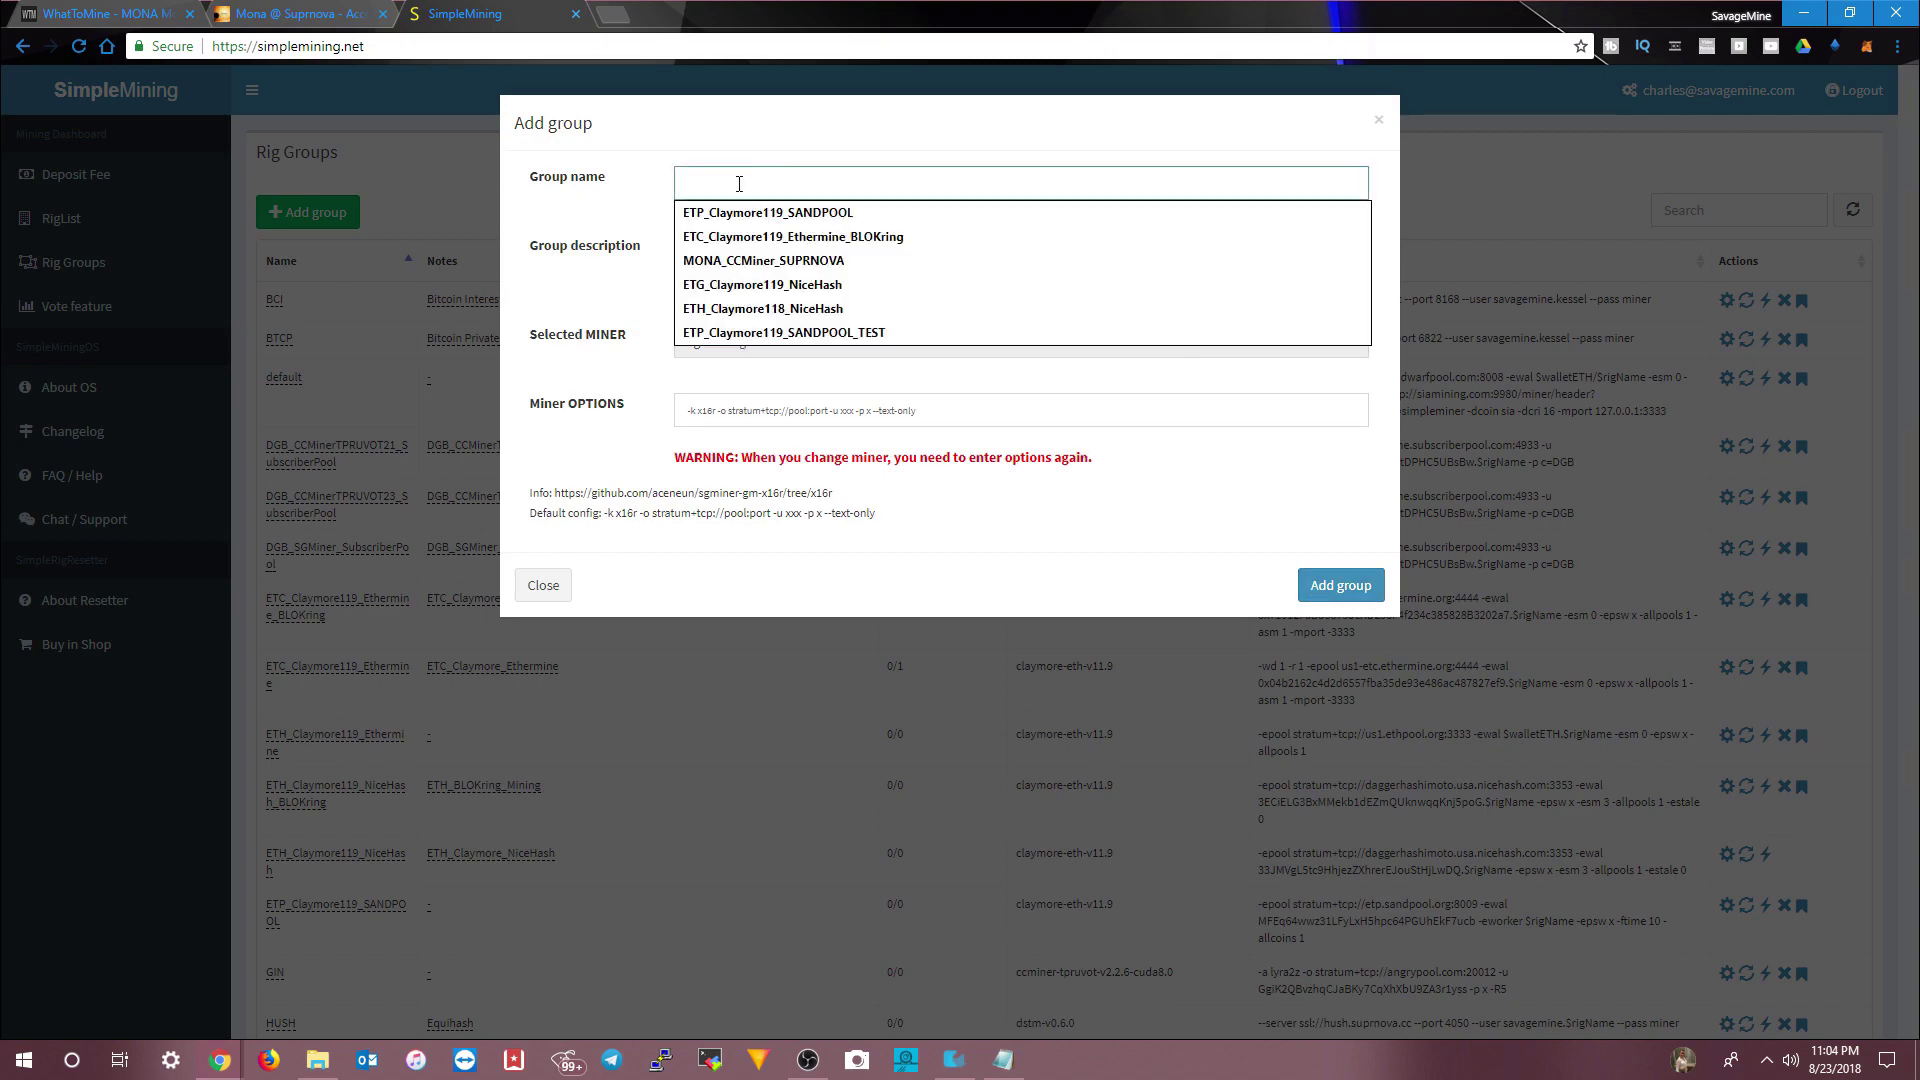
key(Down)
key(Down)
key(Down)
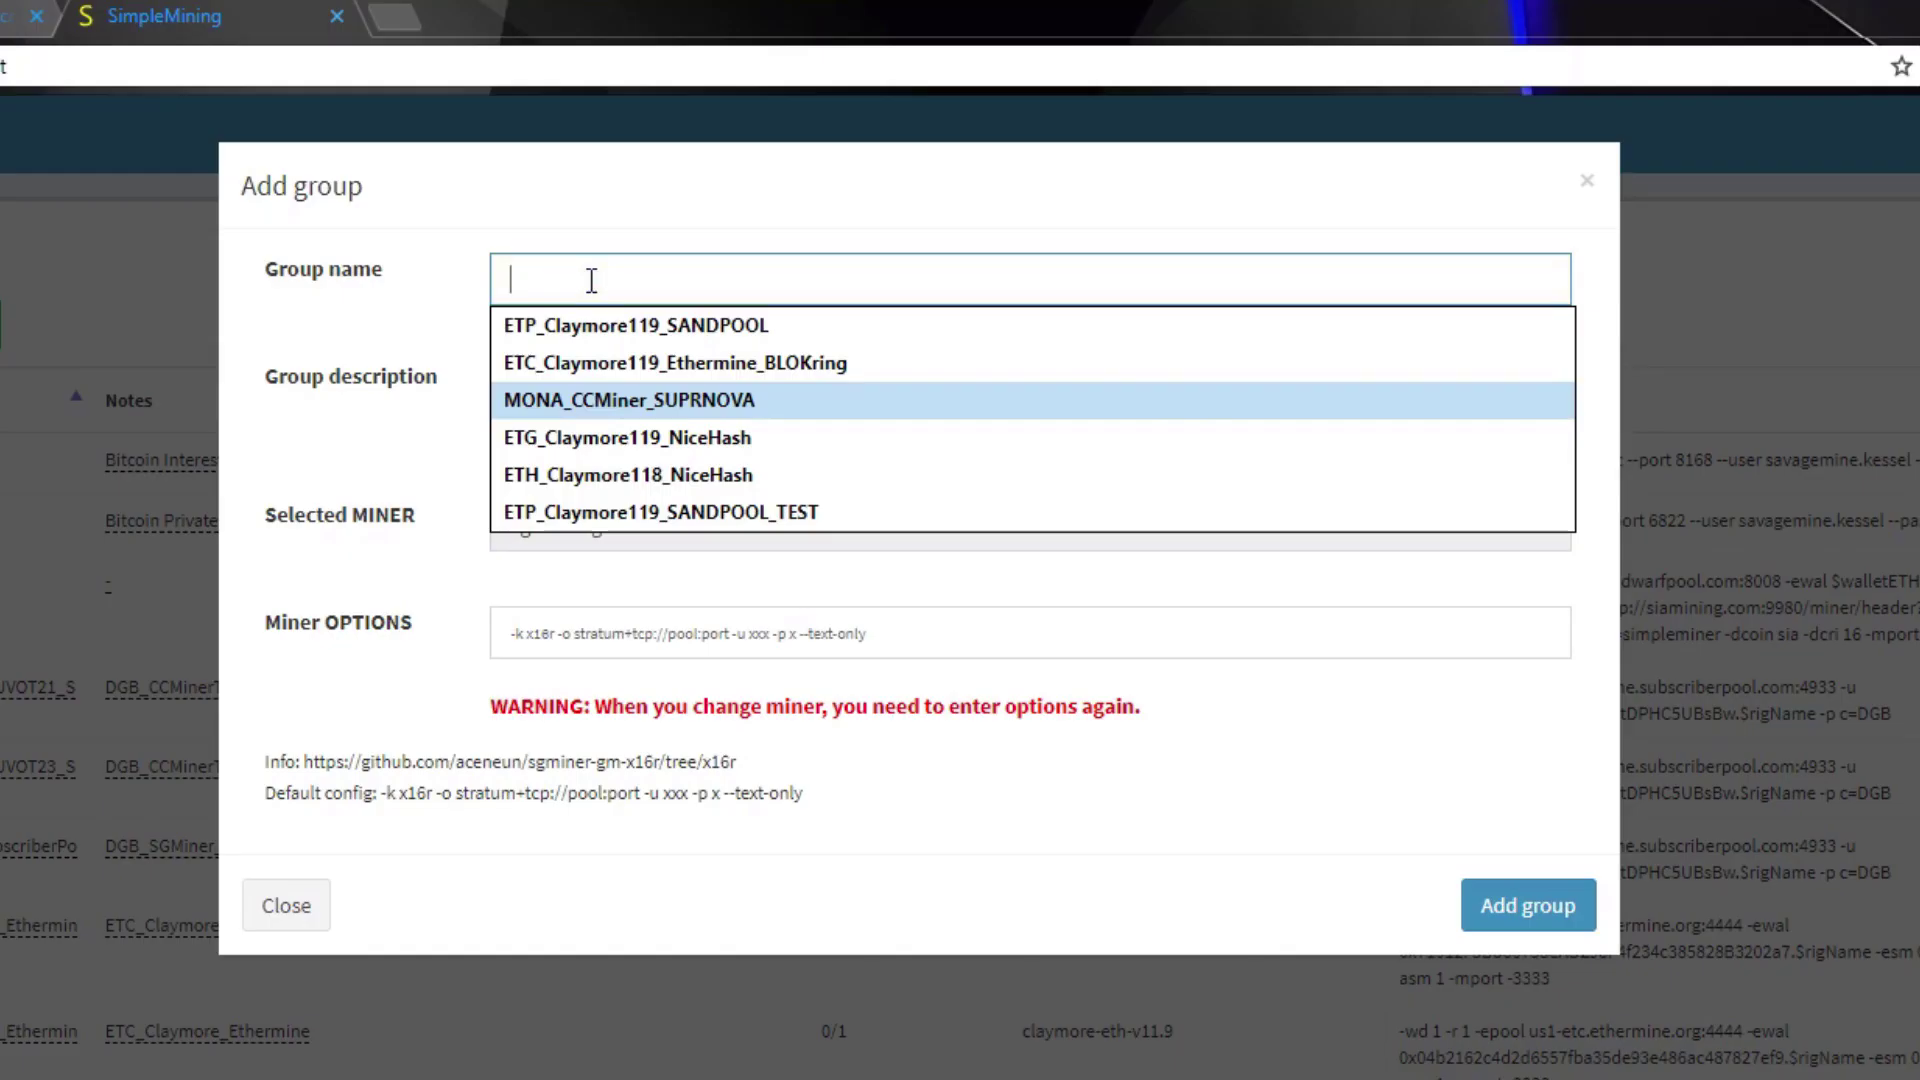
key(Down)
key(Up)
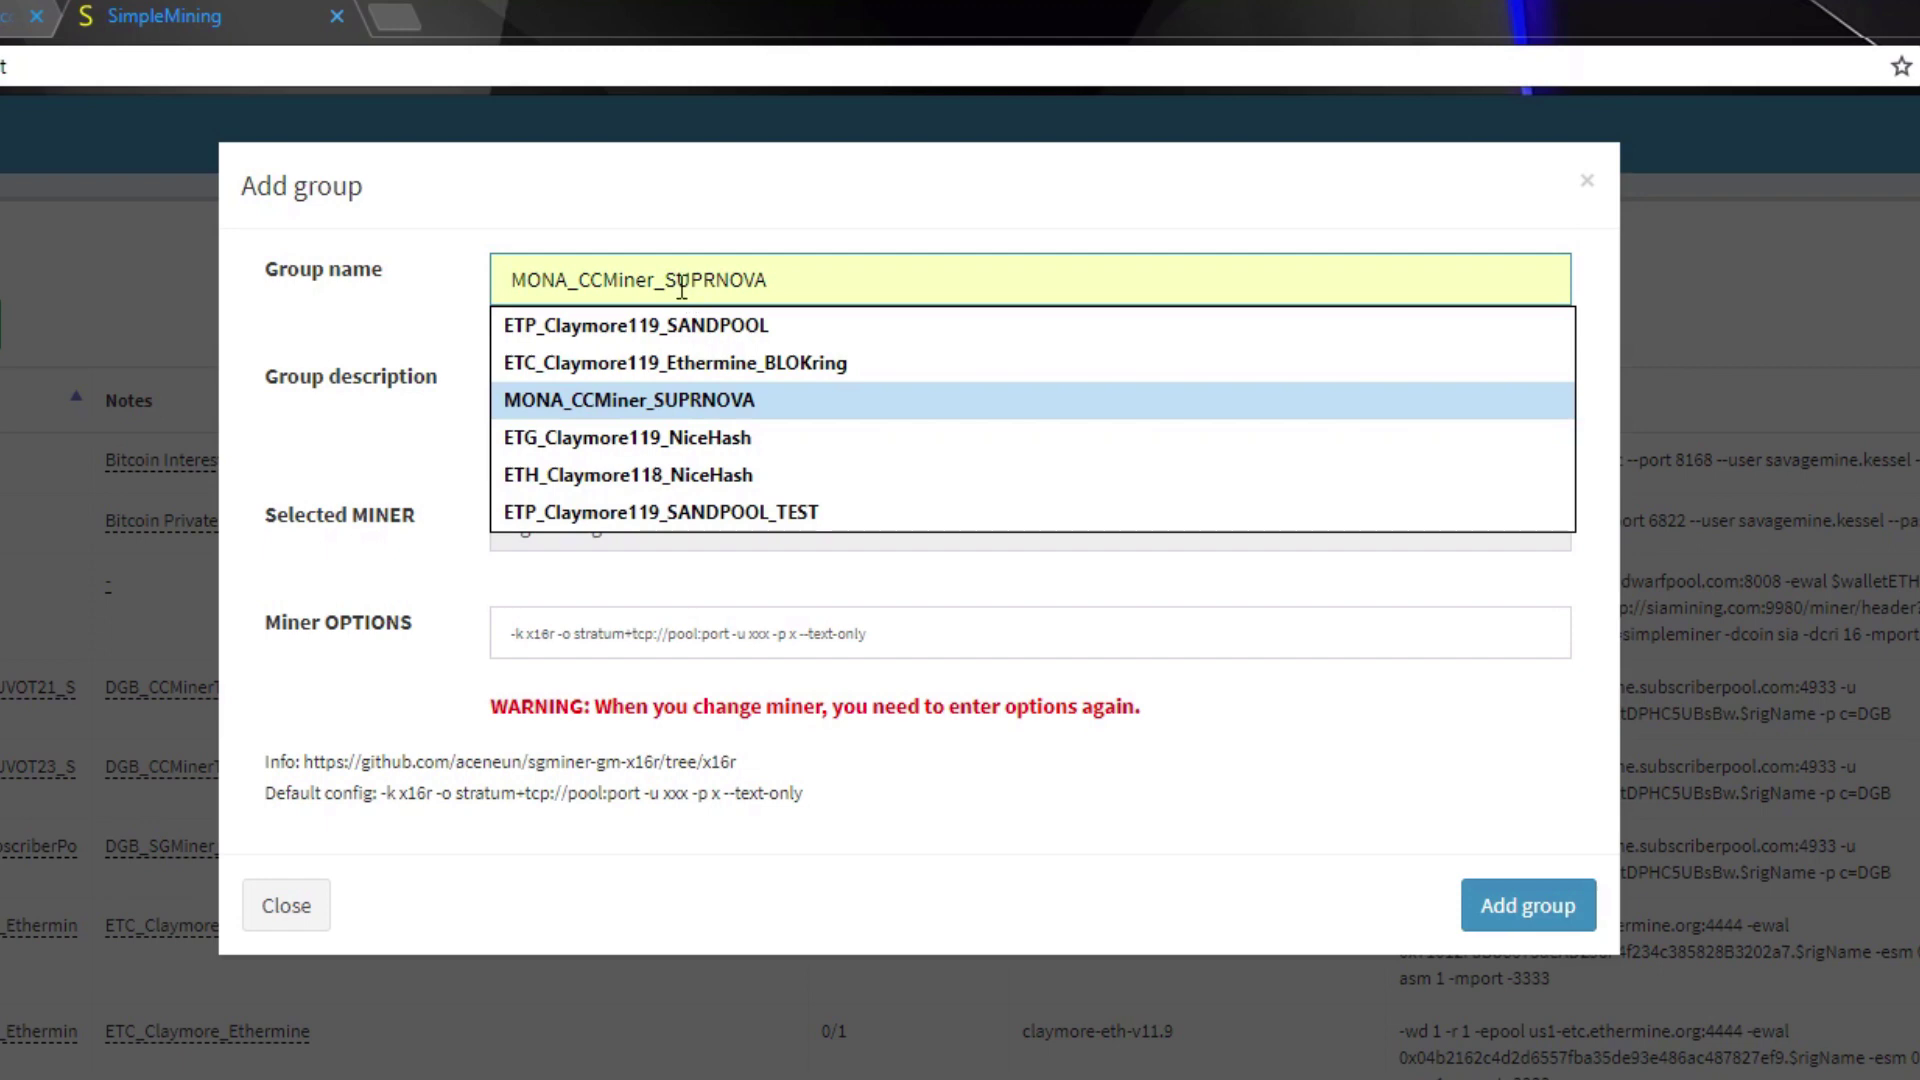
key(Up)
key(Down)
key(Return)
click(670, 281)
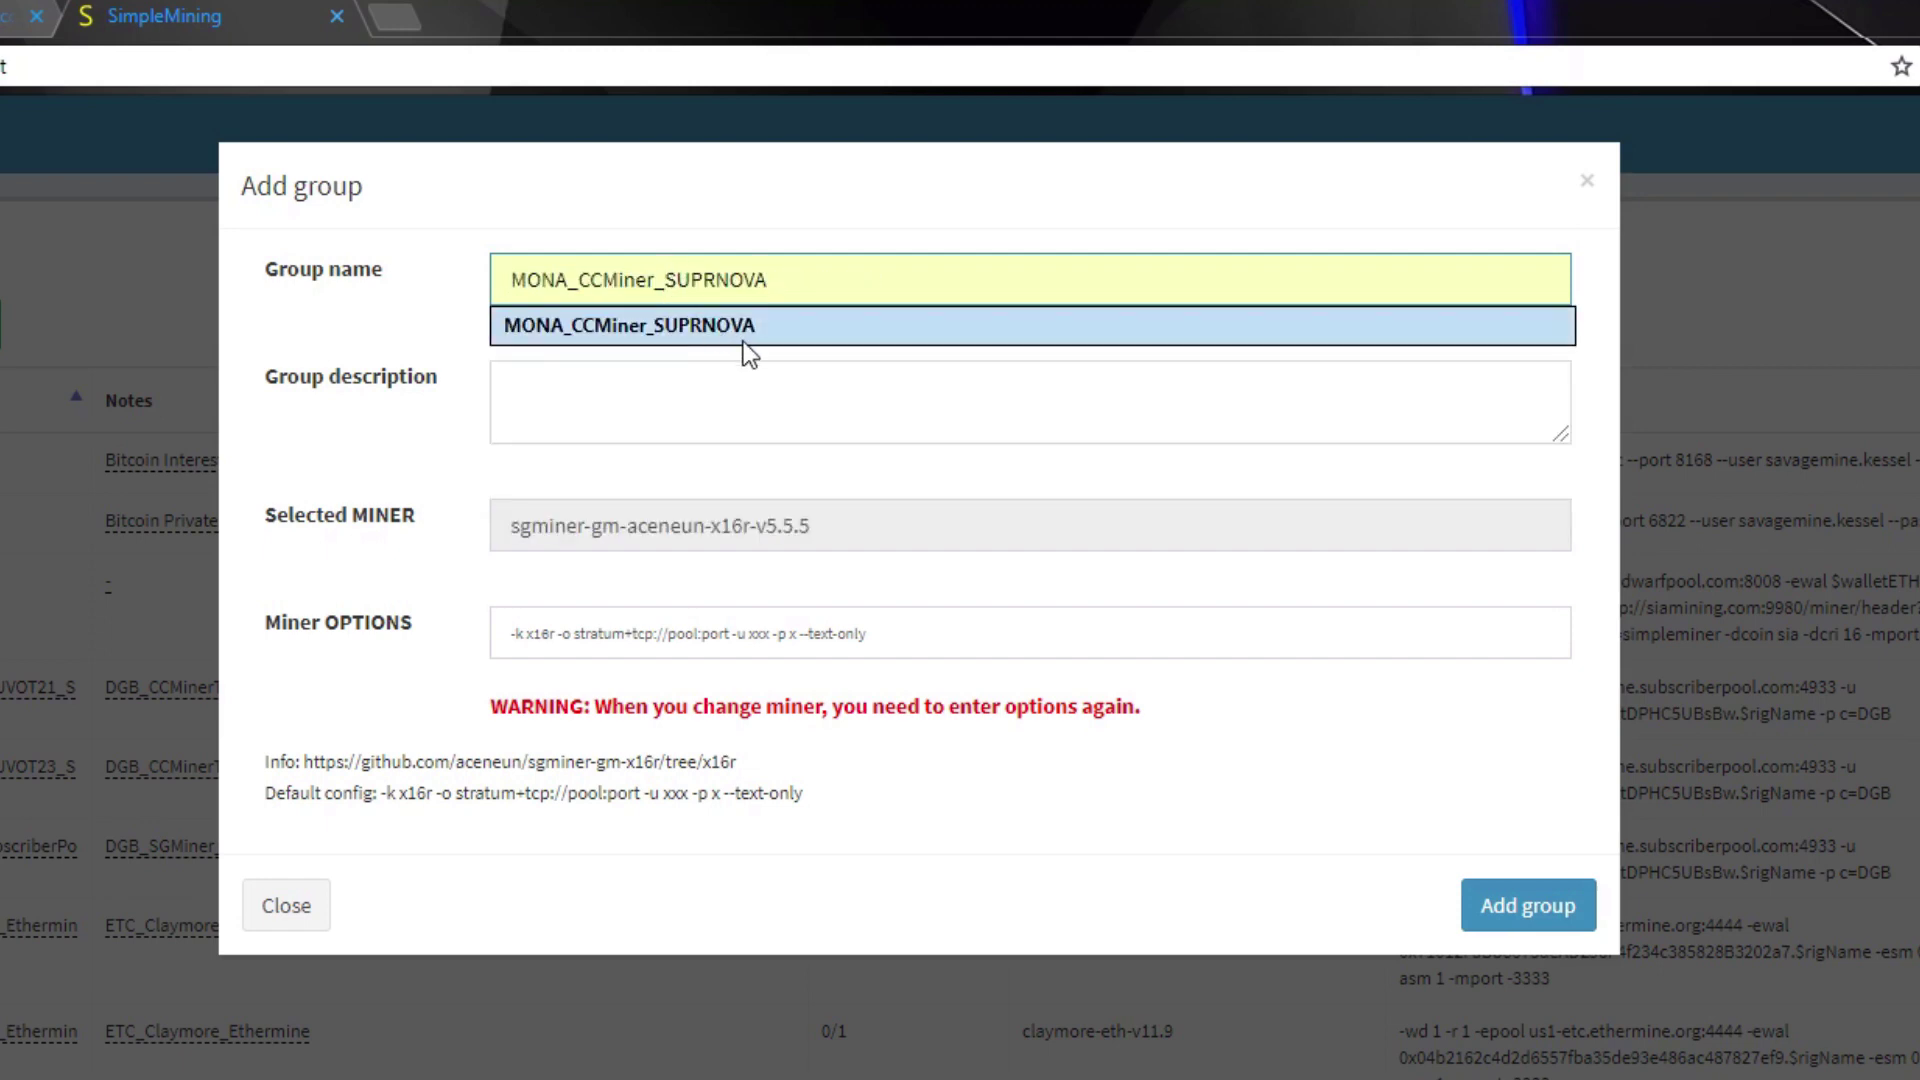
text(AMD_)
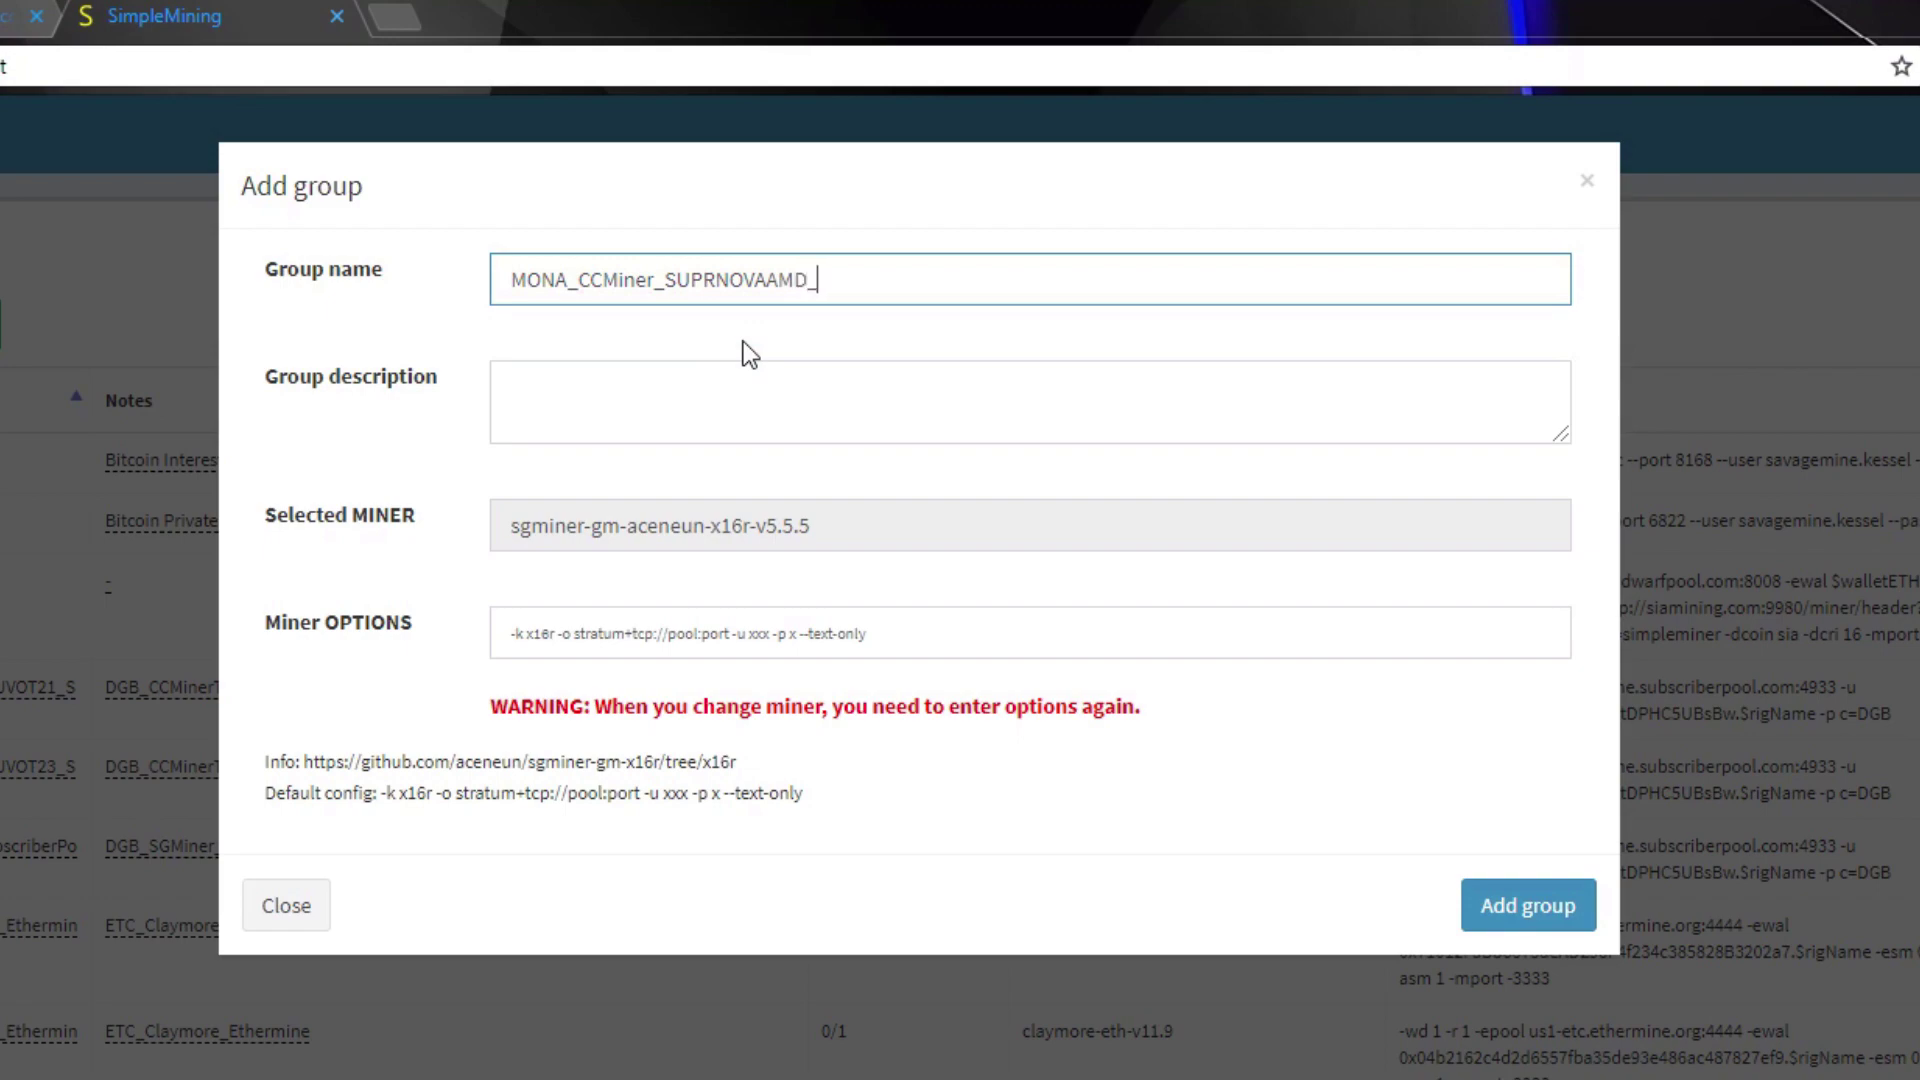
key(BackSpace)
key(BackSpace)
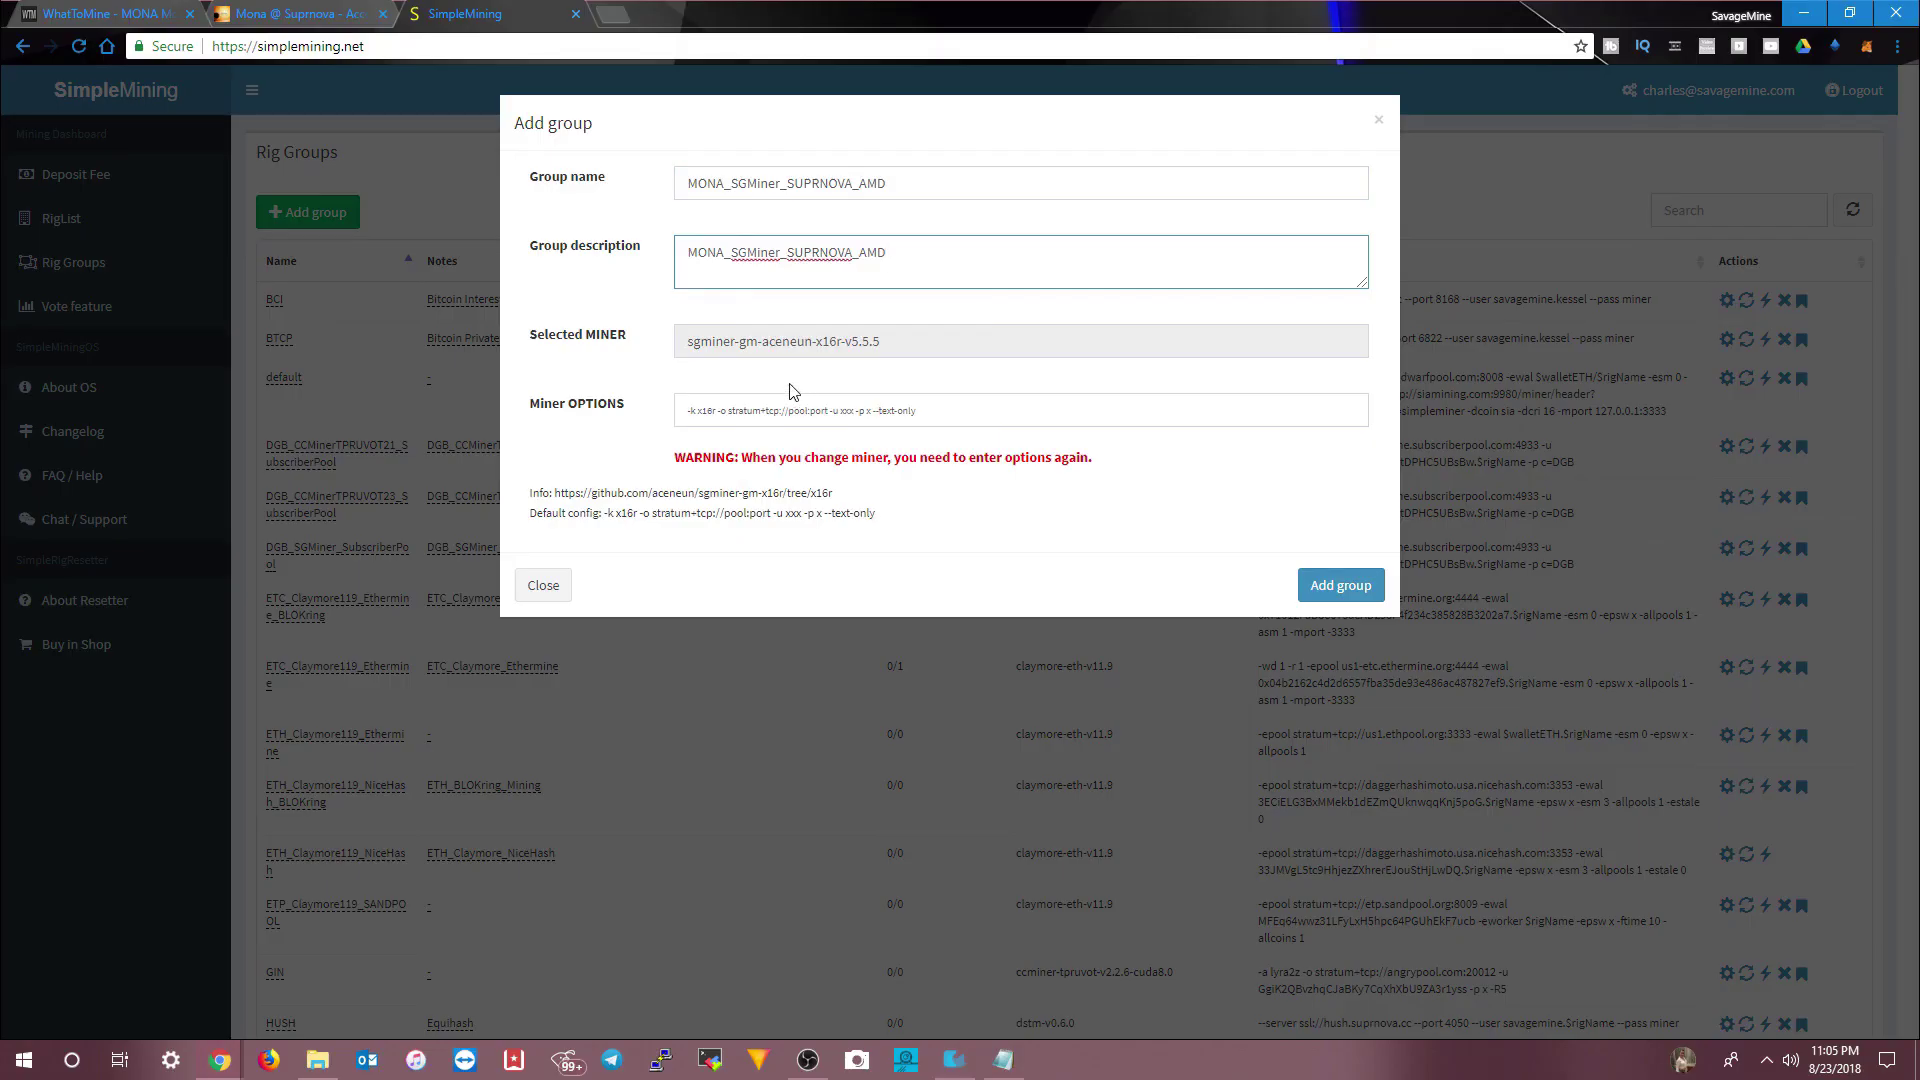
- Replace the default x16r algorithm in Miner OPTIONS with Lyra2REv2, copied from WhatToMine
click(785, 410)
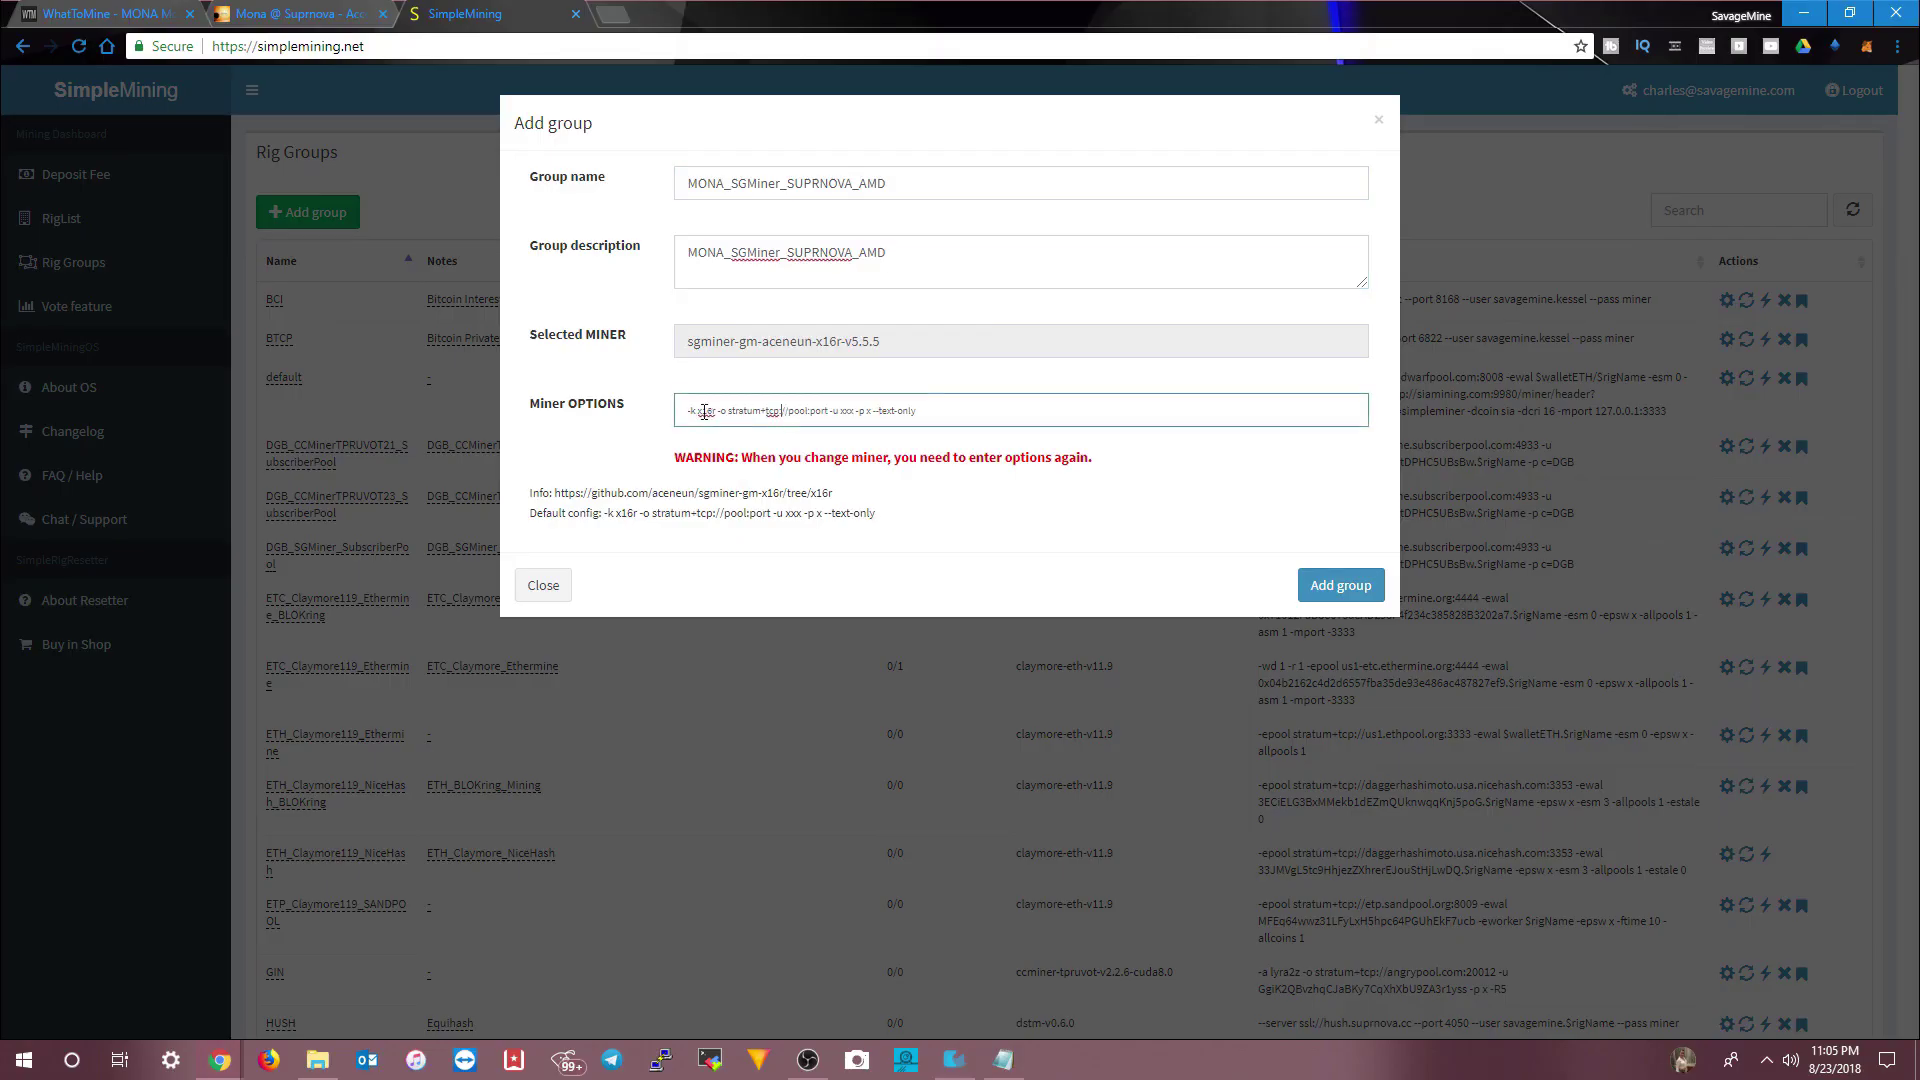
key(BackSpace)
click(290, 14)
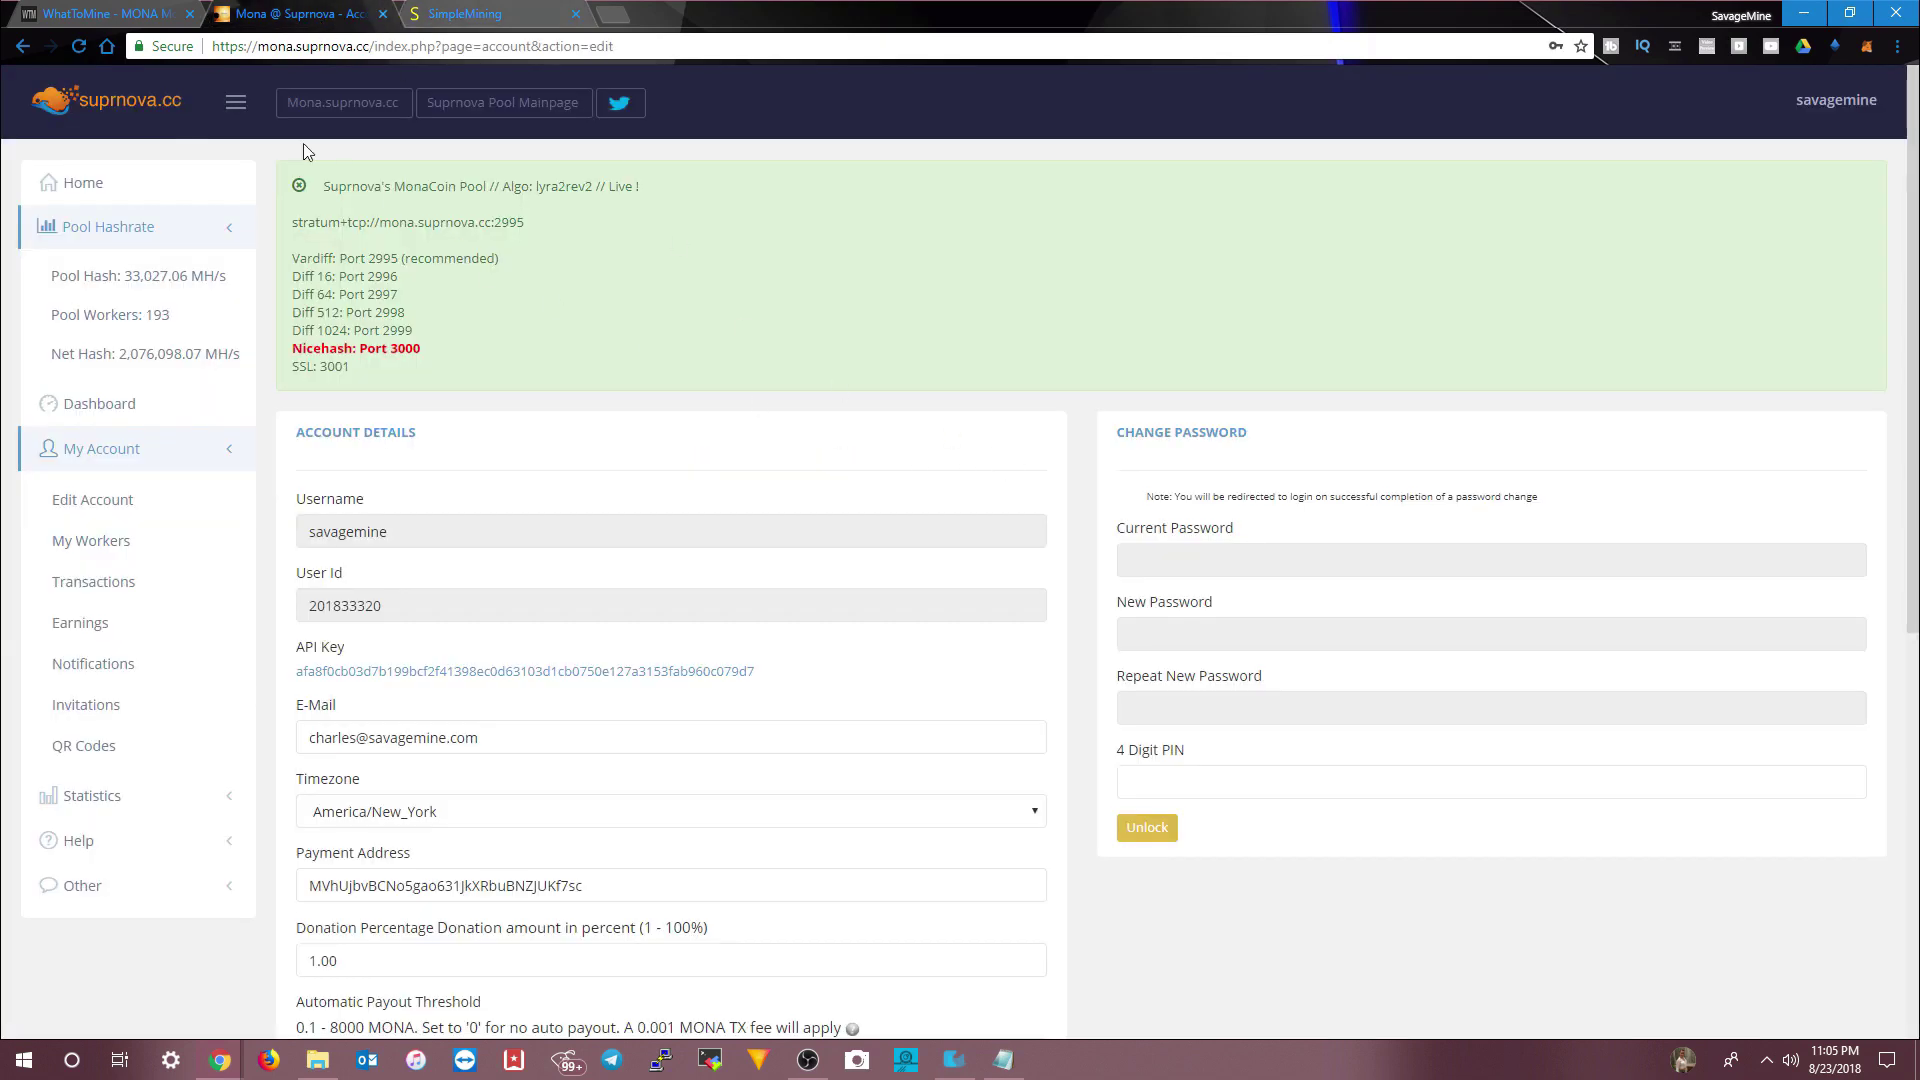
click(105, 14)
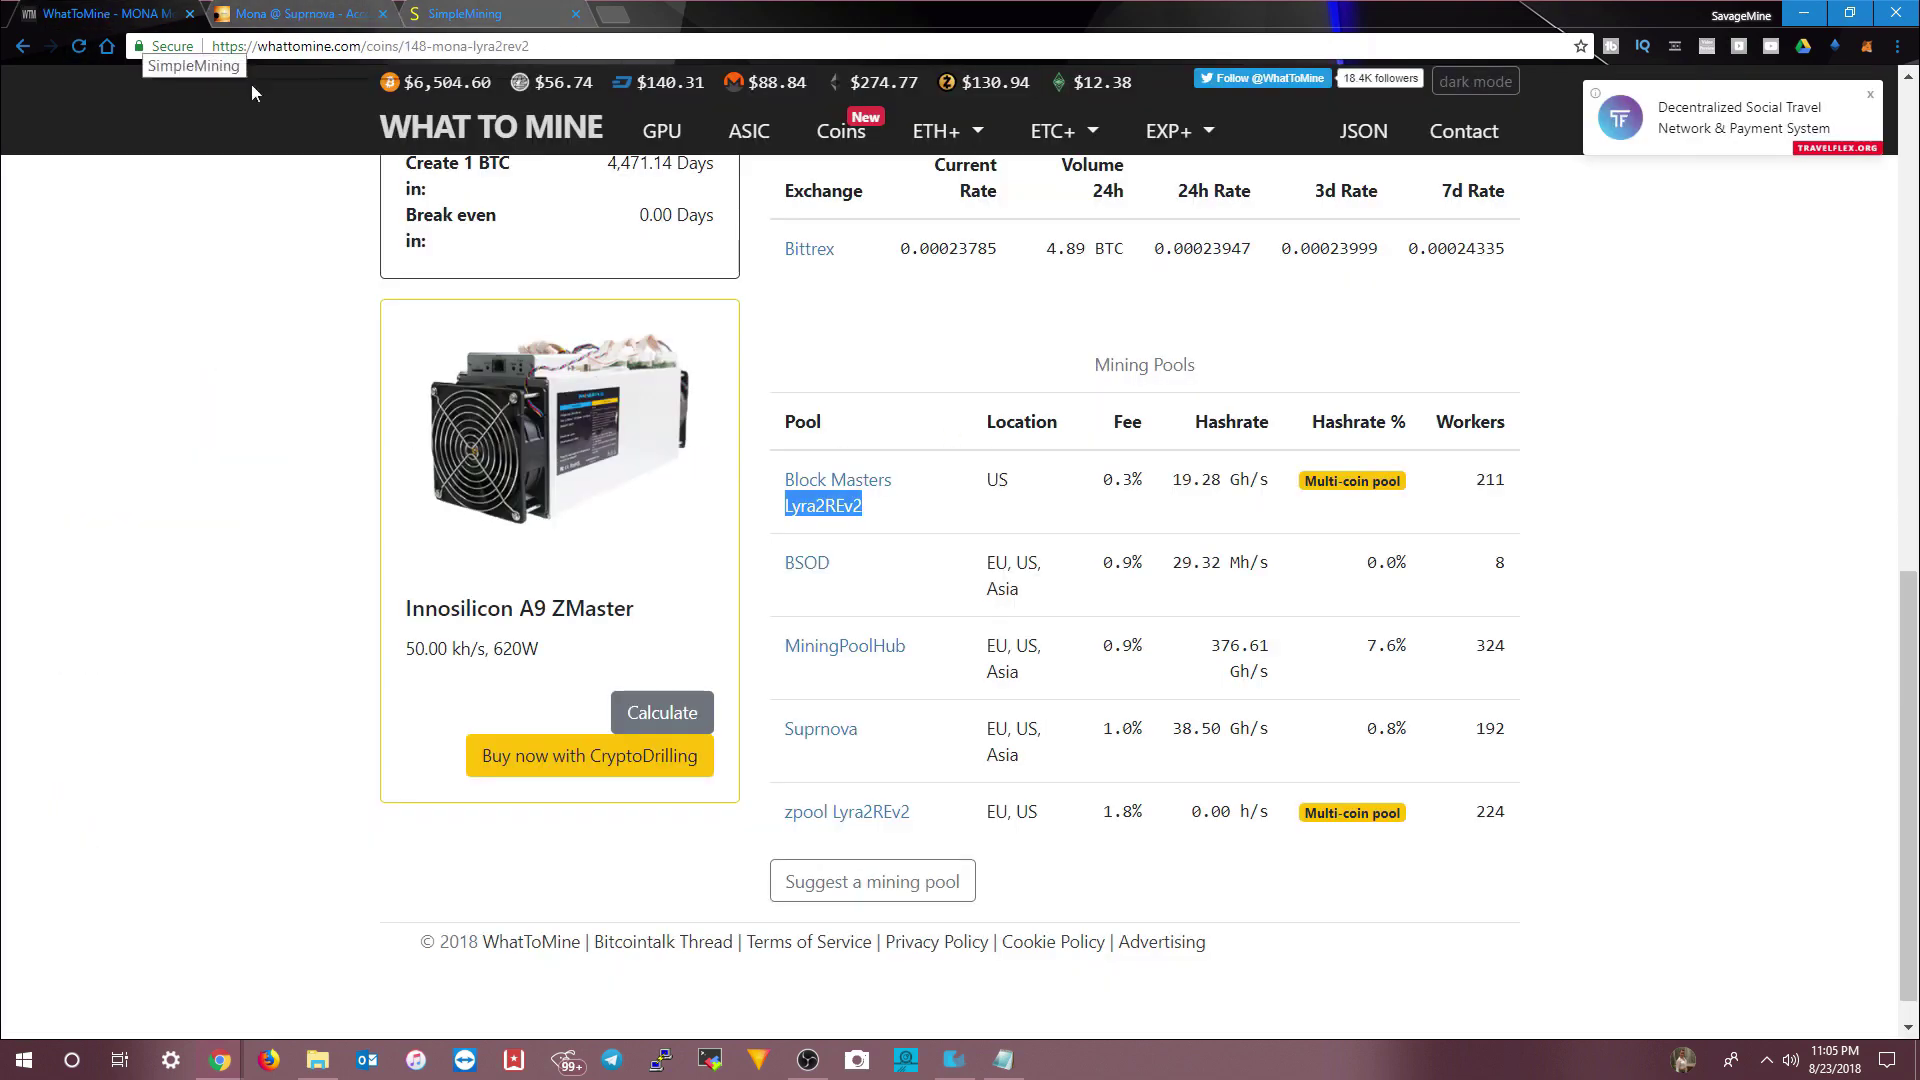
right_click(807, 512)
click(880, 661)
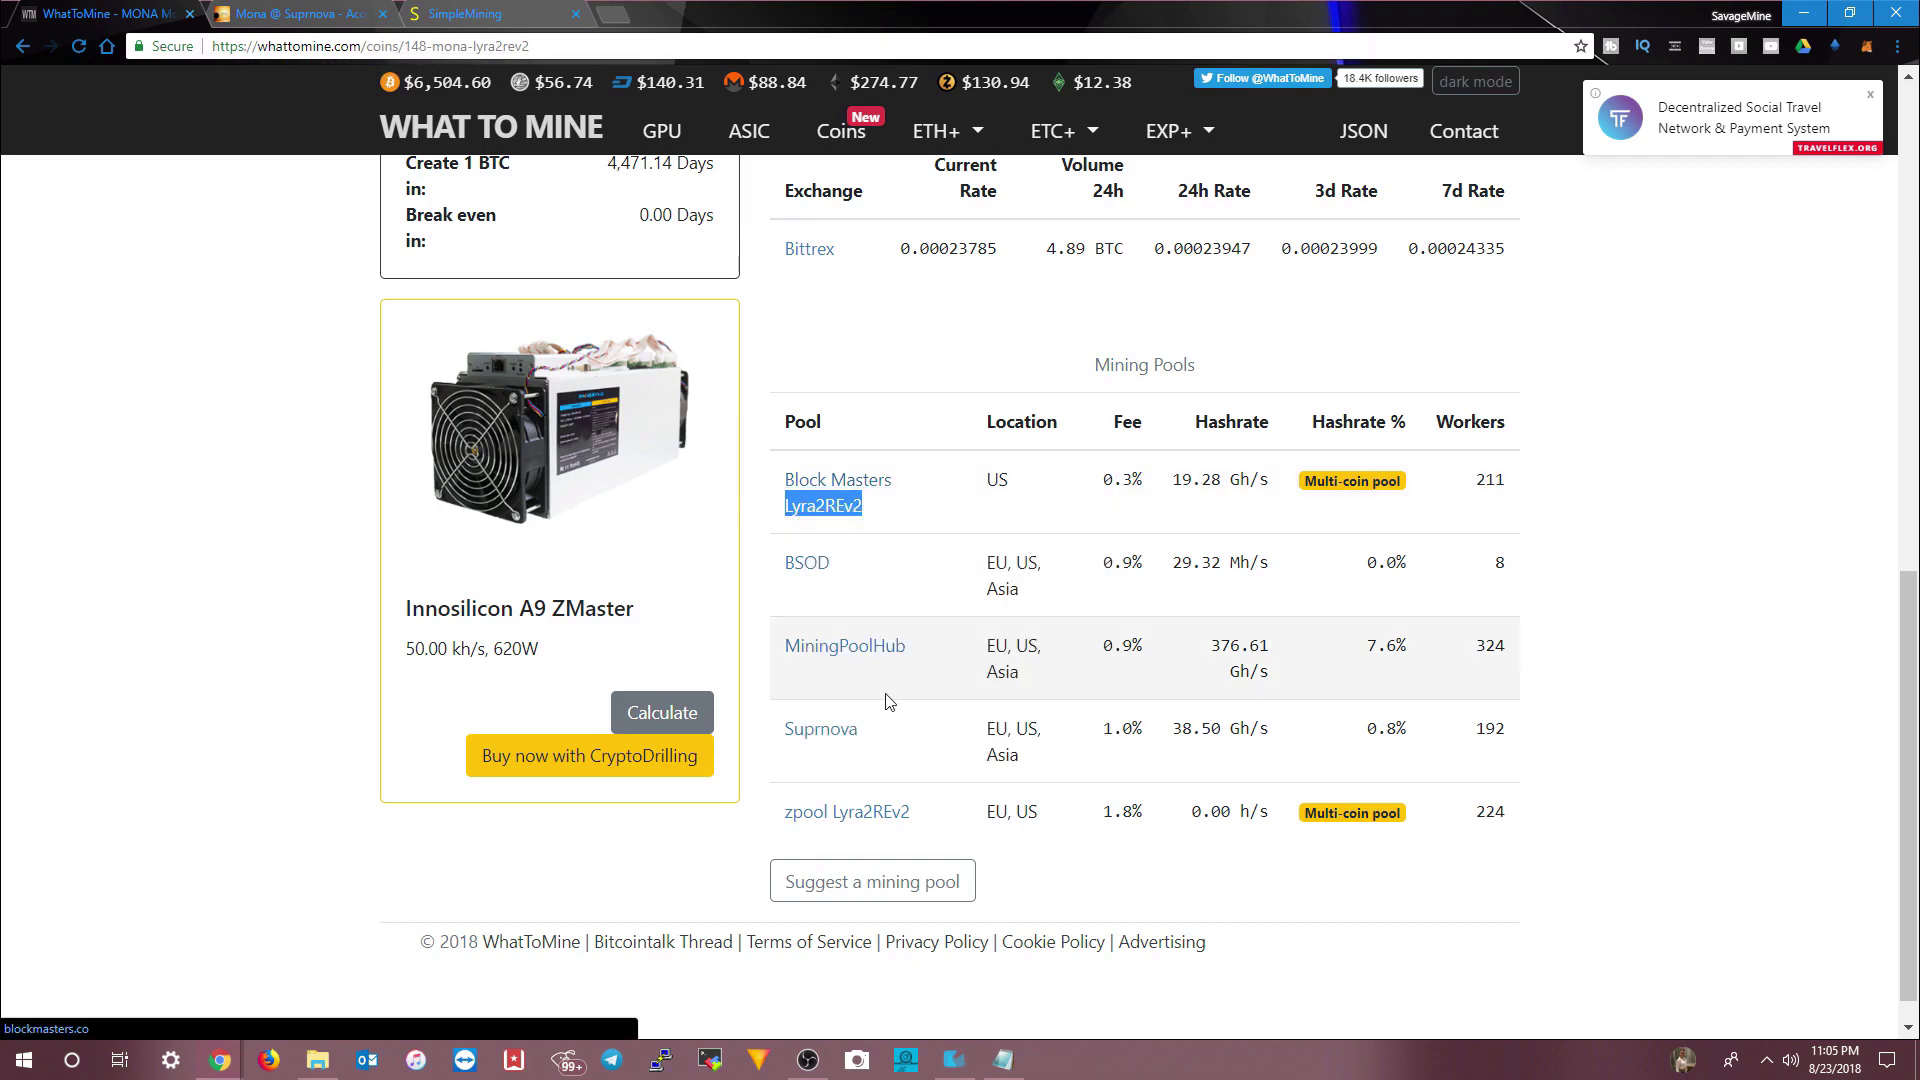
click(468, 14)
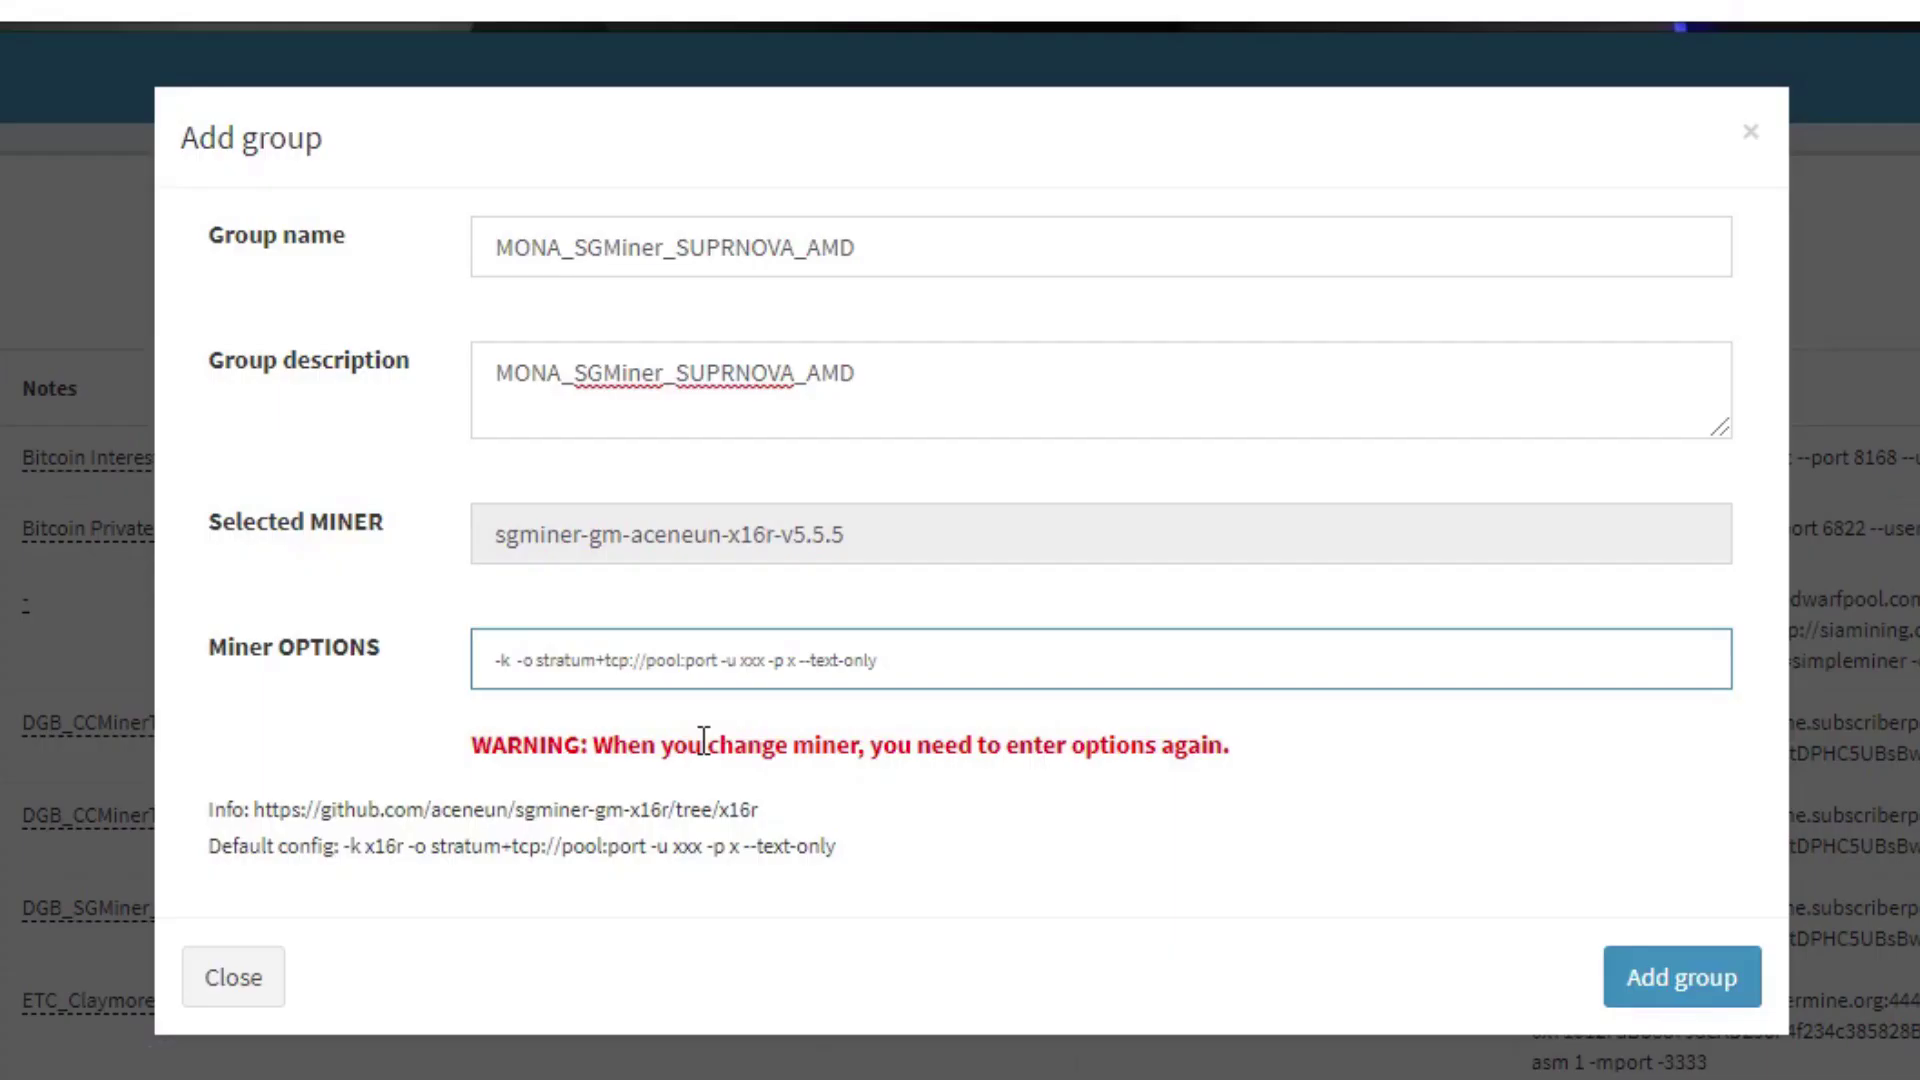
key(ctrl+v)
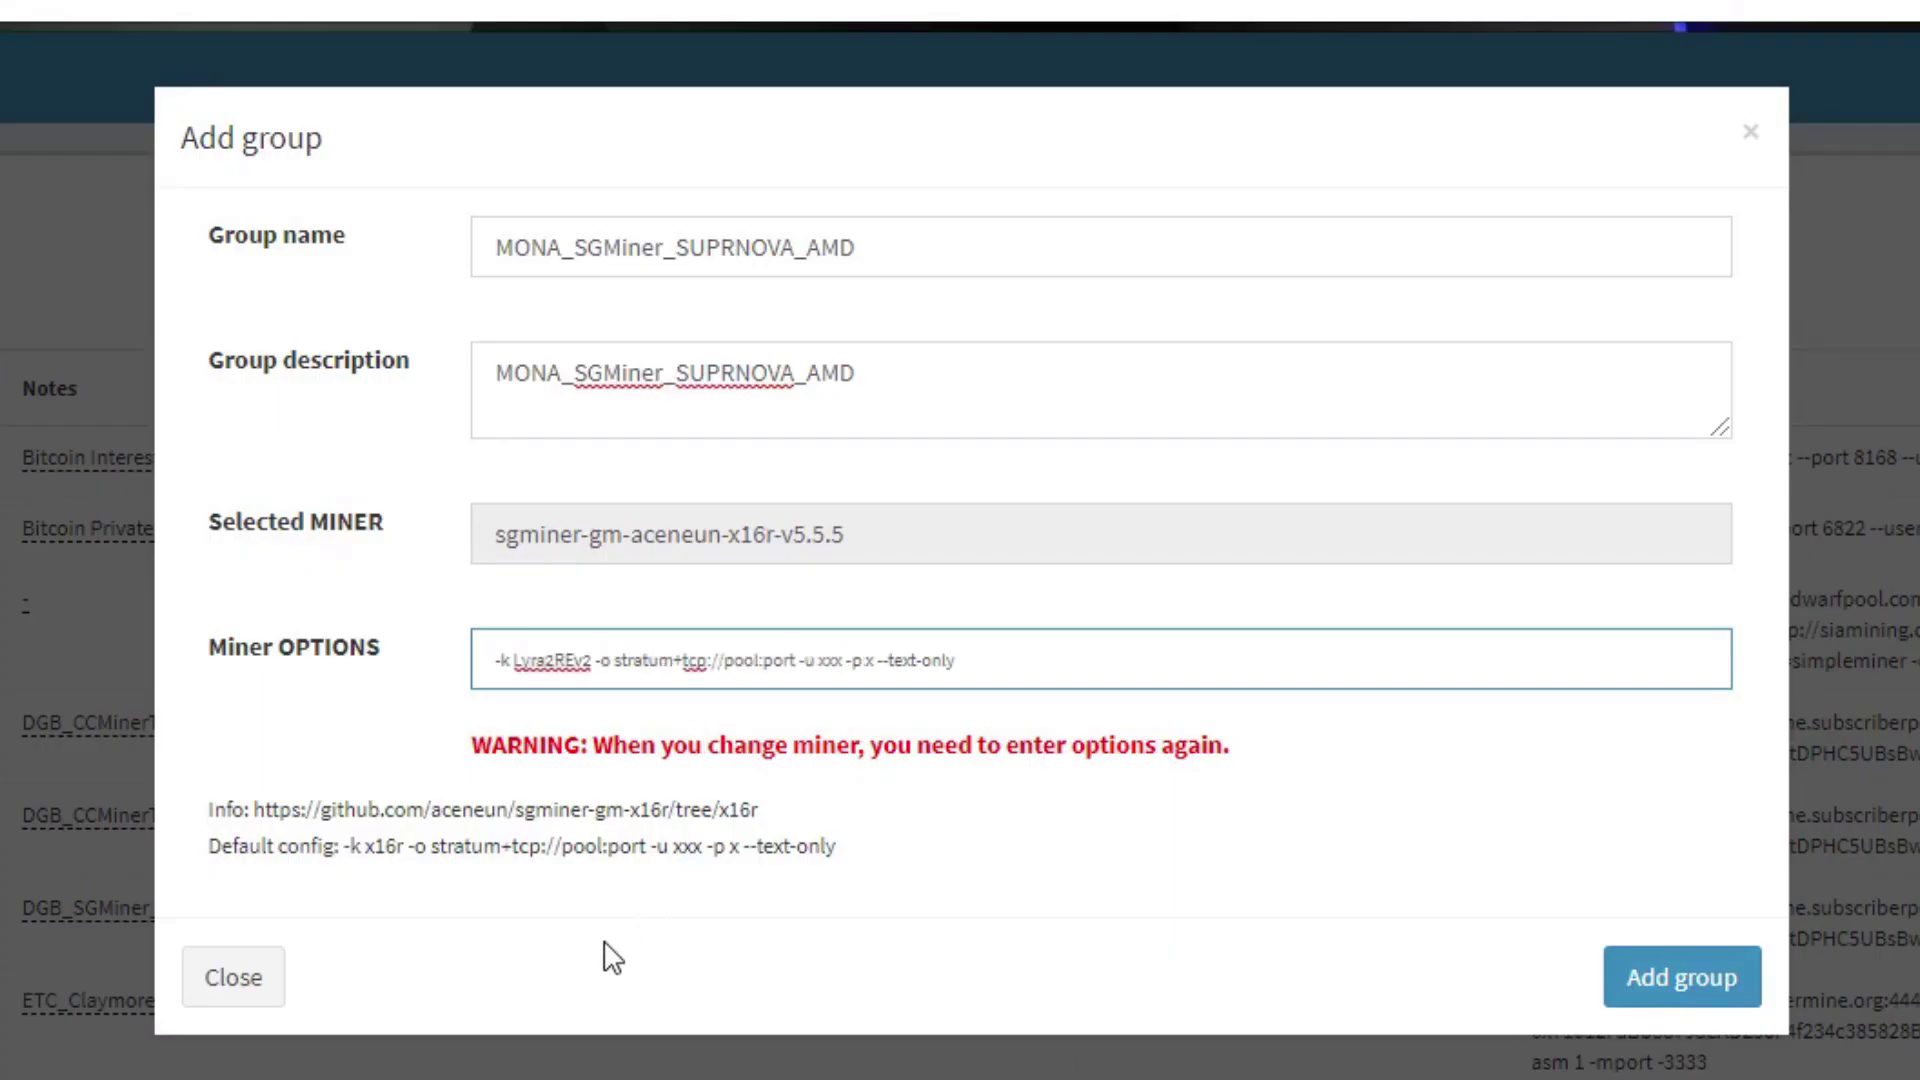
- Replace the stratum+tcp://pool:port placeholder with stratum+tcp://mona.suprnova.cc:2995 from the MONA notes
click(590, 1078)
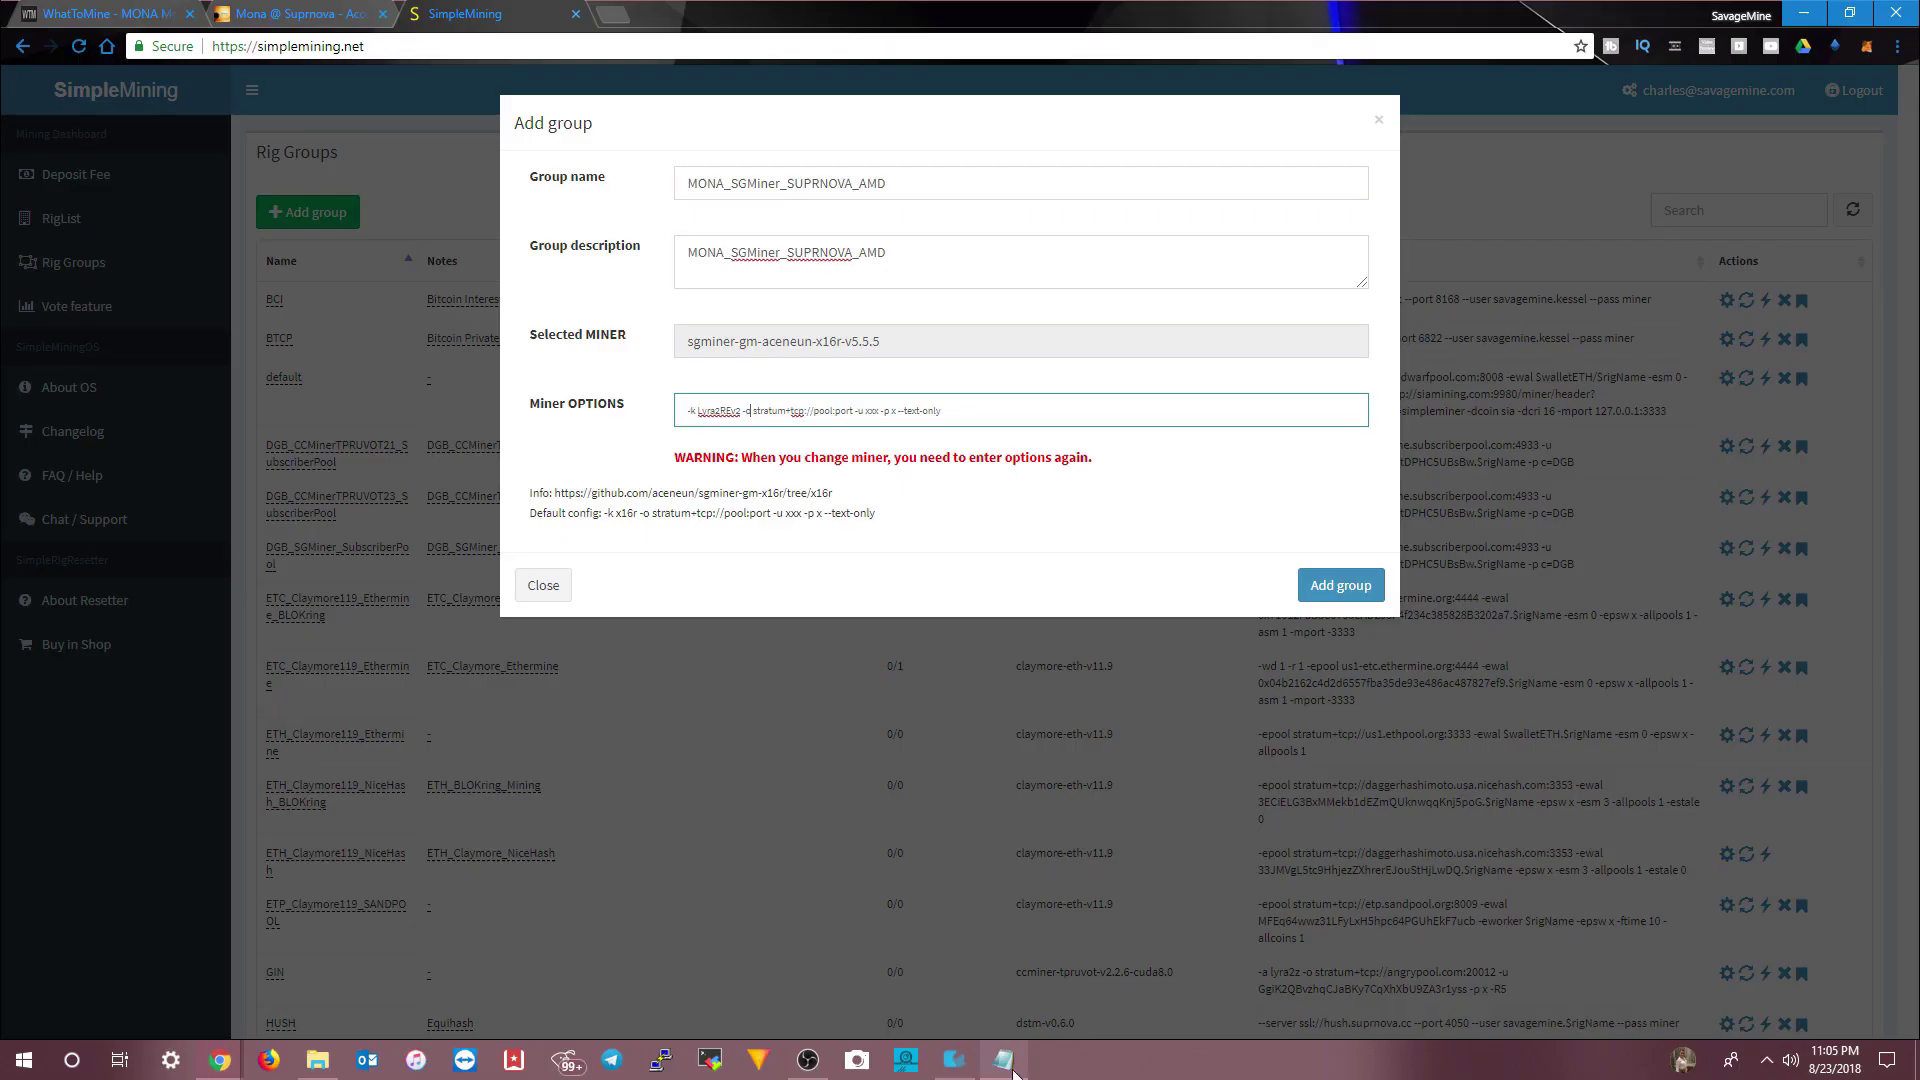
click(1003, 1059)
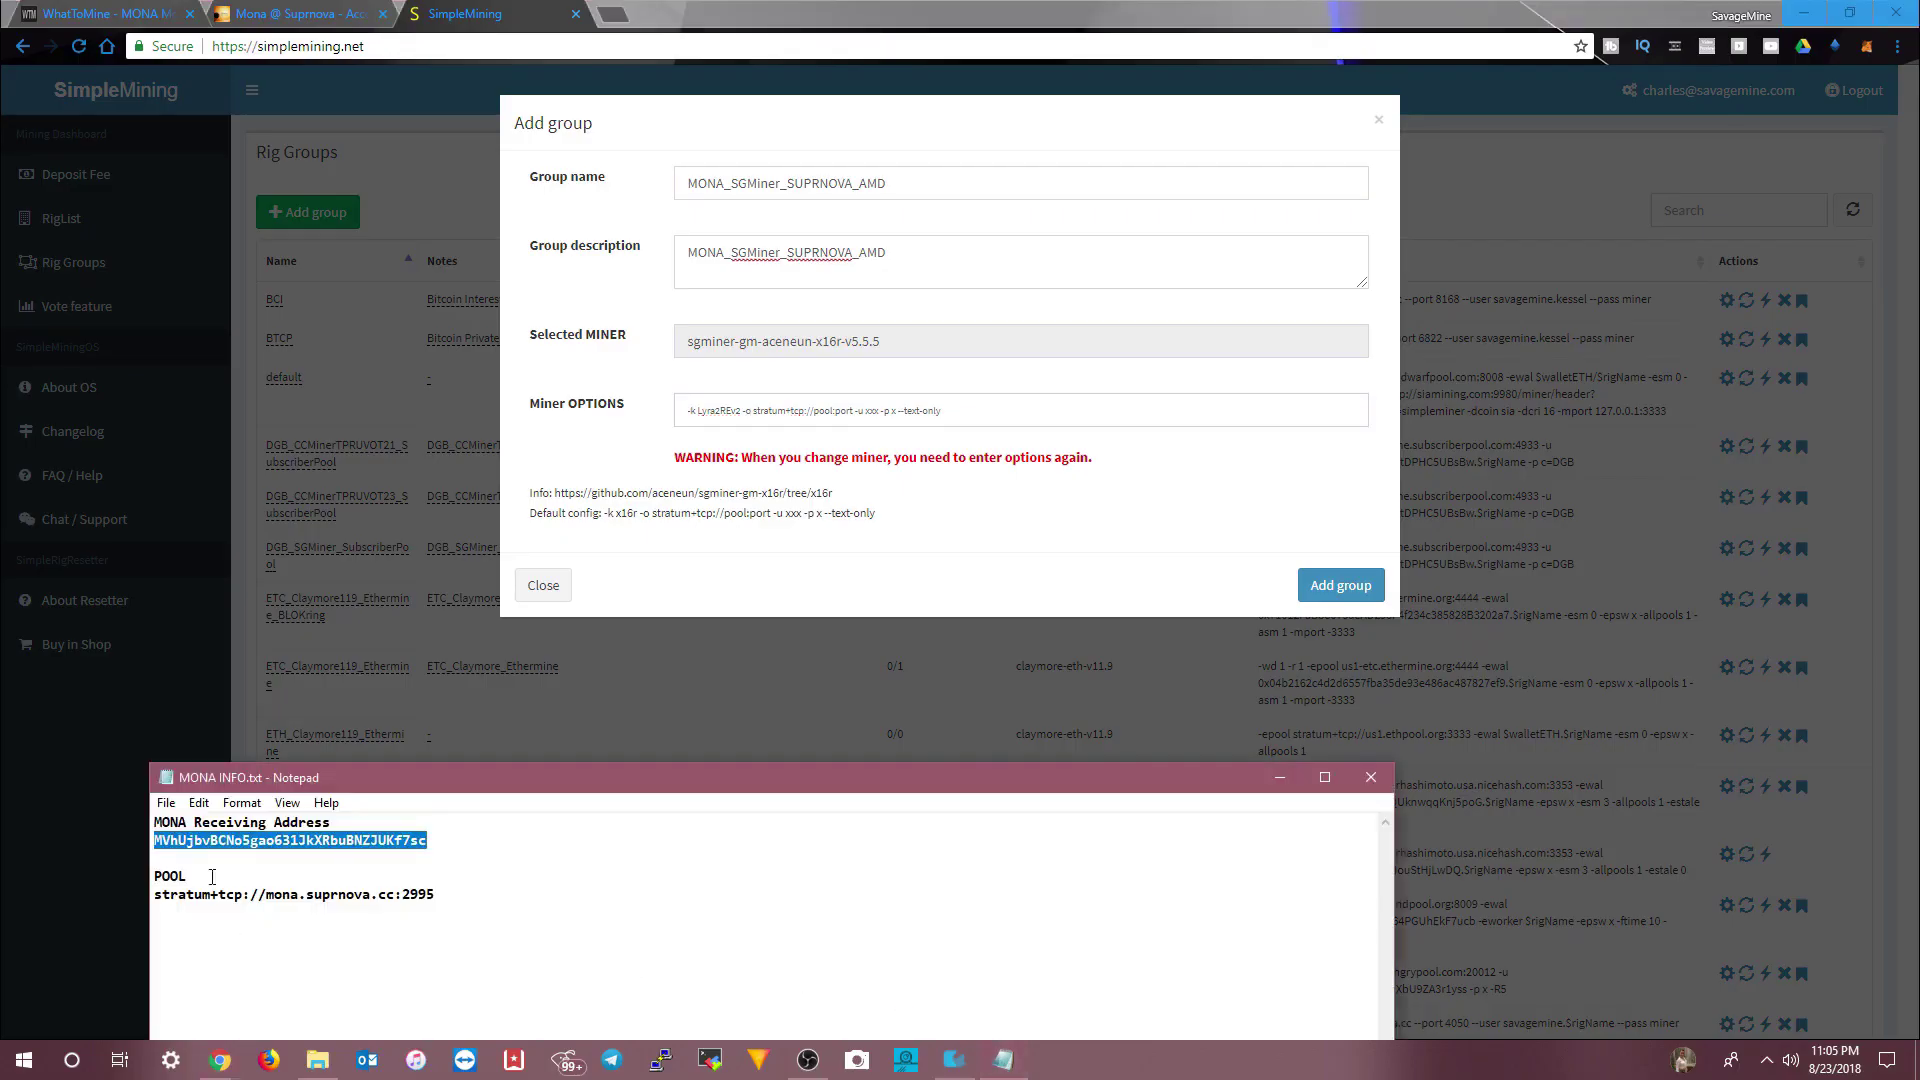
drag(438, 895, 163, 897)
right_click(155, 898)
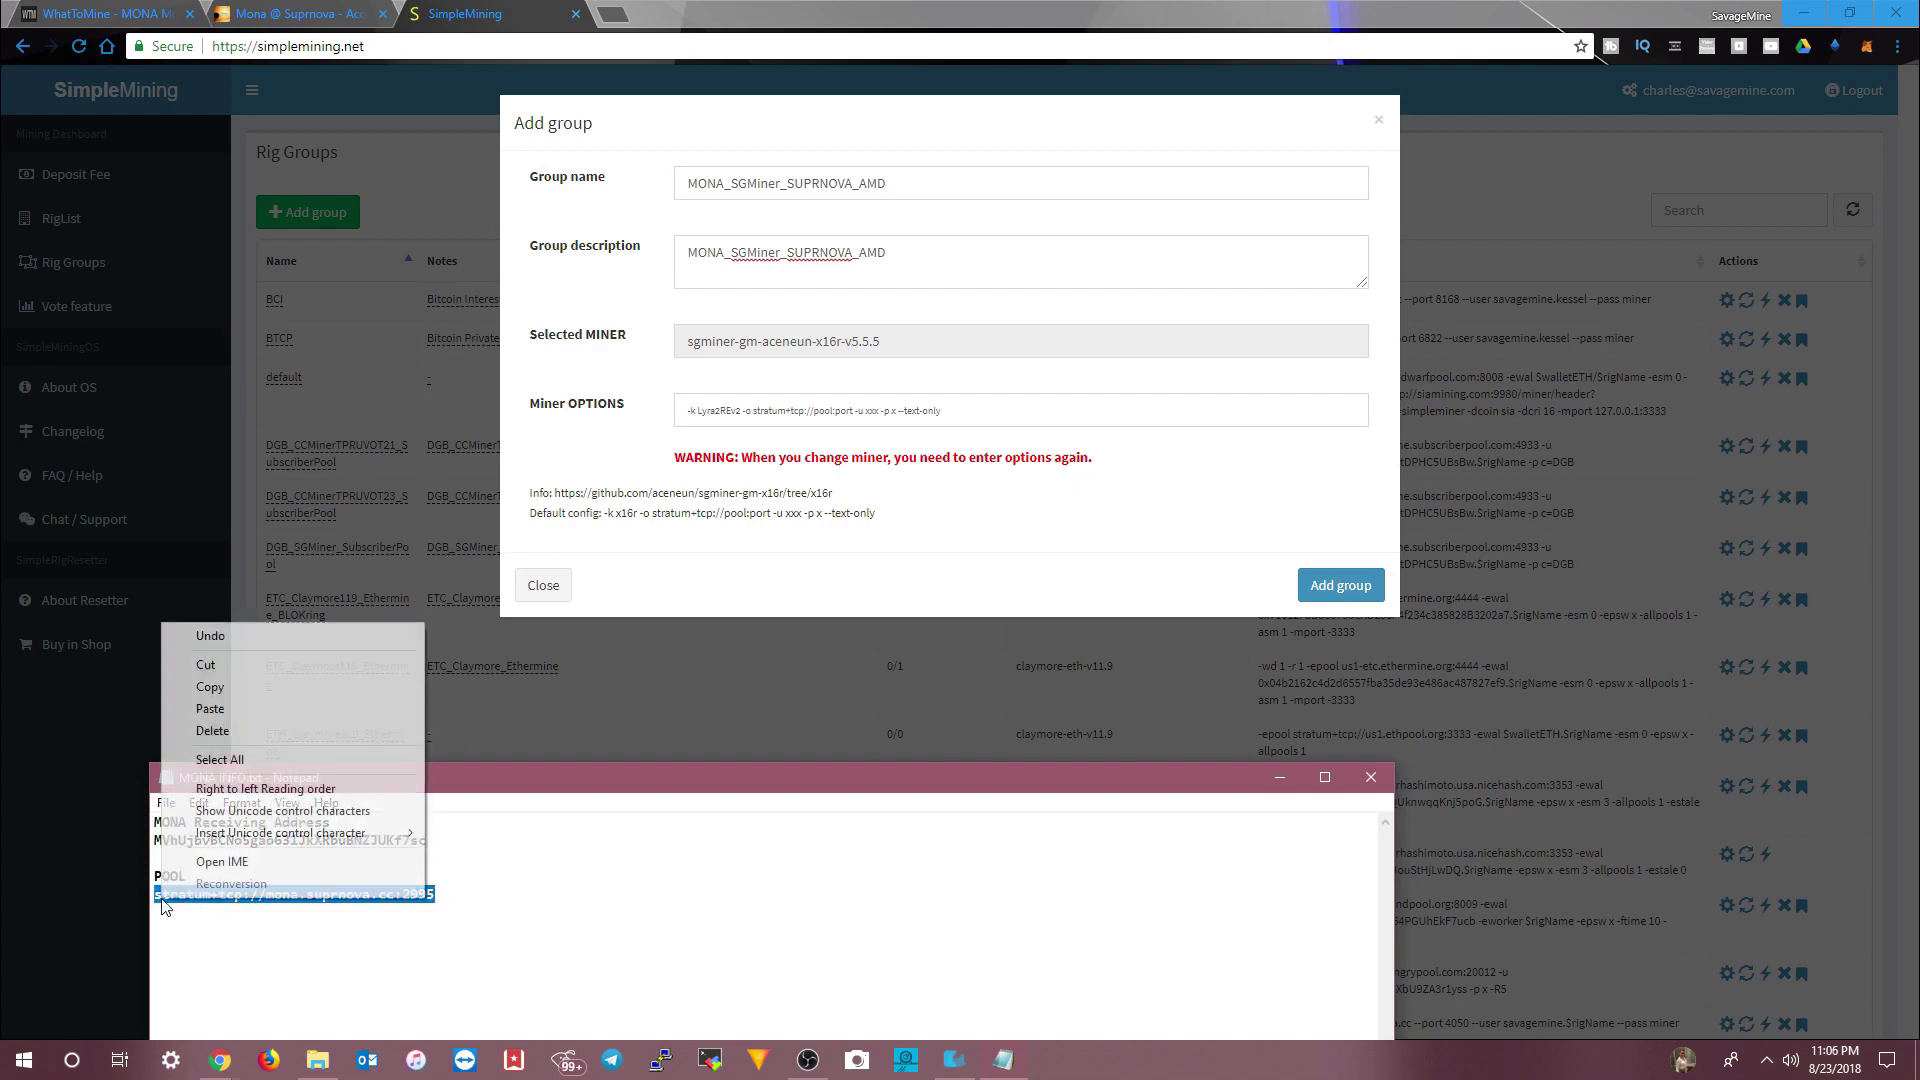
click(248, 689)
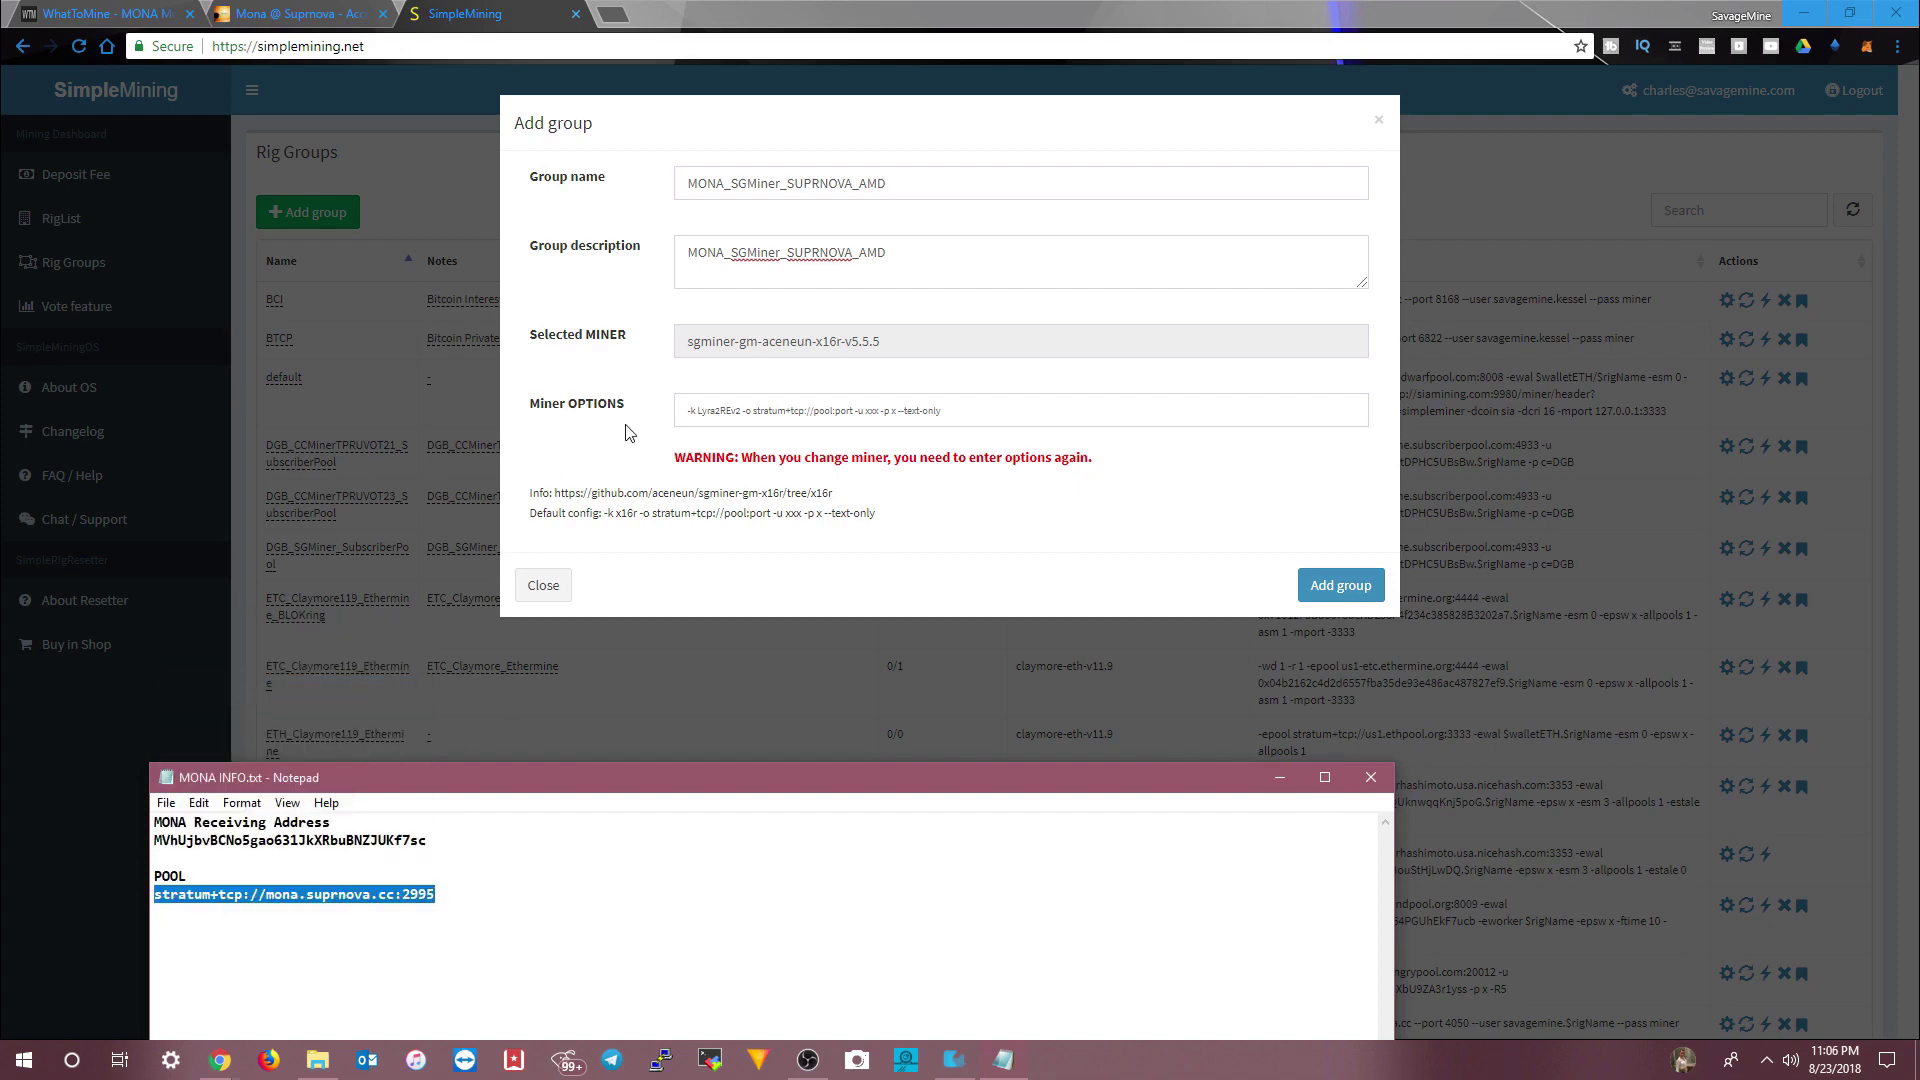
drag(755, 413, 849, 412)
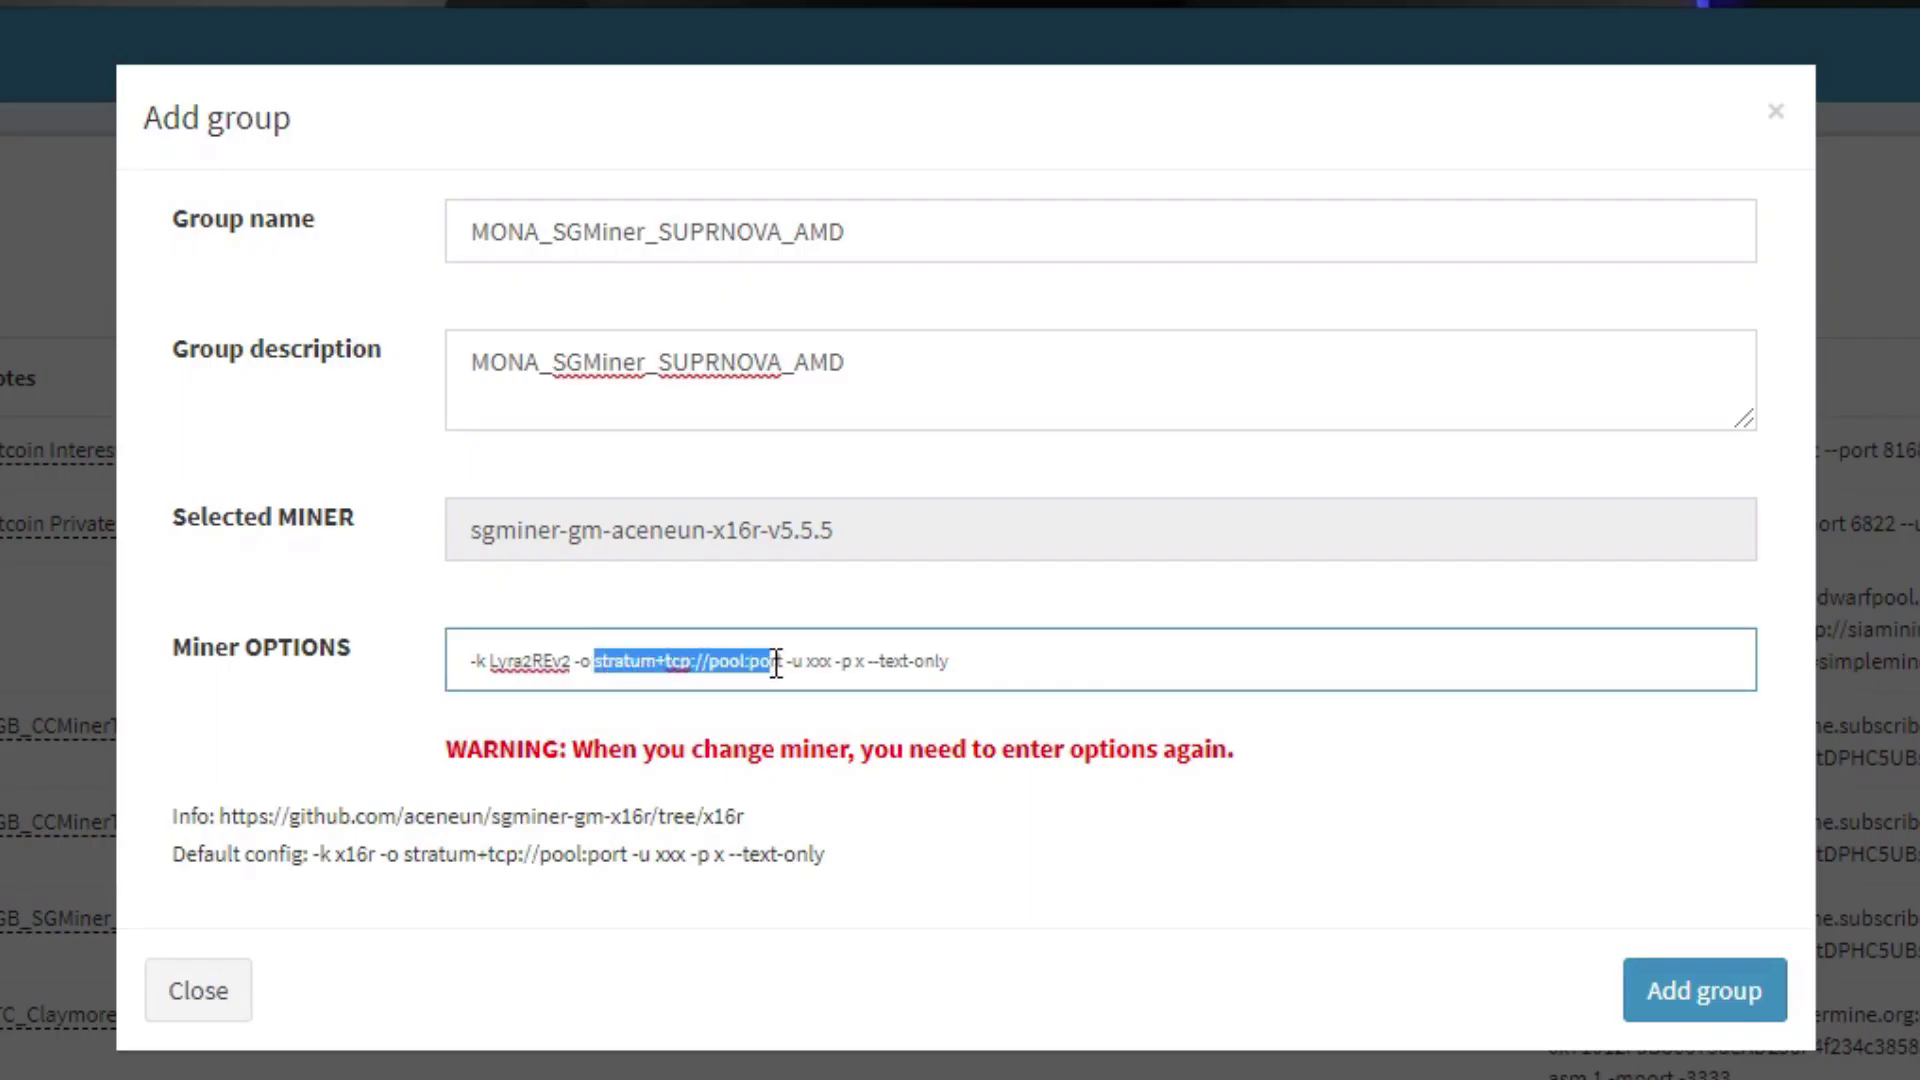
drag(778, 661, 790, 663)
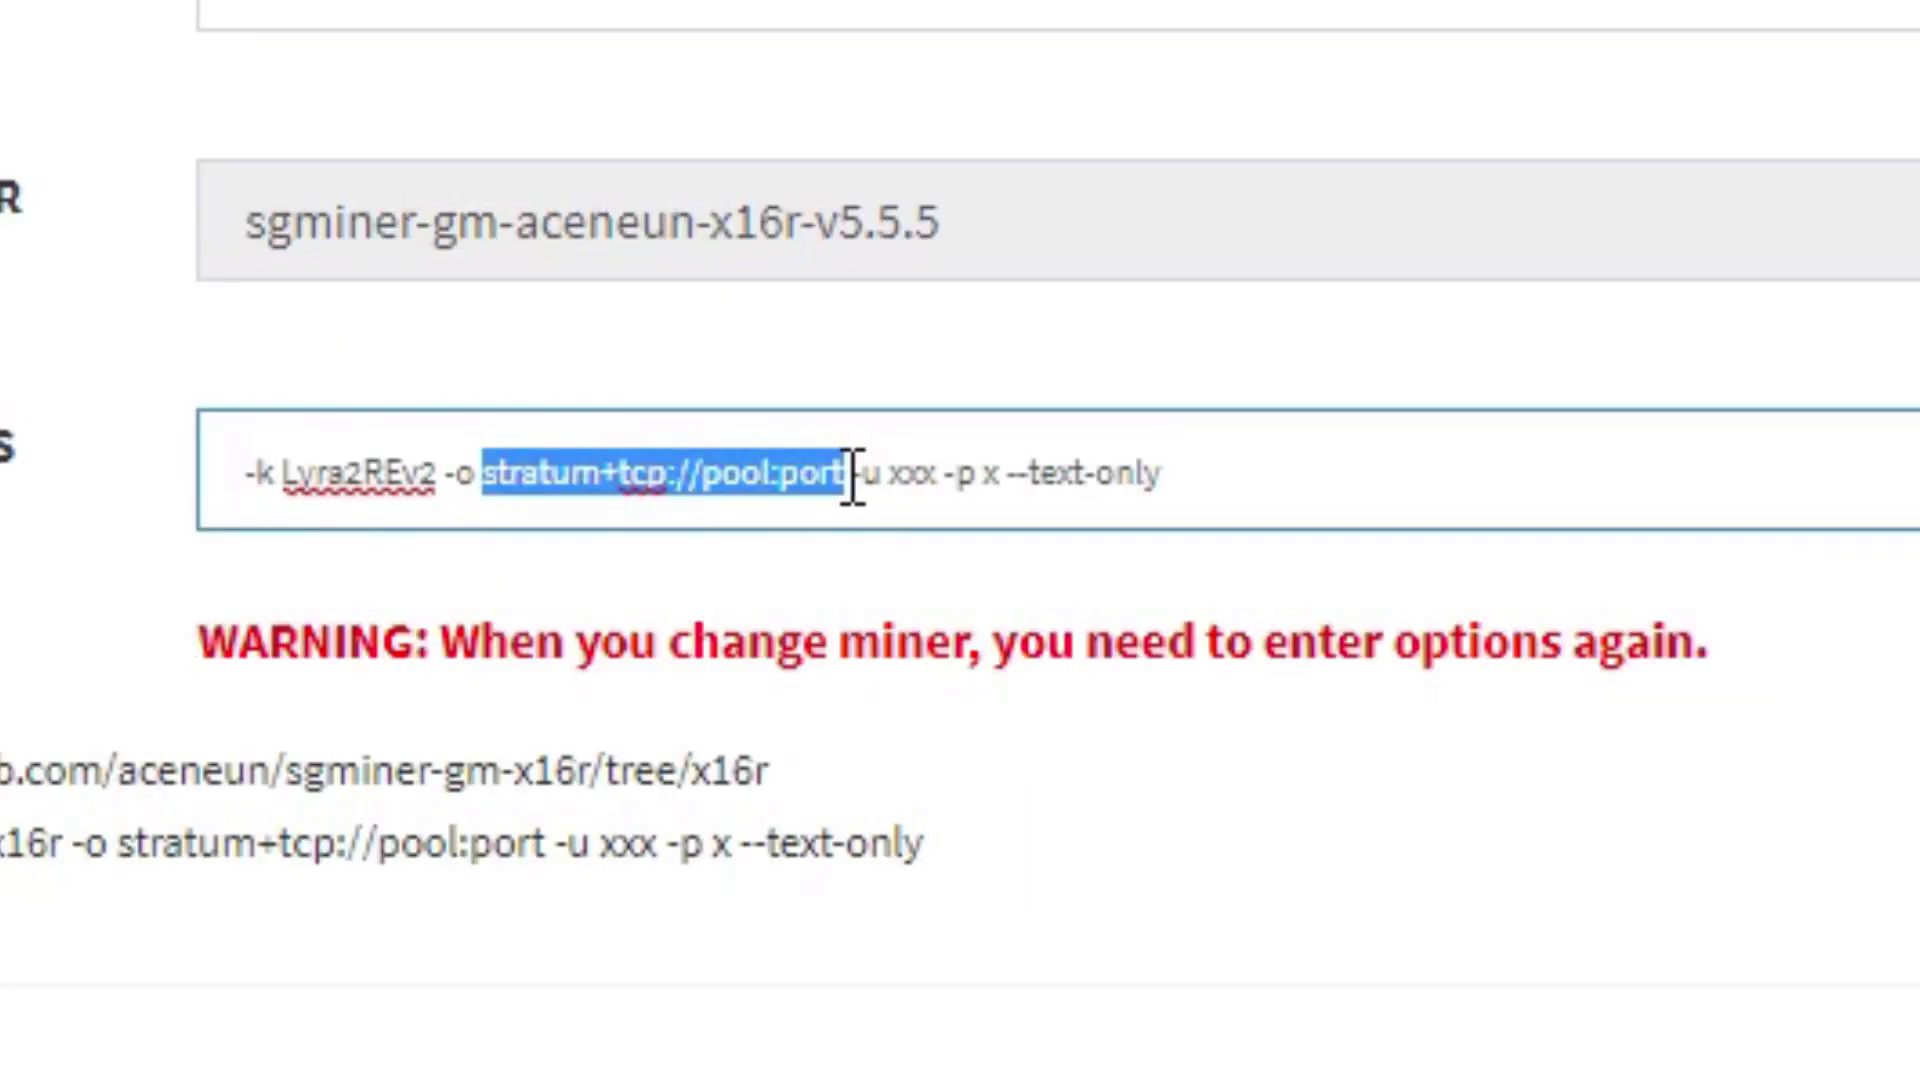
right_click(846, 478)
click(1008, 824)
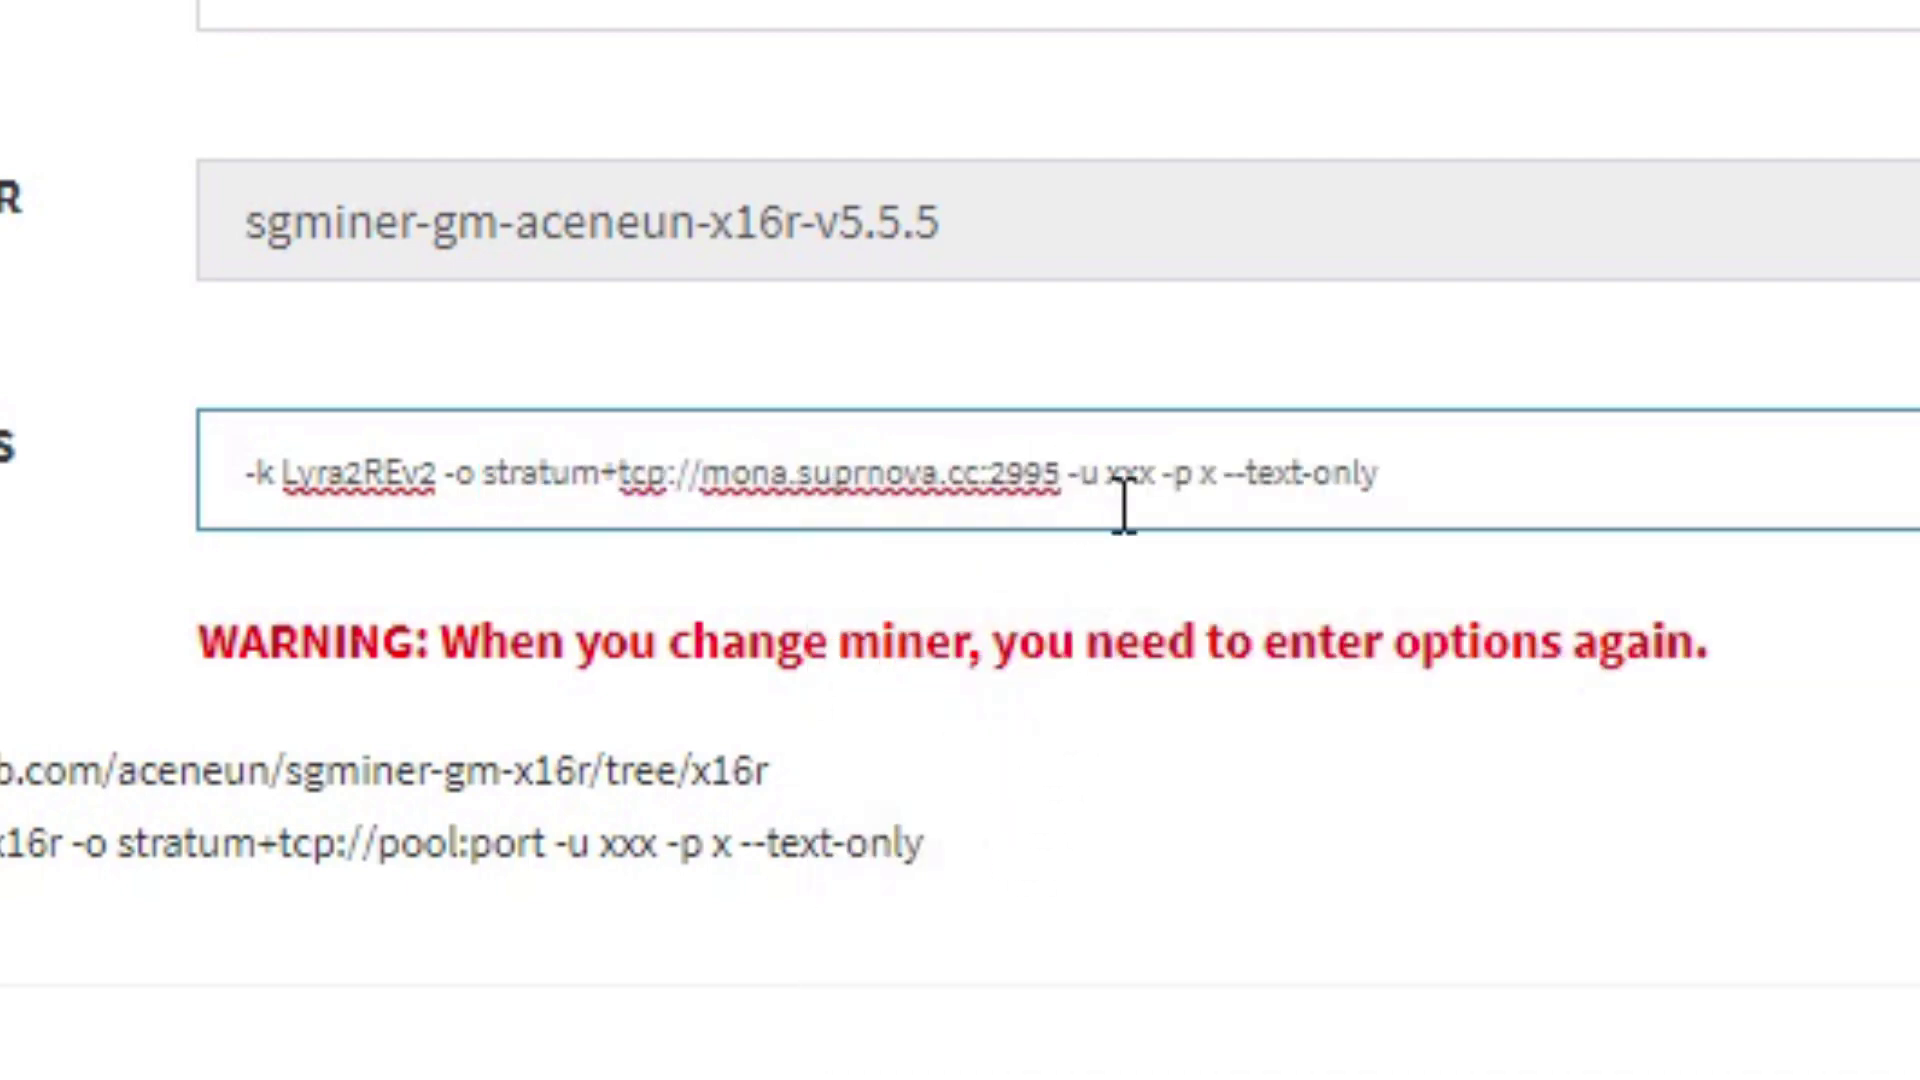
- Enter the username.kessel worker login and its password, then save the group
click(1115, 470)
drag(1113, 470, 1158, 470)
text(savagemine)
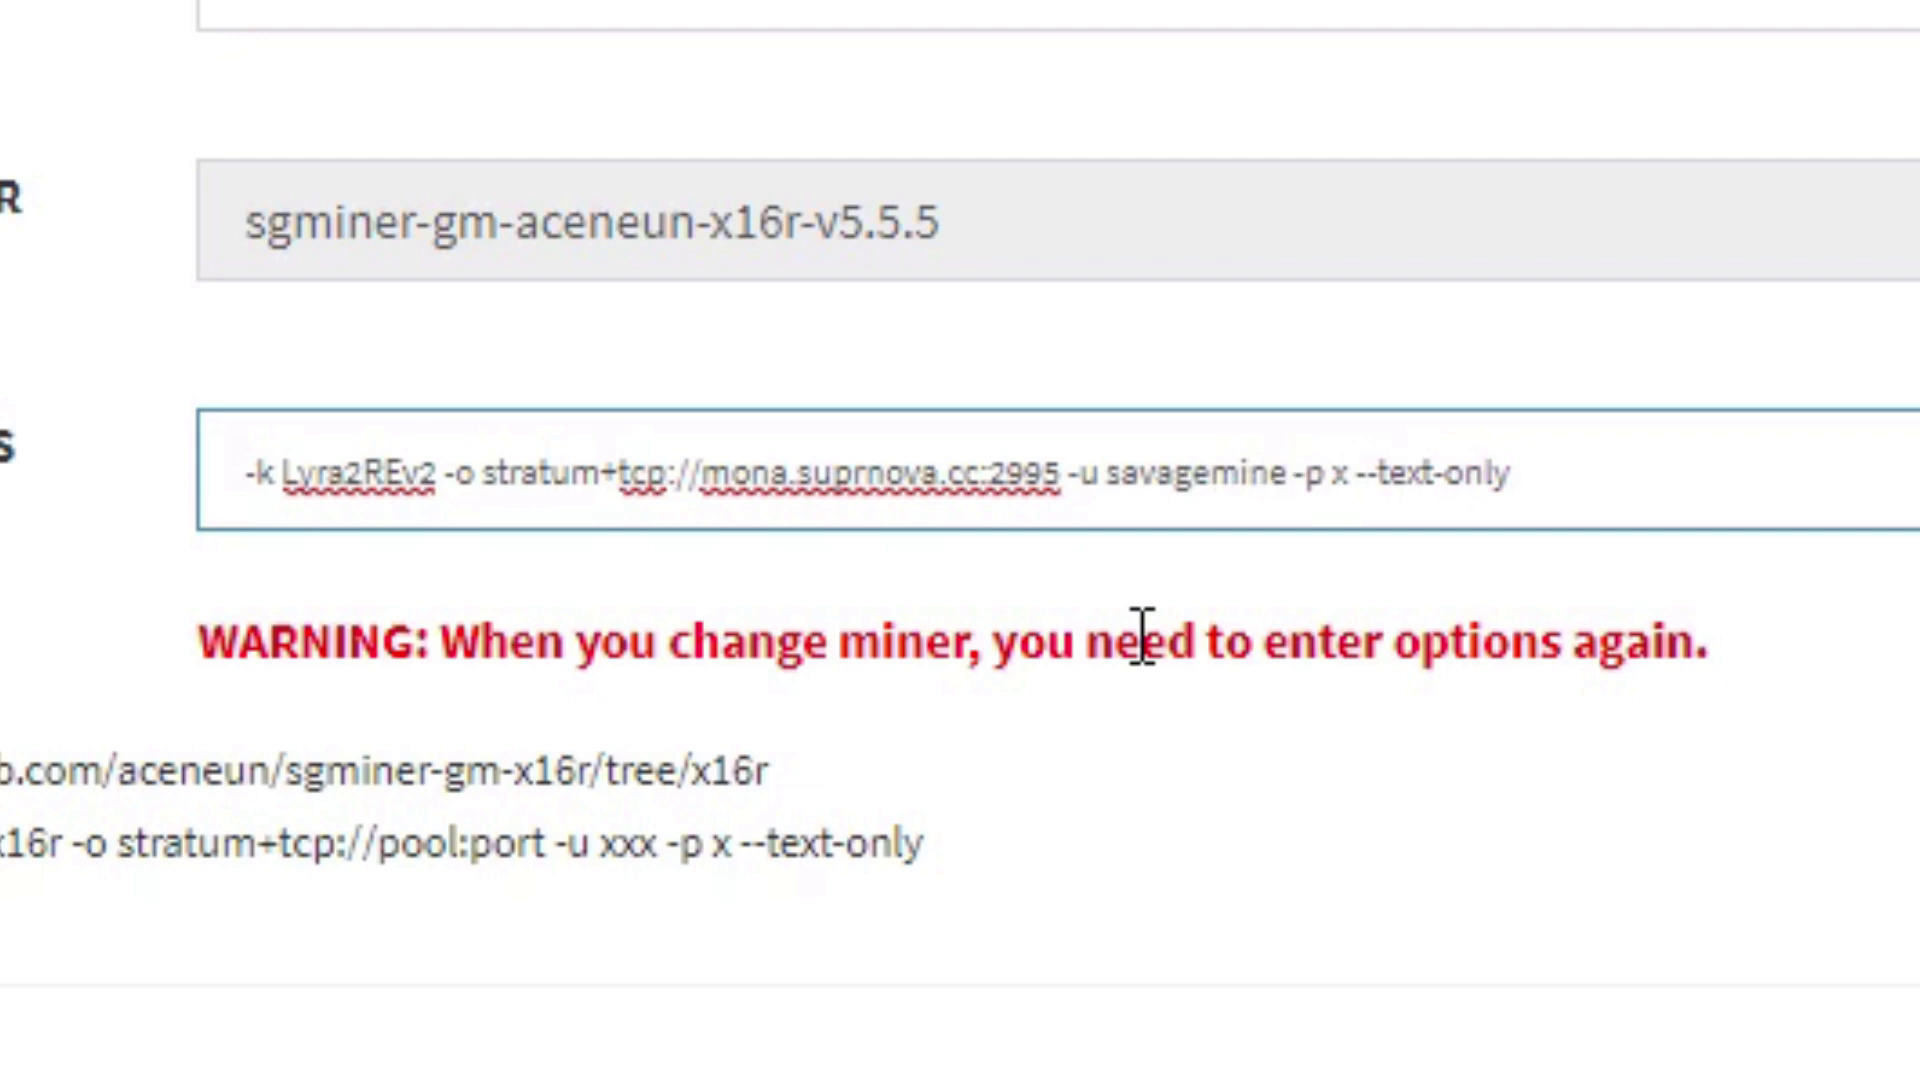
text(.kessel)
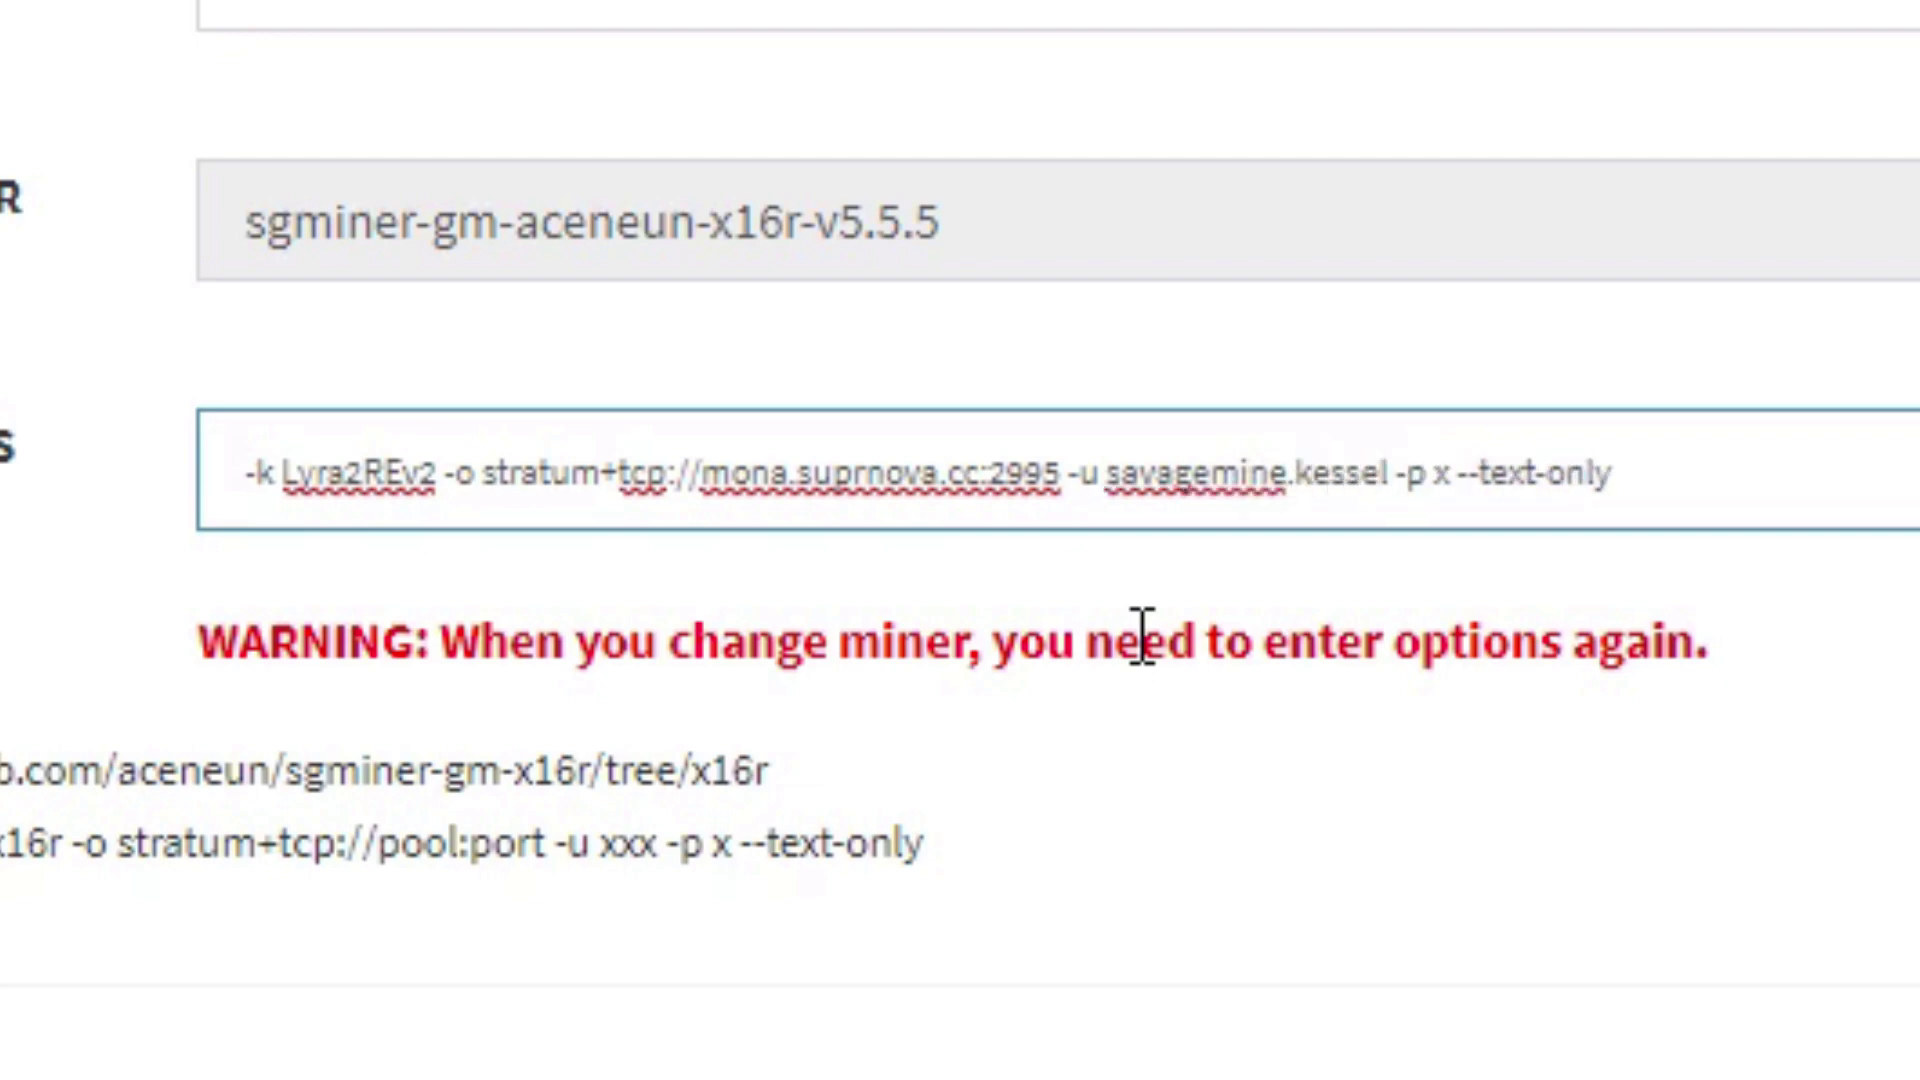
key(Right)
key(Right)
key(Right)
key(Right)
key(Delete)
text(miner)
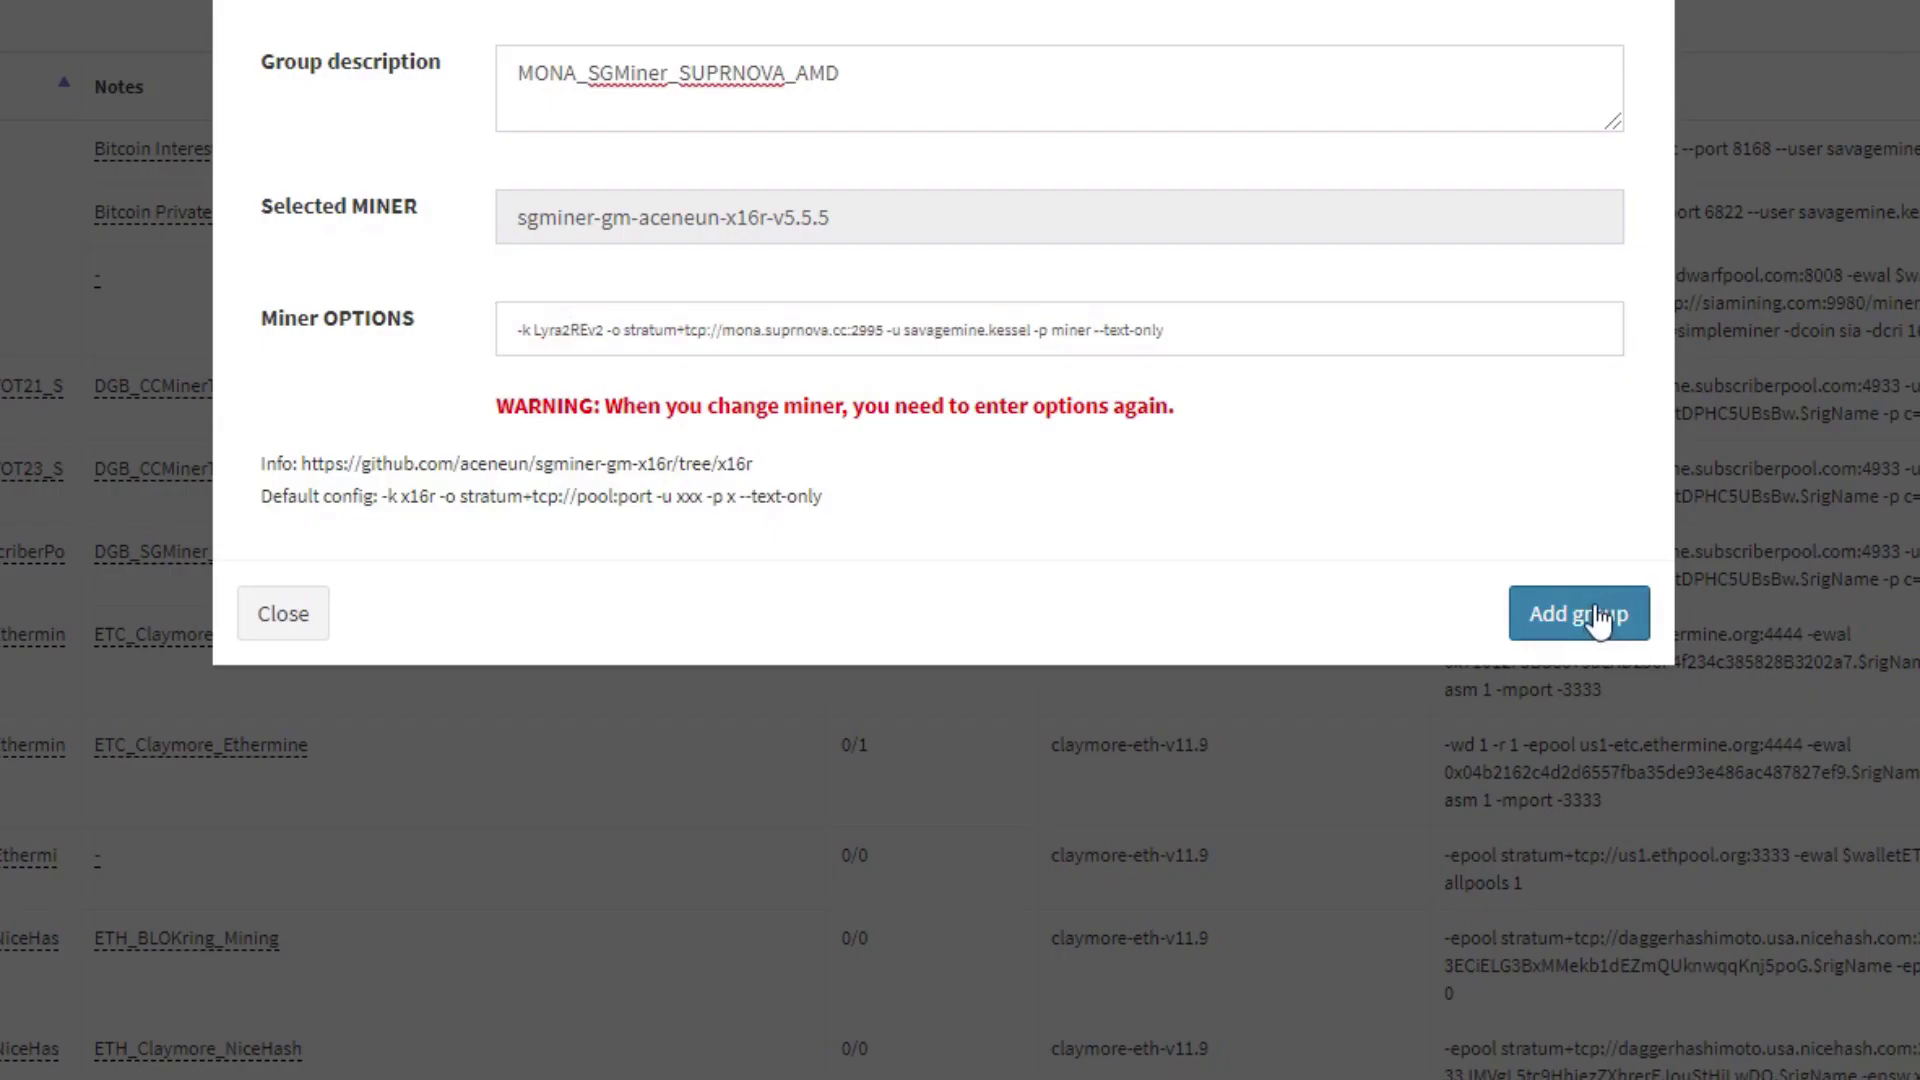
click(1574, 610)
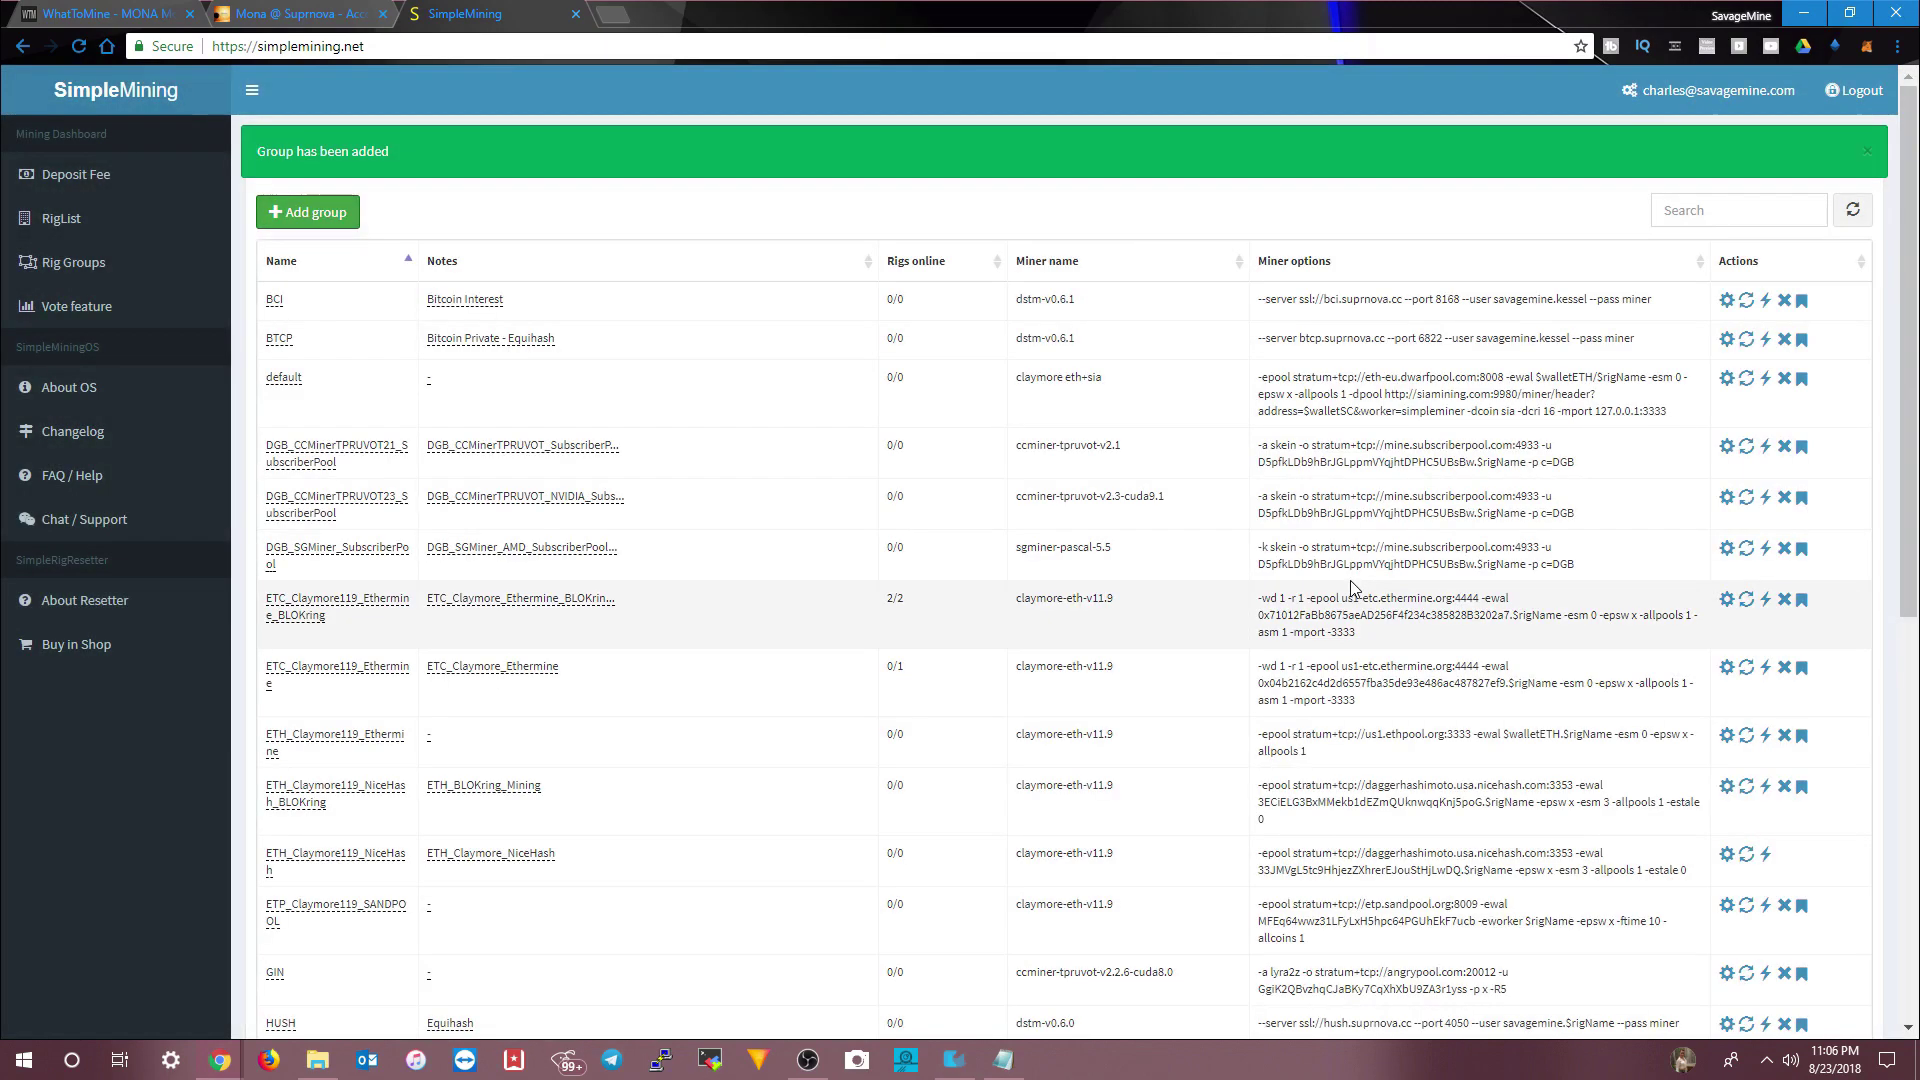
- Go to Suprnova's Edit Account page and place the cursor in the Payment Address field
click(58, 222)
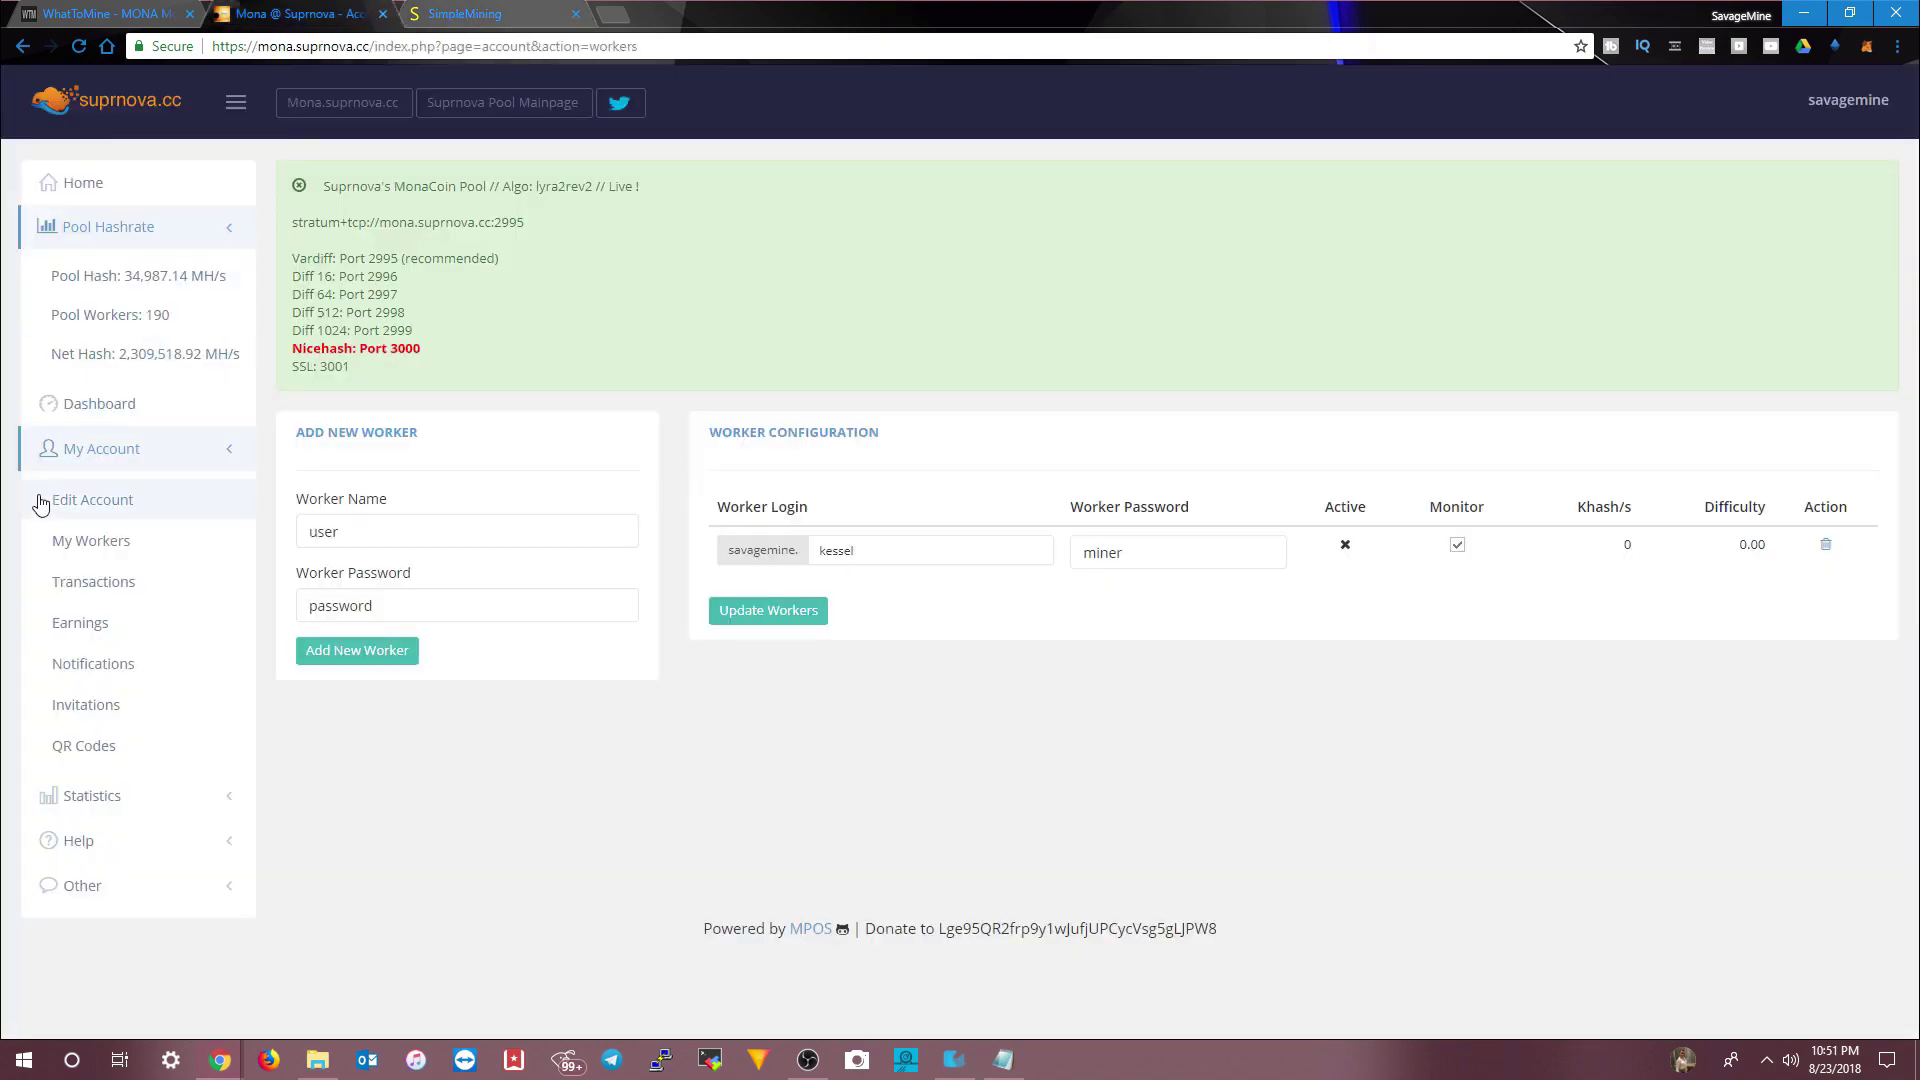
click(72, 505)
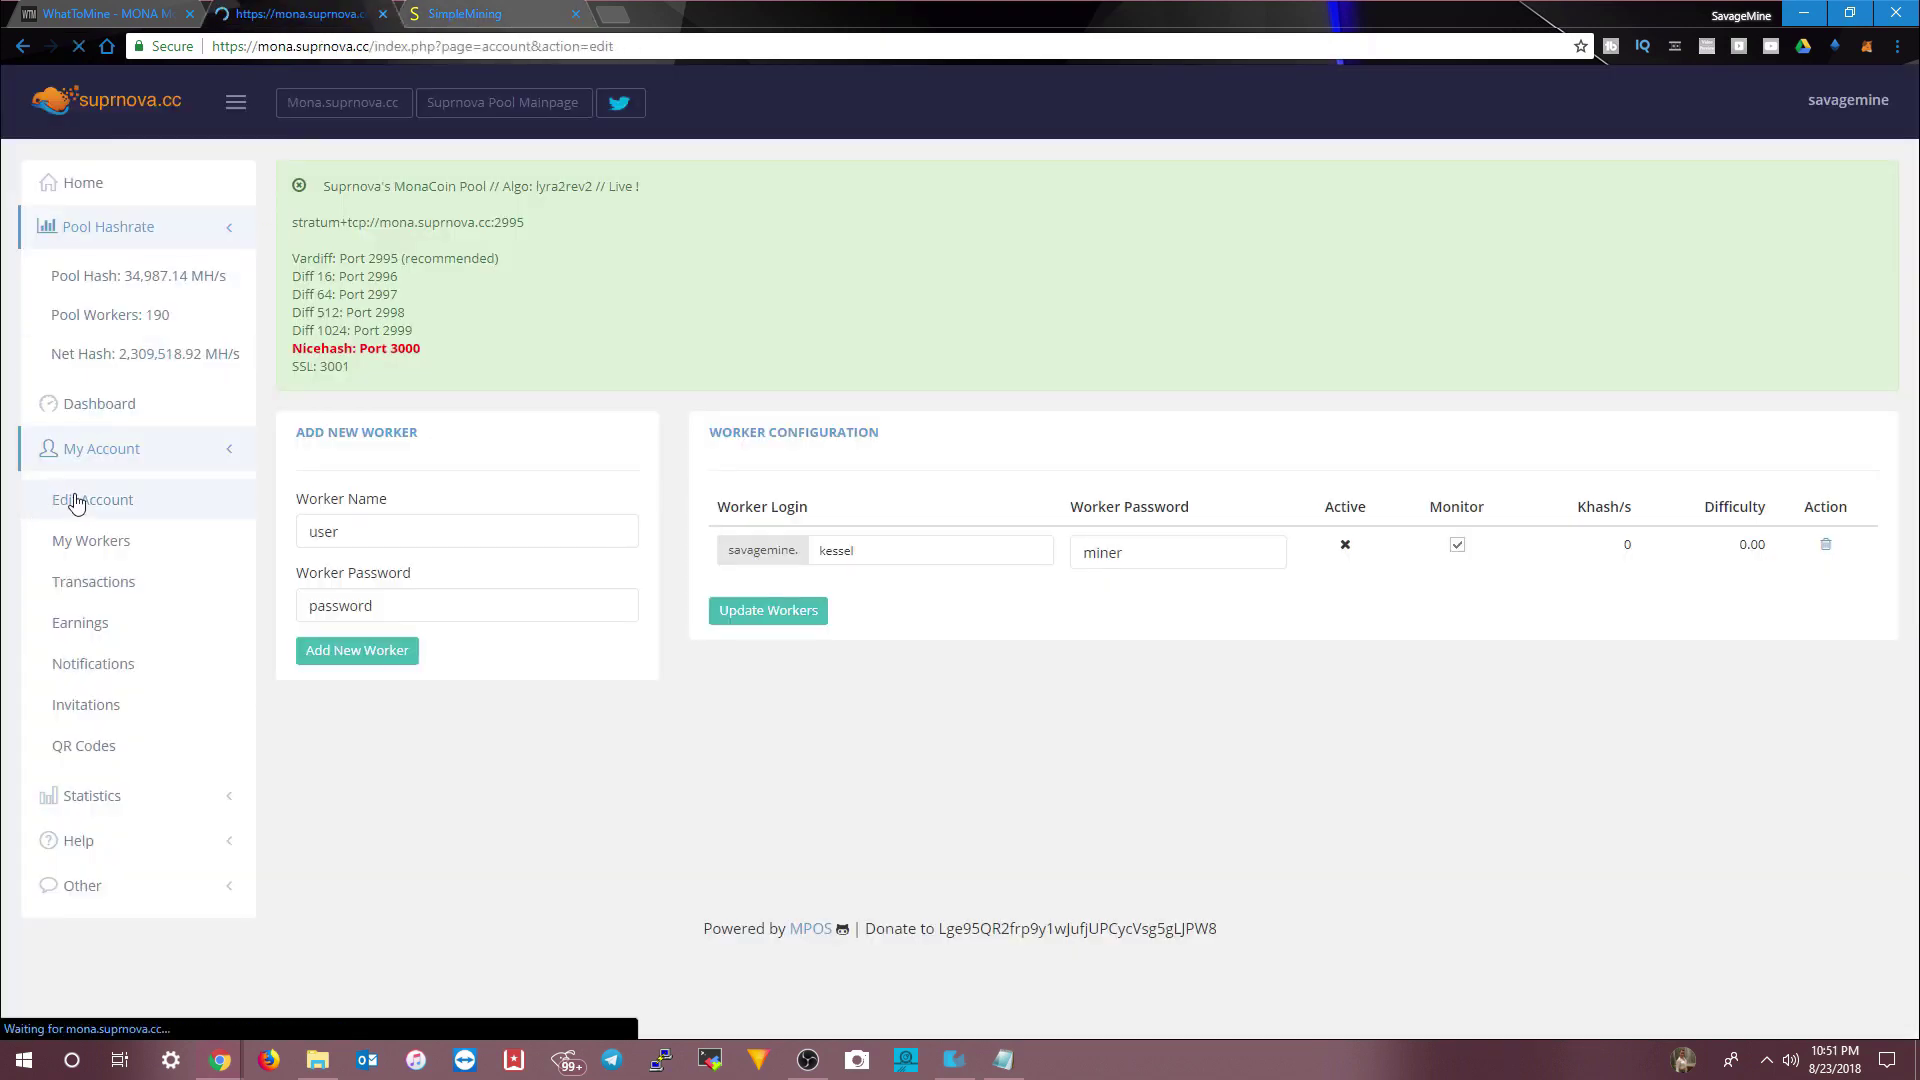
scroll(617, 500, down, 1)
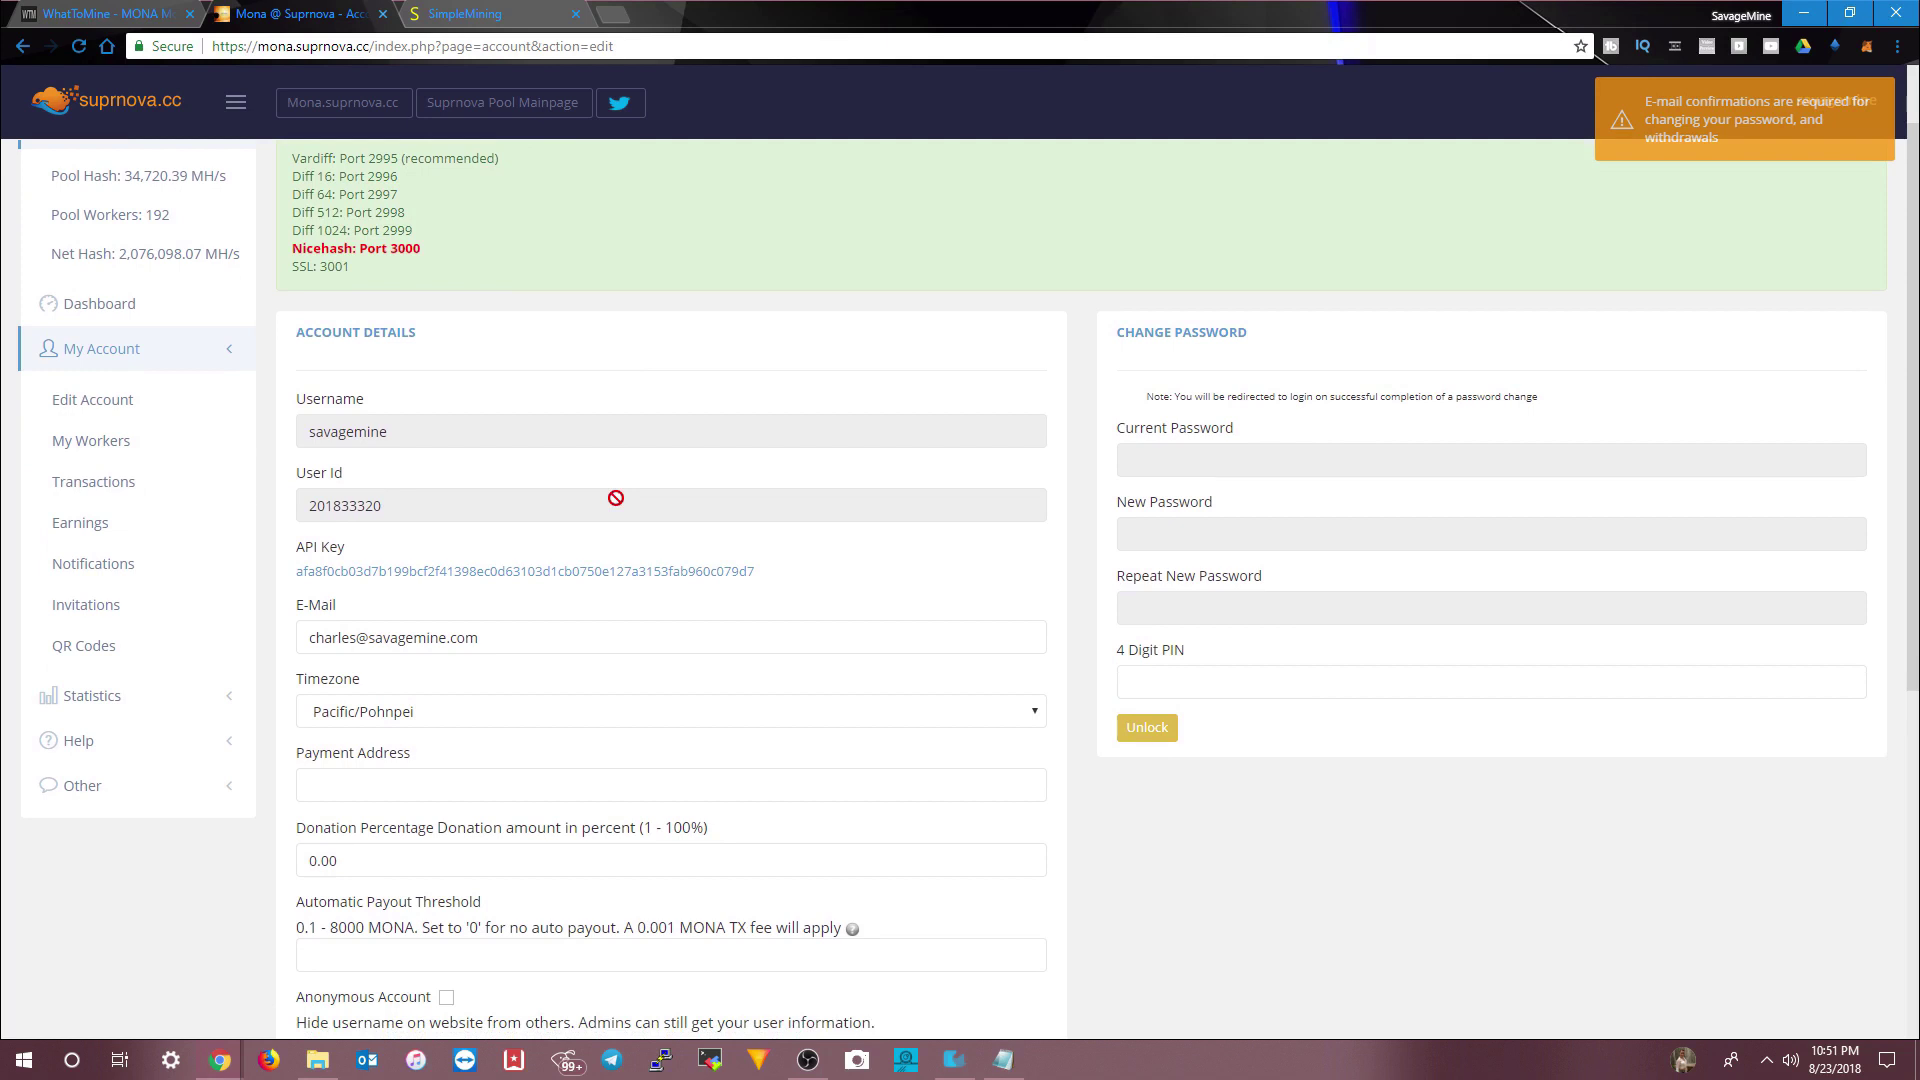
scroll(617, 500, down, 1)
click(382, 687)
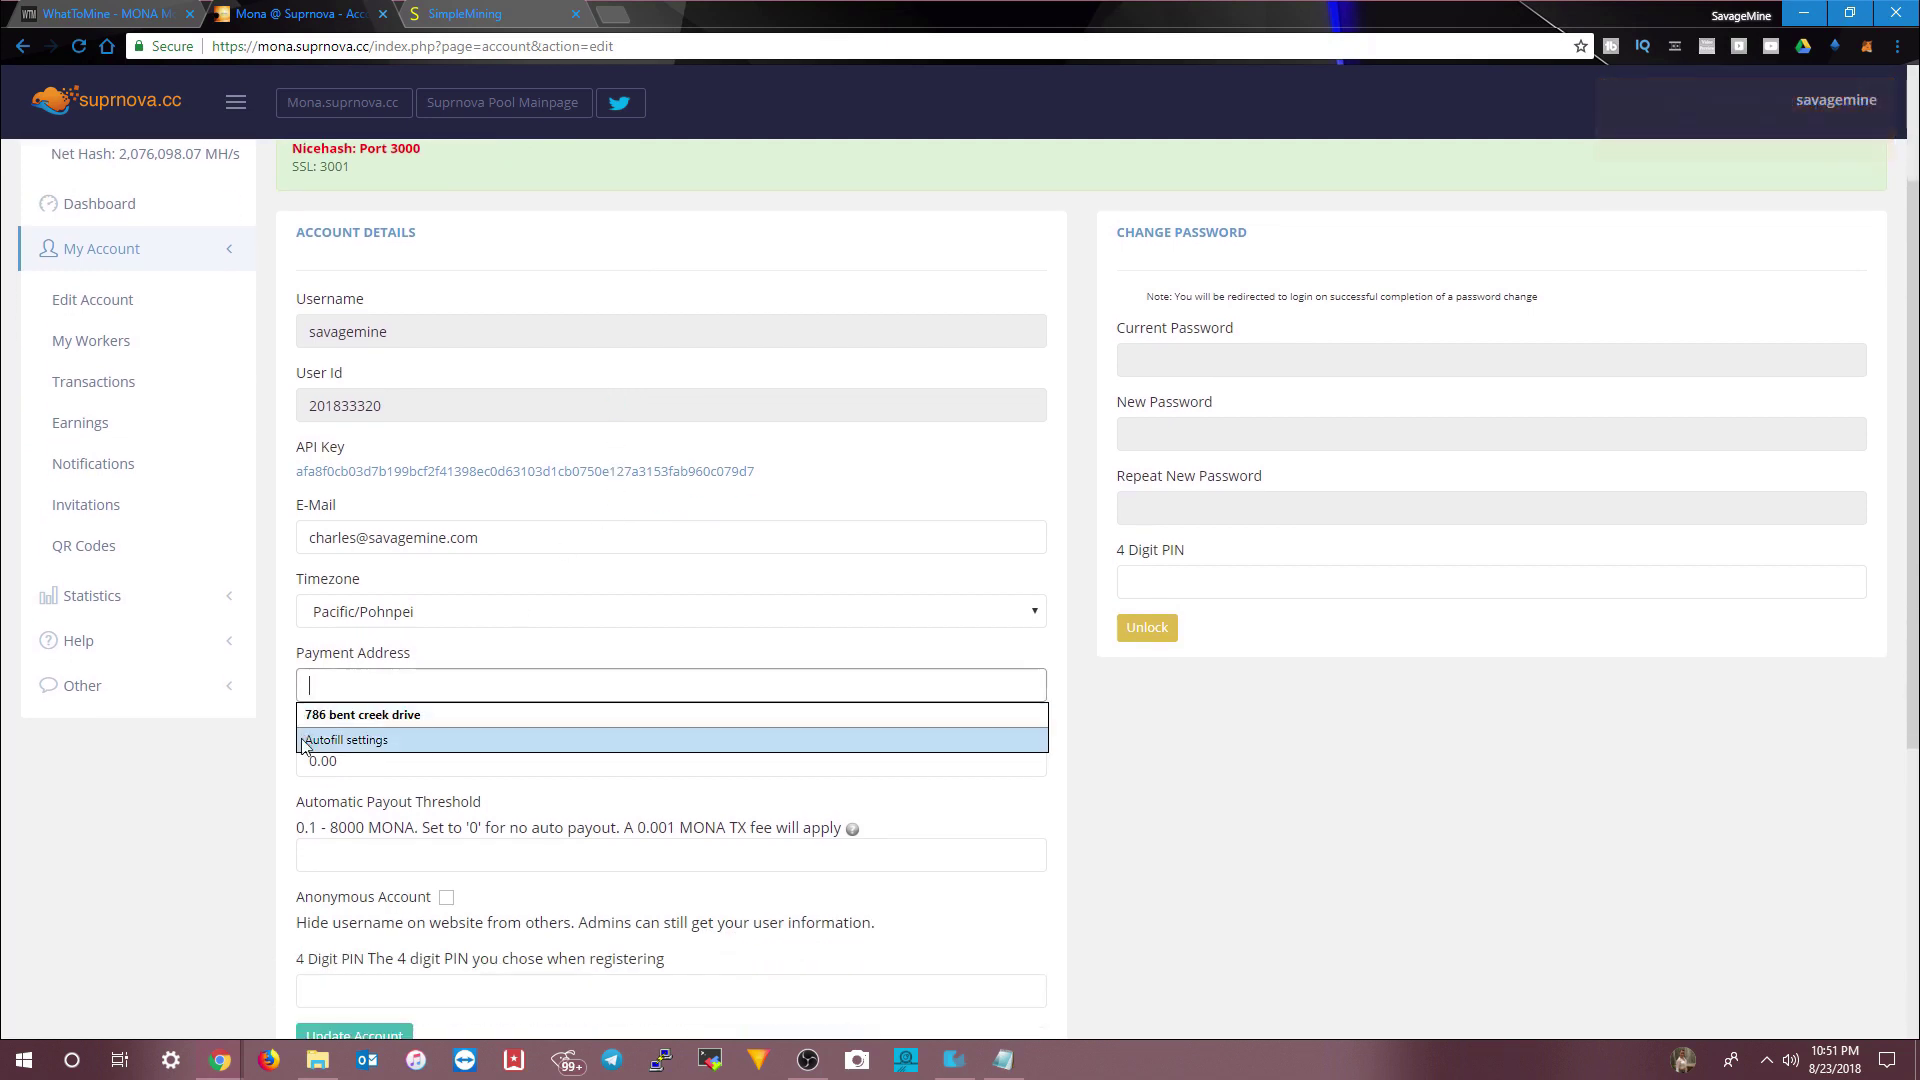
click(265, 775)
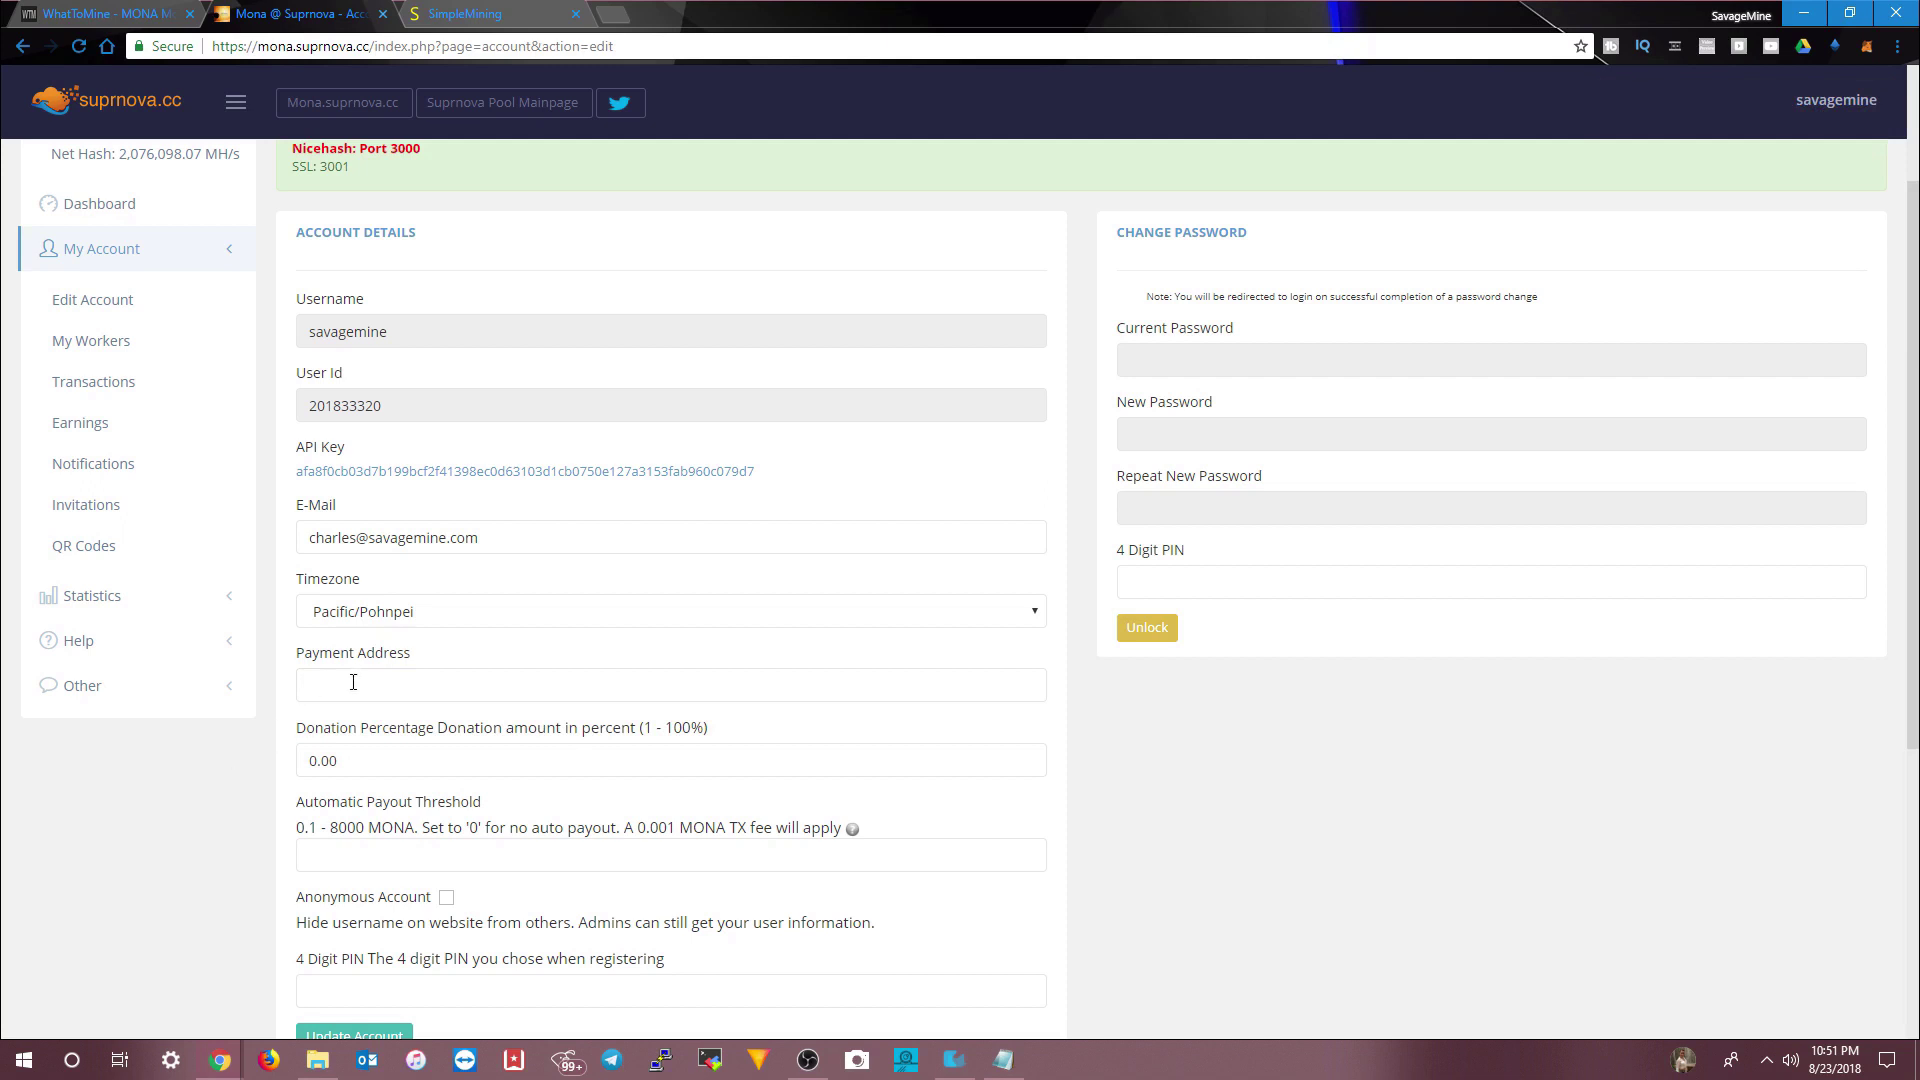
- Copy the MONA receiving address from the Notepad notes into Payment Address
key(alt+Tab)
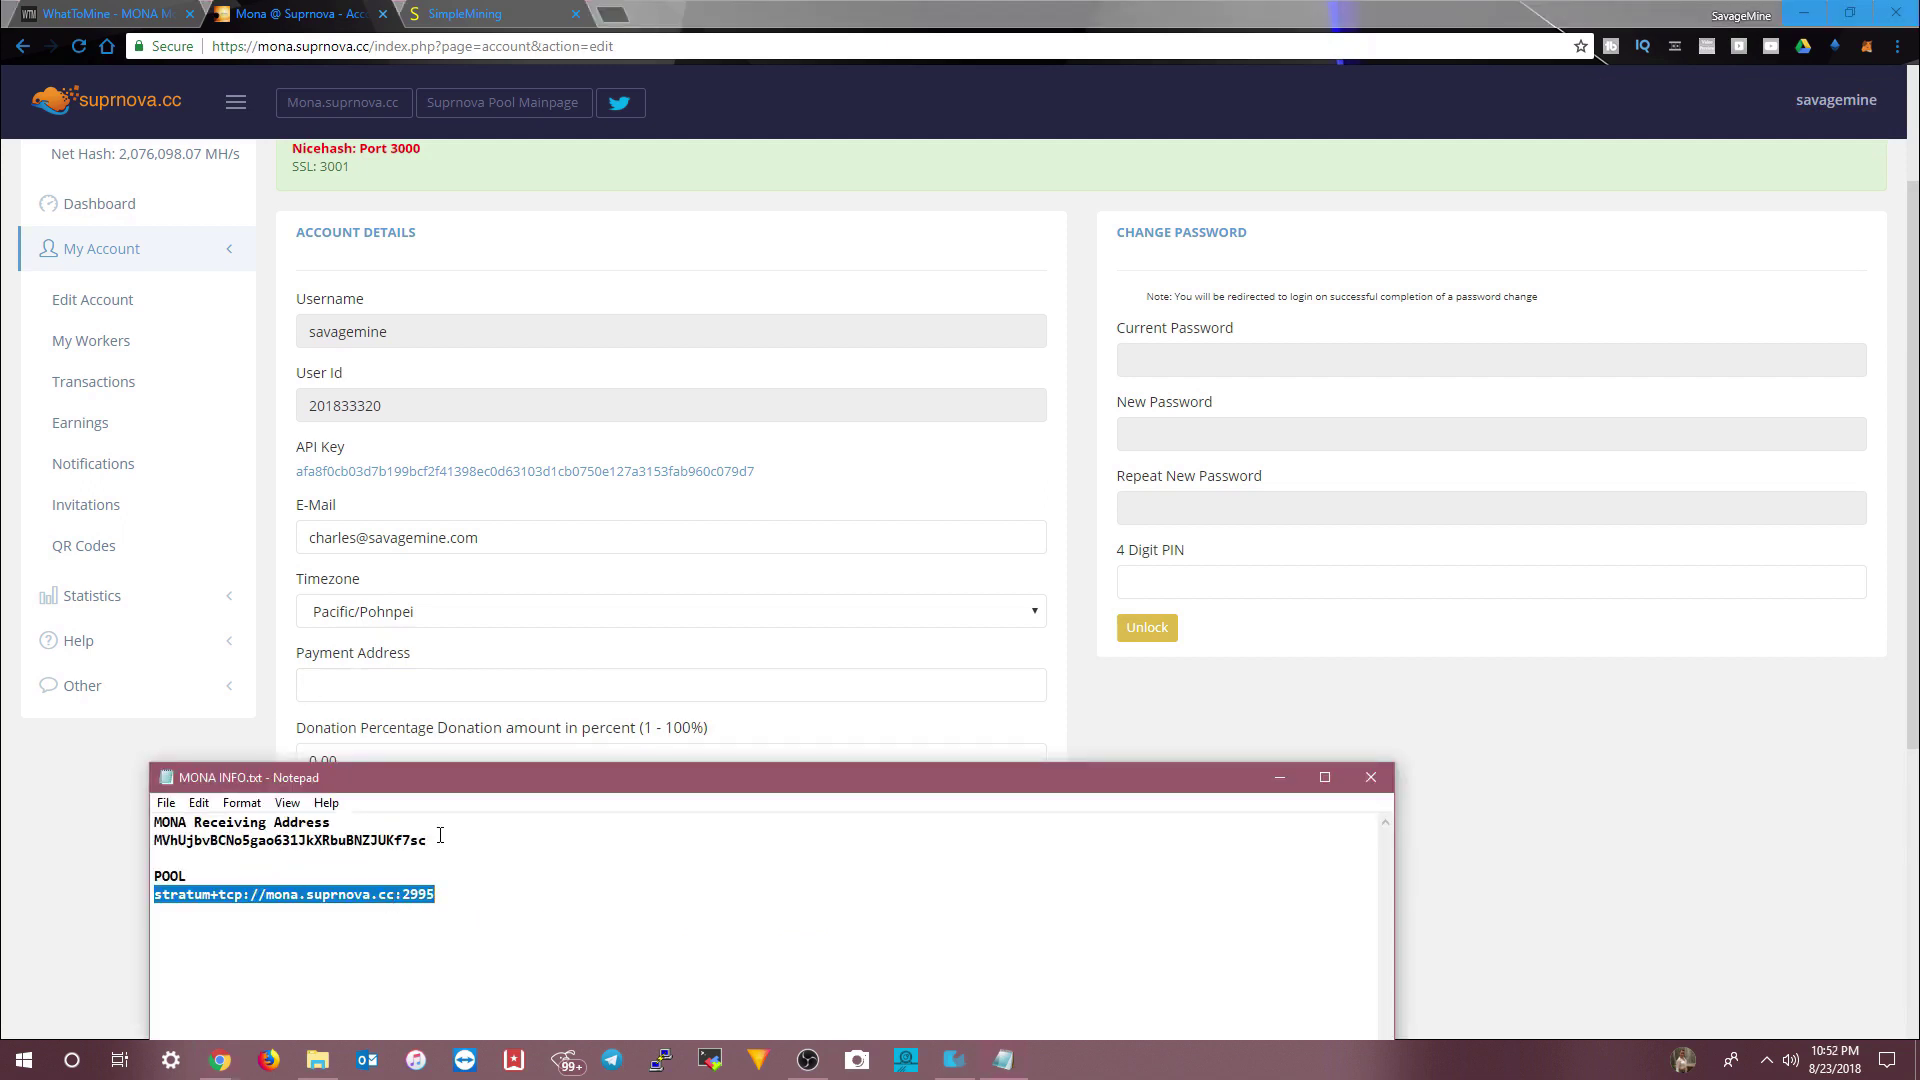
drag(433, 845, 181, 846)
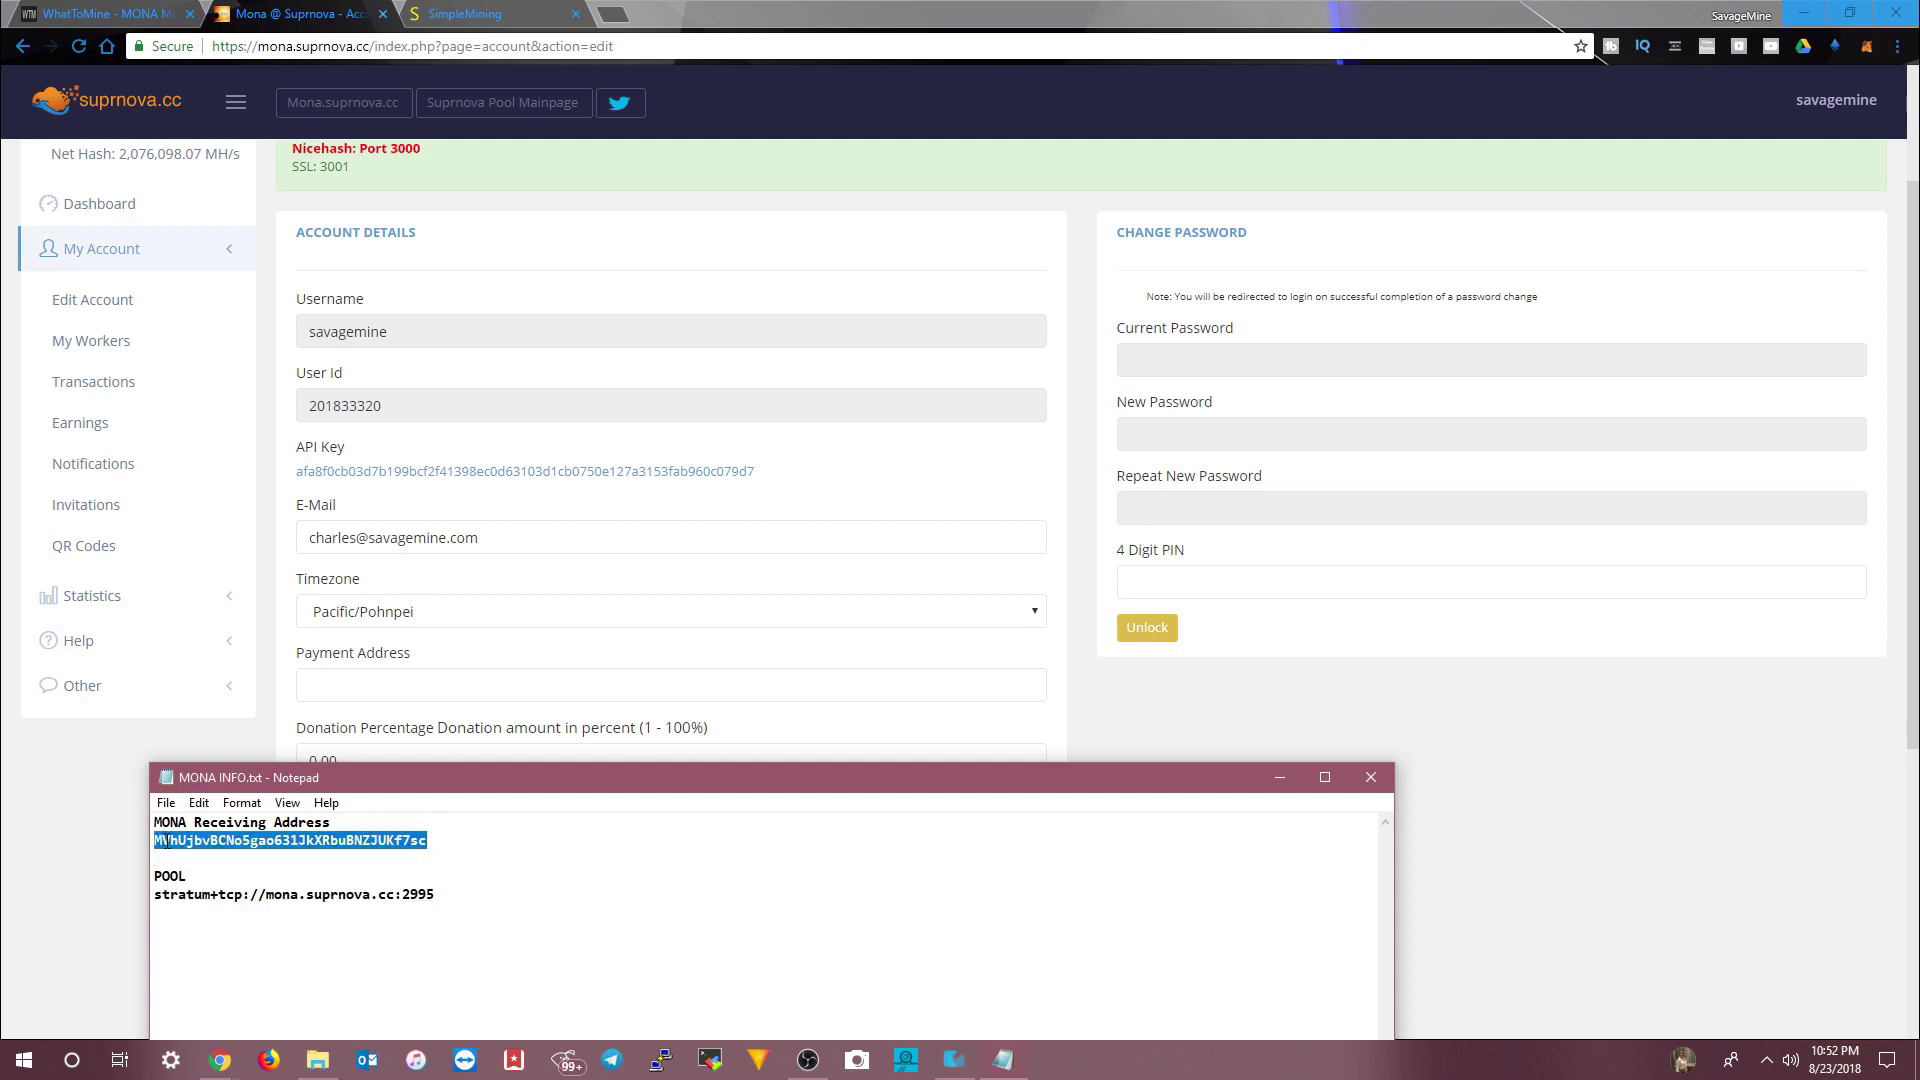
right_click(165, 841)
click(270, 630)
click(375, 675)
right_click(372, 684)
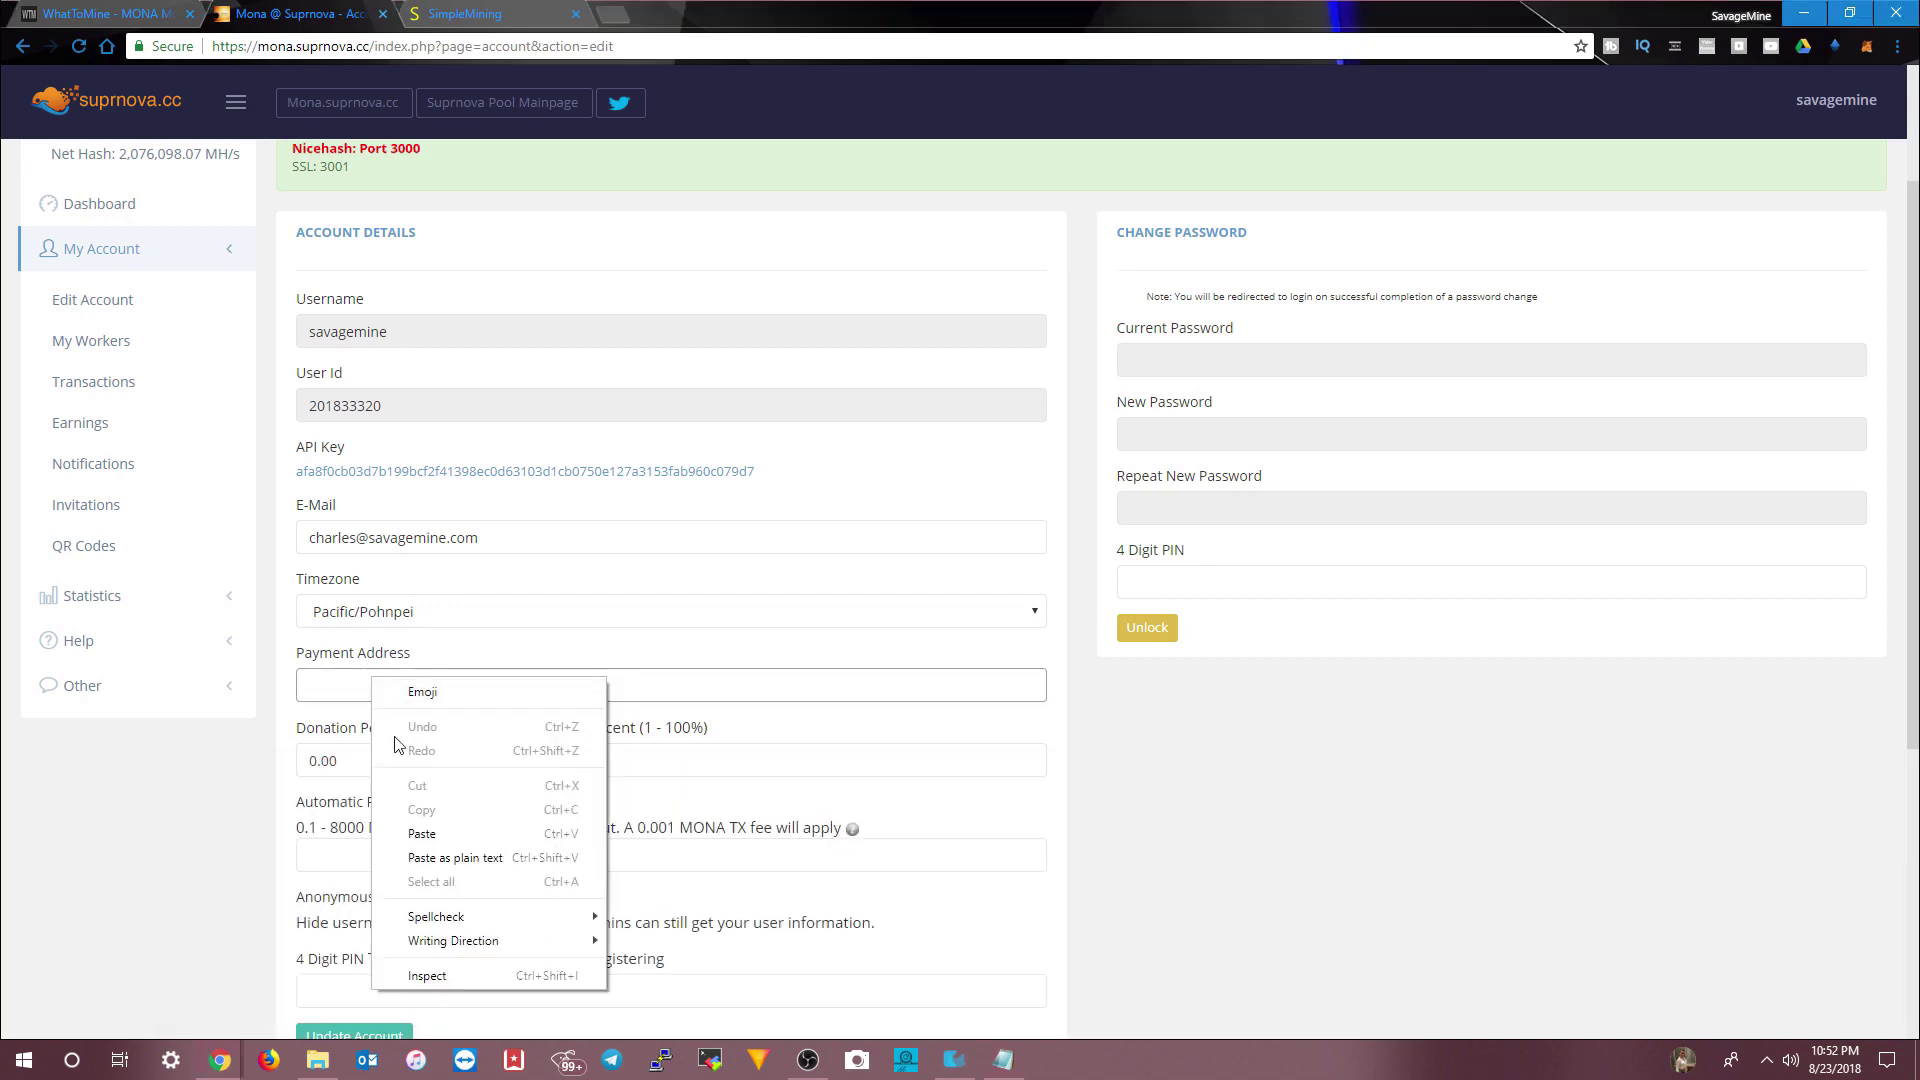
click(421, 834)
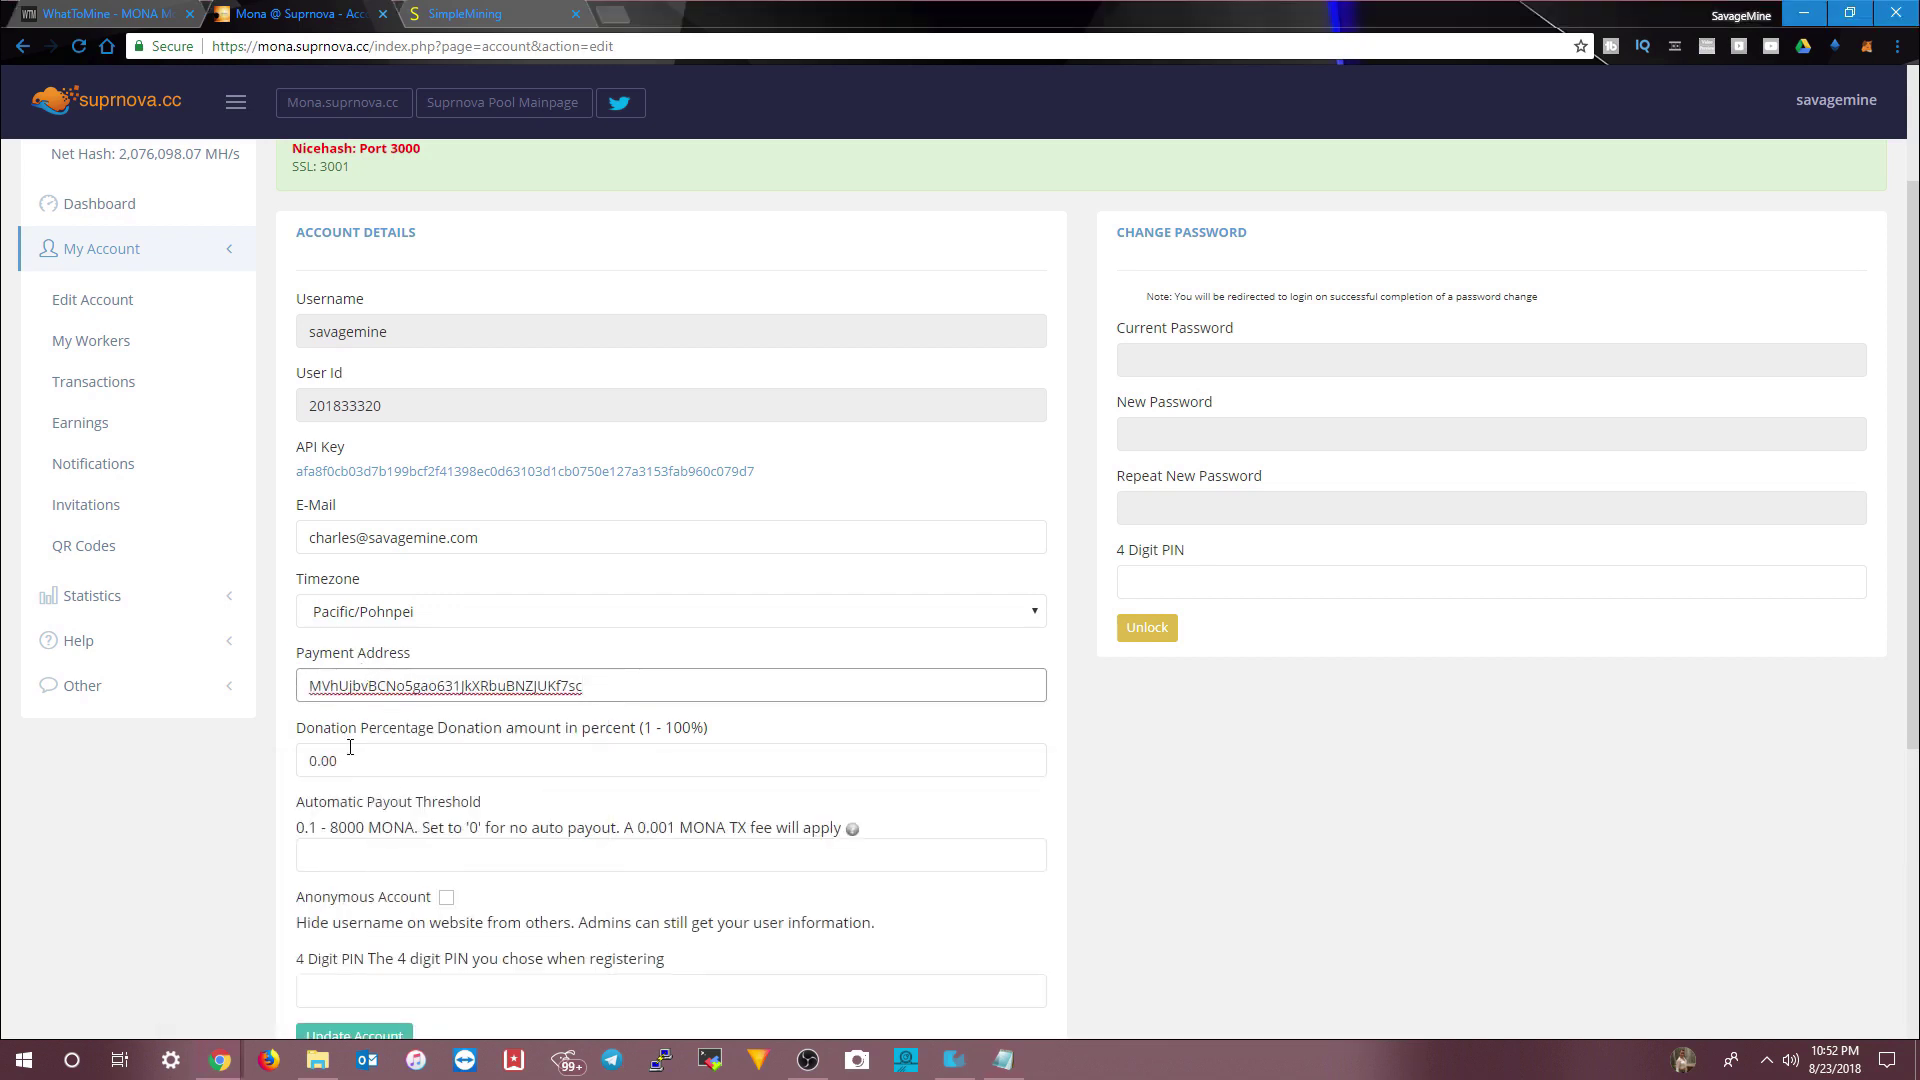
- Set Donation Percentage to 1 and begin filling in the 4-digit PIN
scroll(350, 747, down, 1)
double_click(338, 662)
text(1)
click(360, 760)
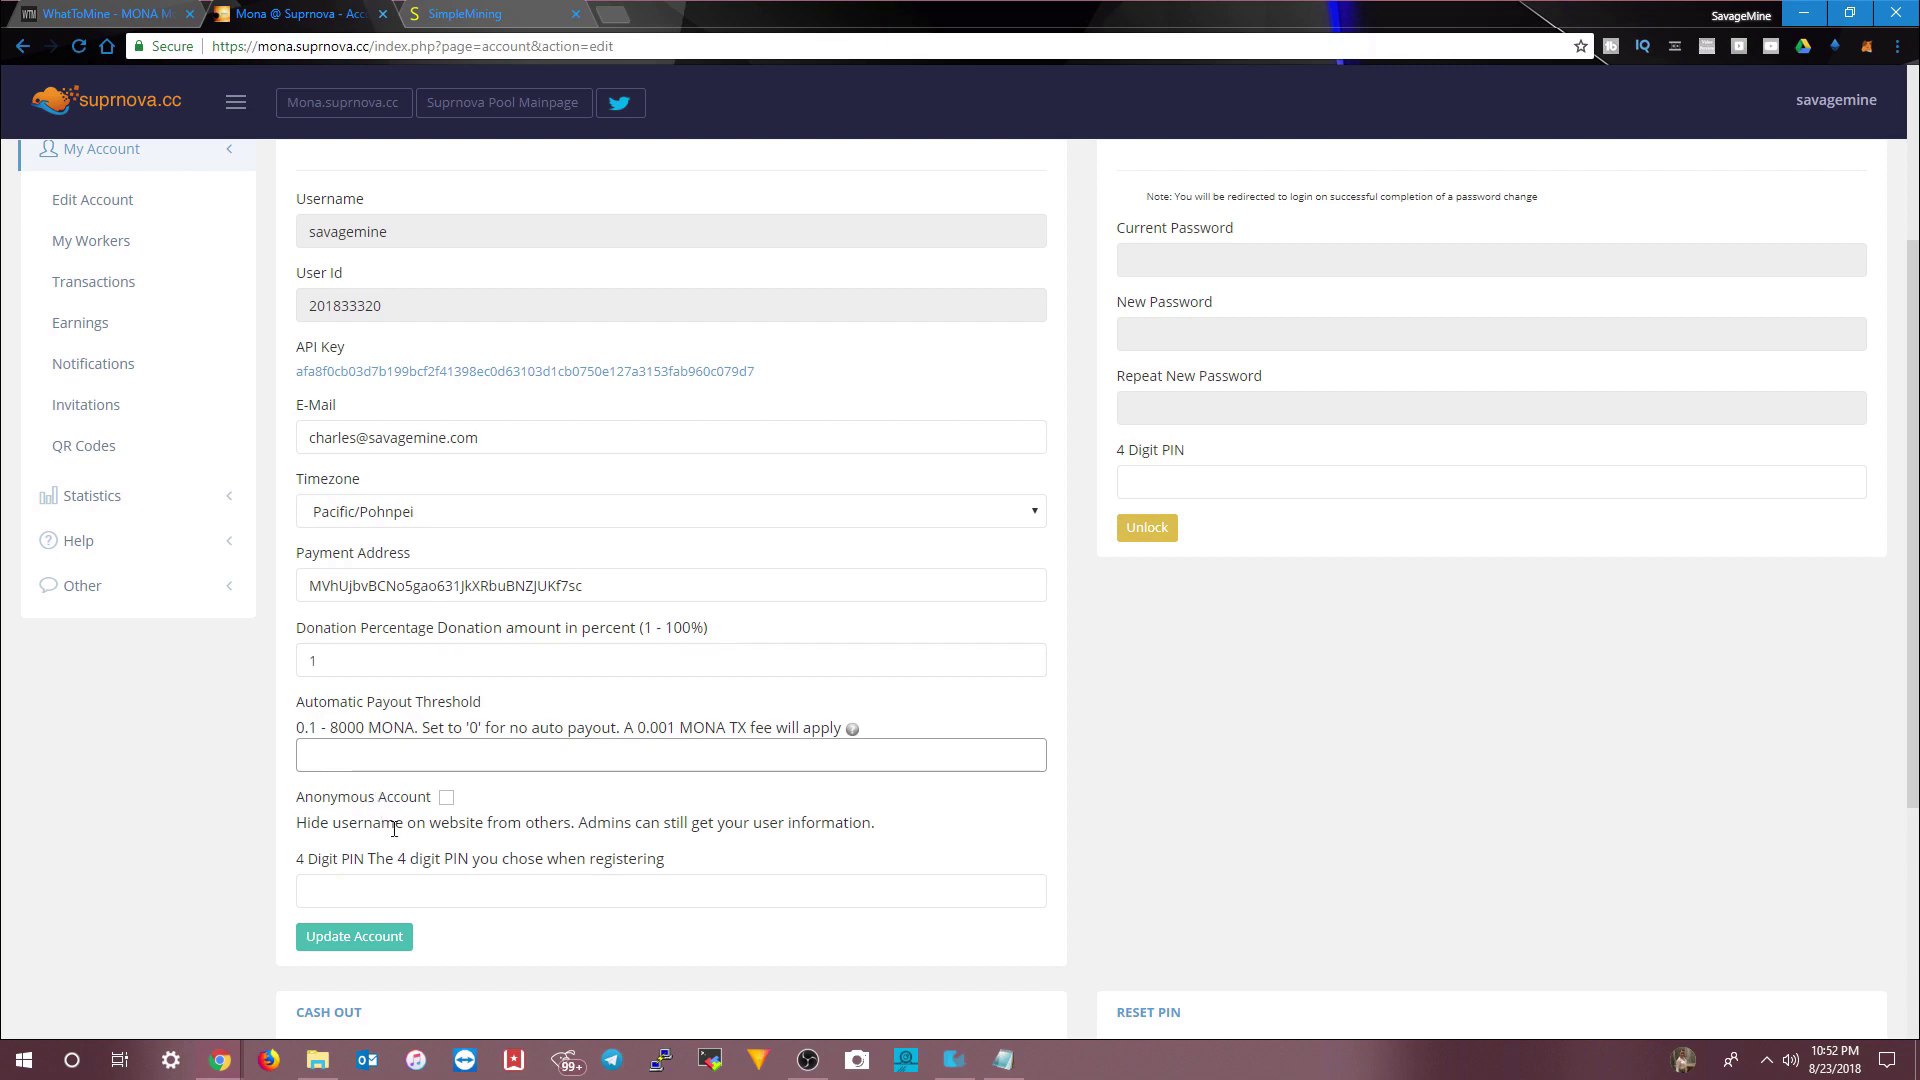
click(376, 900)
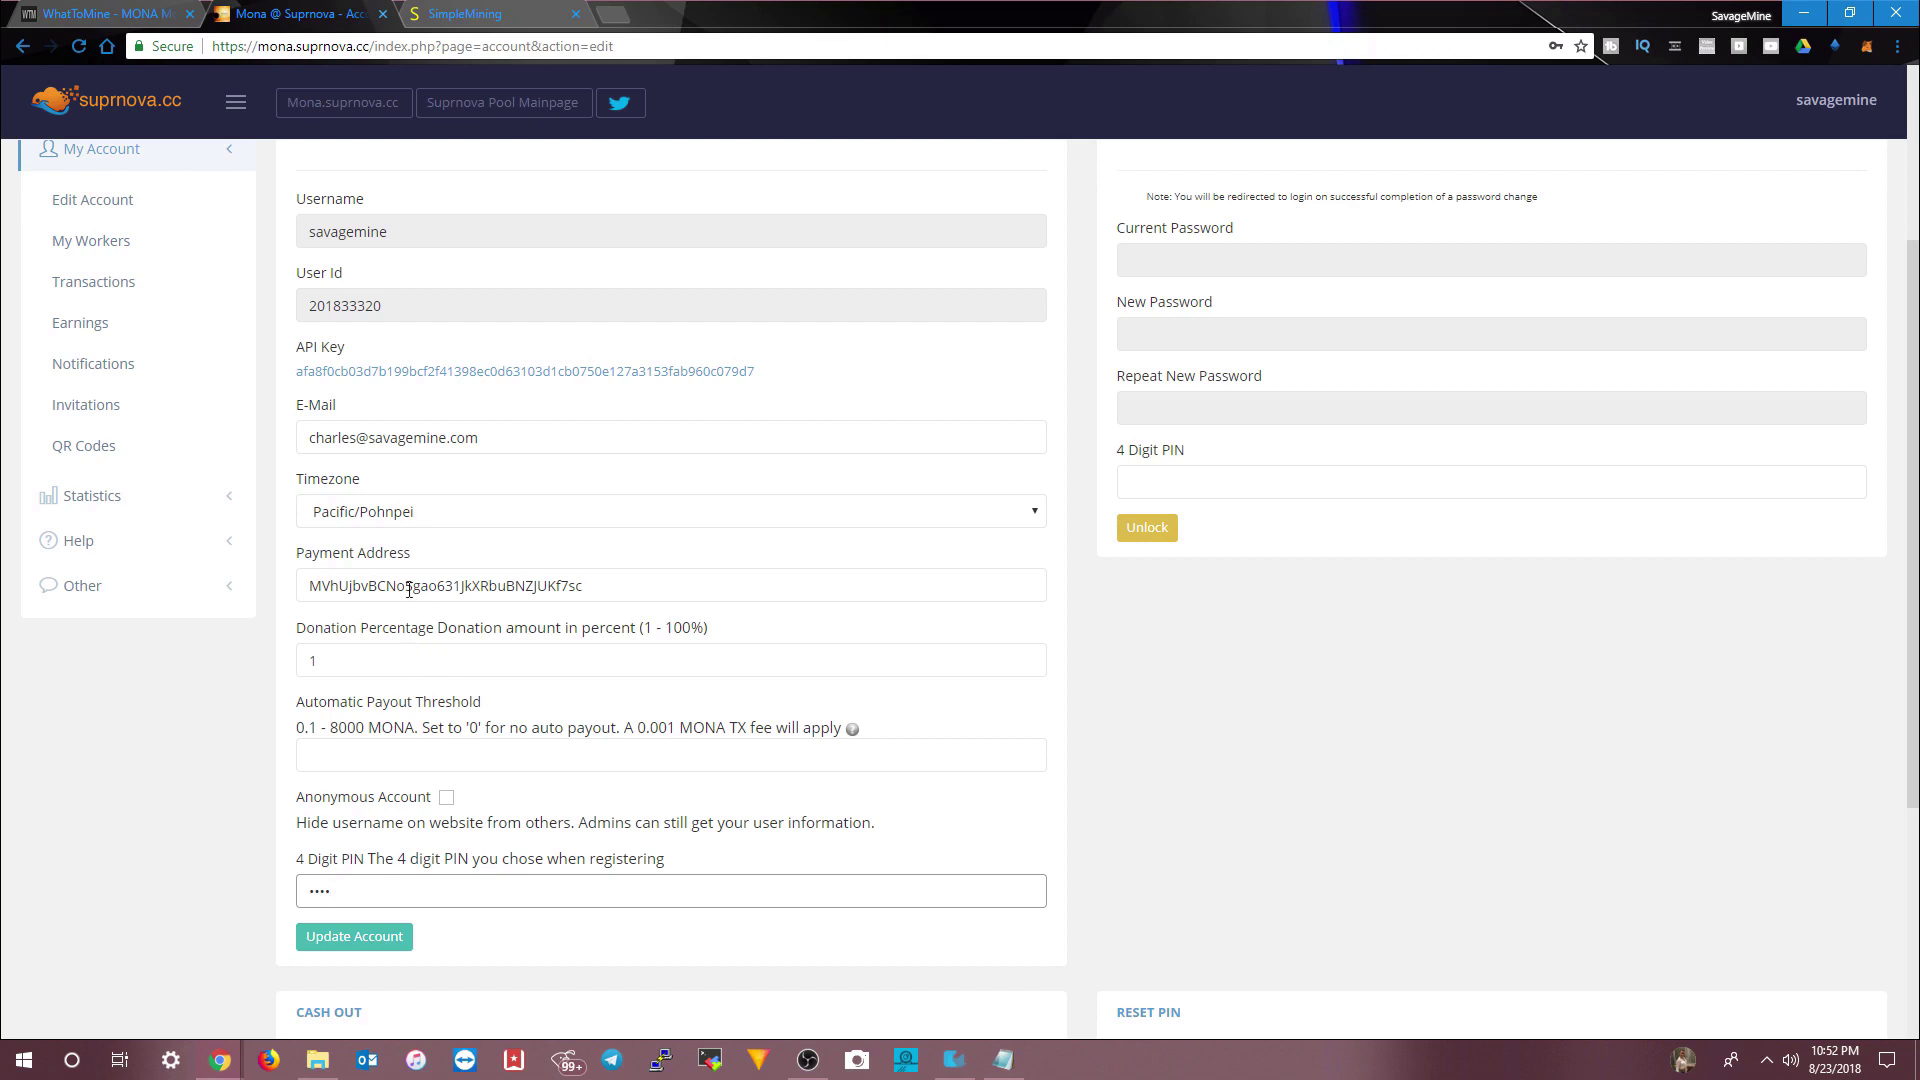
- Set the account timezone to America/New_York
click(409, 513)
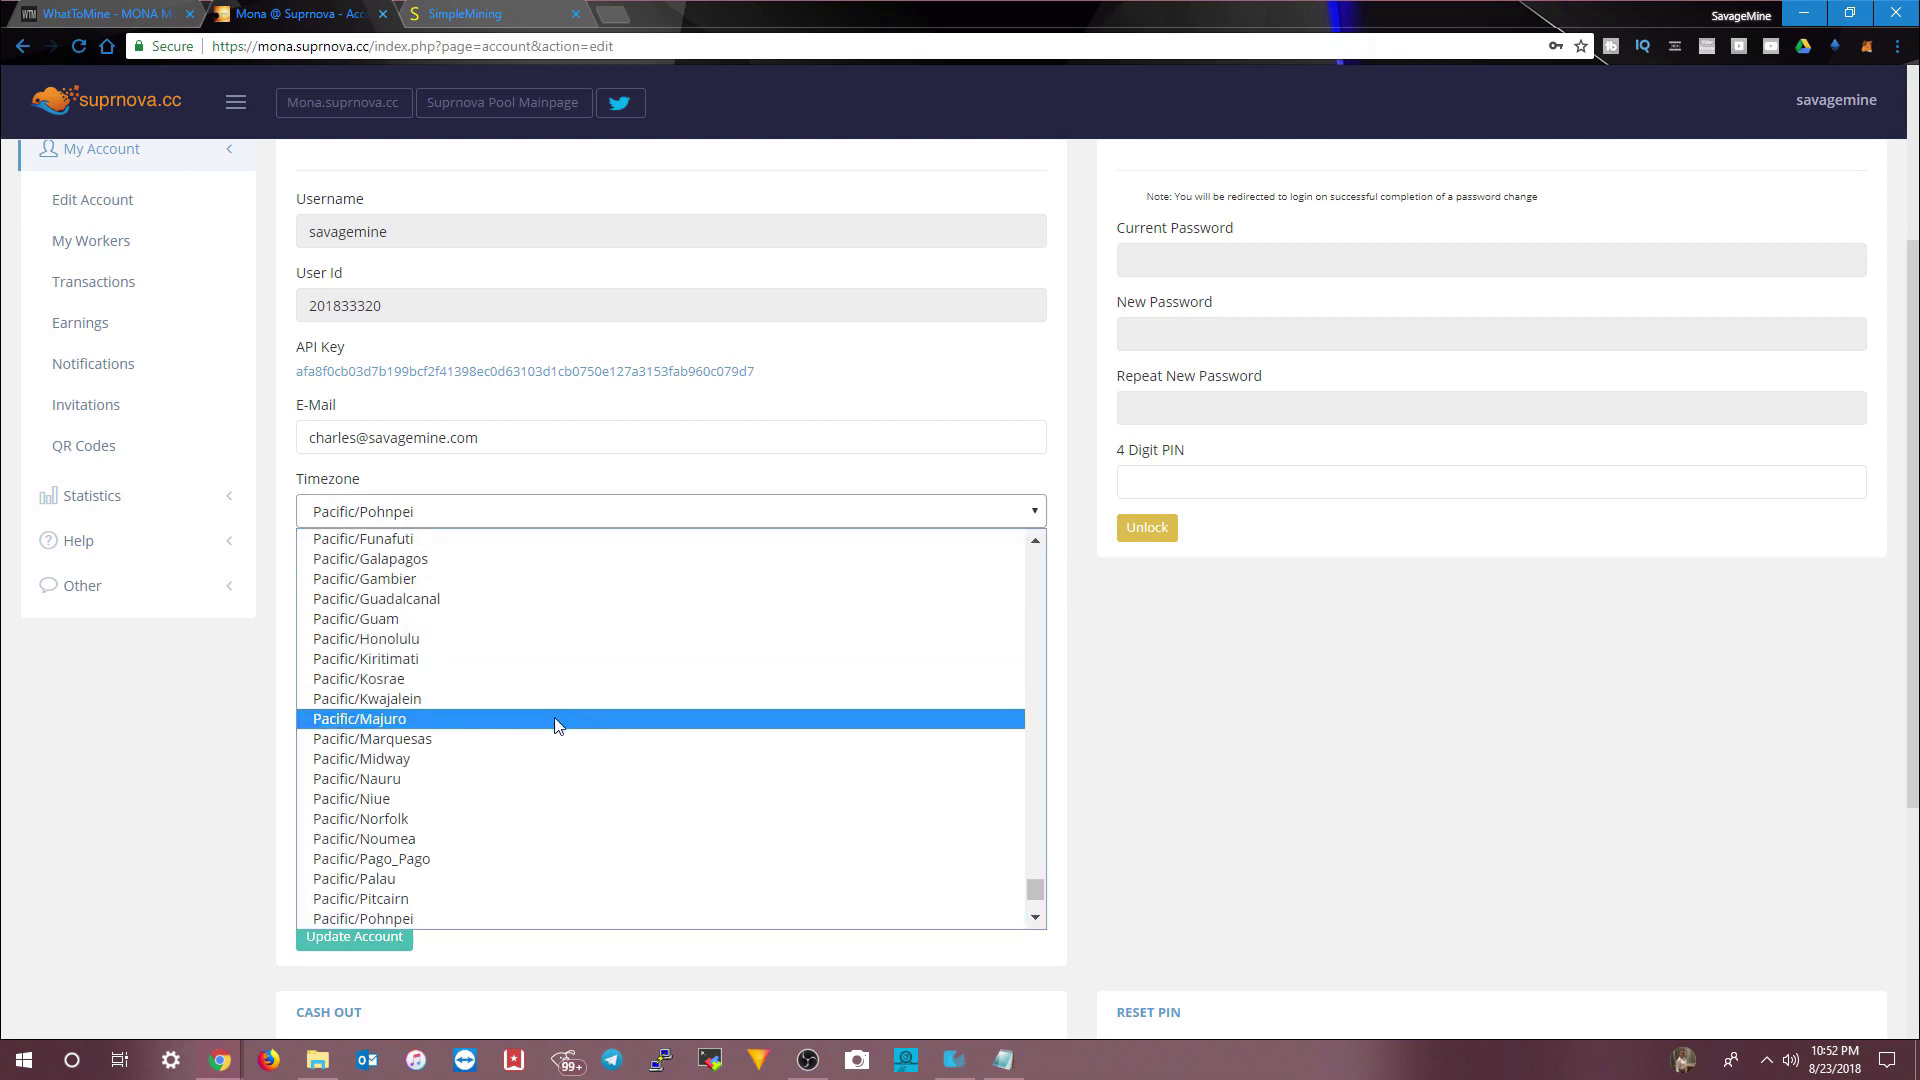
drag(1032, 889, 1037, 682)
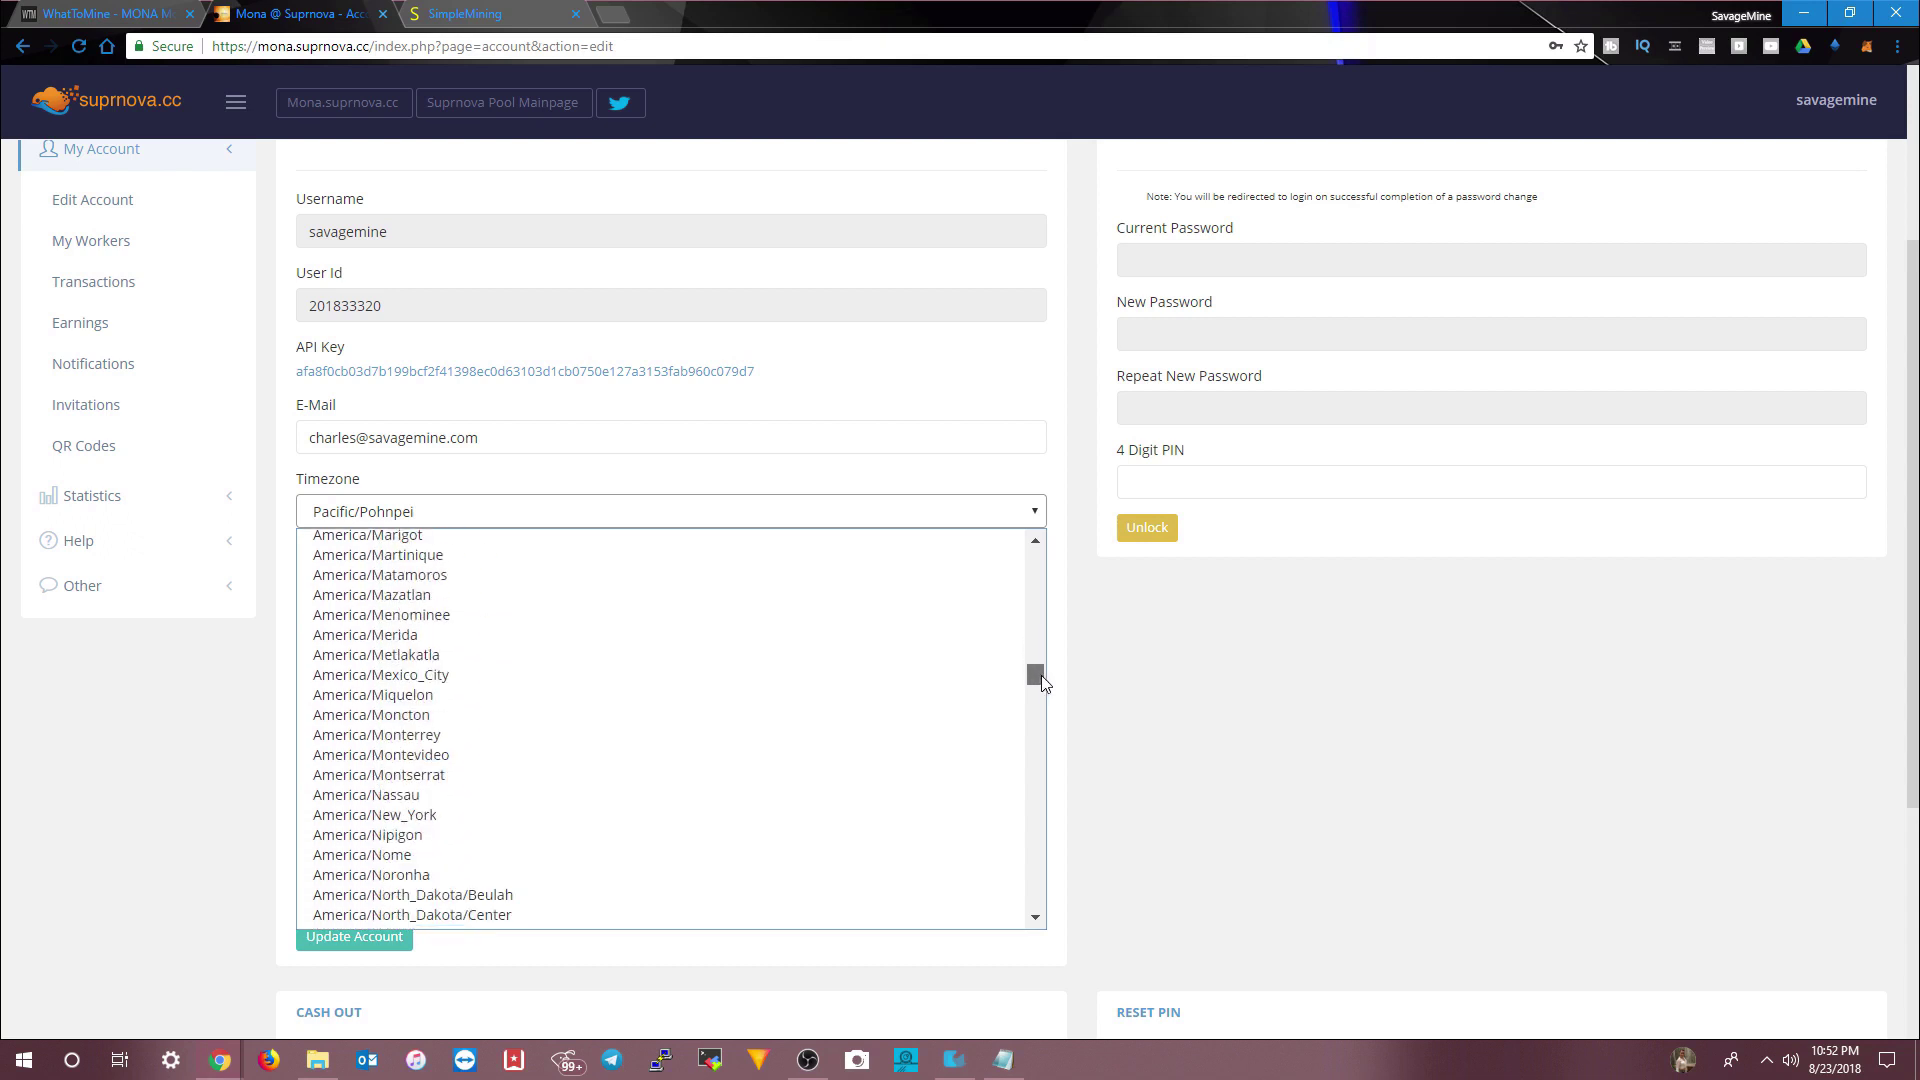
click(524, 816)
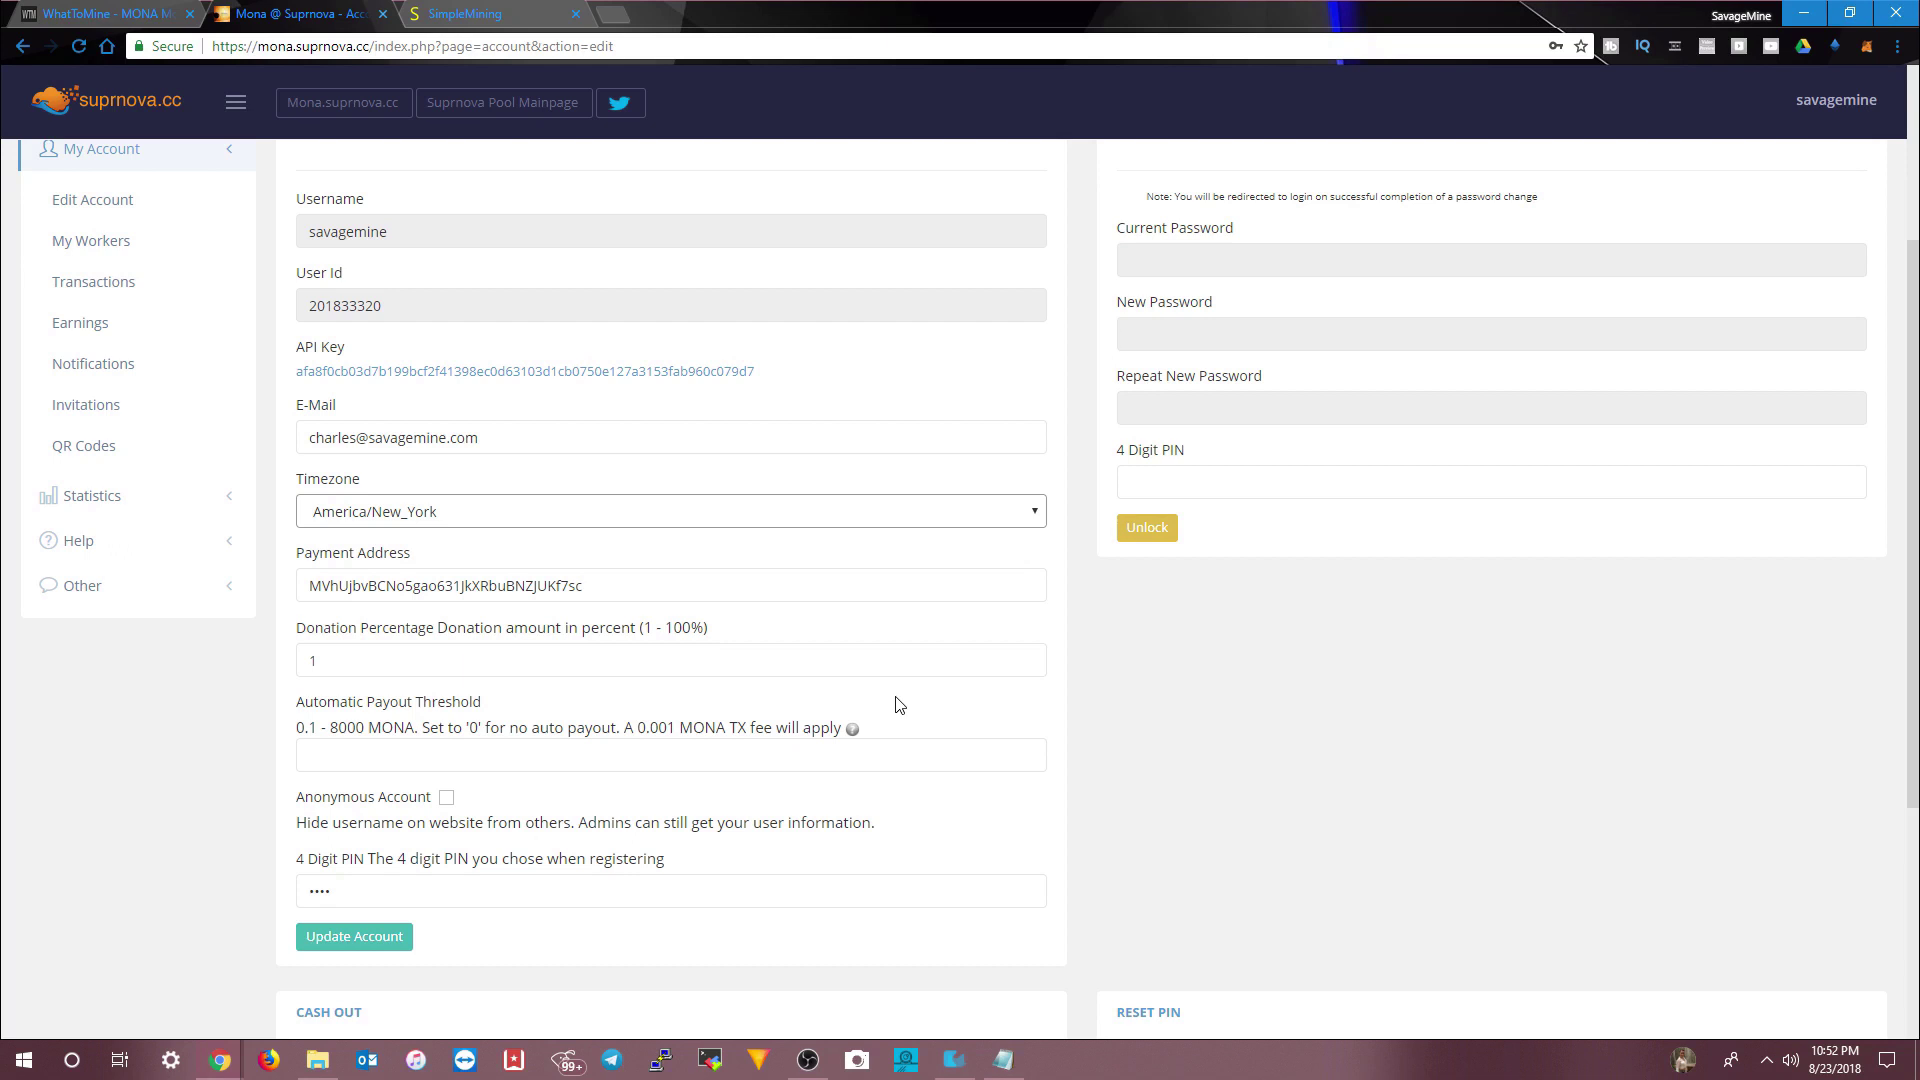
- Save the Suprnova account details with Update Account, then return to SimpleMining
scroll(898, 705, up, 1)
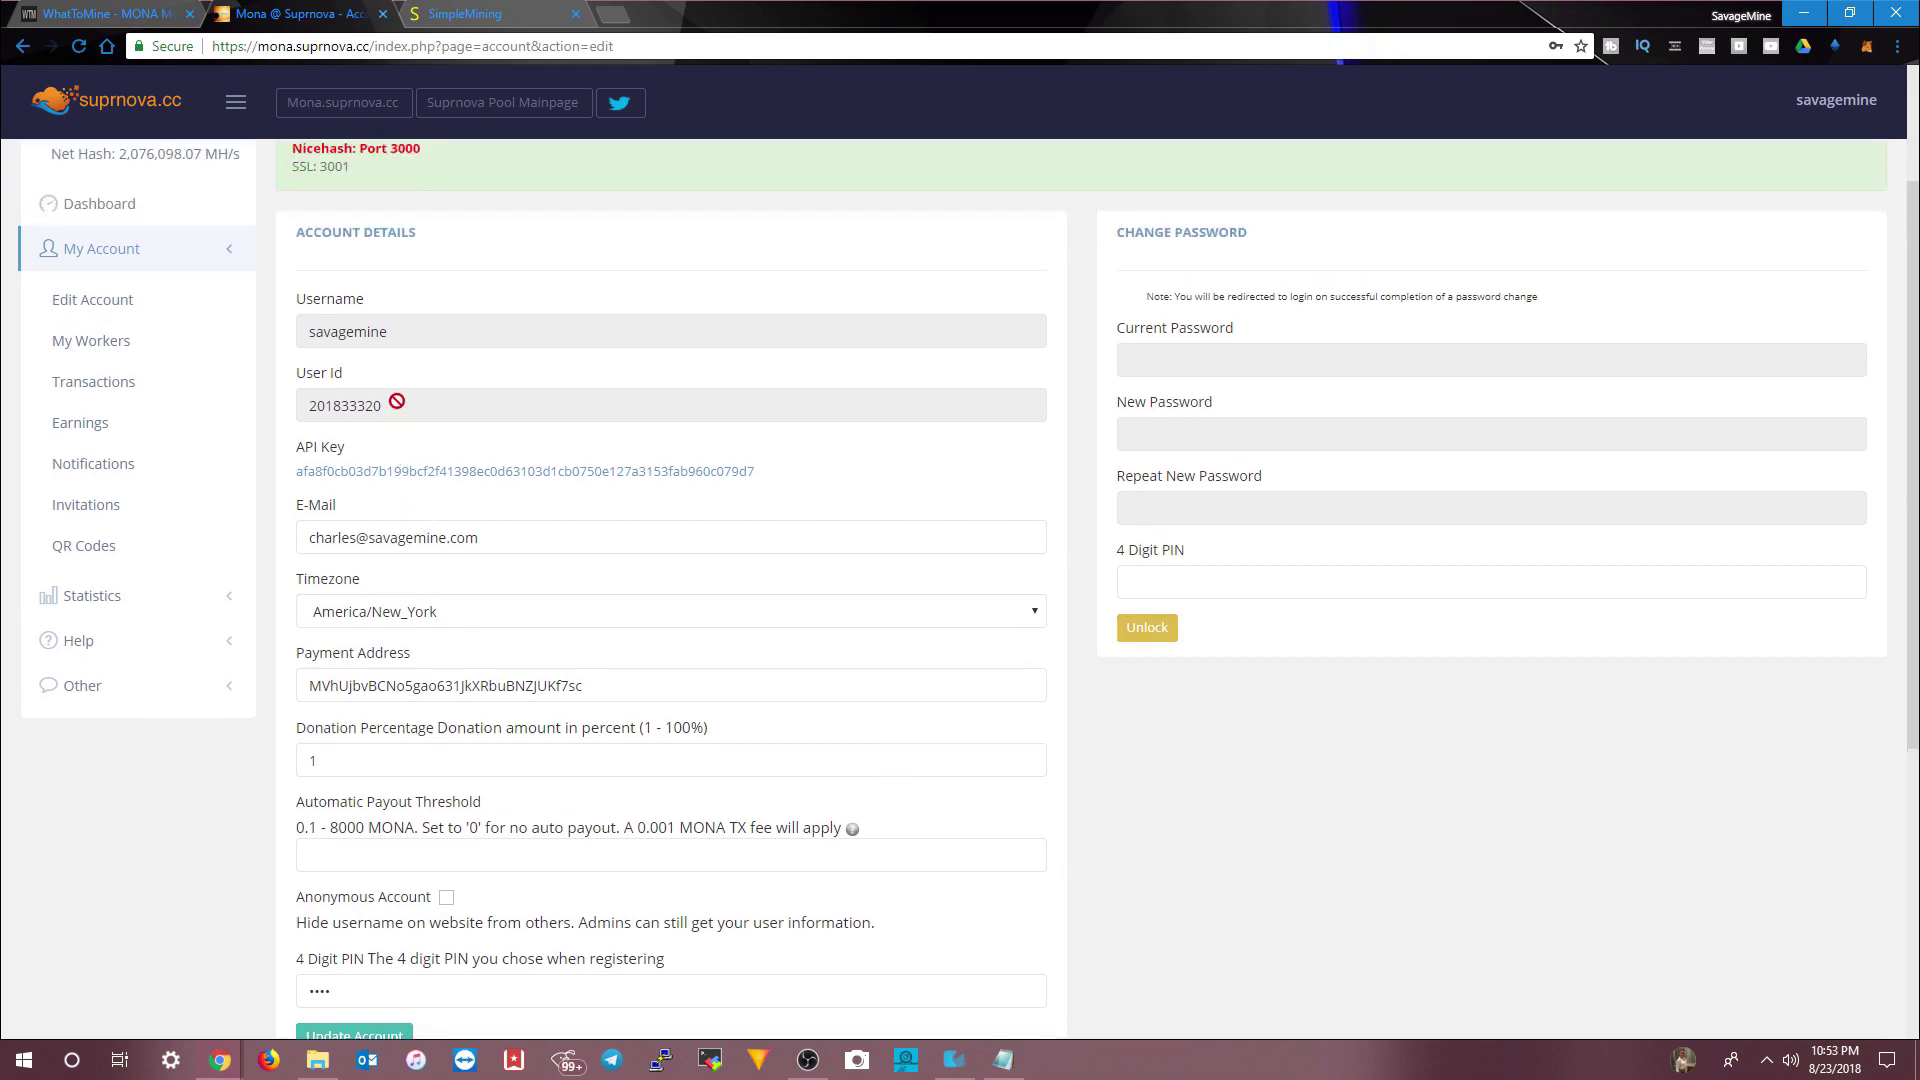
scroll(1071, 471, up, 2)
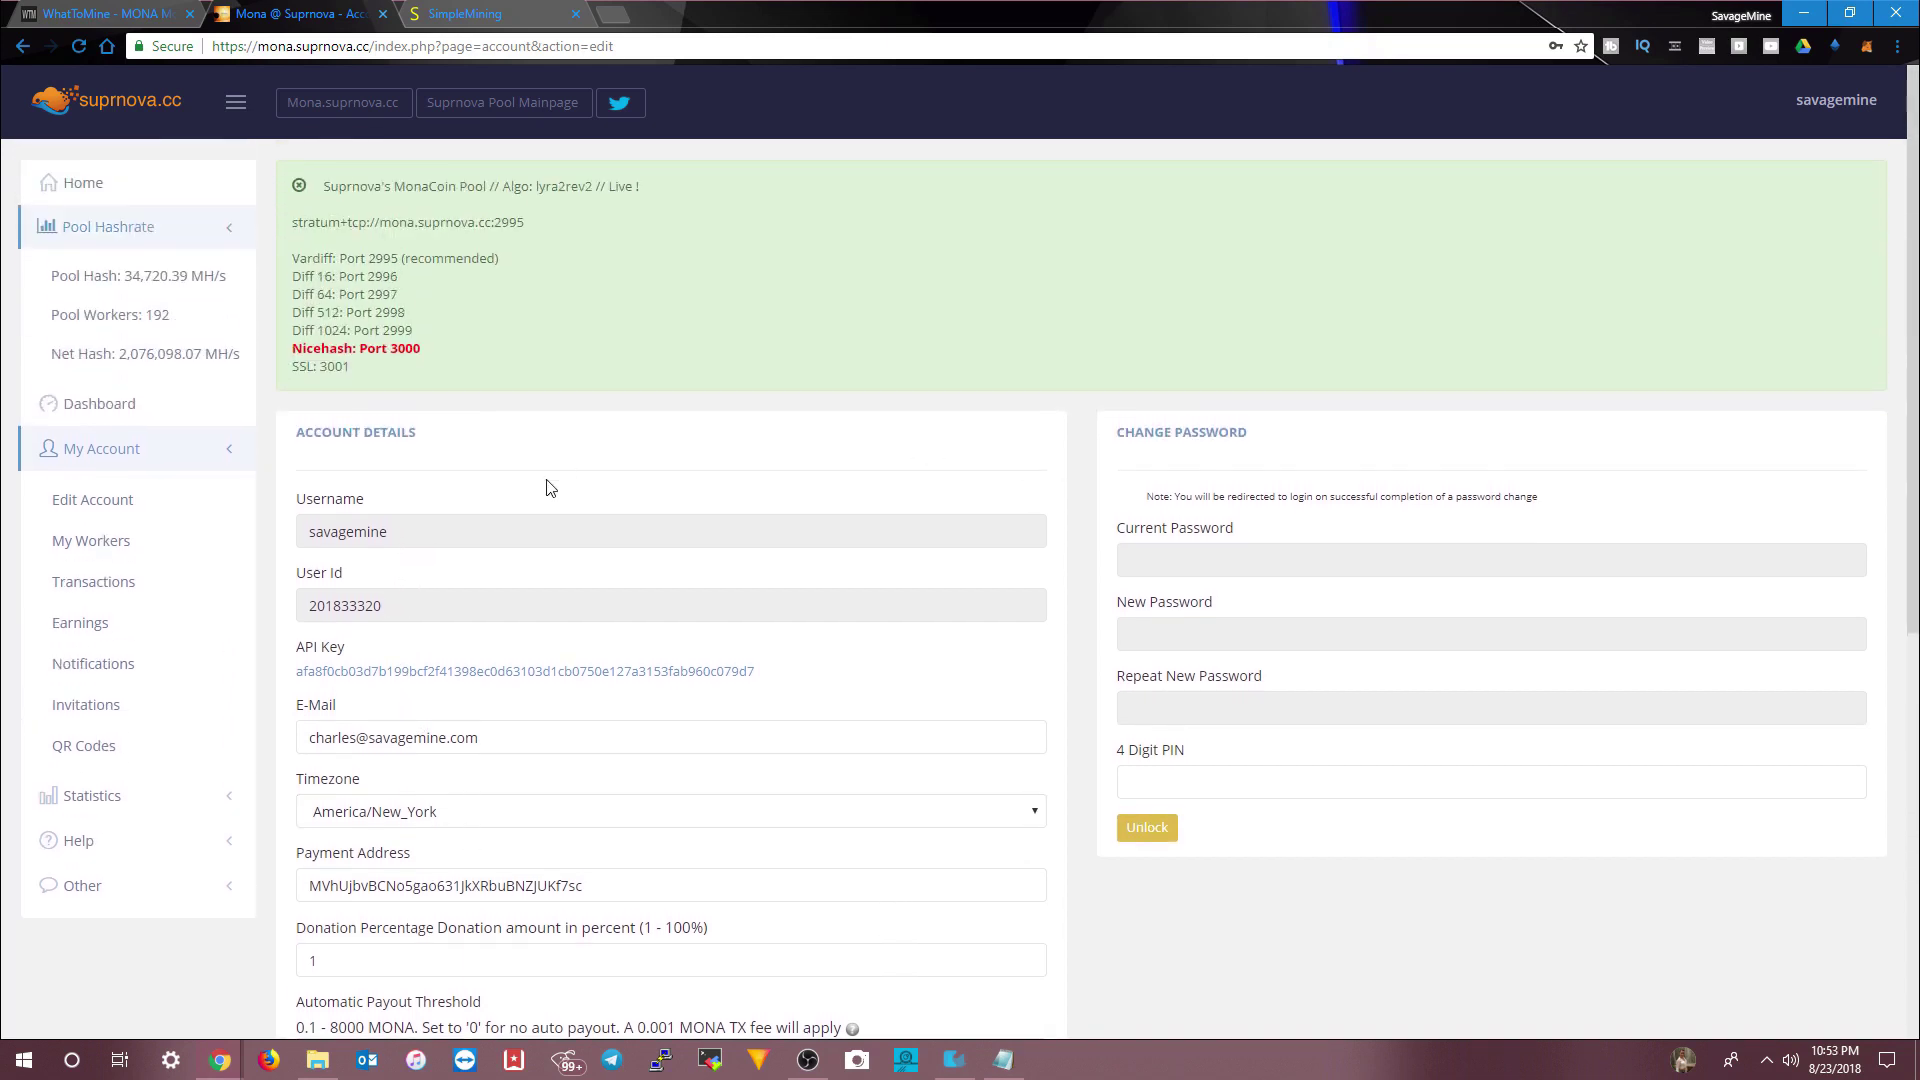
scroll(549, 487, down, 2)
scroll(549, 487, down, 1)
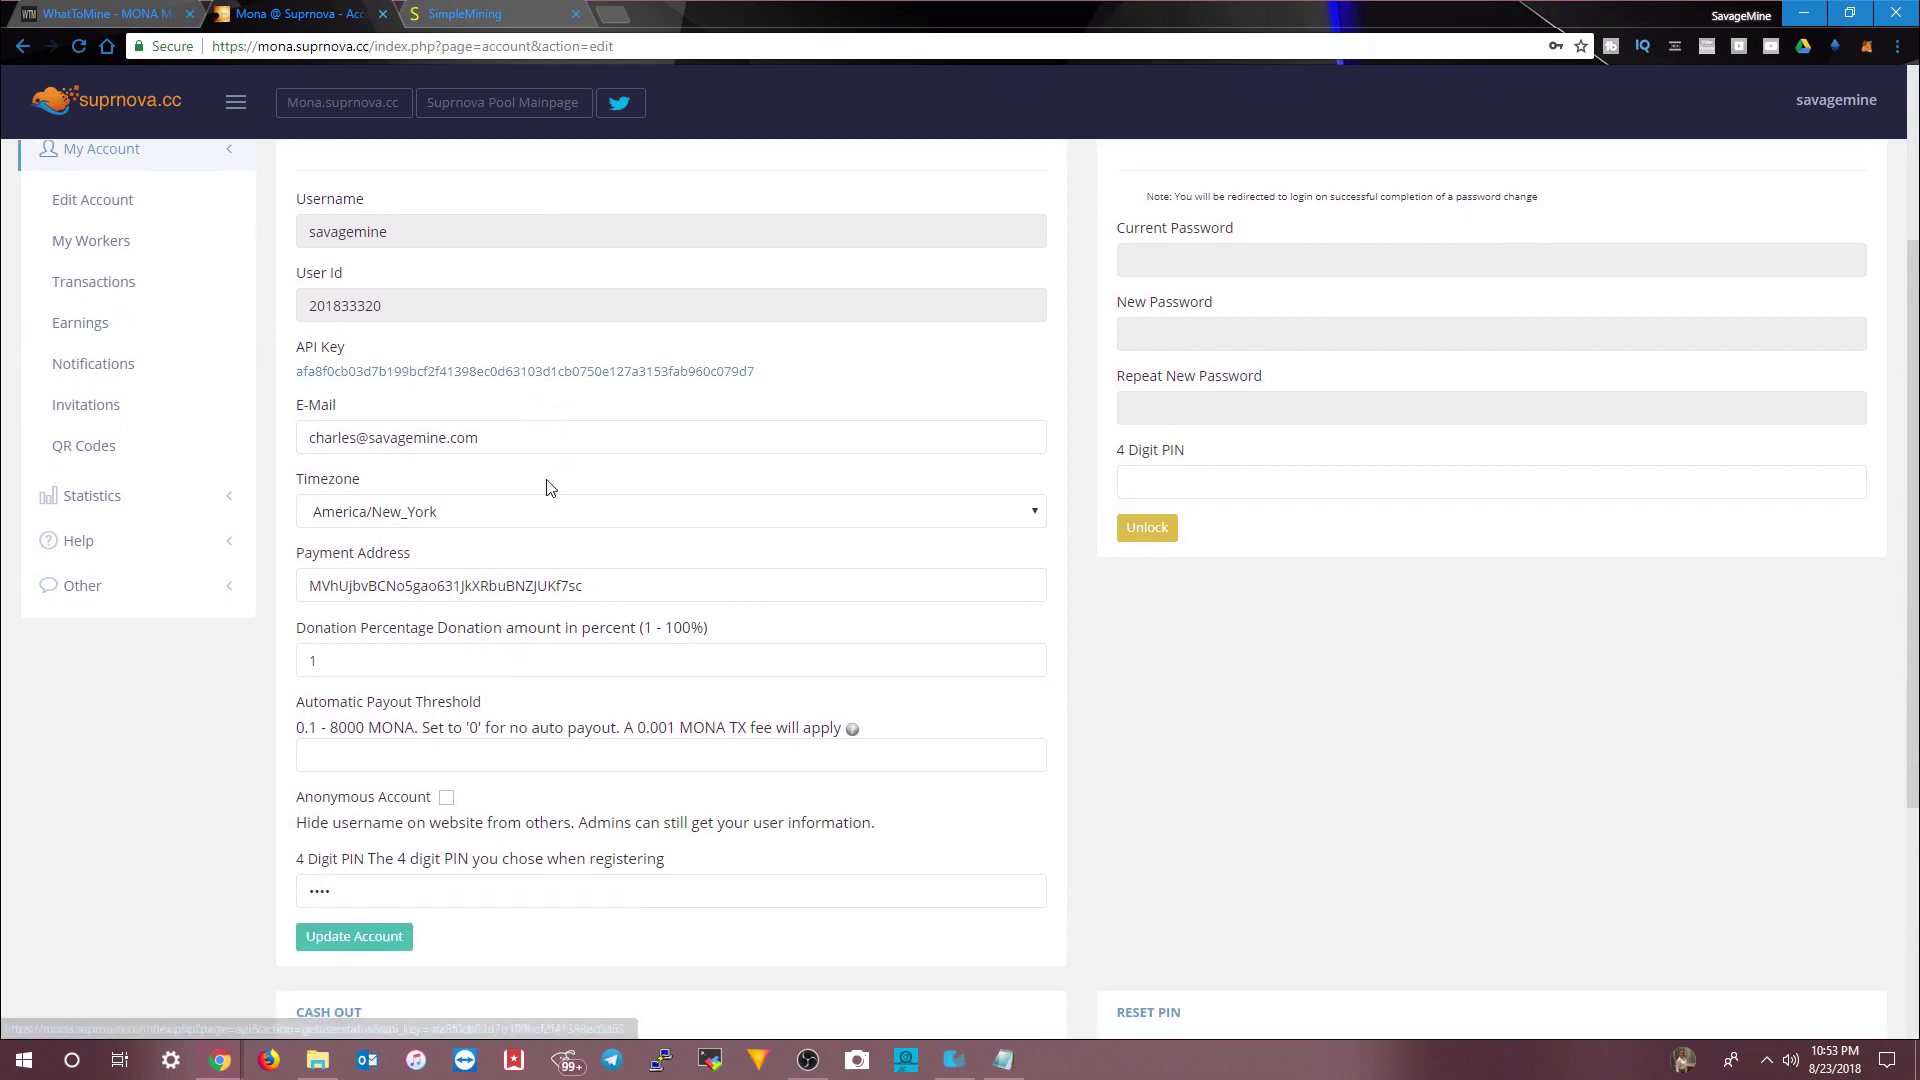
scroll(549, 487, down, 3)
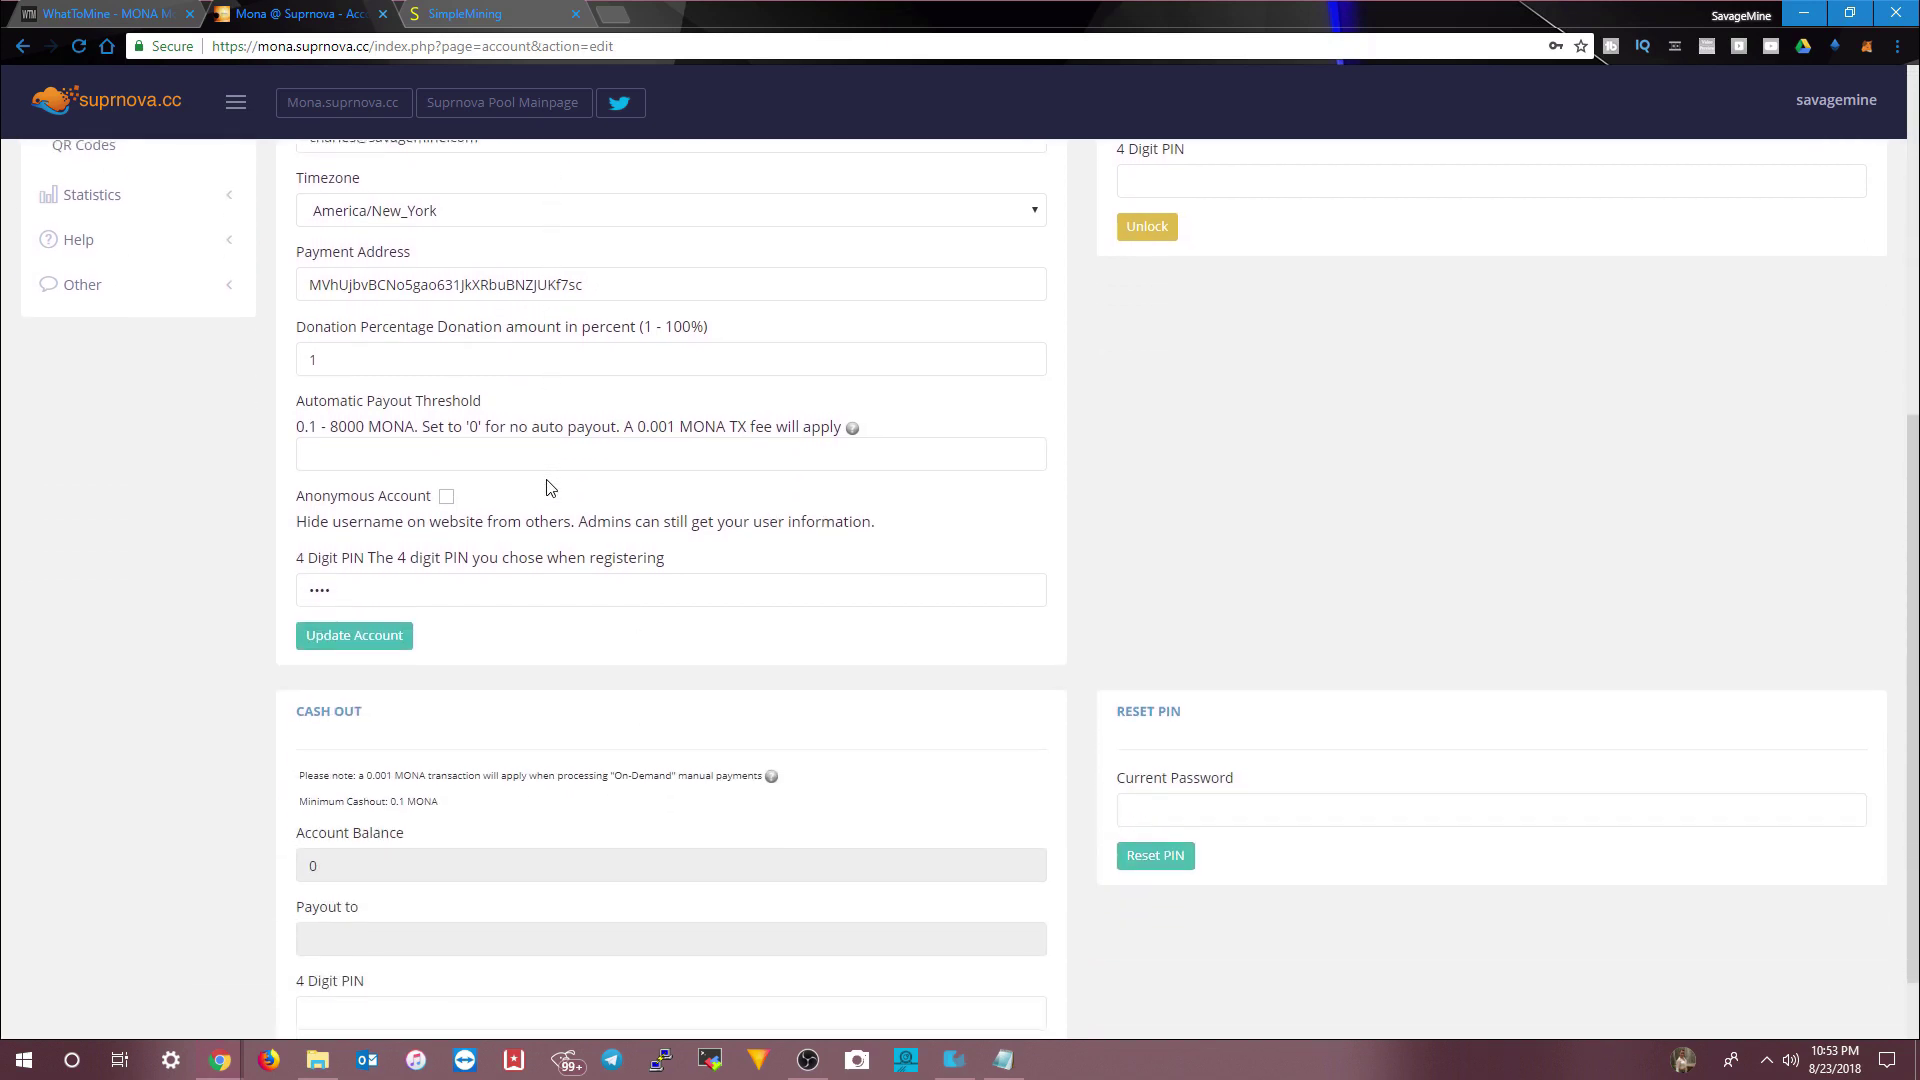
scroll(549, 487, down, 1)
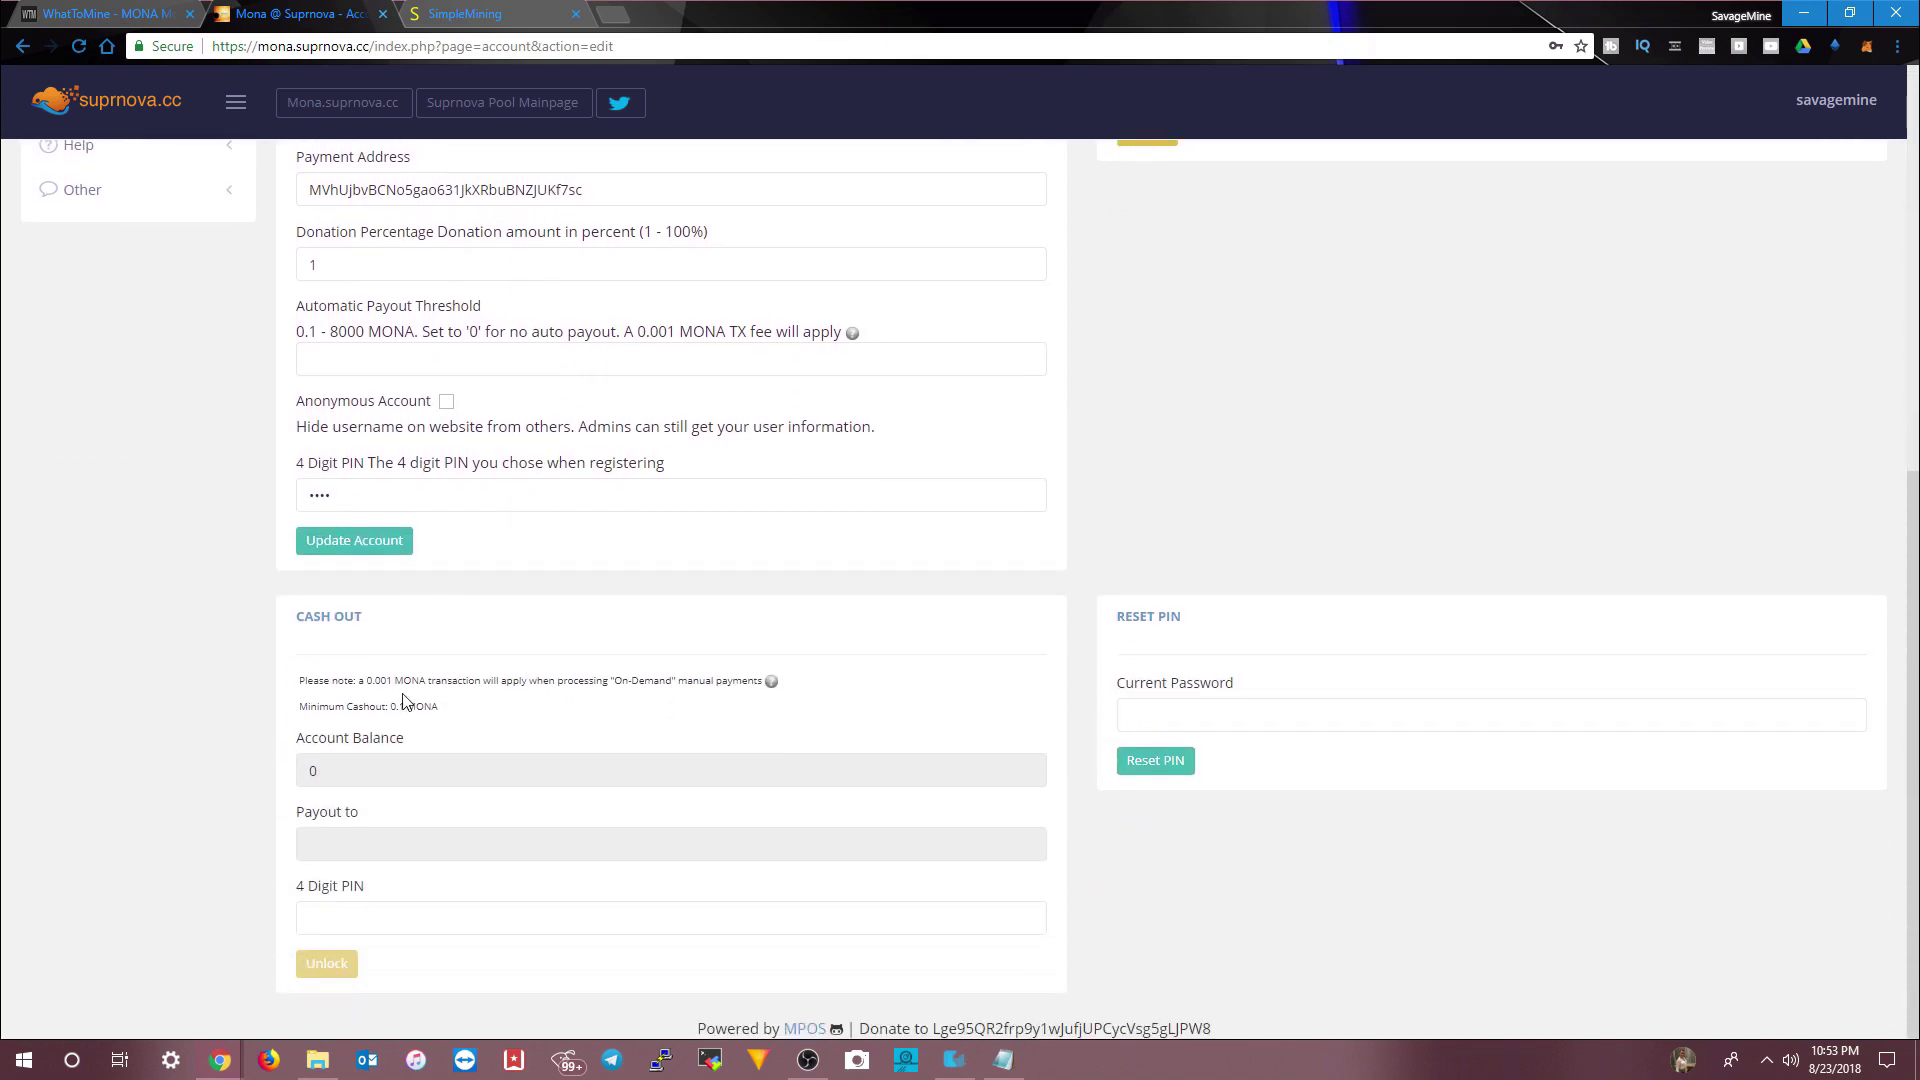
click(380, 543)
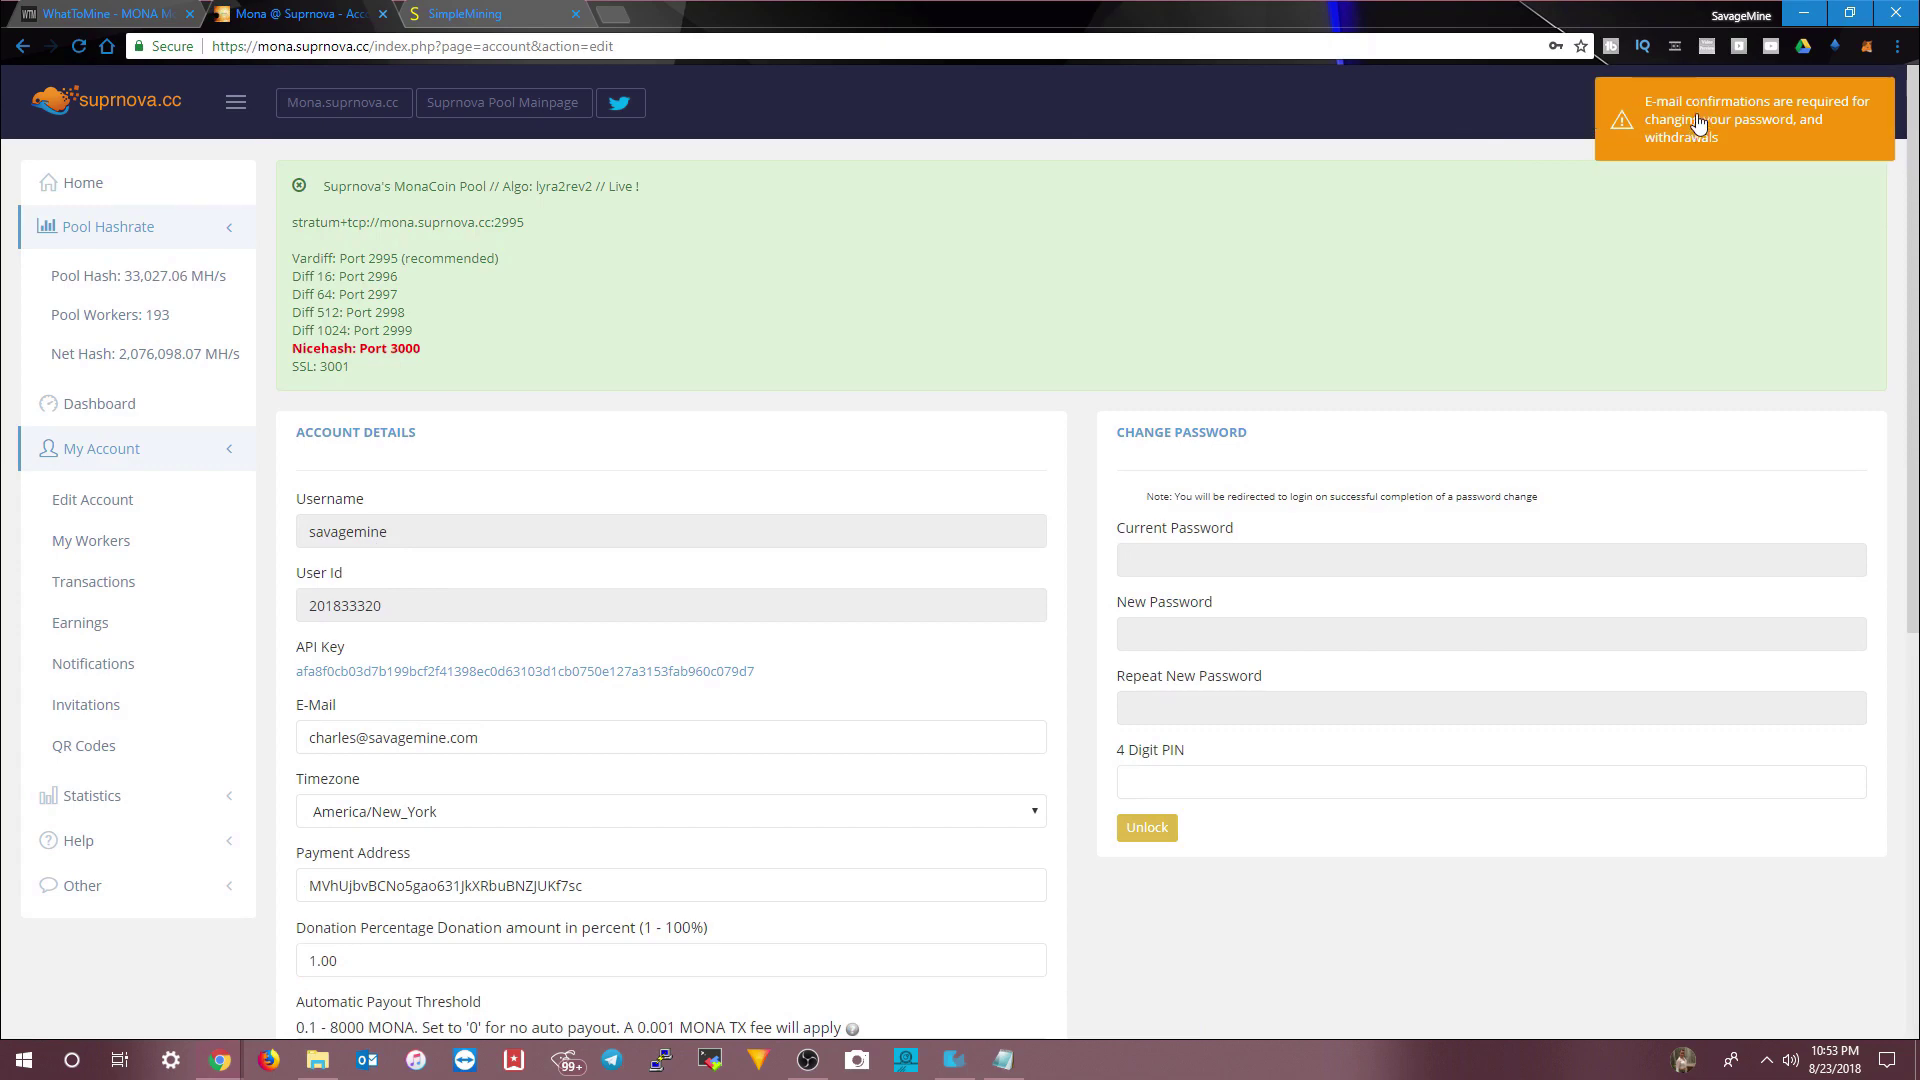
key(ctrl+Tab)
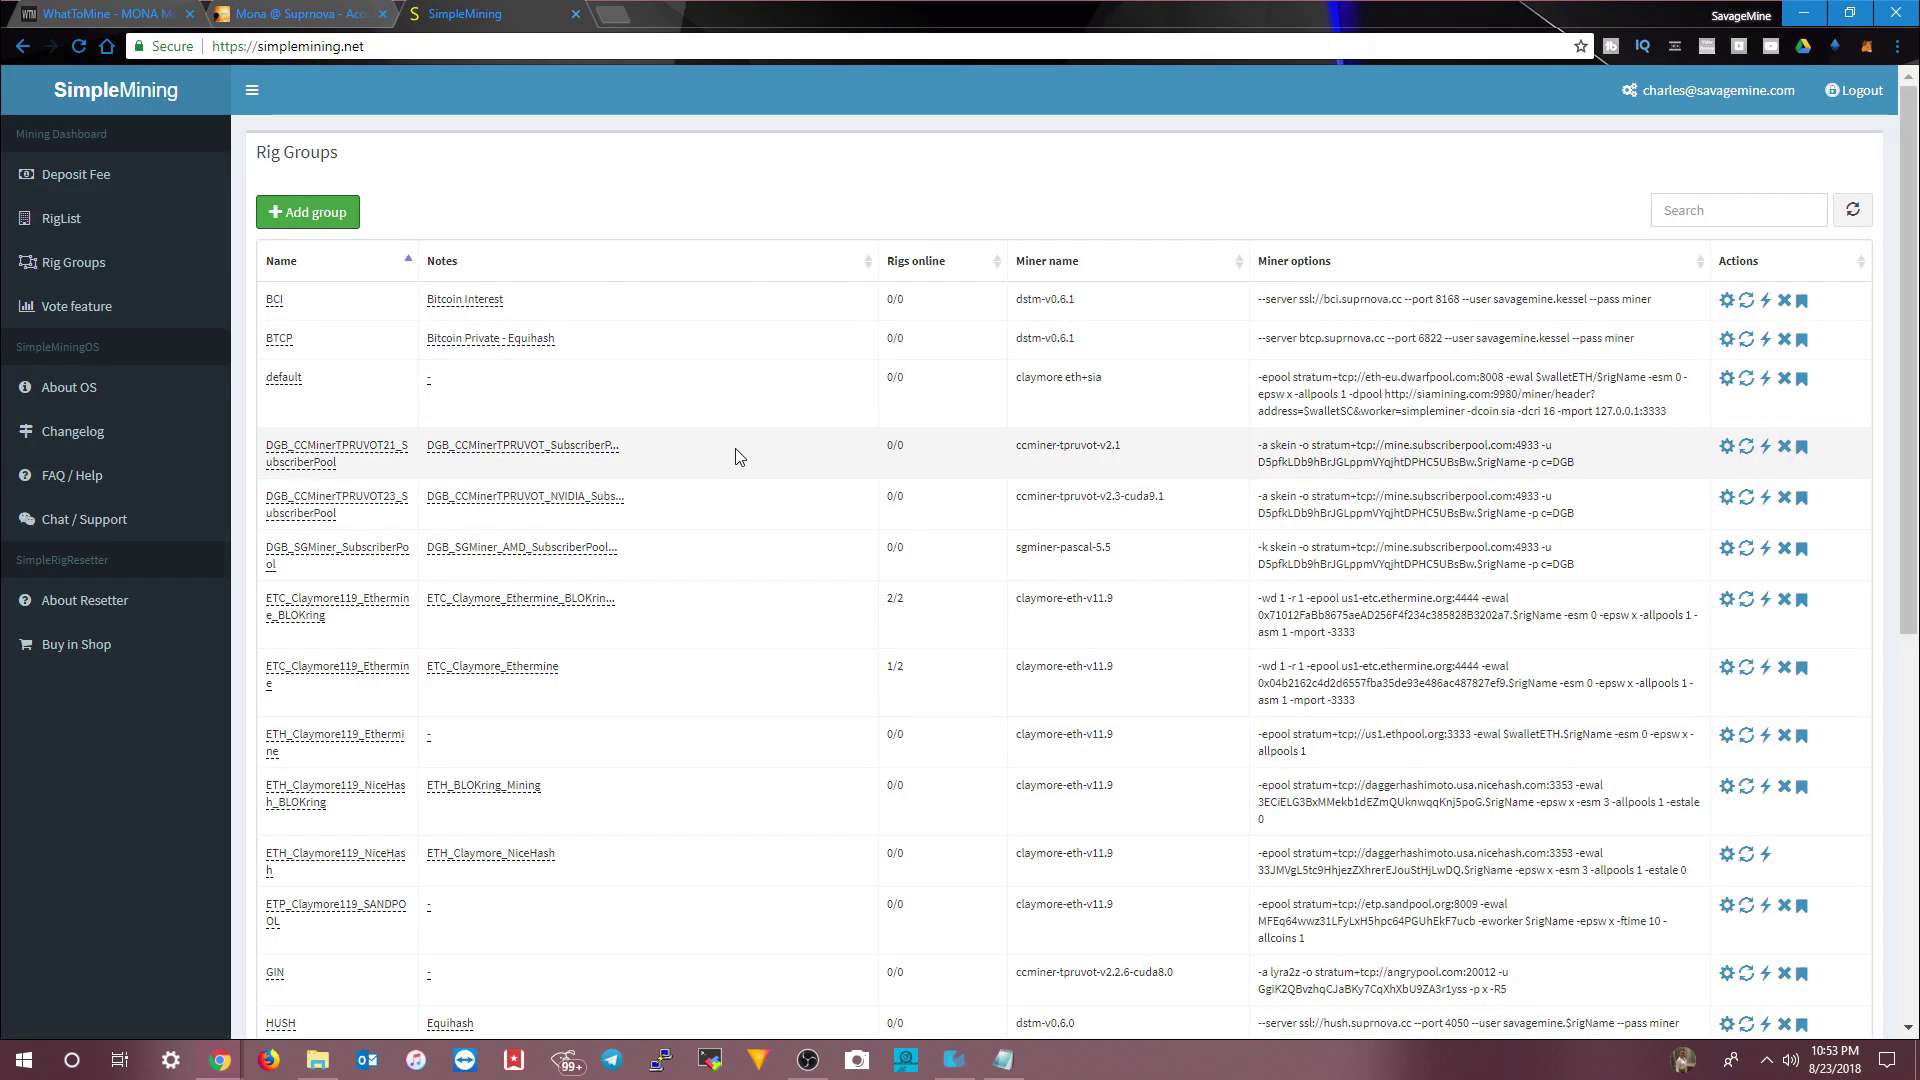
- Assign SavageMine_KESSEL to MONA_CCMiner_SUPRNOVA with a reboot, then view its miner console
click(61, 220)
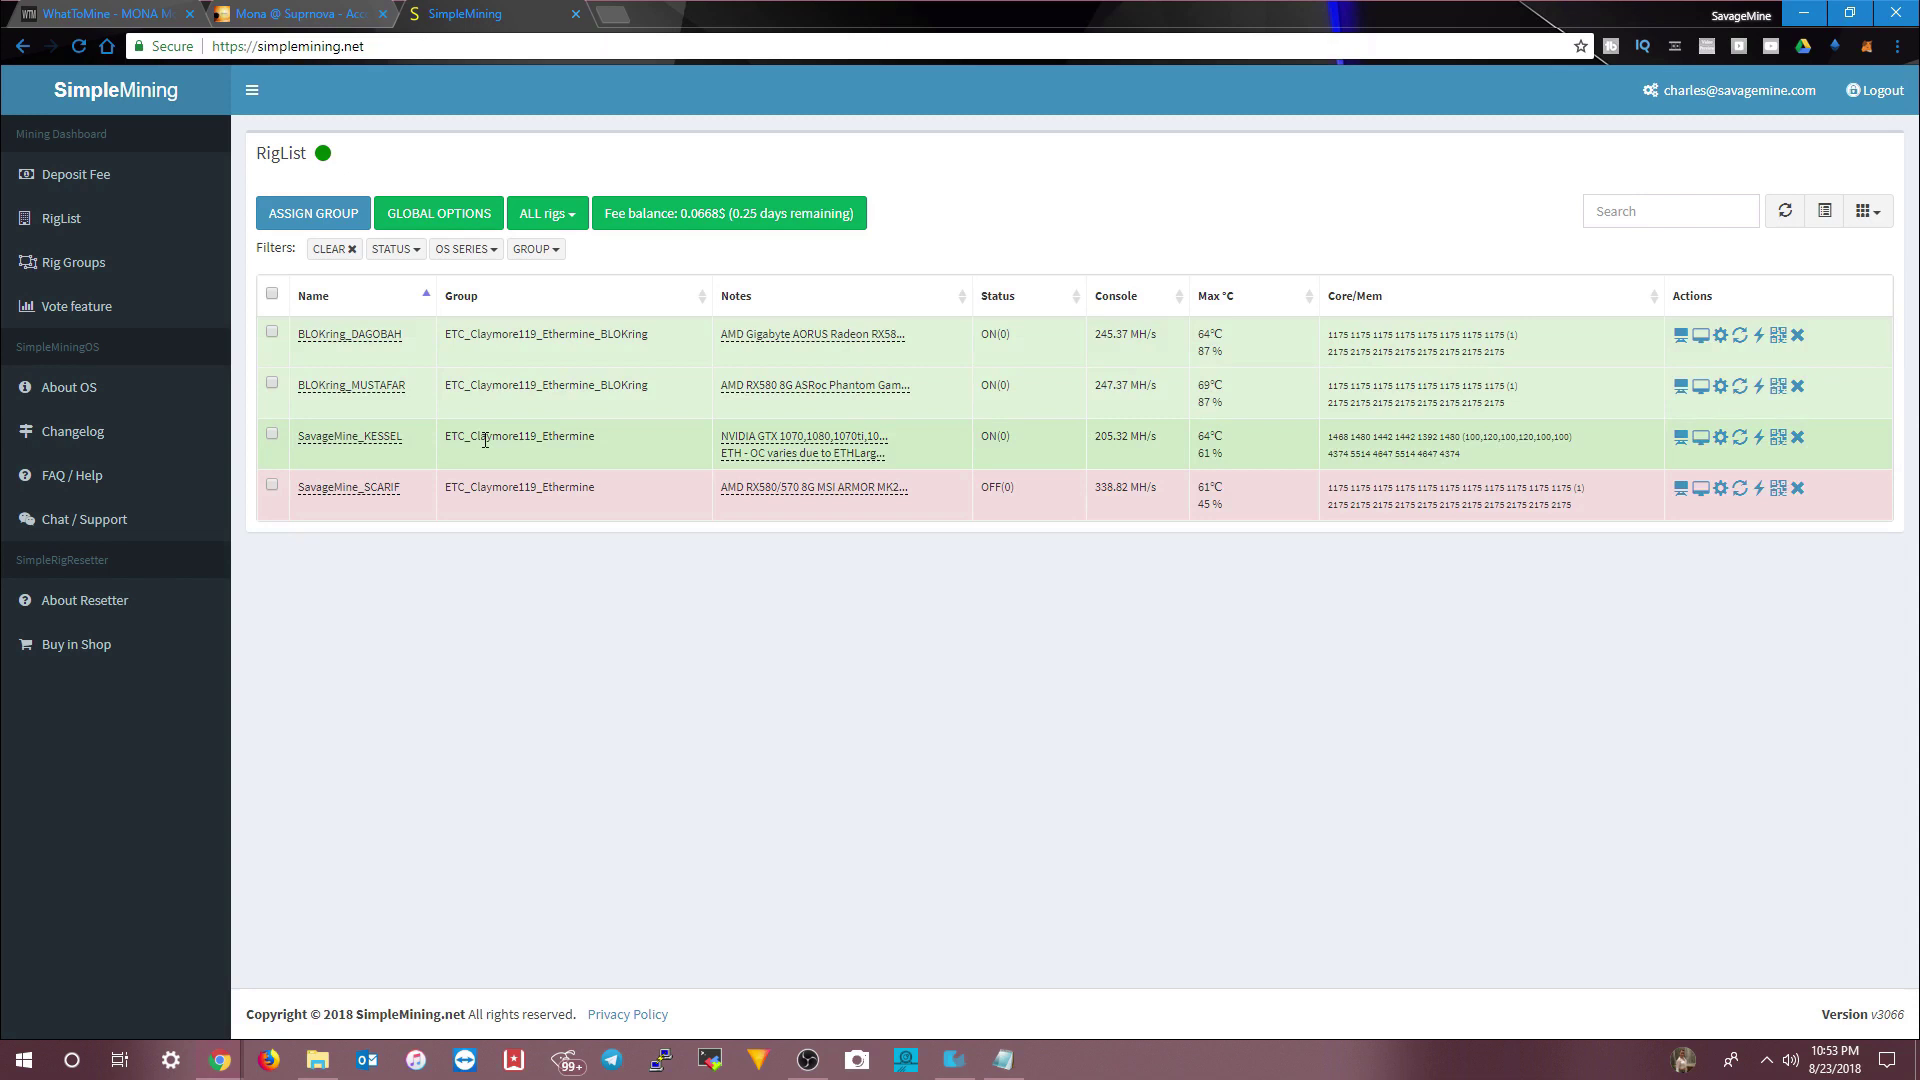
click(272, 436)
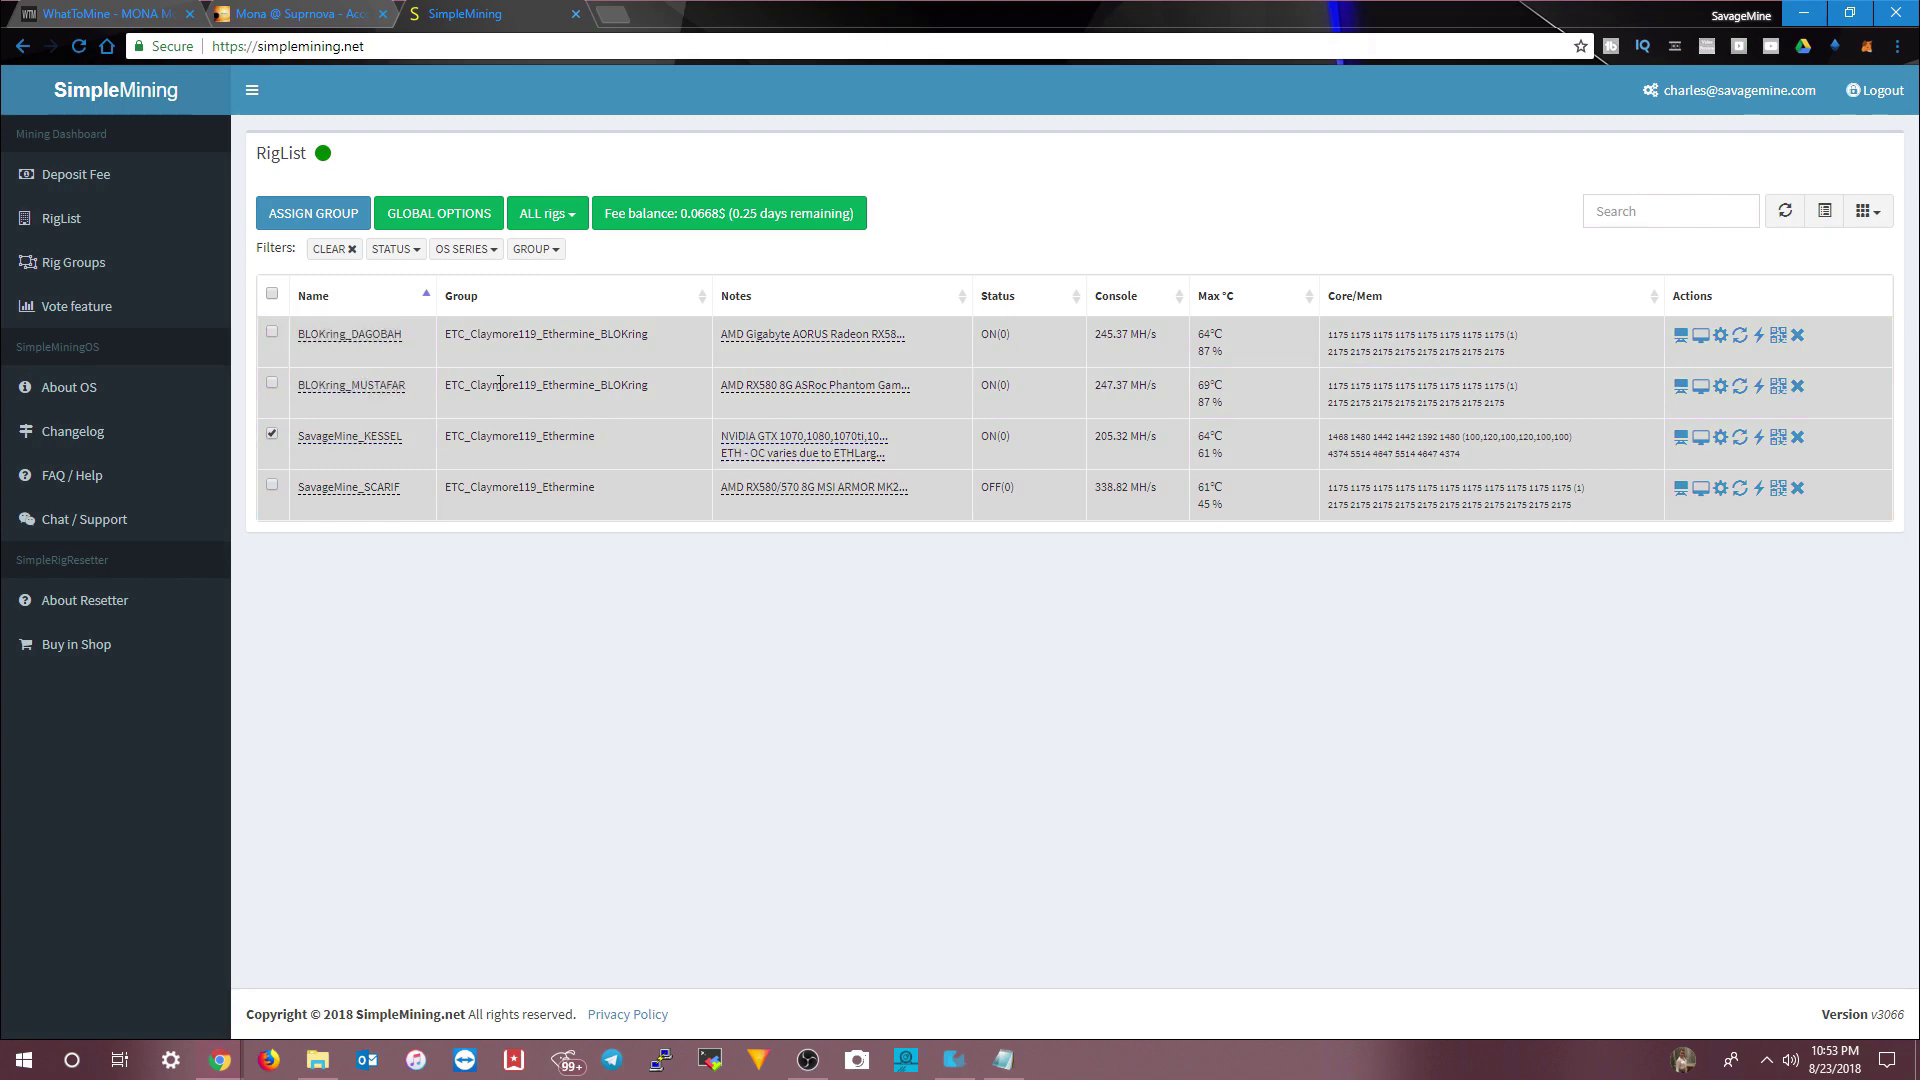
click(316, 214)
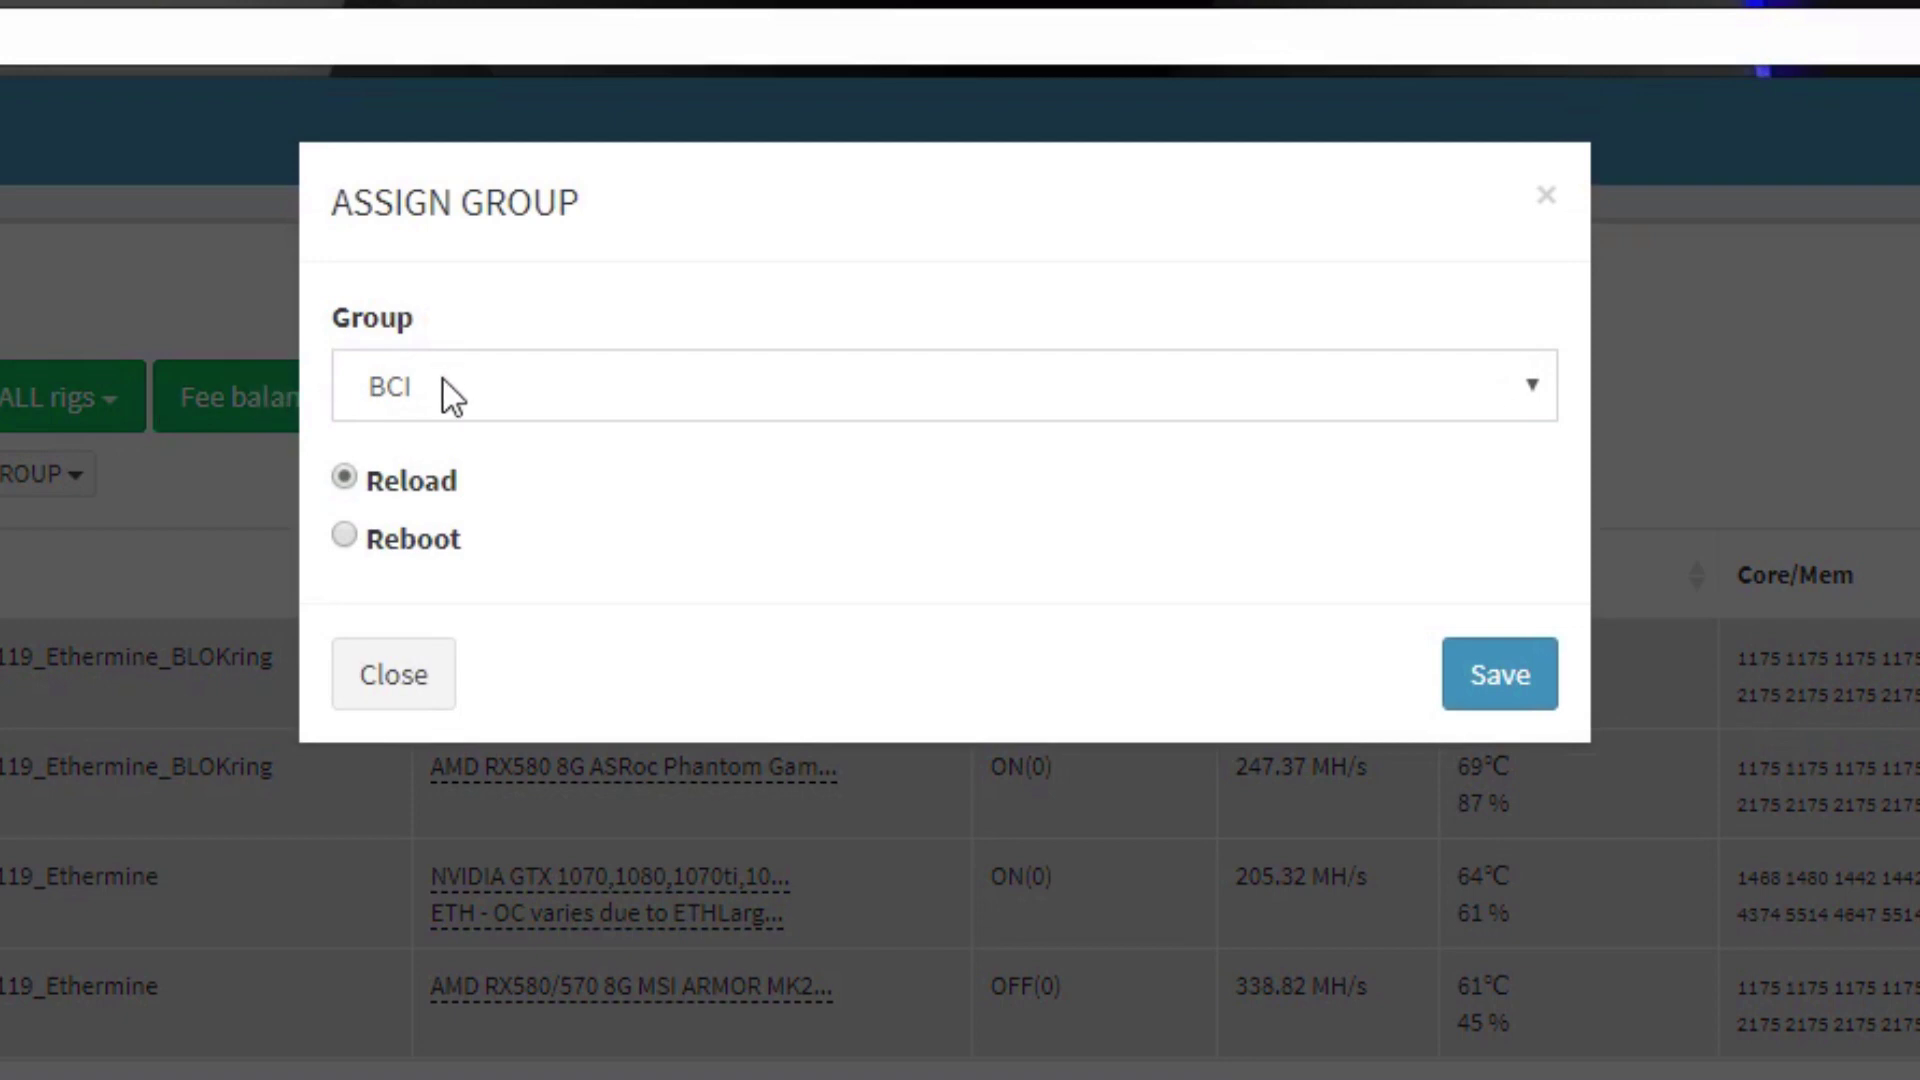
click(443, 381)
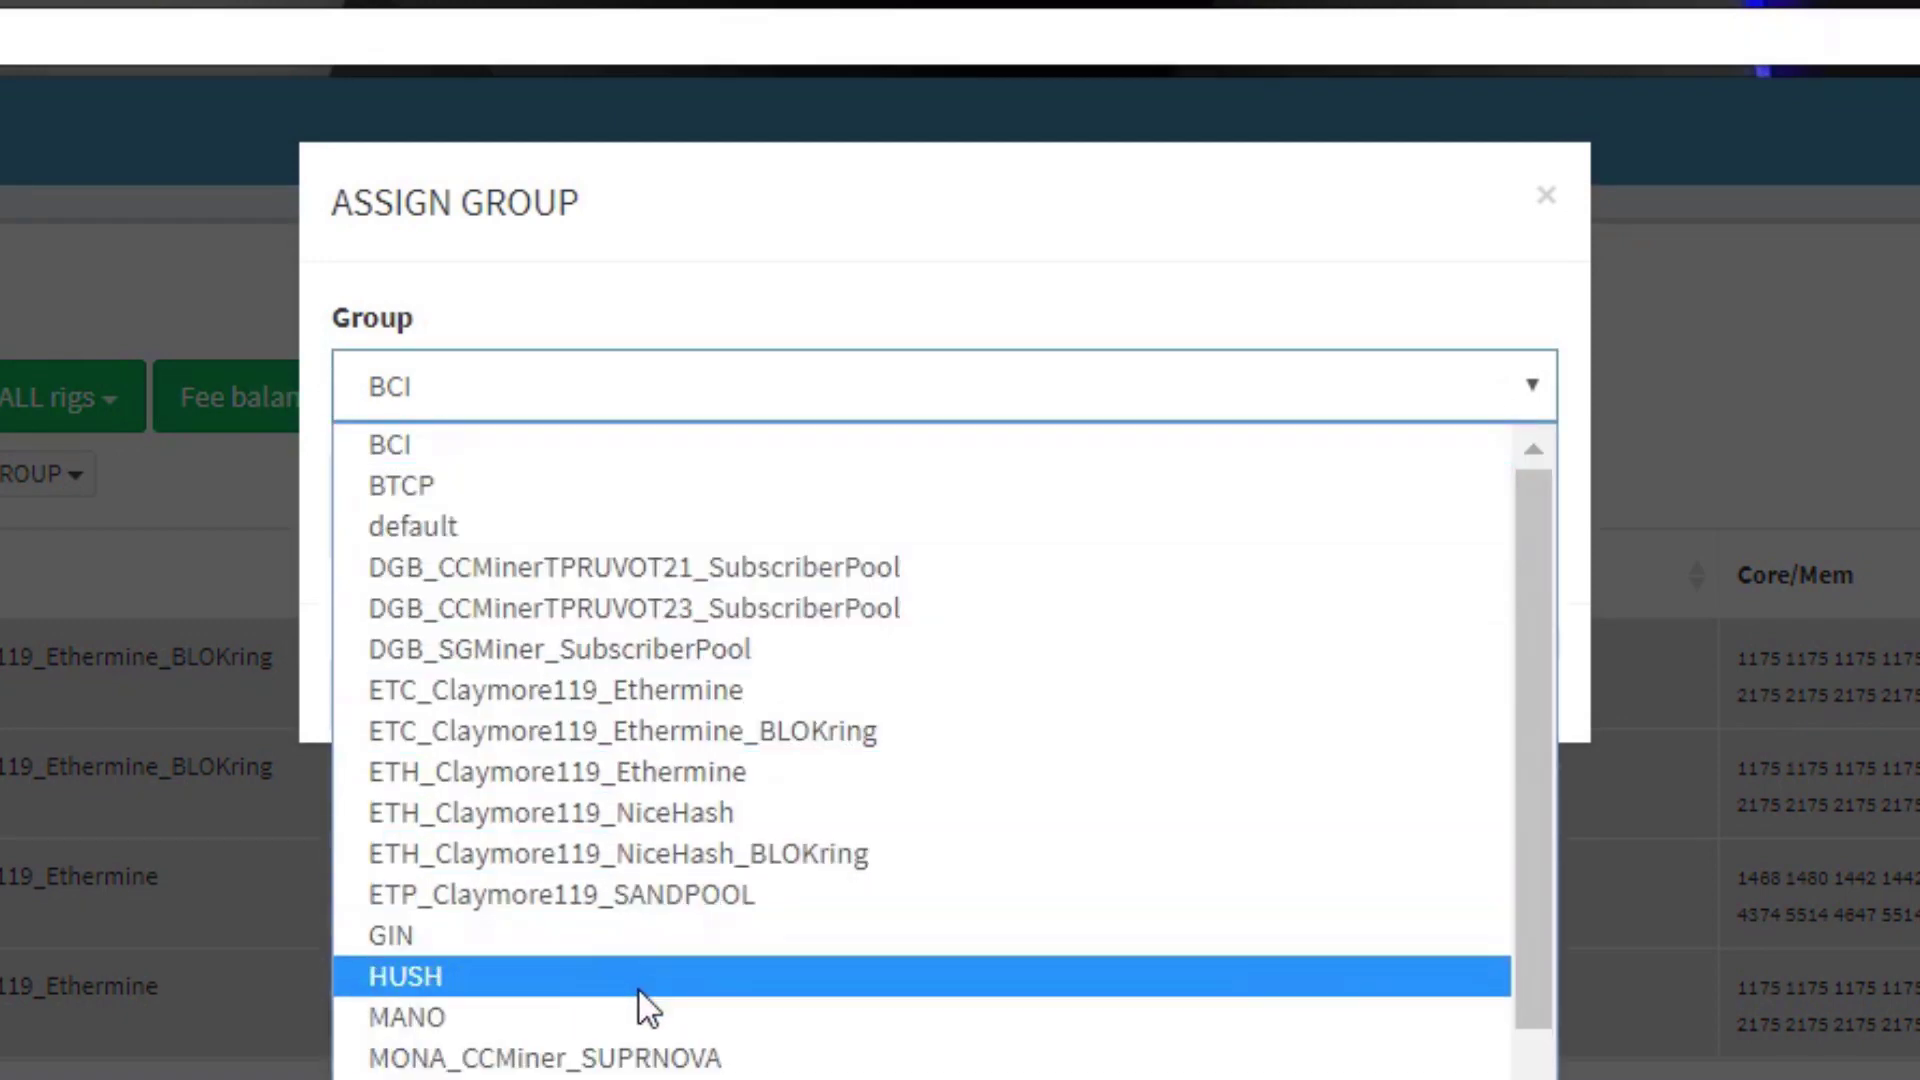
click(655, 1058)
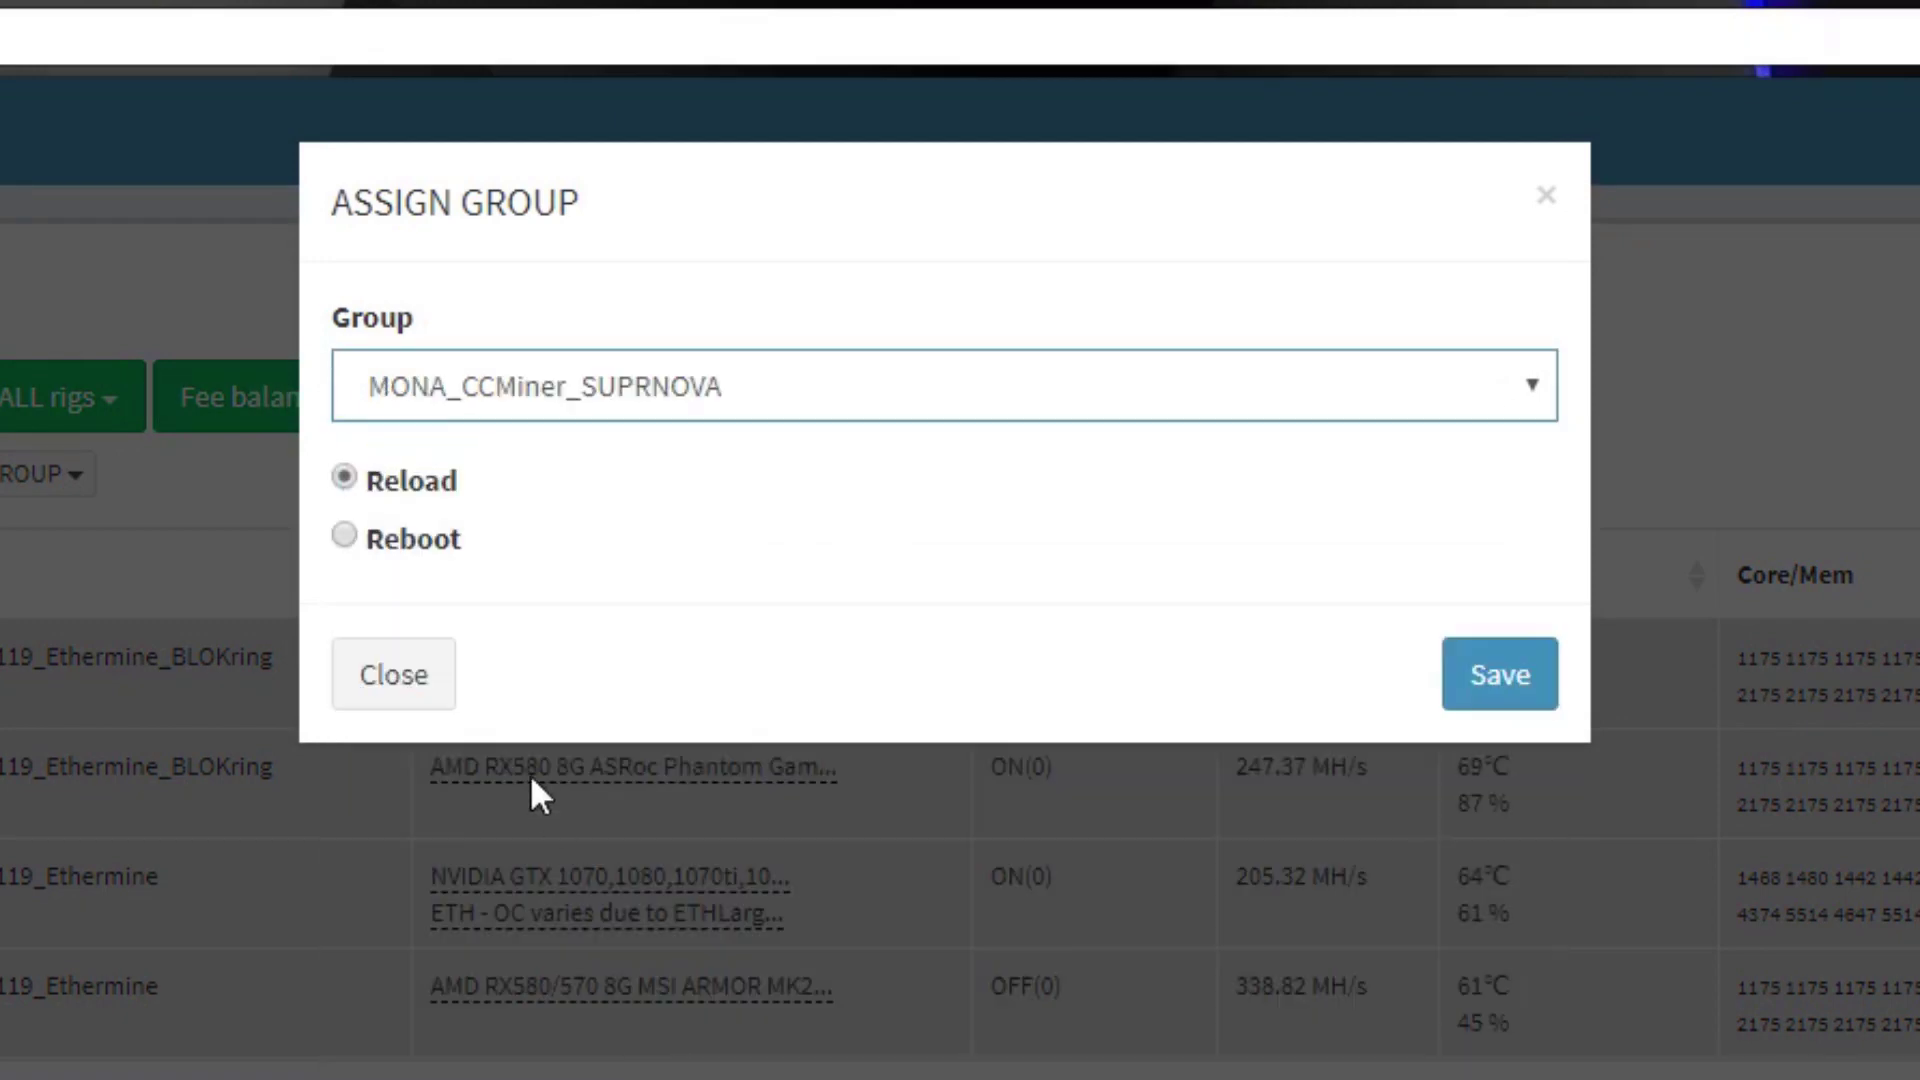
click(362, 532)
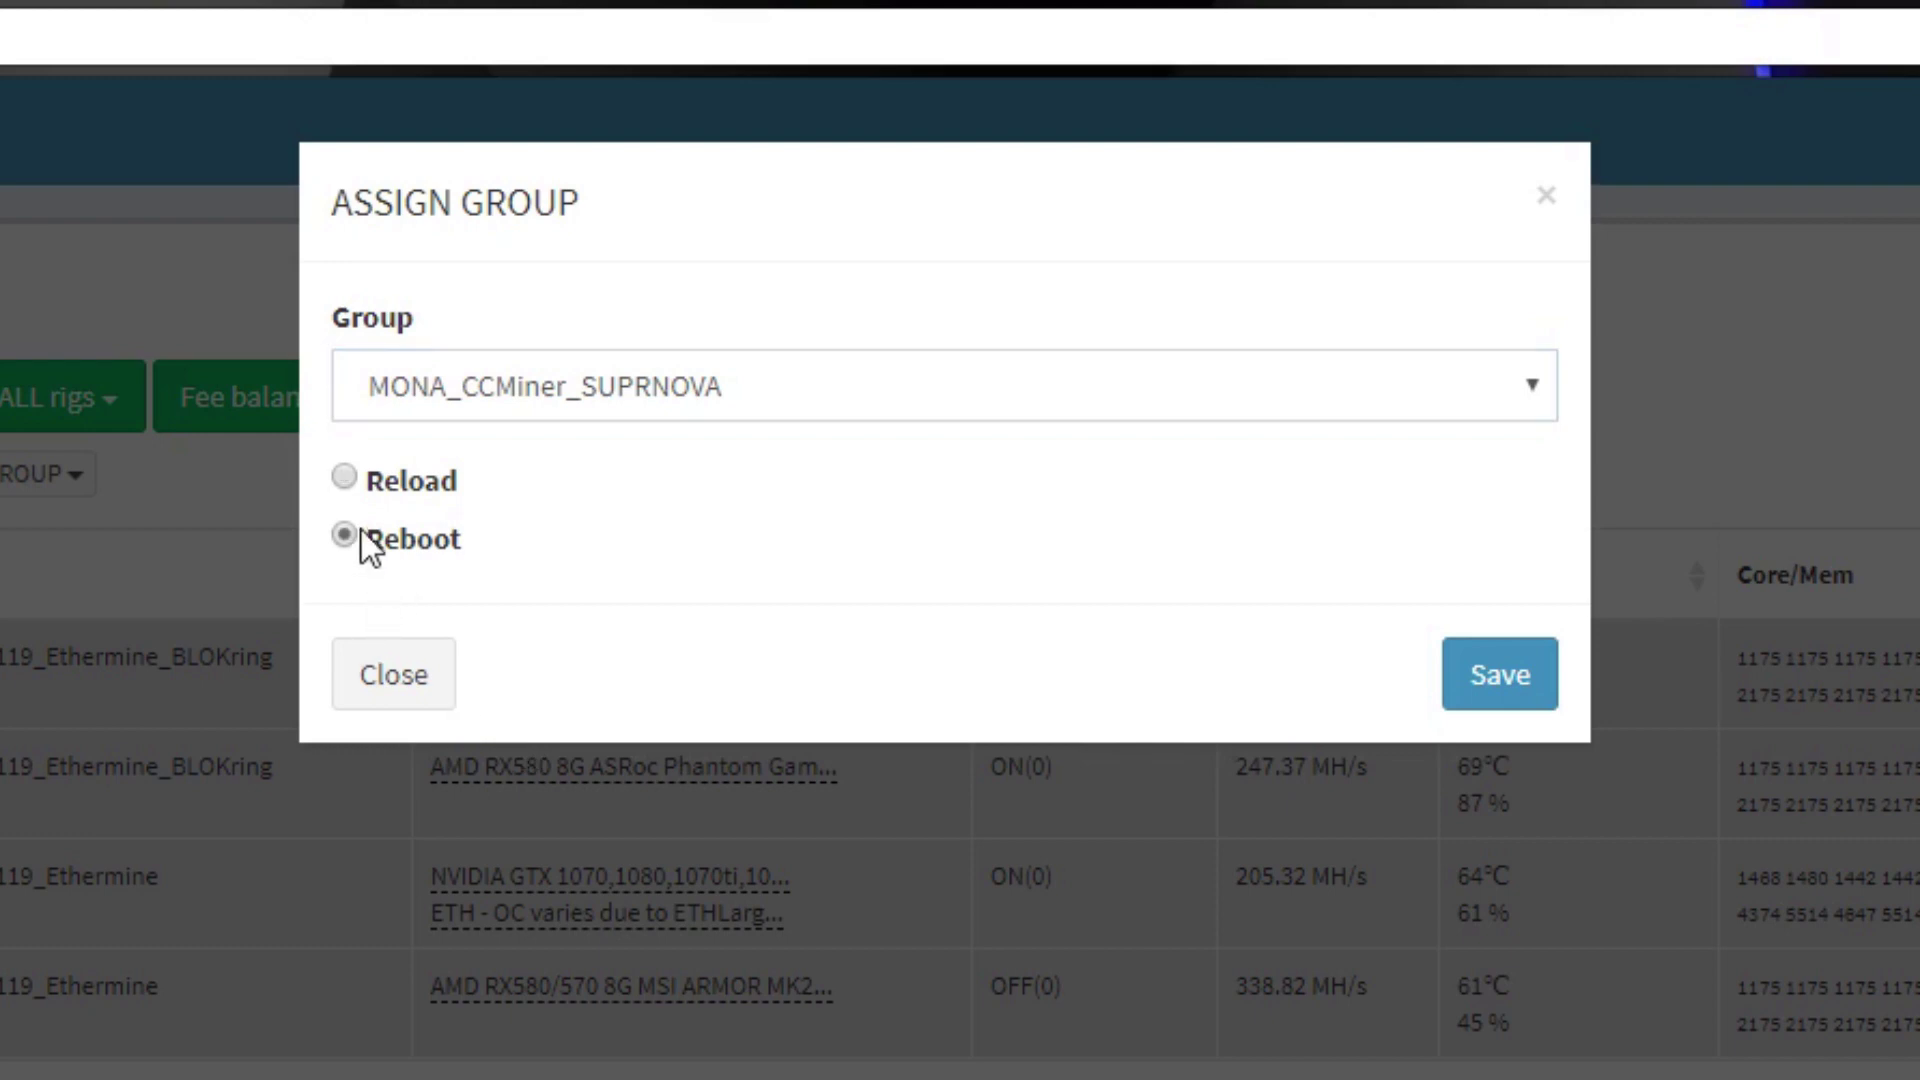
click(1496, 668)
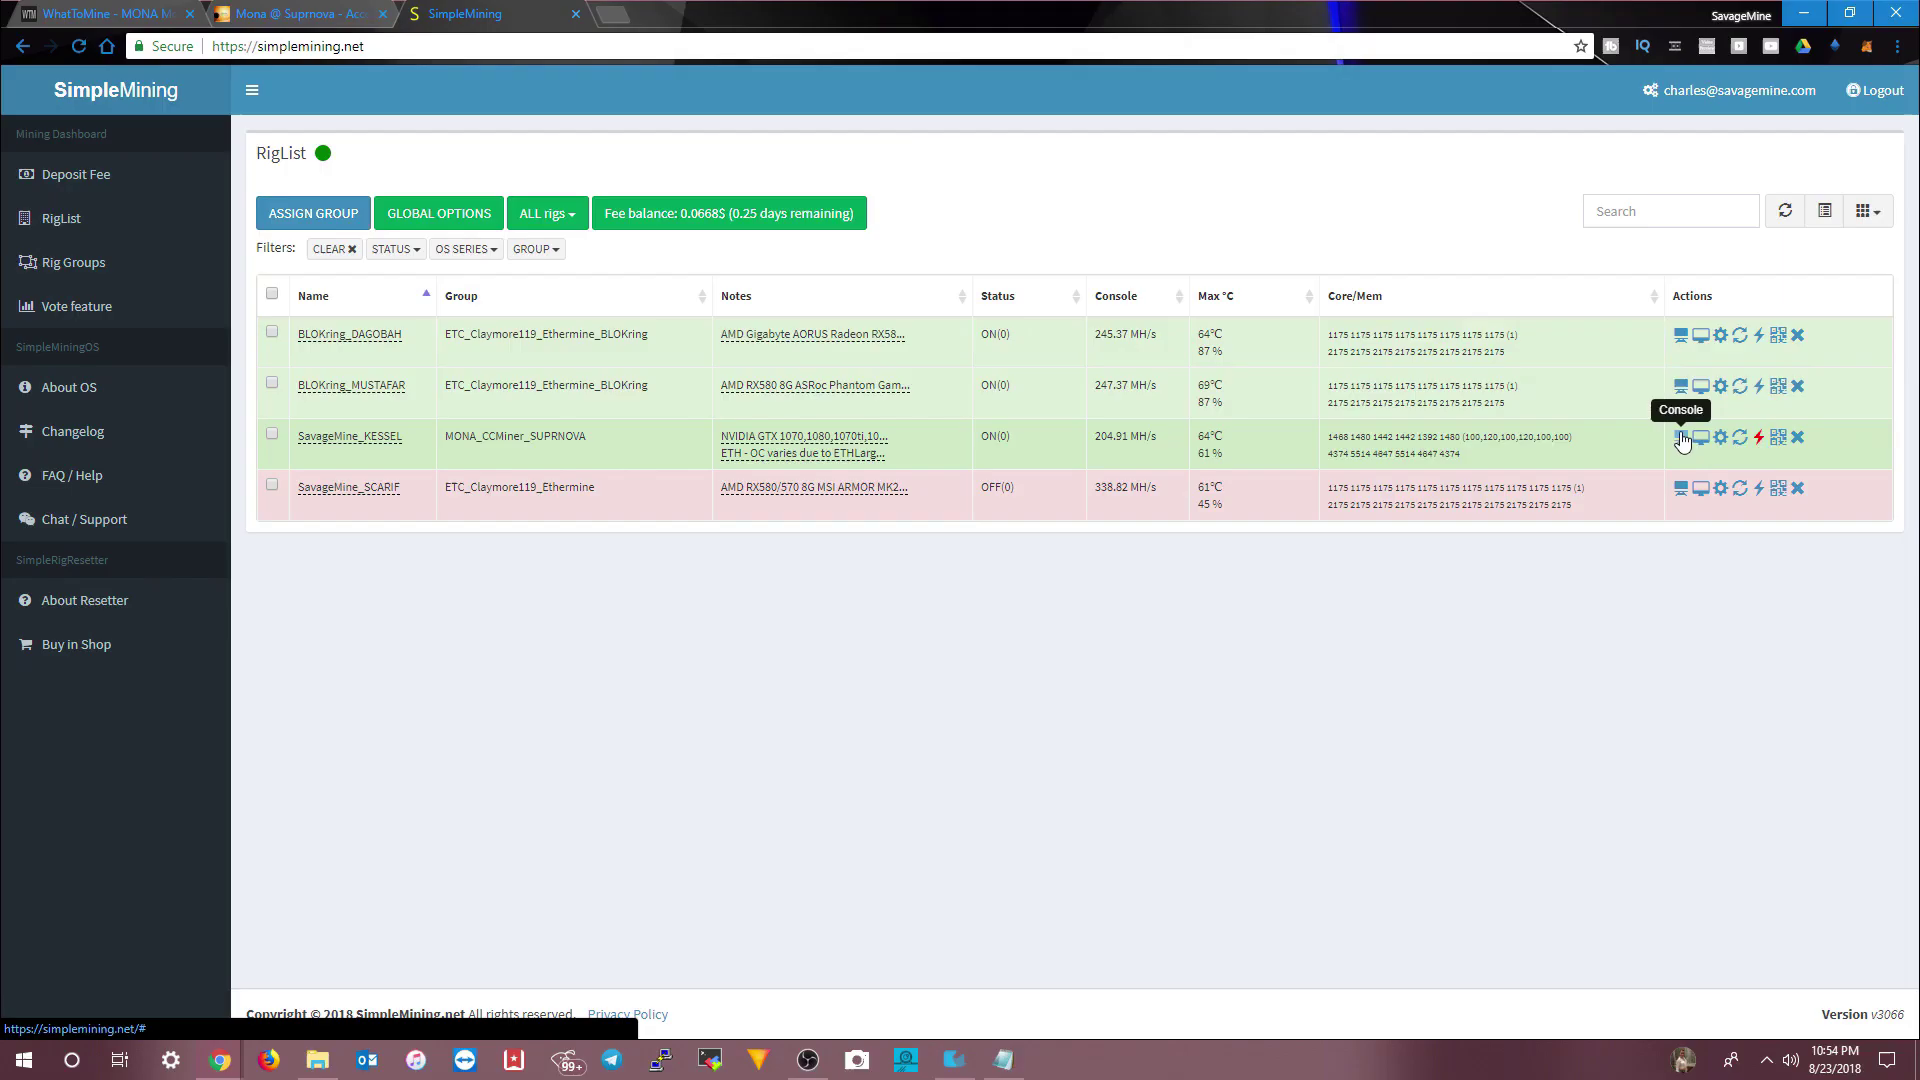
click(1000, 605)
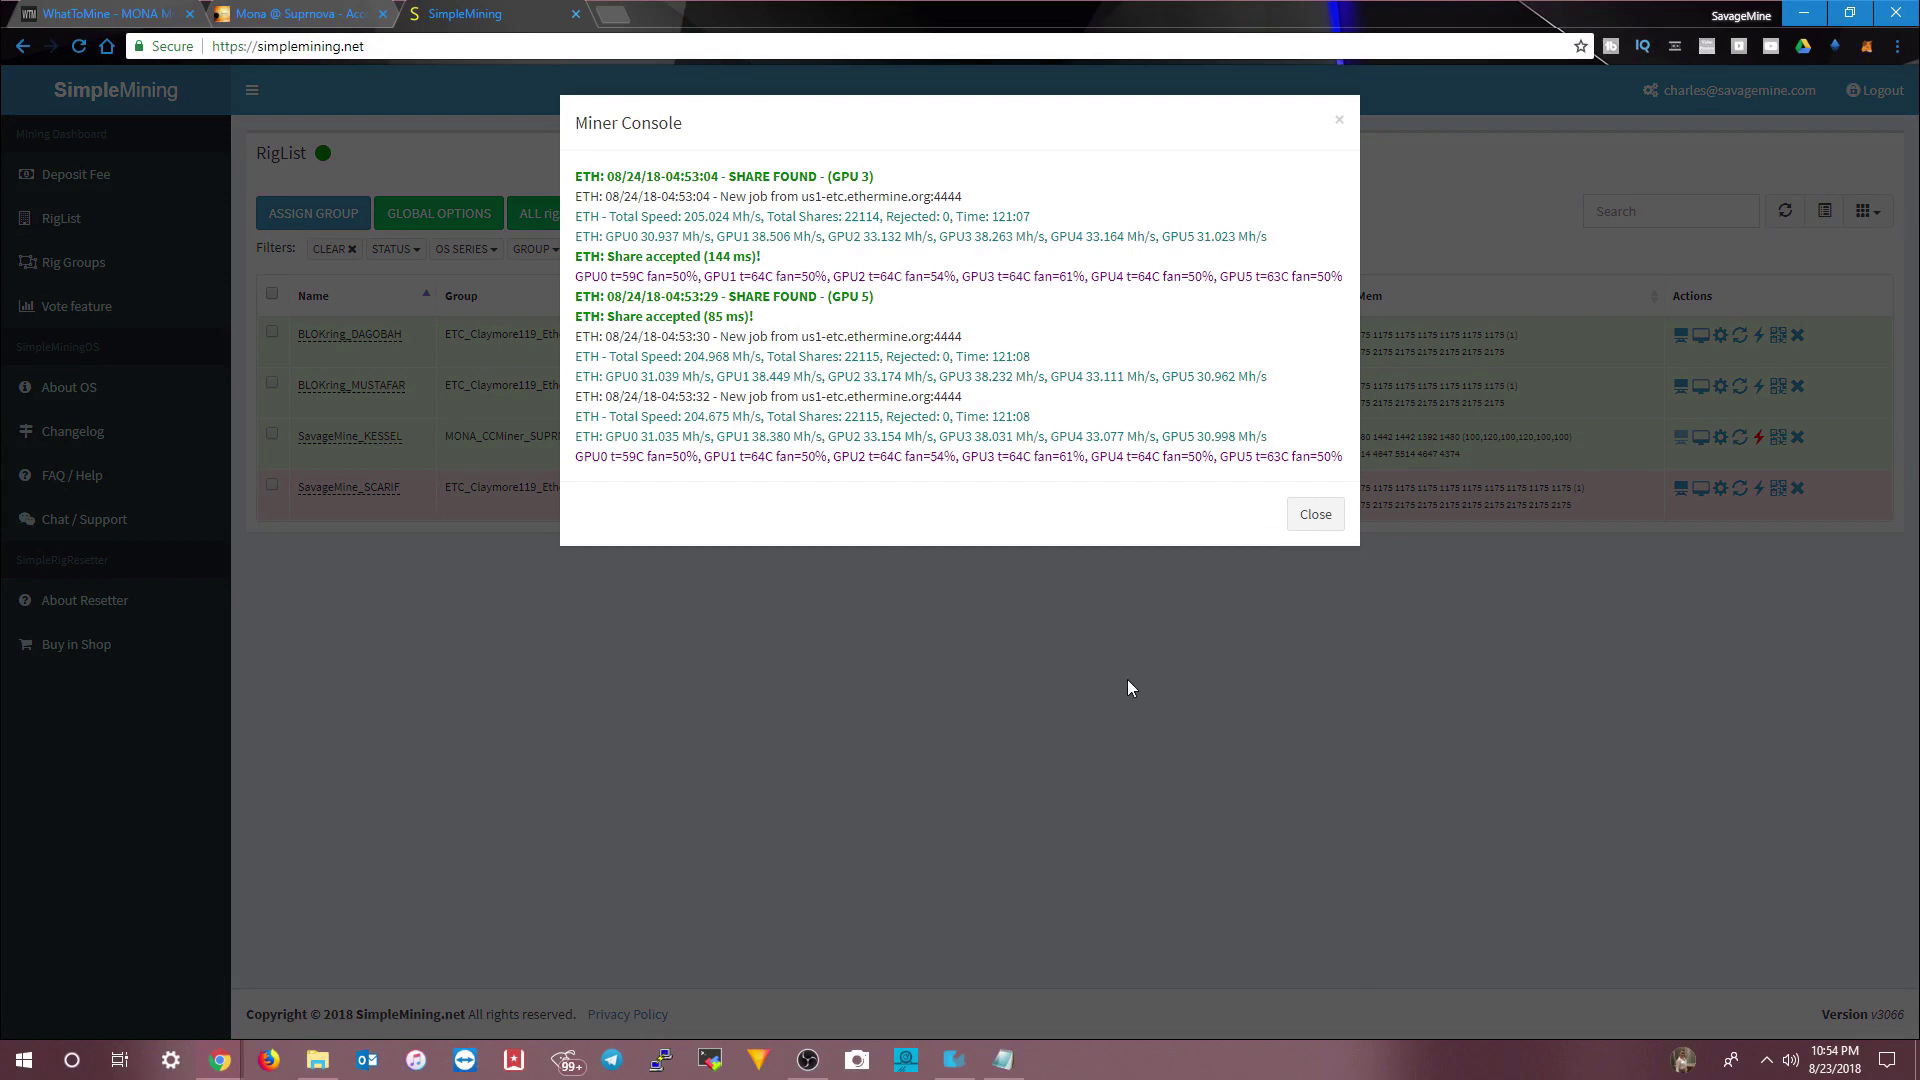